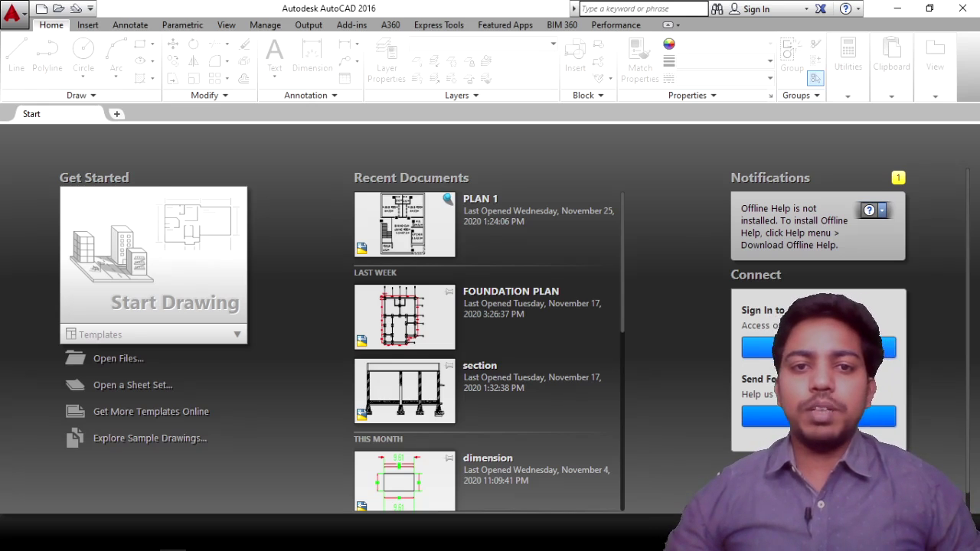
# Open the PLAN 1 drawing from the recent documents.
pyautogui.click(426, 231)
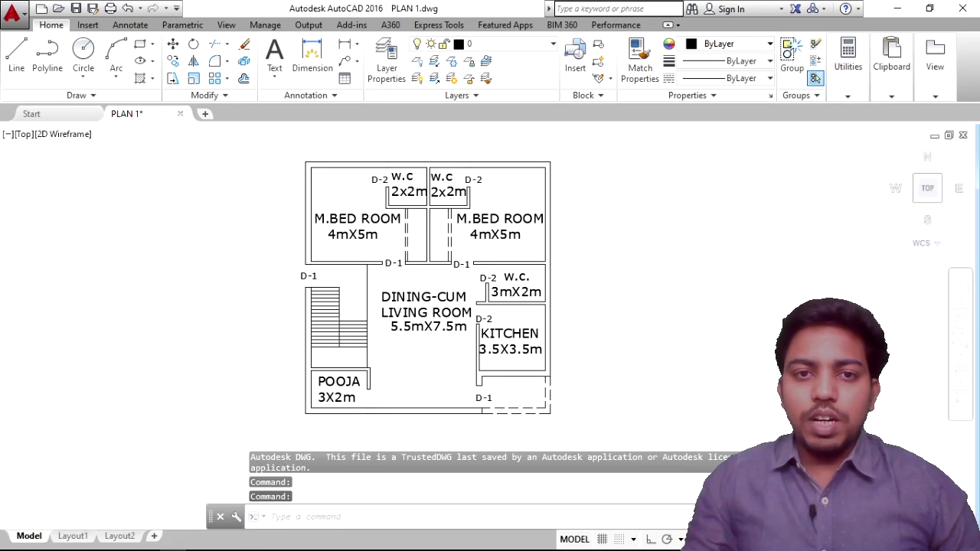
pyautogui.scroll(2, 428, 225)
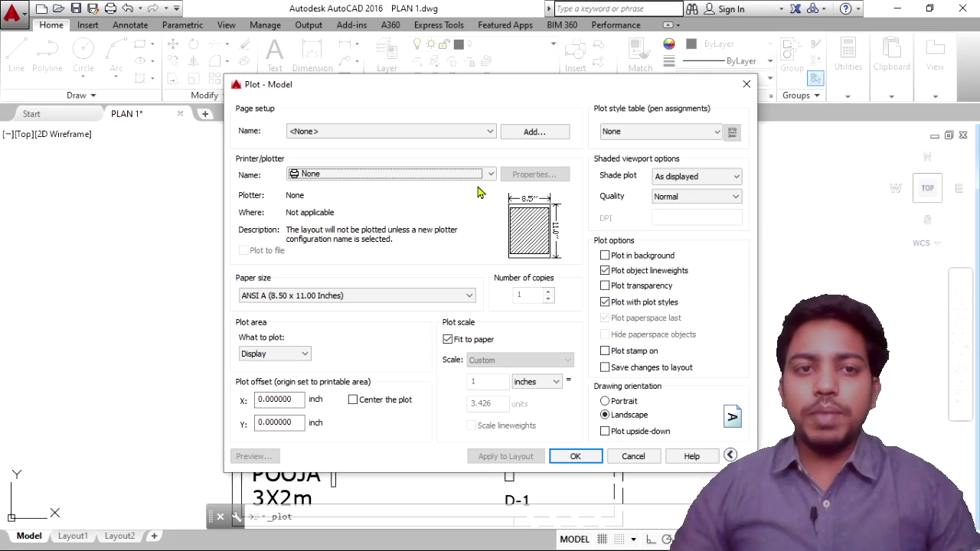
pyautogui.click(352, 132)
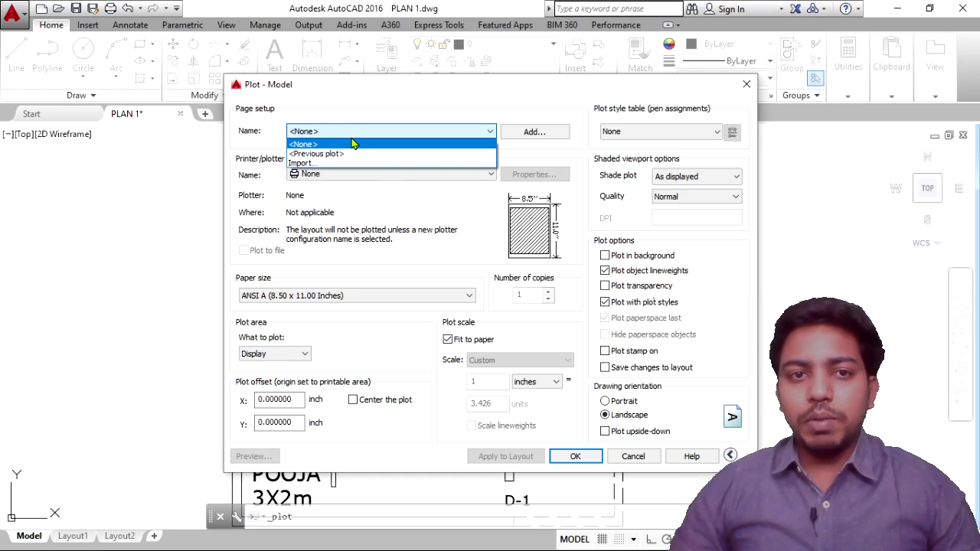
pyautogui.click(353, 144)
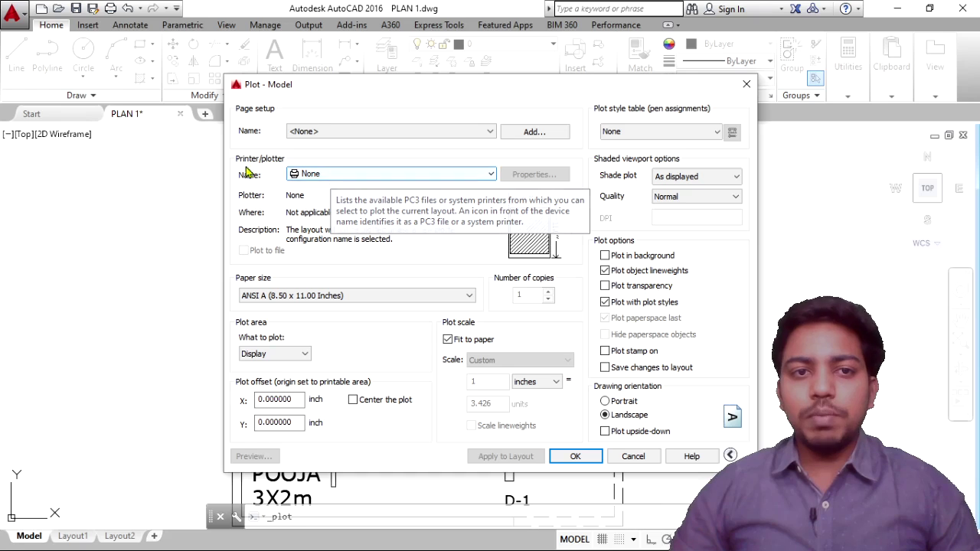
pyautogui.click(352, 175)
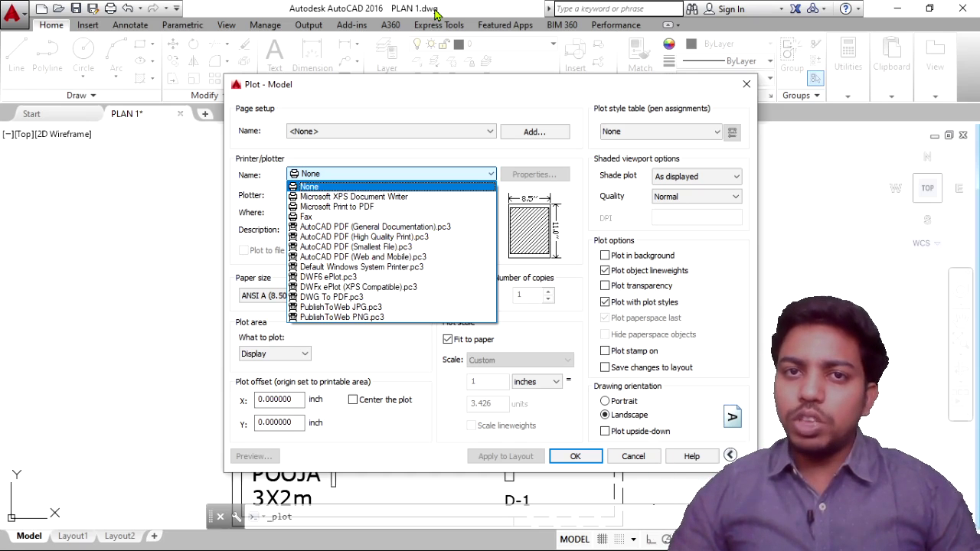
pyautogui.click(334, 180)
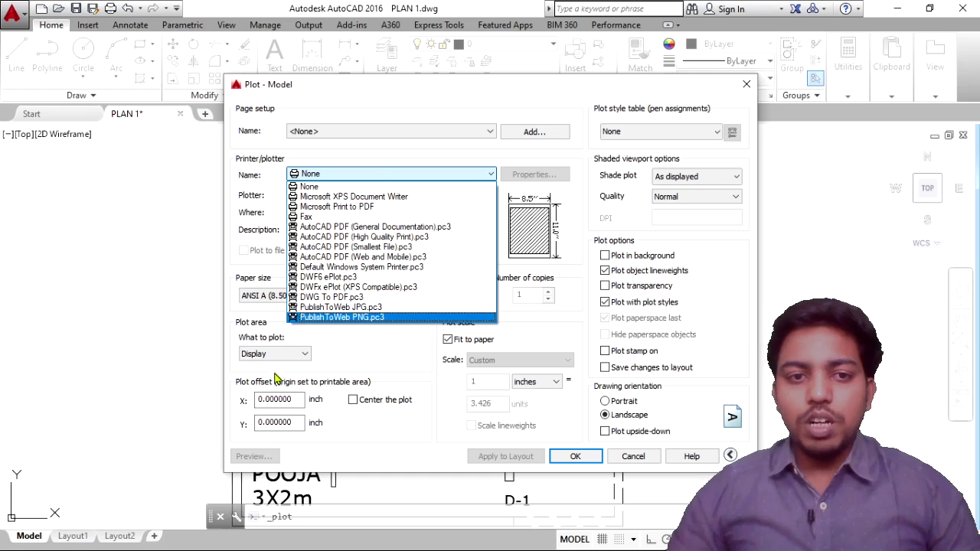
pyautogui.click(350, 356)
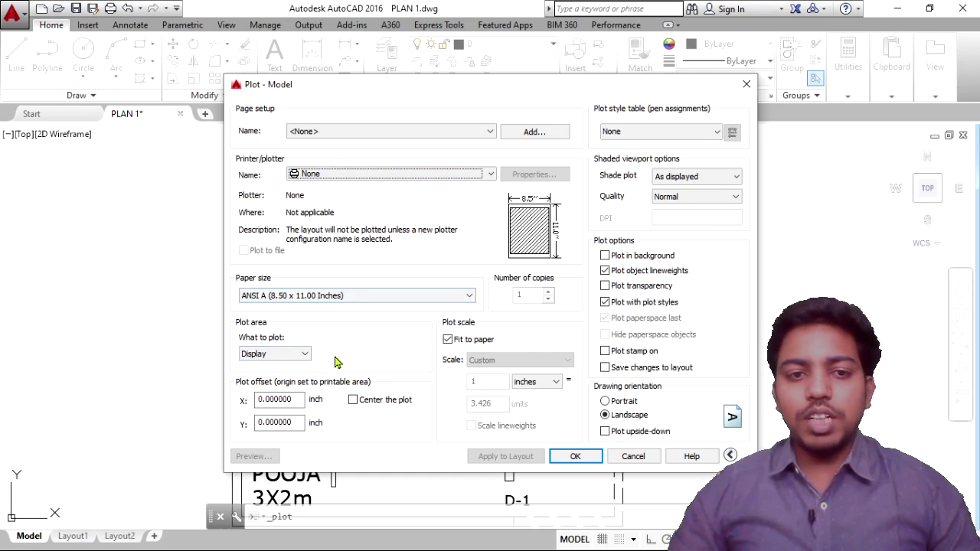
# Set the paper size to ISO A4 (297.00 x 210.00 MM) and define a plot window around the whole floor plan.
pyautogui.click(307, 298)
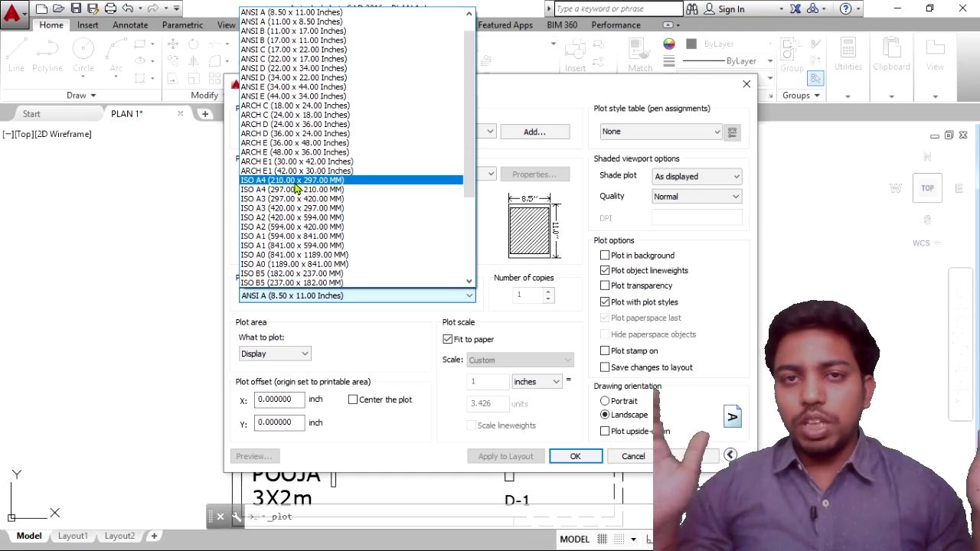
pyautogui.click(296, 189)
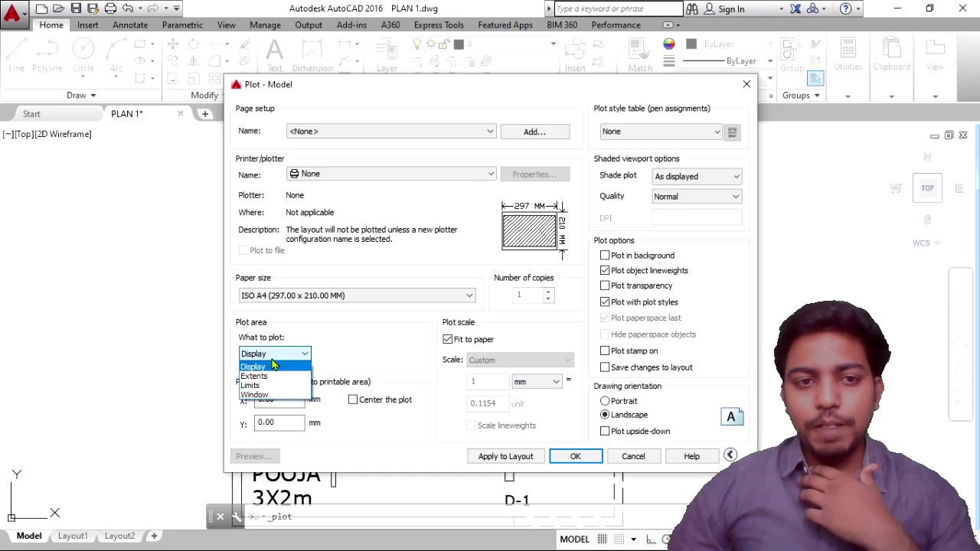
pyautogui.click(269, 395)
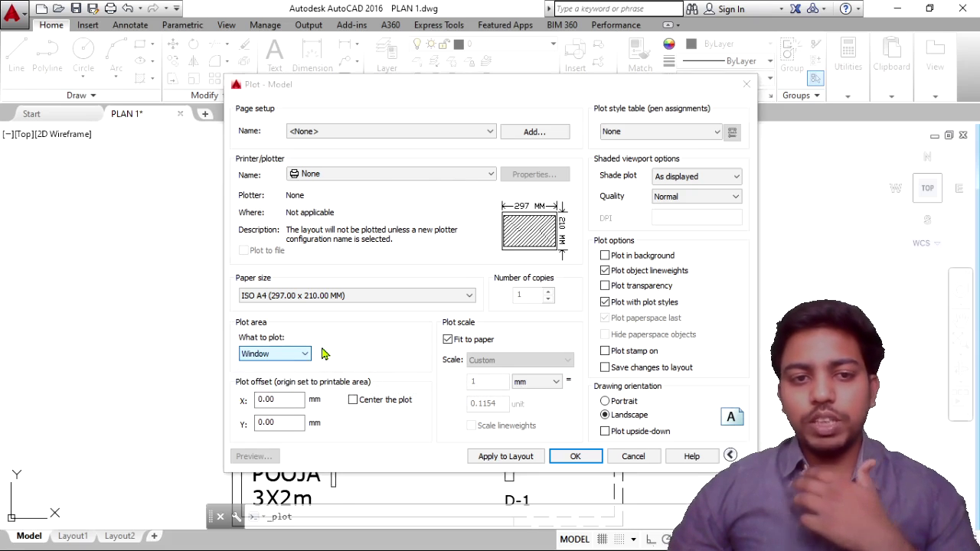
pyautogui.scroll(-1, 473, 286)
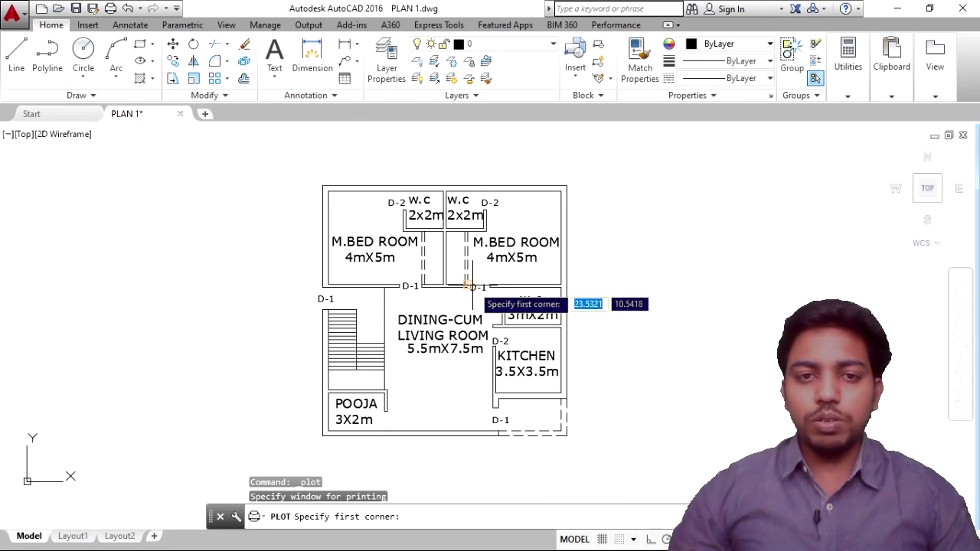
pyautogui.click(294, 172)
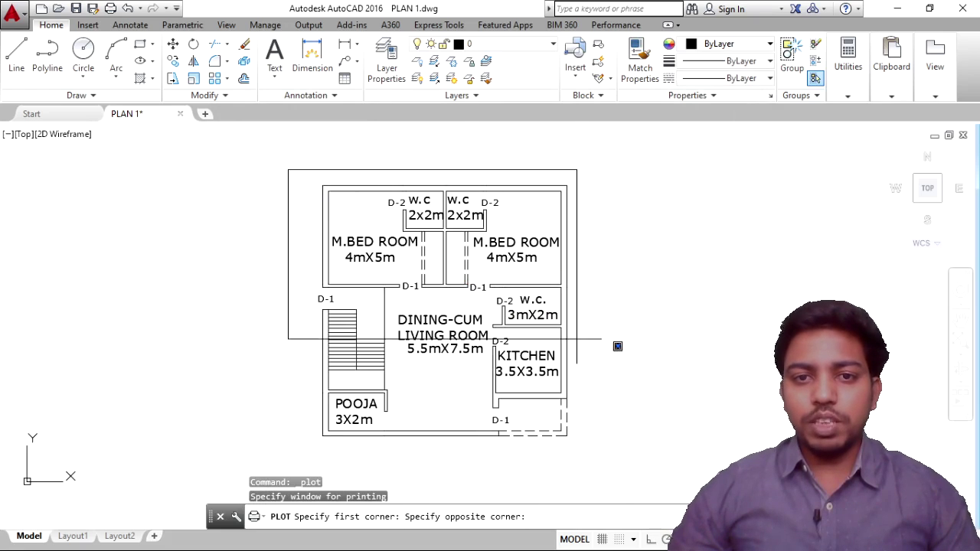
pyautogui.click(638, 463)
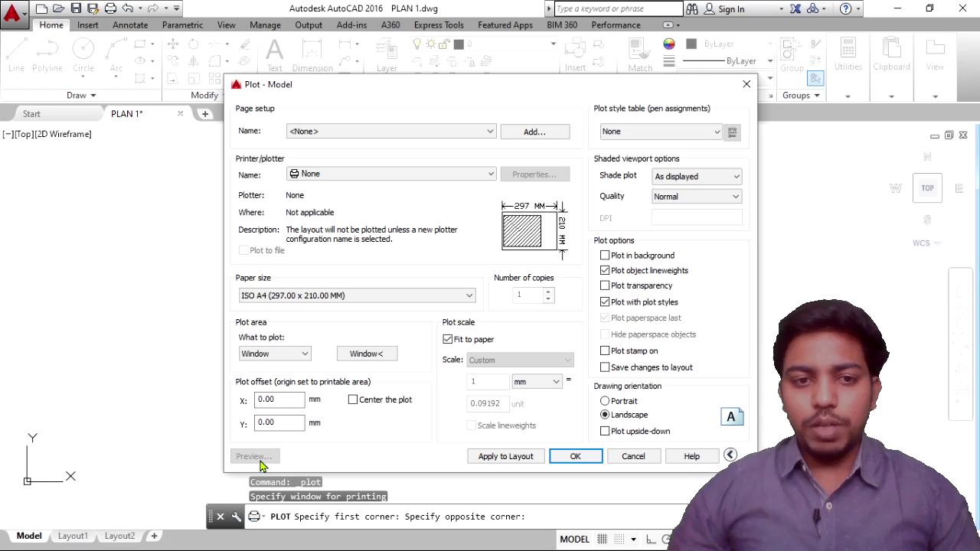
# Set the plotter to Microsoft Print to PDF and preview the plot.
pyautogui.click(333, 177)
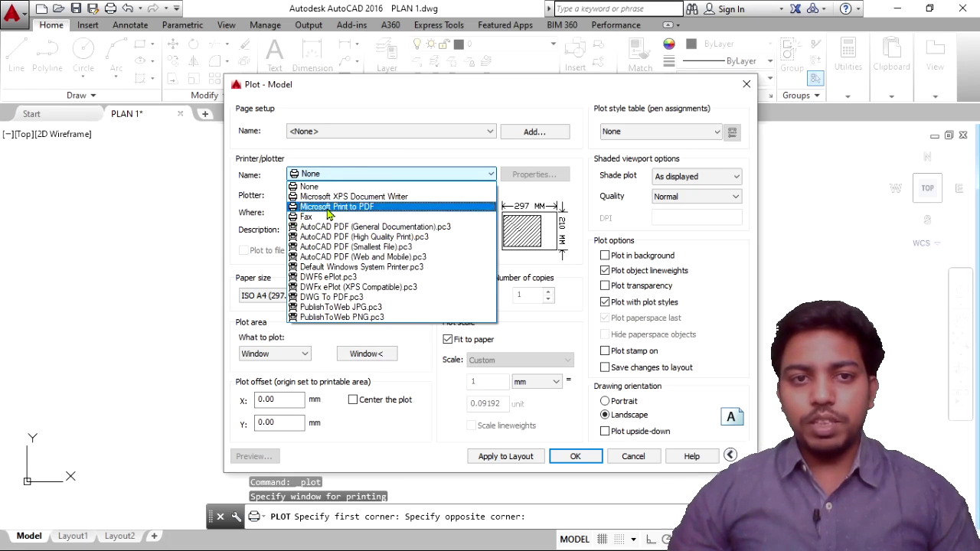
pyautogui.click(328, 207)
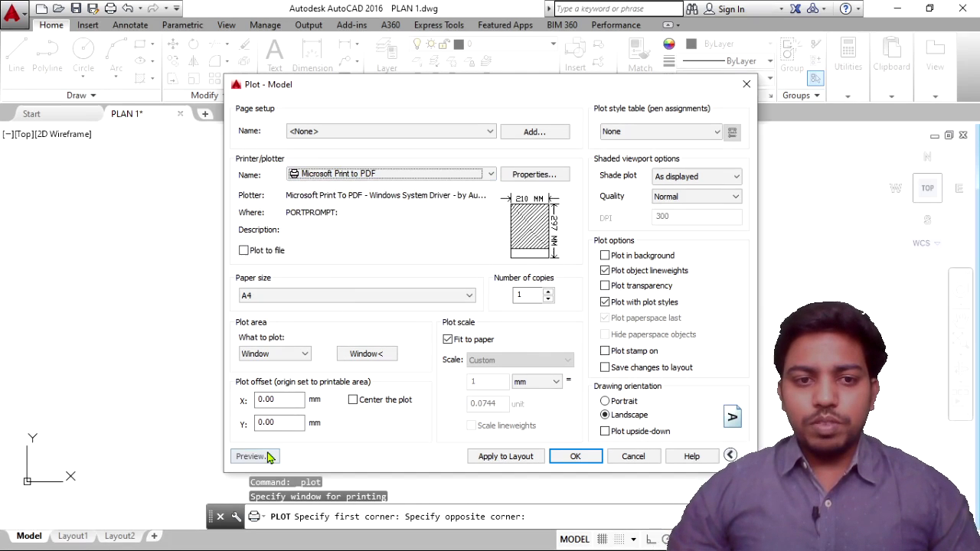
pyautogui.click(249, 457)
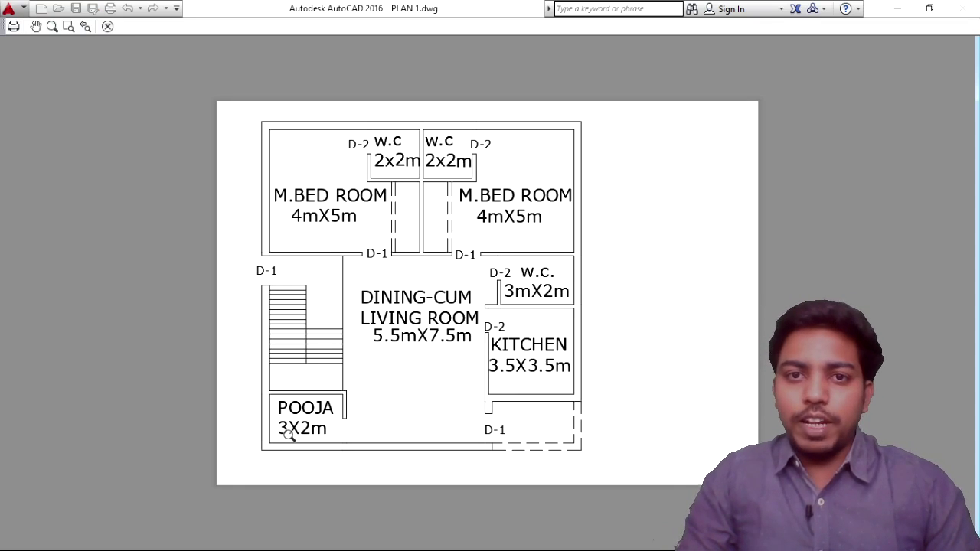
pyautogui.press('Escape')
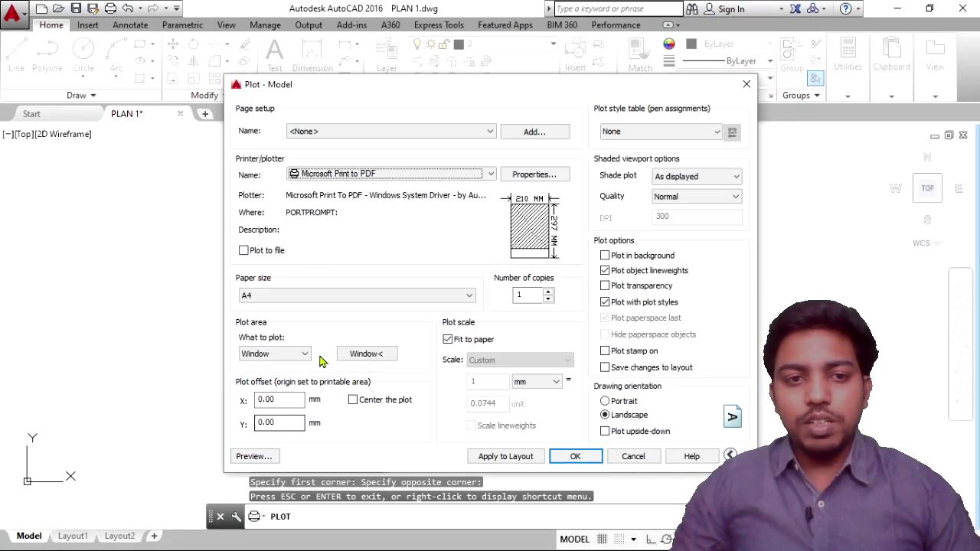
# Redefine the plot window more tightly around the floor plan's outer walls and preview the plot.
pyautogui.click(277, 356)
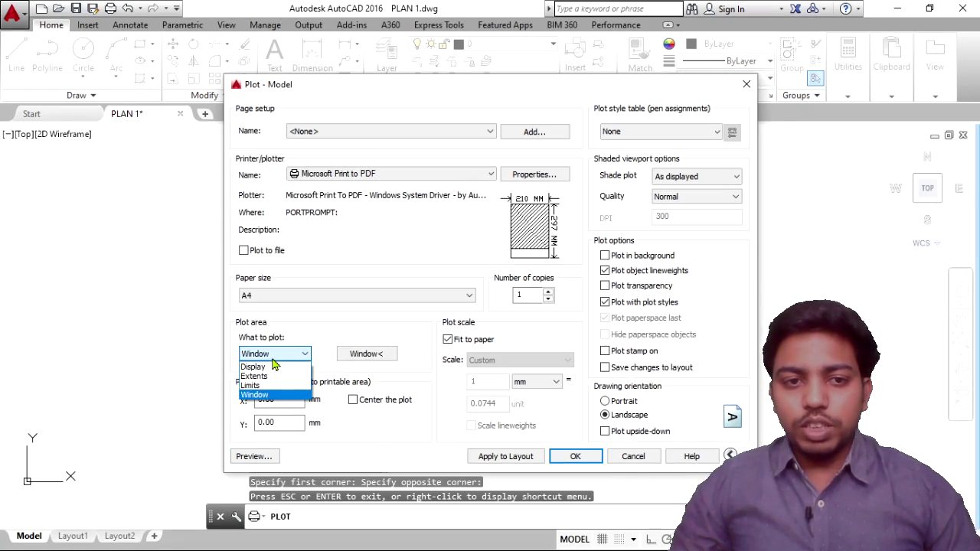
pyautogui.click(371, 350)
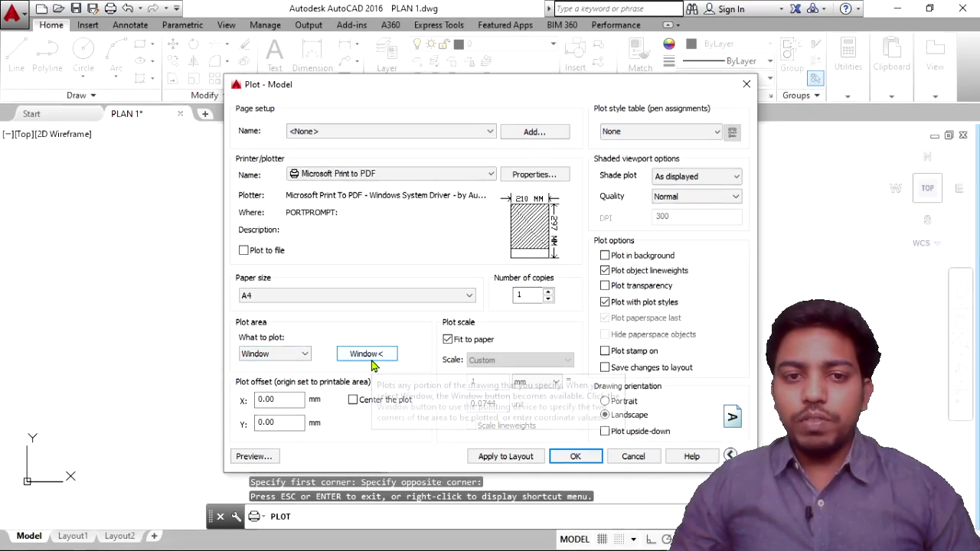
pyautogui.click(371, 357)
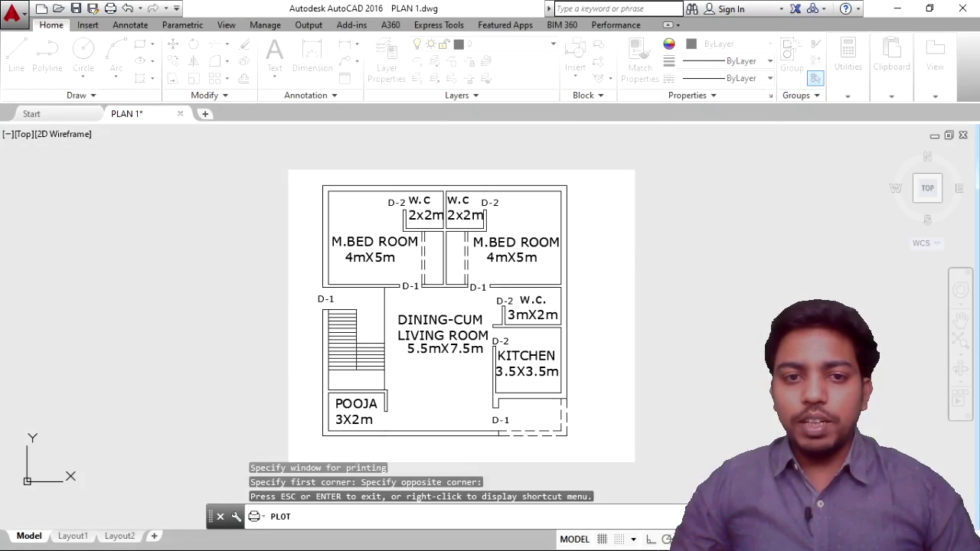
pyautogui.click(308, 178)
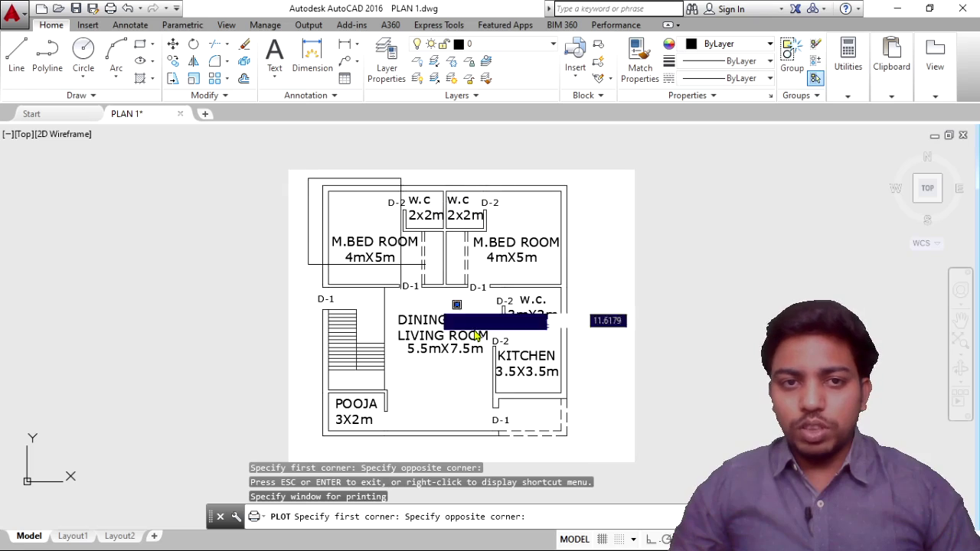
pyautogui.click(576, 437)
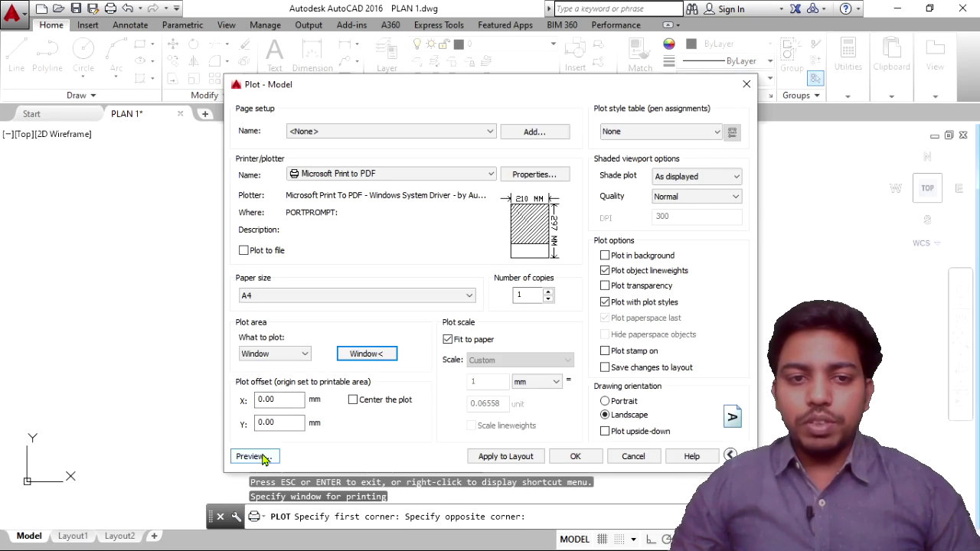
pyautogui.click(262, 458)
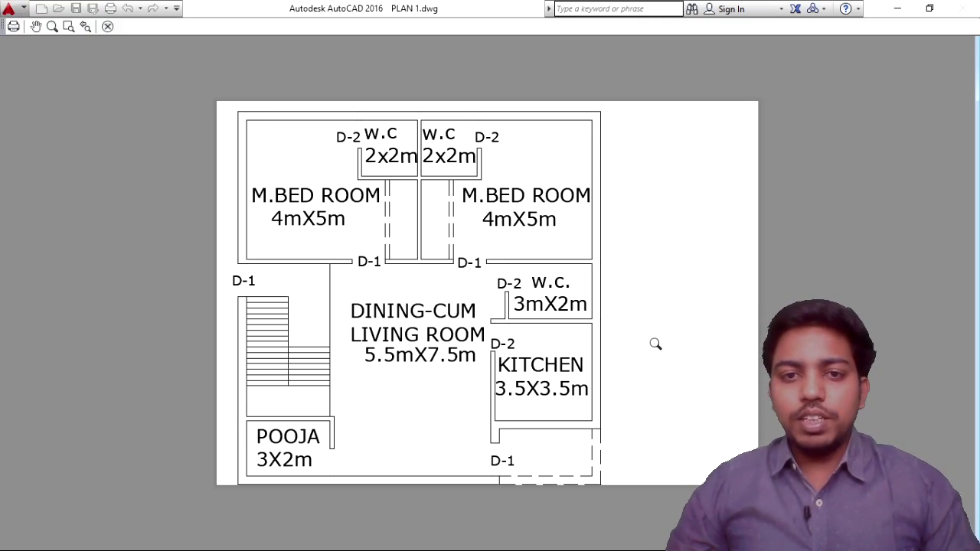
pyautogui.press('Escape')
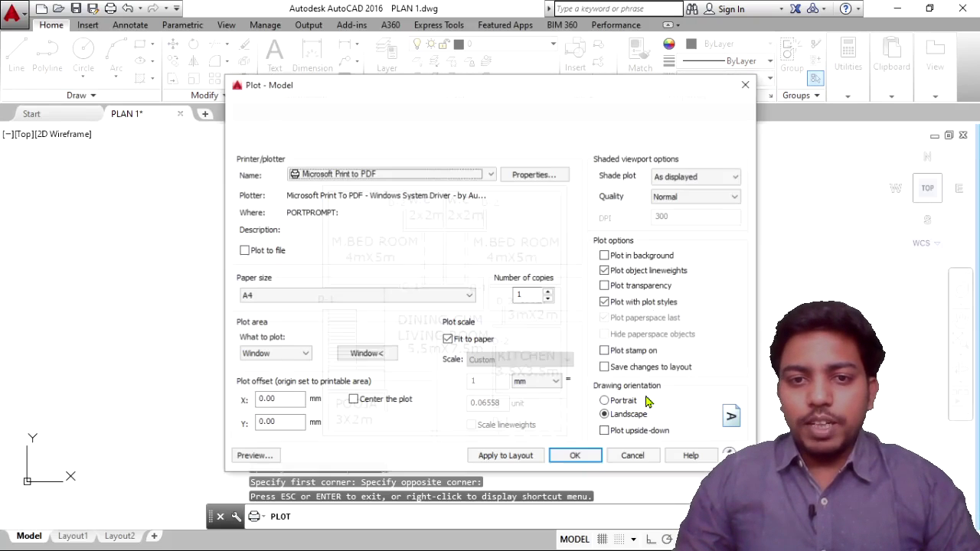
# Plot the floor plan to a PDF document named SAMPLE in the Desktop folder.
pyautogui.click(576, 457)
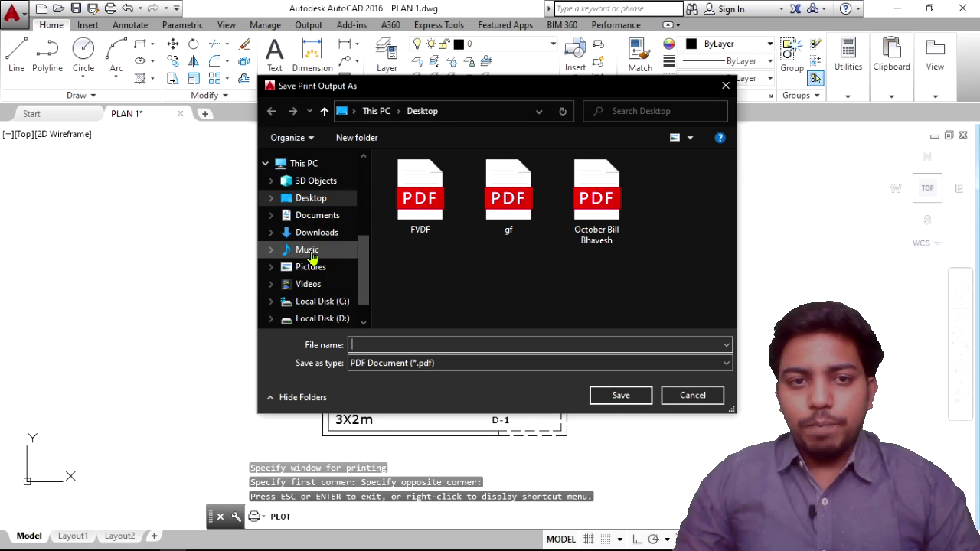
pyautogui.click(305, 249)
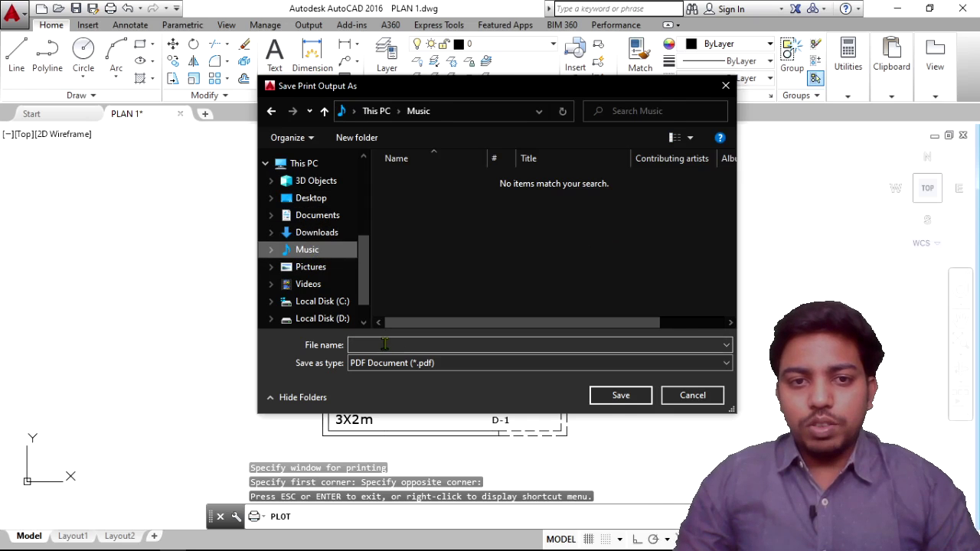
pyautogui.click(311, 198)
pyautogui.click(373, 345)
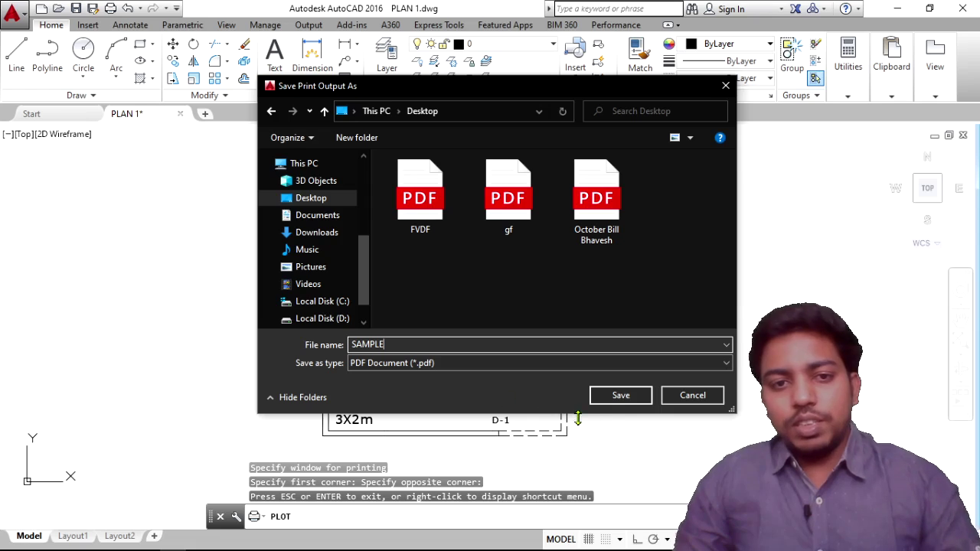
pyautogui.click(616, 396)
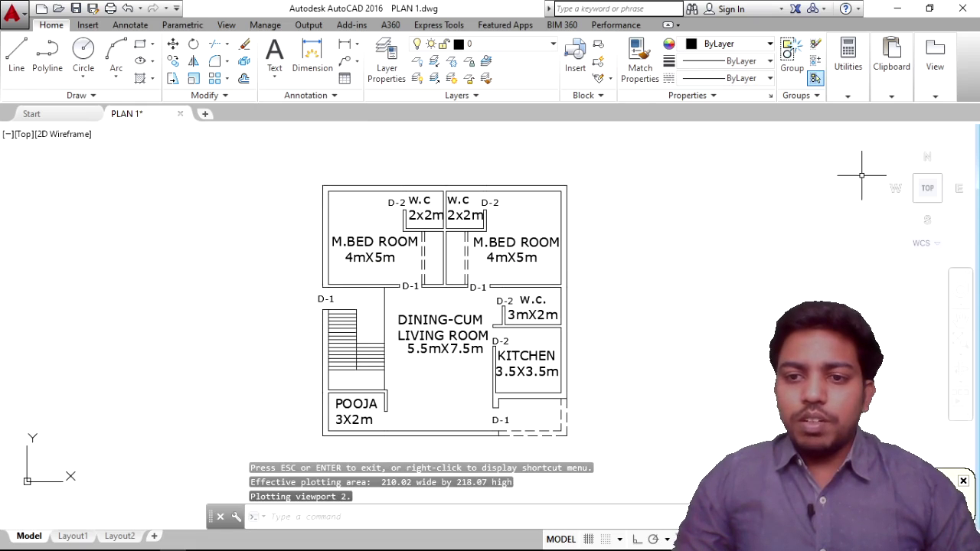
# Switch to the Windows desktop and open the SAMPLE PDF.
pyautogui.click(897, 8)
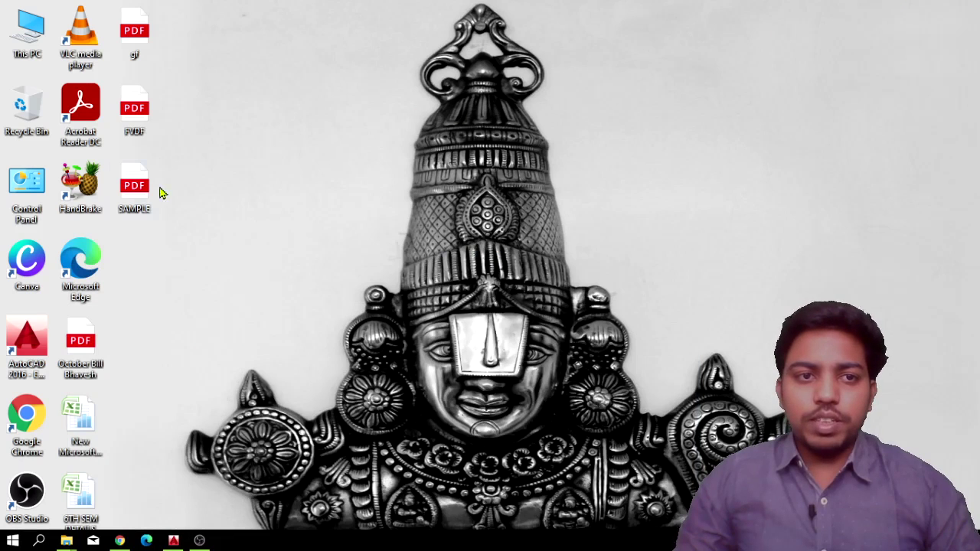
pyautogui.doubleClick(136, 201)
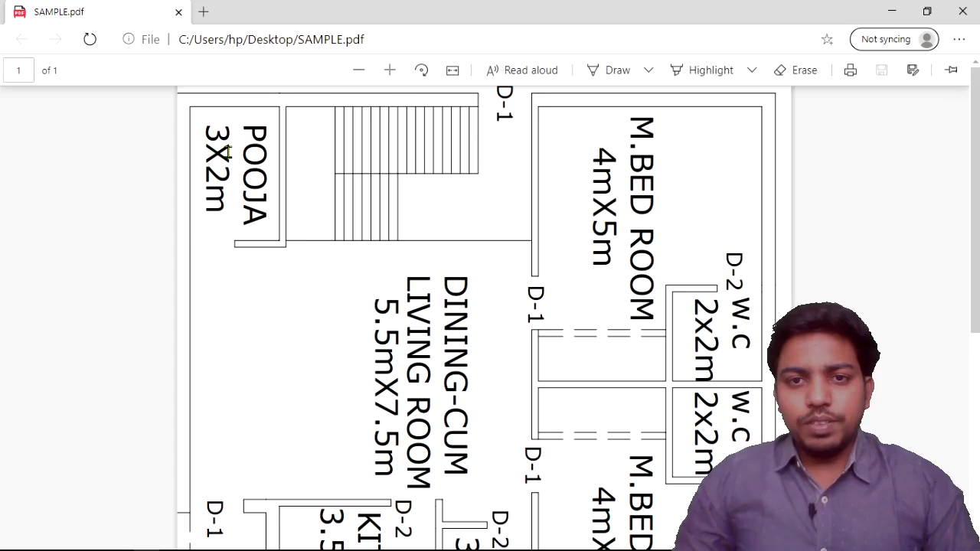
pyautogui.scroll(-3, 414, 230)
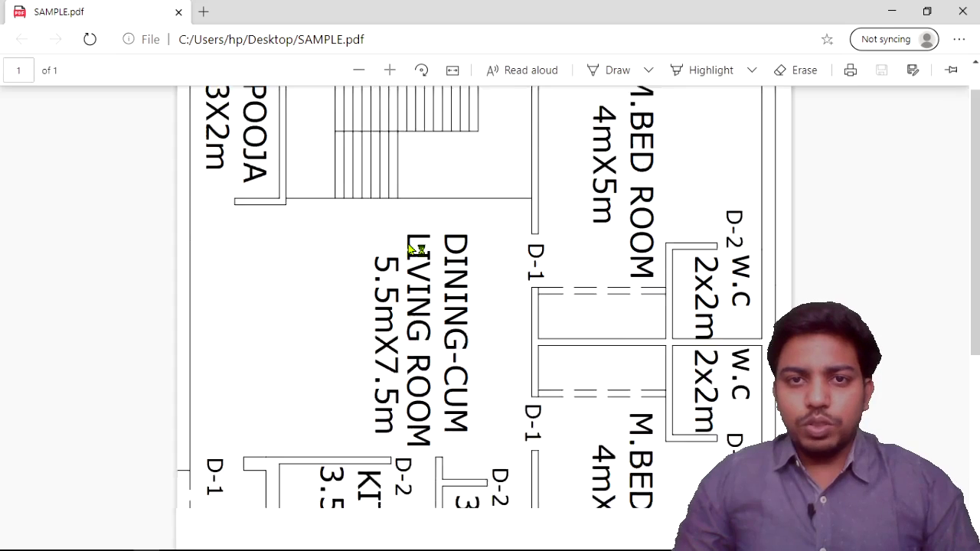
# Rotate the PDF page until the floor plan reads upright and inspect the plotted drawing.
pyautogui.click(422, 73)
pyautogui.click(422, 73)
pyautogui.click(422, 73)
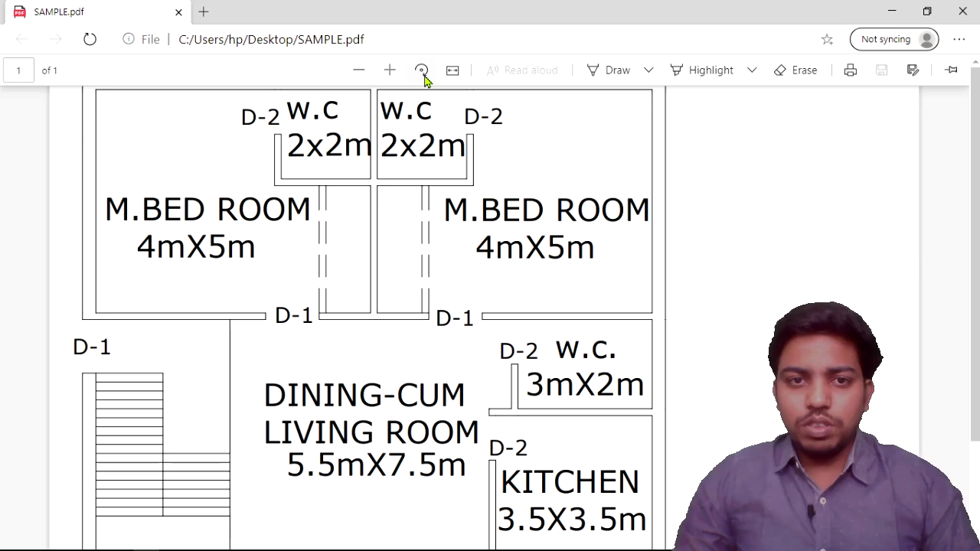
pyautogui.keyDown('ctrl'); pyautogui.scroll(-3, 506, 242); pyautogui.keyUp('ctrl')
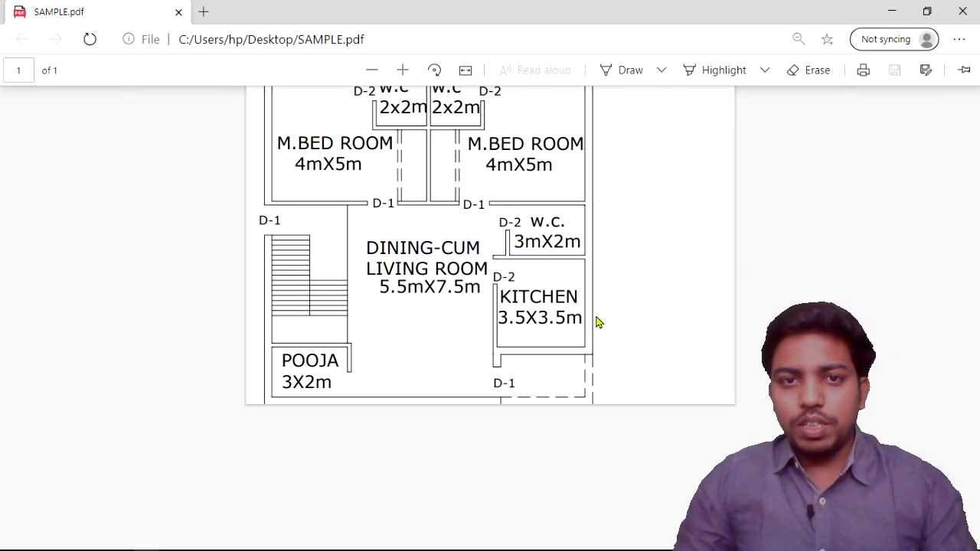
pyautogui.keyDown('ctrl'); pyautogui.scroll(4, 597, 314); pyautogui.keyUp('ctrl')
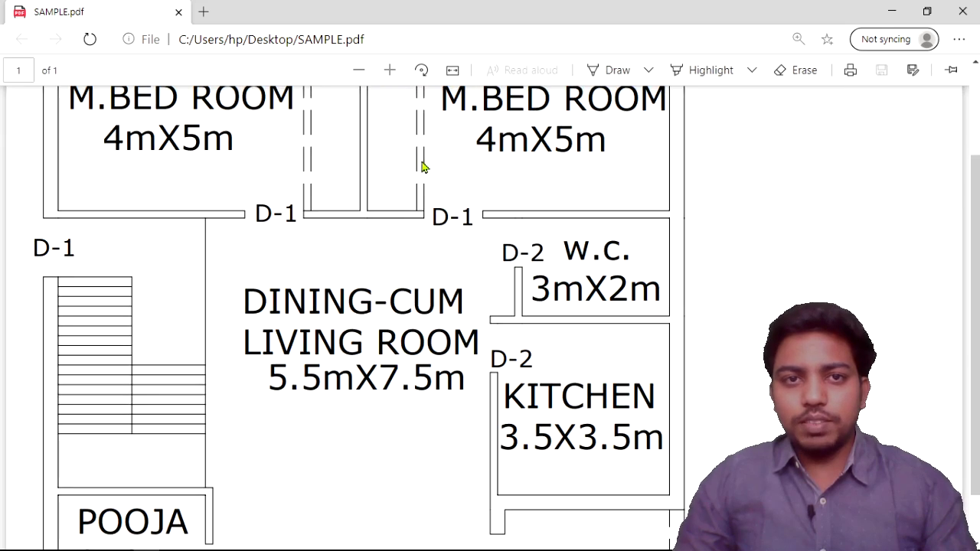
pyautogui.keyDown('ctrl'); pyautogui.scroll(-2, 397, 286); pyautogui.keyUp('ctrl')
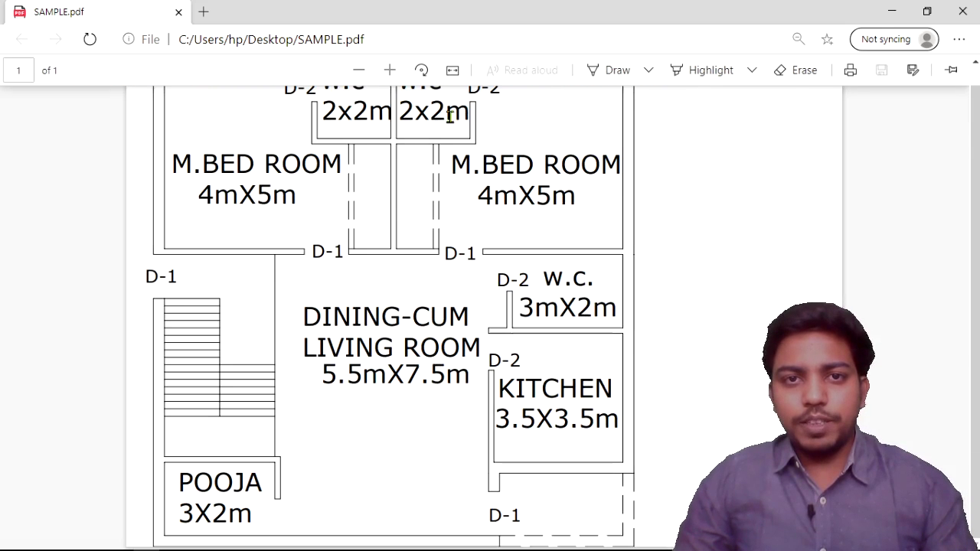
# Examine the plotted floor plan in the PDF both as a whole page and closer up, and close the document.
pyautogui.click(458, 77)
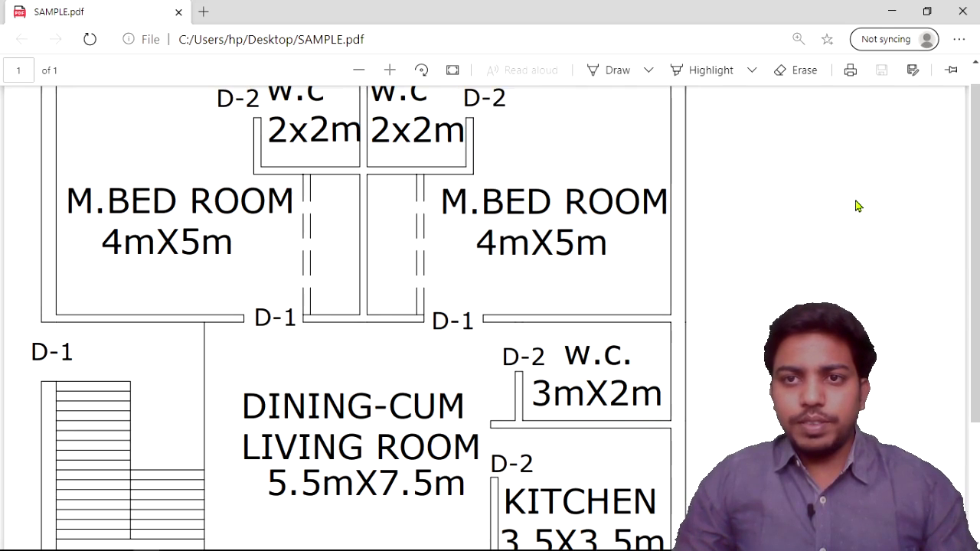
pyautogui.keyDown('ctrl'); pyautogui.scroll(-2, 820, 230); pyautogui.keyUp('ctrl')
pyautogui.keyDown('ctrl'); pyautogui.scroll(-2, 819, 232); pyautogui.keyUp('ctrl')
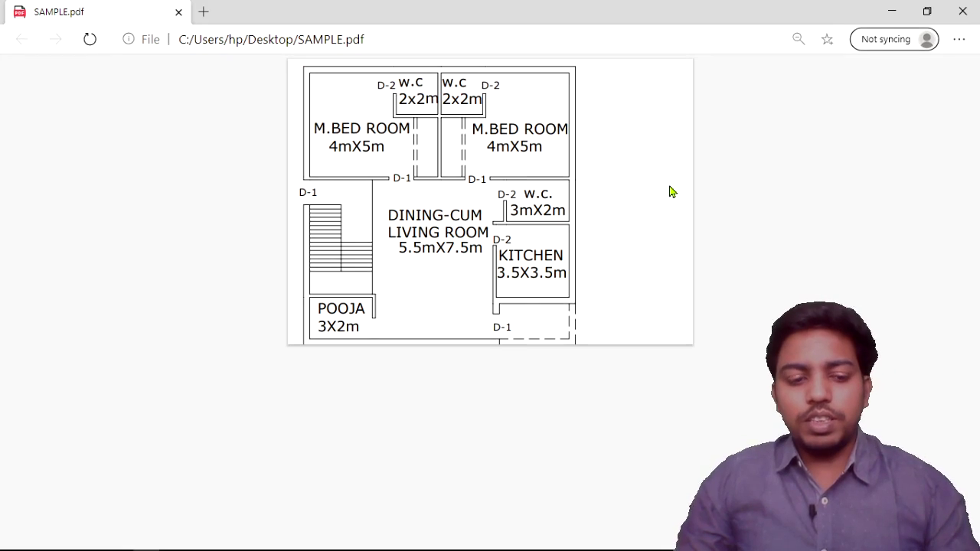
pyautogui.keyDown('ctrl'); pyautogui.scroll(2, 671, 192); pyautogui.keyUp('ctrl')
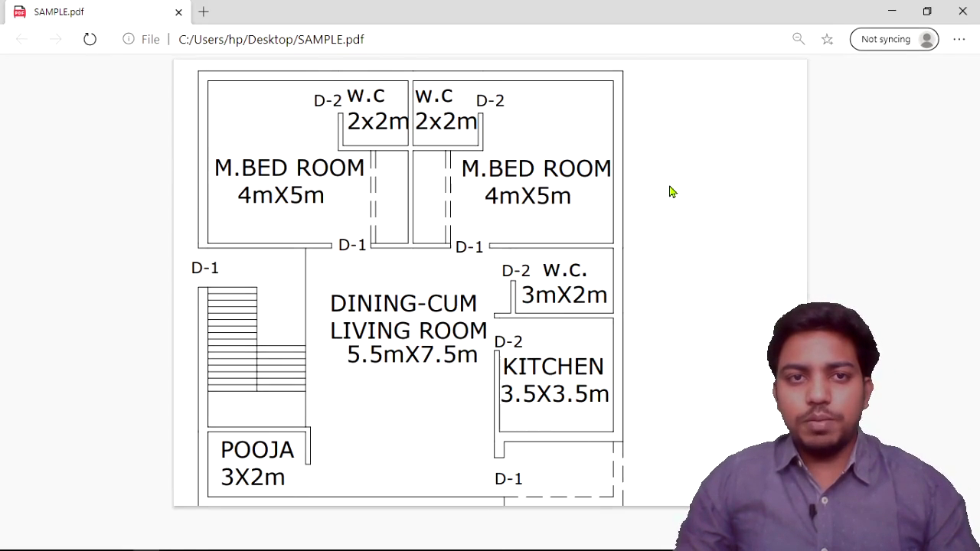
pyautogui.keyDown('ctrl'); pyautogui.scroll(1, 672, 191); pyautogui.keyUp('ctrl')
pyautogui.keyDown('ctrl'); pyautogui.scroll(-2, 672, 191); pyautogui.keyUp('ctrl')
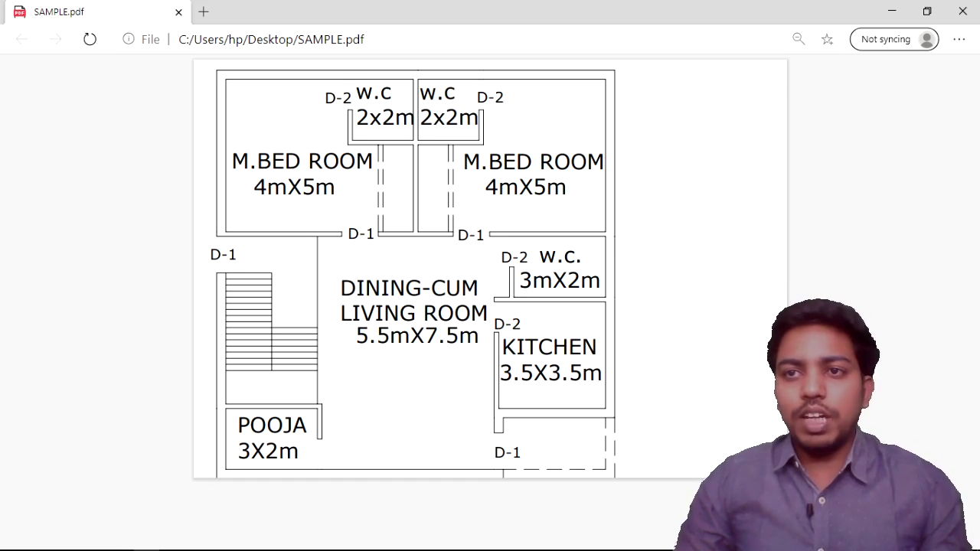
pyautogui.click(962, 11)
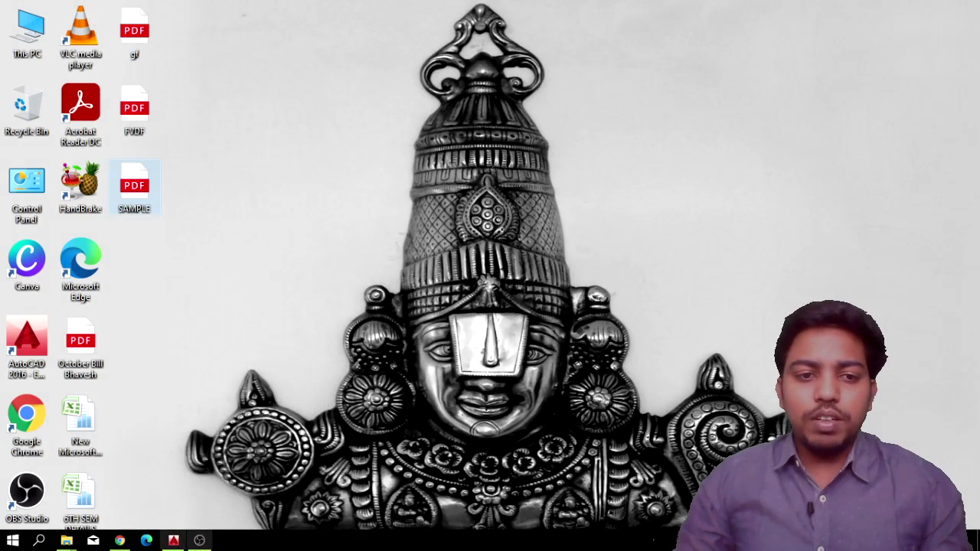
# Switch back to AutoCAD and preview a plot using PublishToWeb JPG.pc3 with the default Sun Hi-Res (1600 x 1280 pixels) paper size.
pyautogui.click(173, 540)
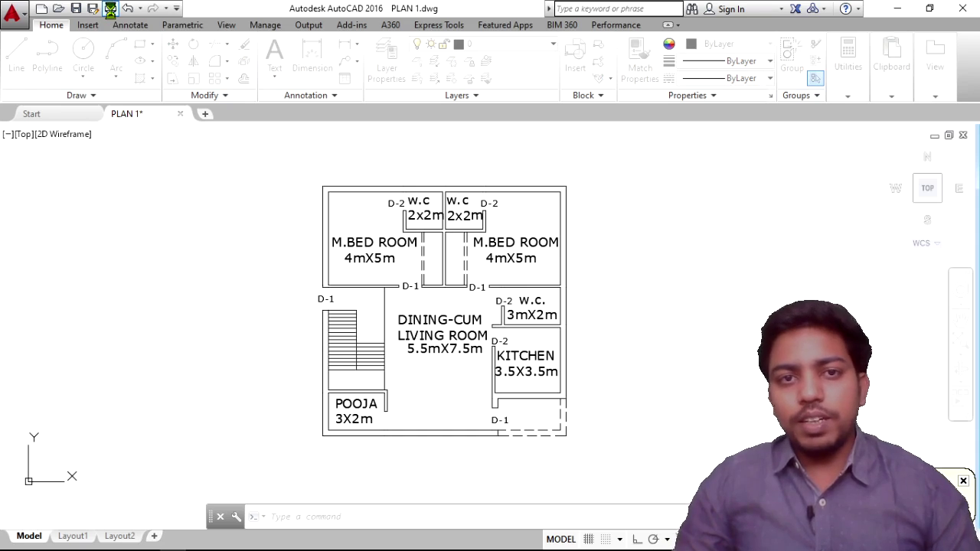
pyautogui.click(110, 10)
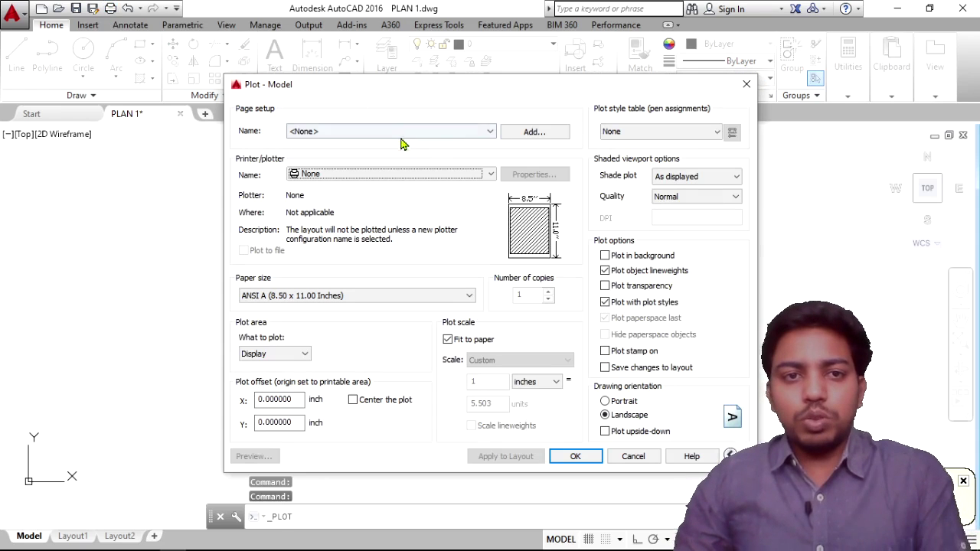
pyautogui.click(354, 174)
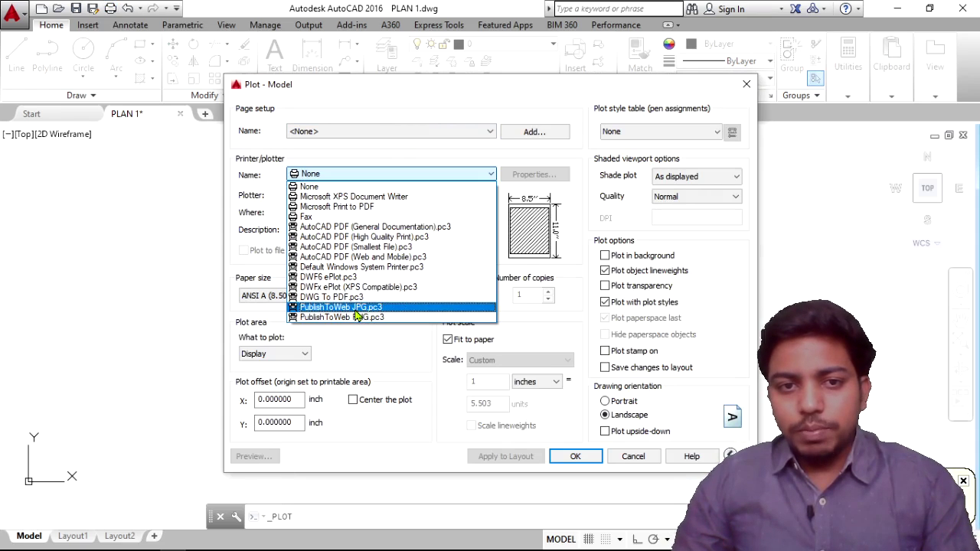
pyautogui.click(356, 308)
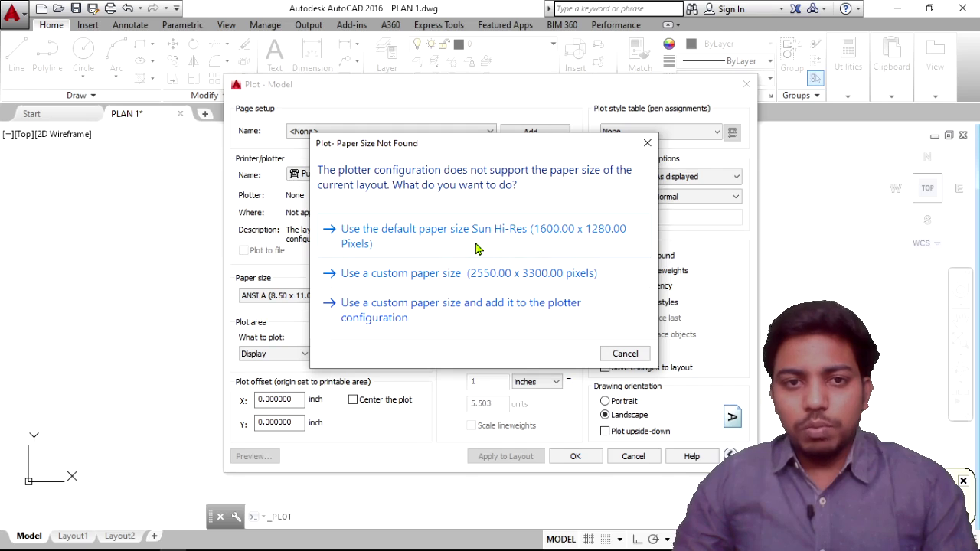
pyautogui.click(459, 237)
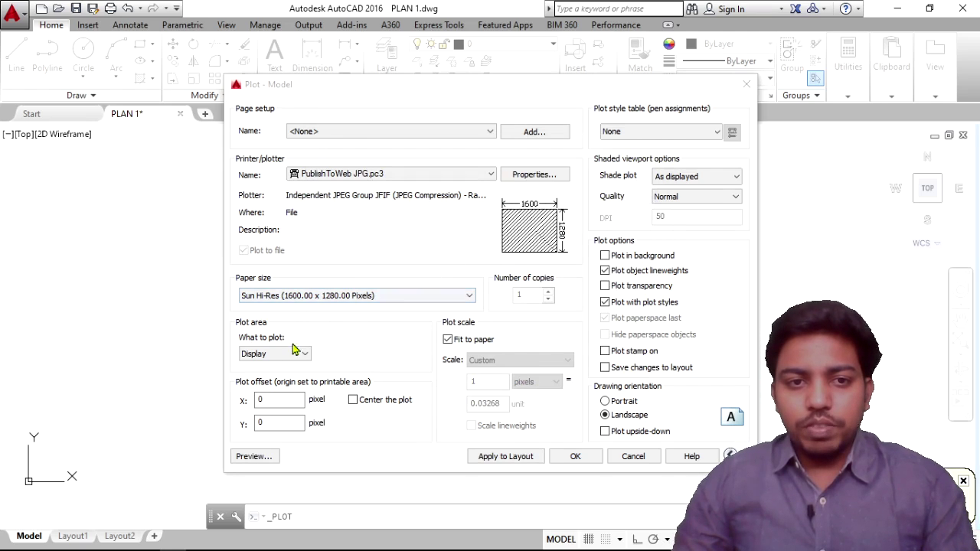
pyautogui.click(259, 457)
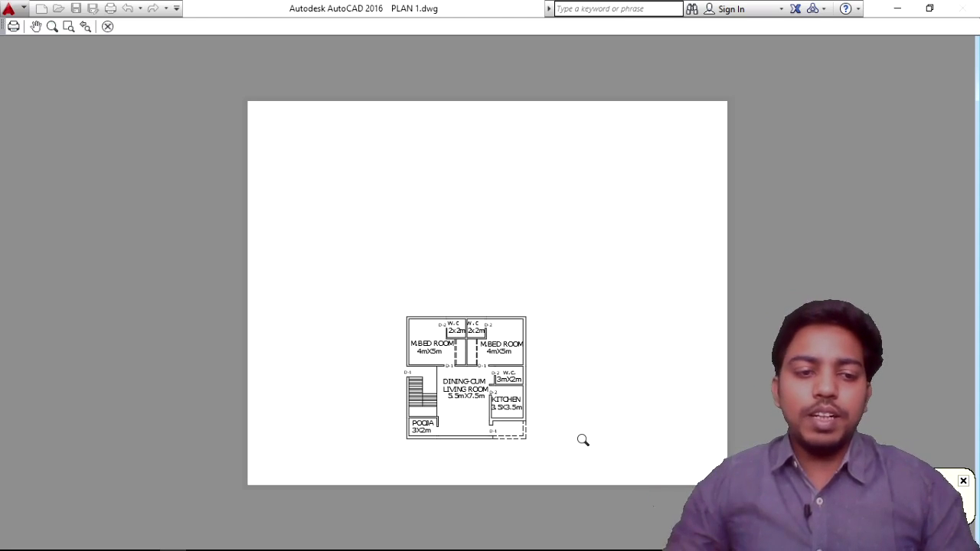
pyautogui.press('Escape')
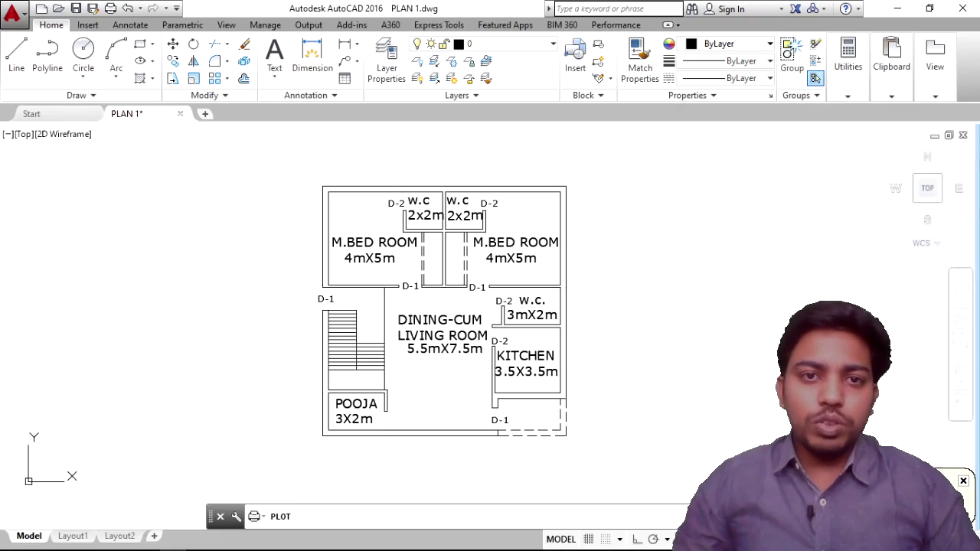
# Set the plot area to a window enclosing the whole floor plan with a small margin and preview the plot.
pyautogui.hotkey('ctrl', 'p')
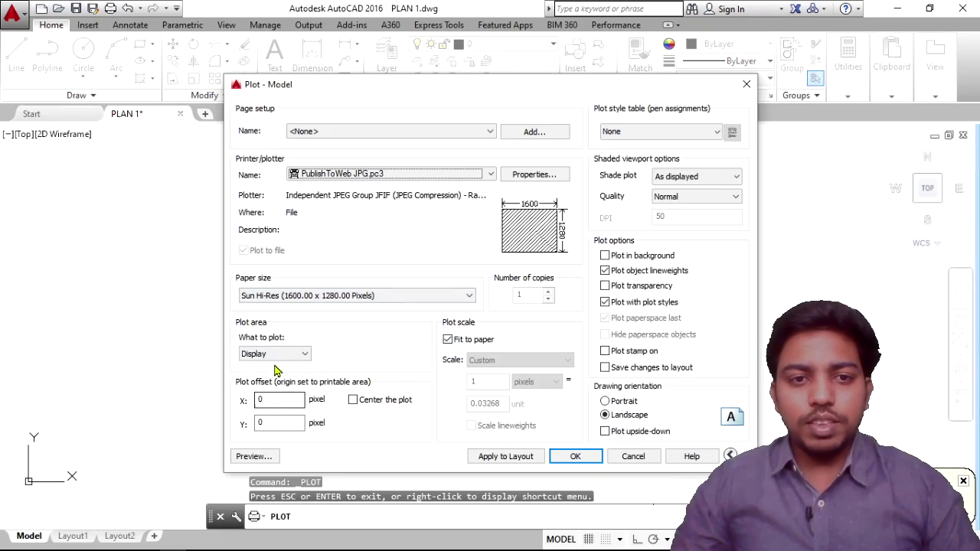
pyautogui.click(274, 354)
pyautogui.click(255, 395)
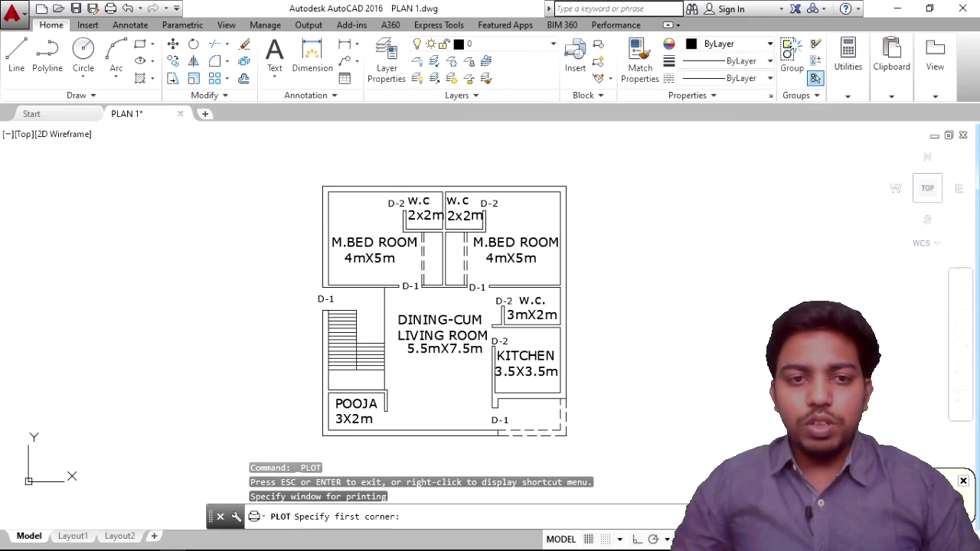
pyautogui.click(283, 169)
pyautogui.click(598, 458)
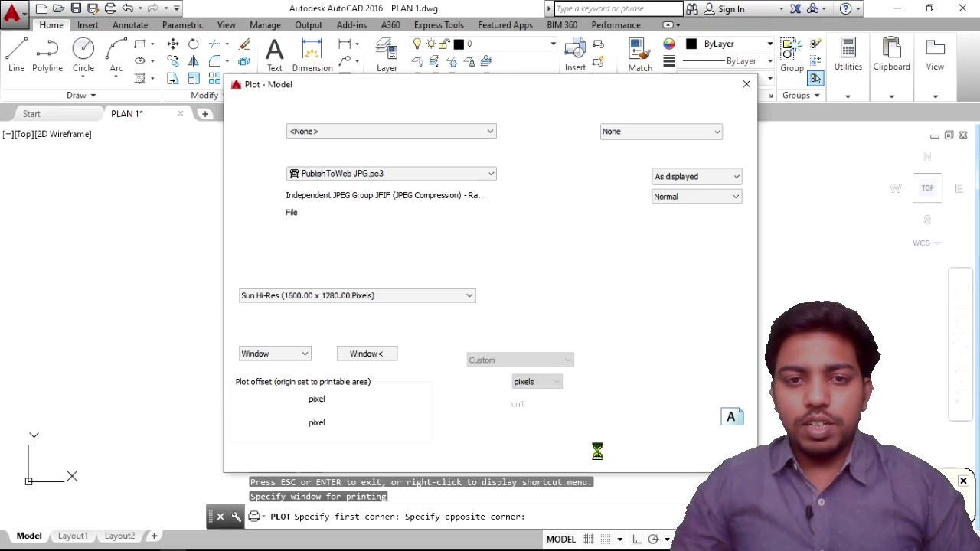
pyautogui.click(251, 456)
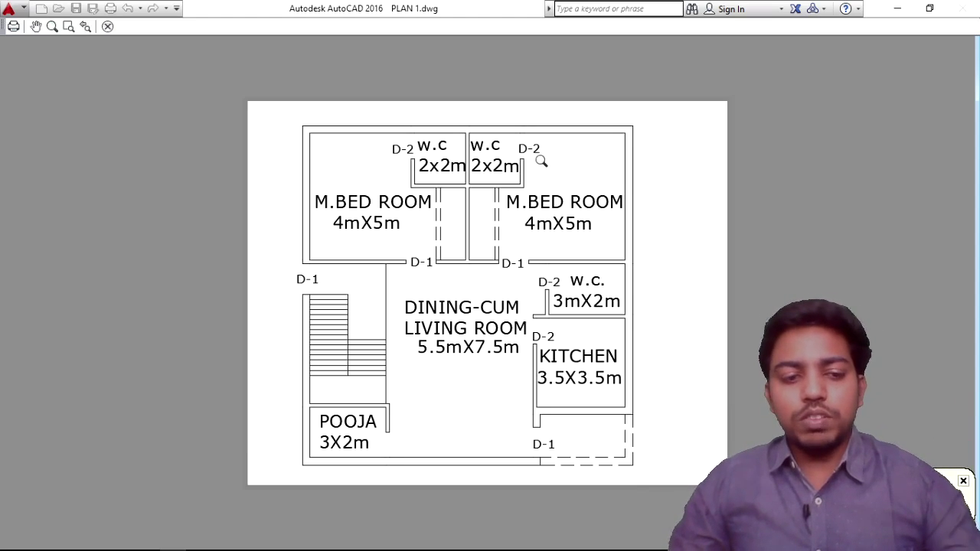
pyautogui.press('Escape')
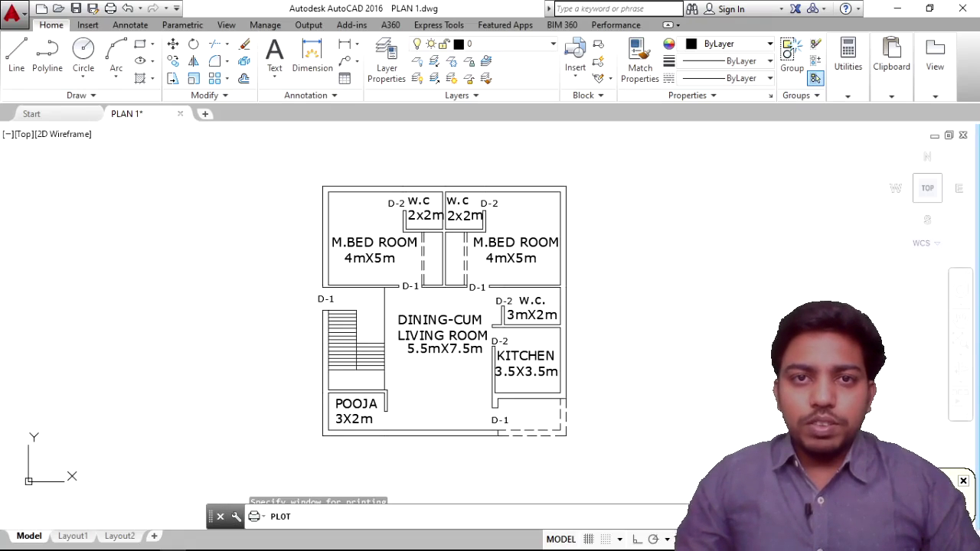
# Plot the windowed floor plan to a JPG file named PLAN 1-Model in the Desktop folder.
pyautogui.click(566, 435)
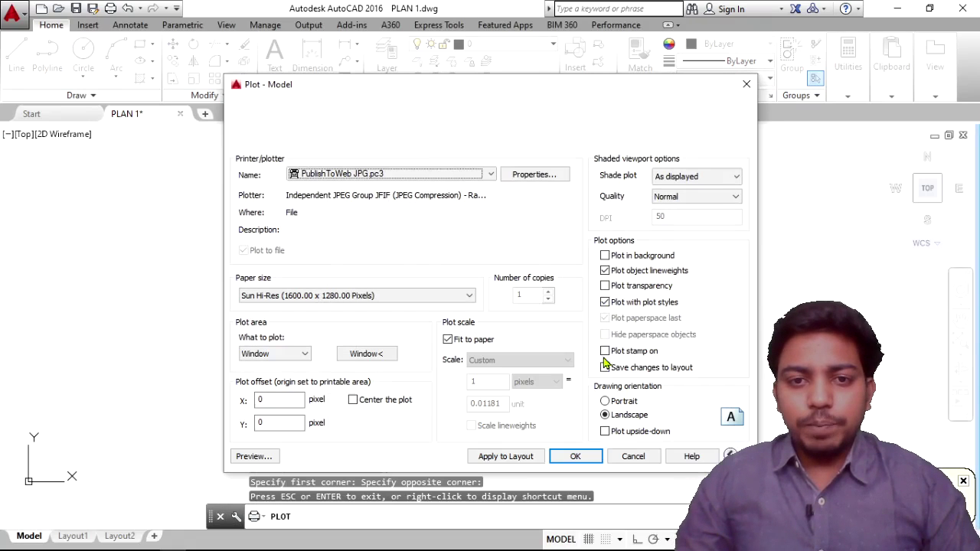
pyautogui.click(579, 456)
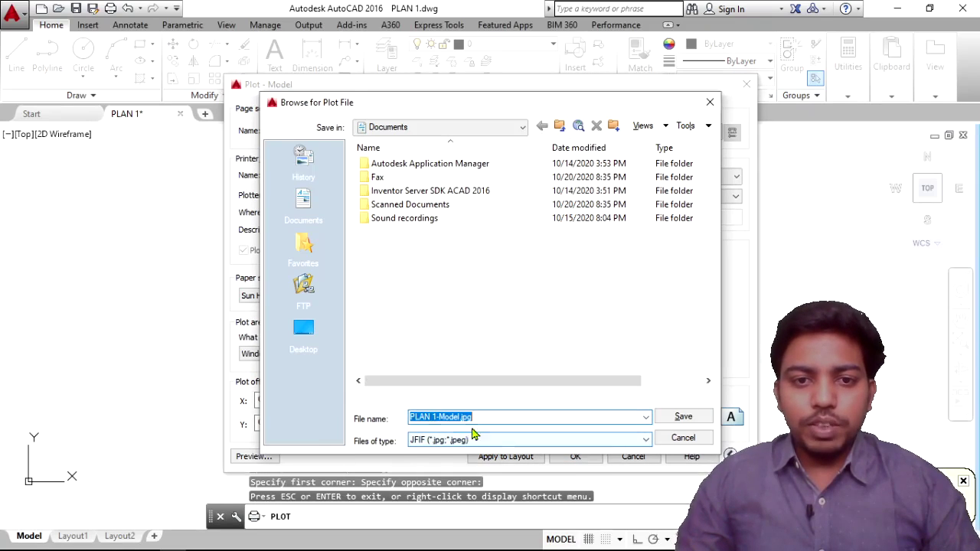
pyautogui.click(307, 329)
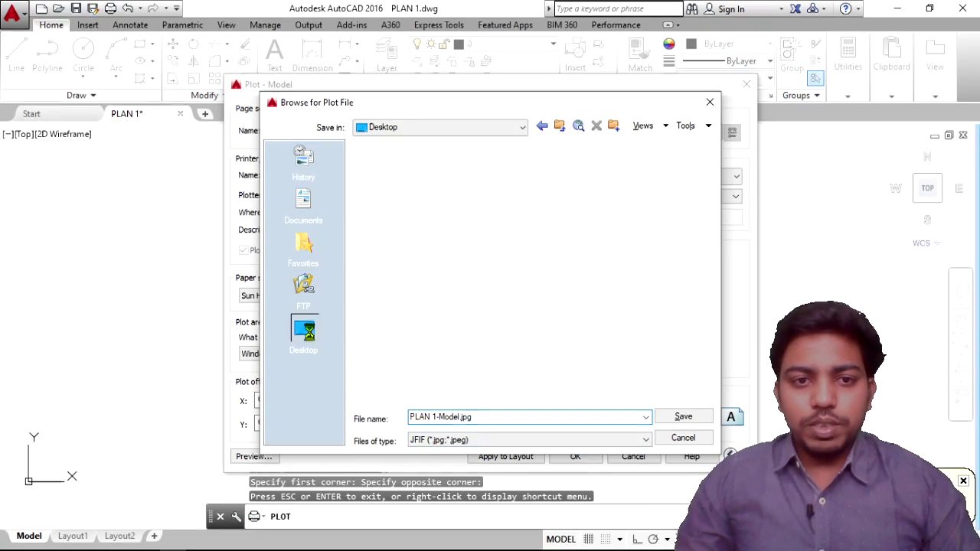
pyautogui.click(684, 417)
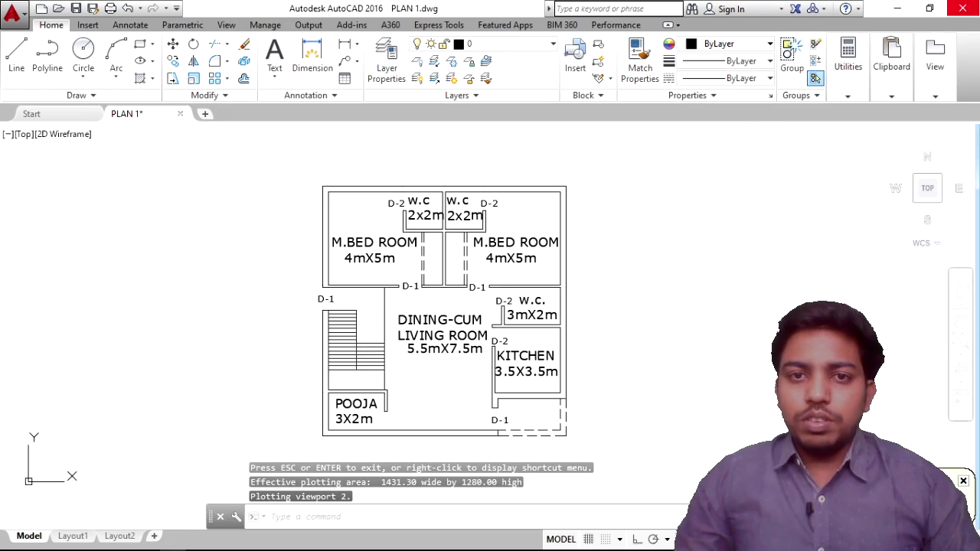
# Switch to the Windows desktop, open the PLAN 1-Model image, inspect the plotted floor plan and close the image.
pyautogui.click(900, 7)
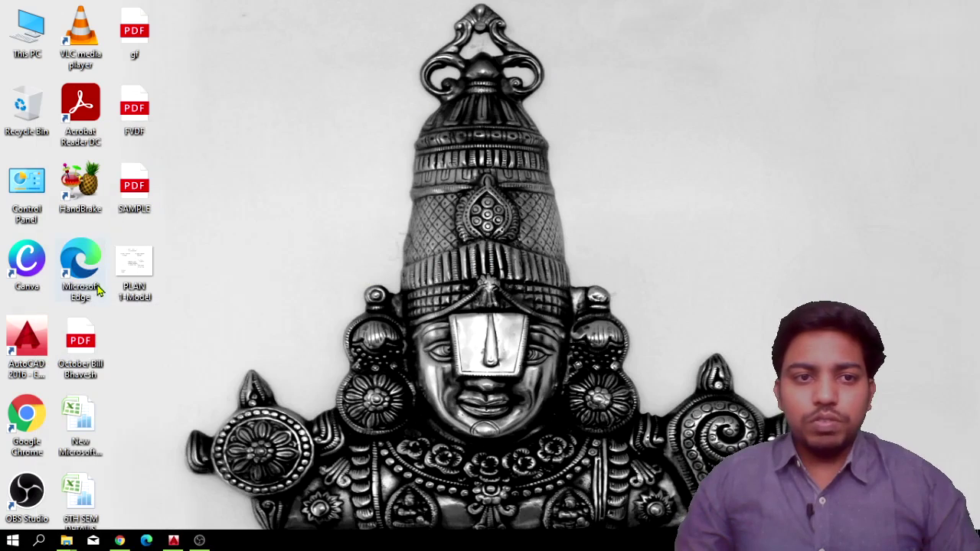
pyautogui.doubleClick(122, 281)
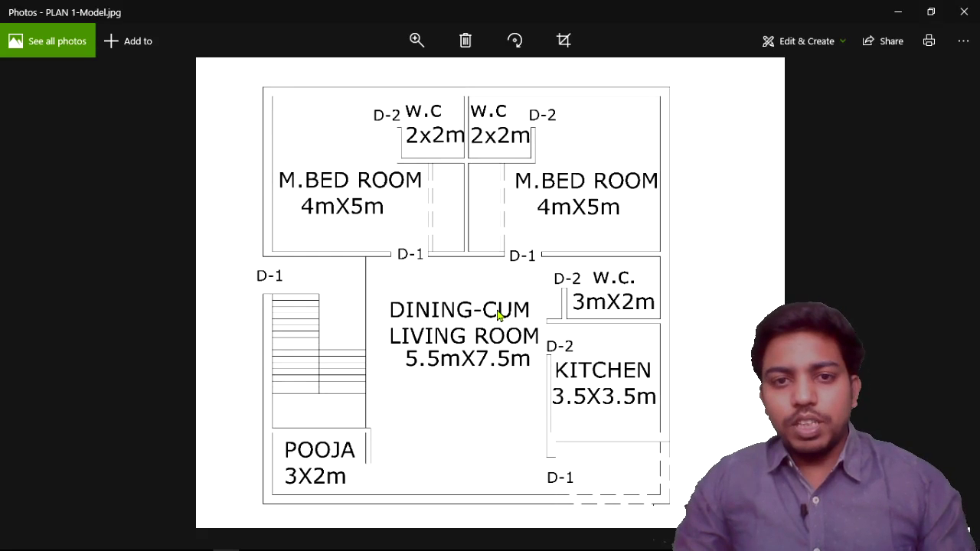
pyautogui.keyDown('ctrl'); pyautogui.scroll(1, 499, 314); pyautogui.keyUp('ctrl')
pyautogui.keyDown('ctrl'); pyautogui.scroll(-1, 498, 314); pyautogui.keyUp('ctrl')
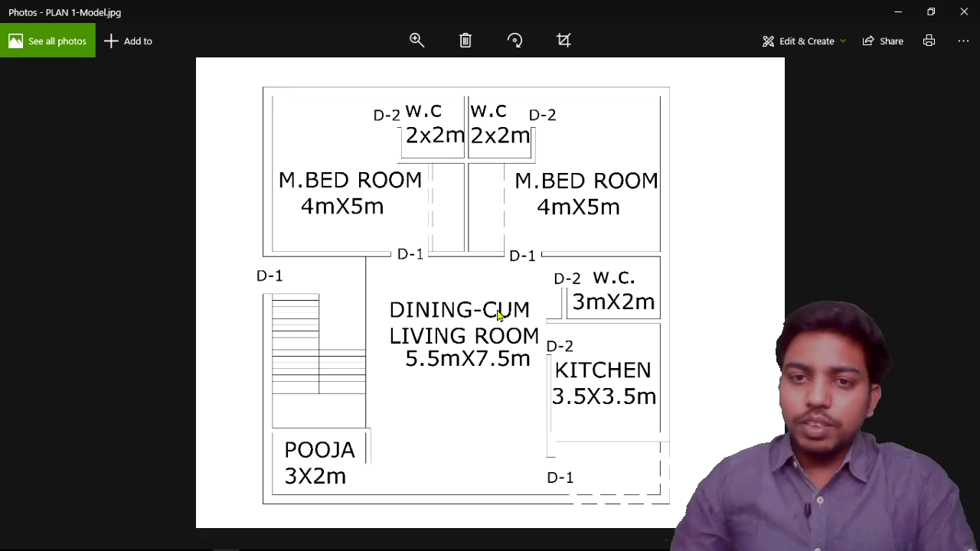
pyautogui.click(964, 10)
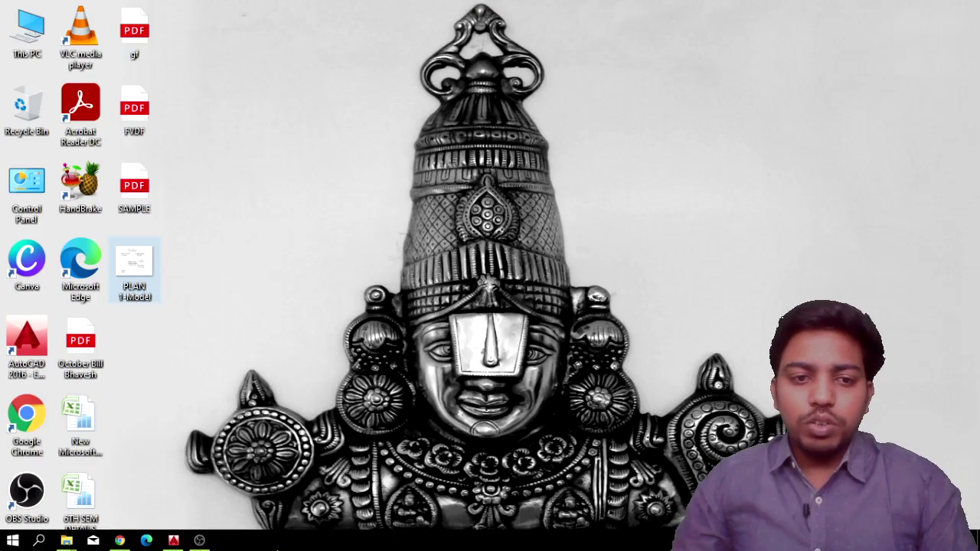
# Switch back to AutoCAD and display the floor plan in the Layout1 paper layout.
pyautogui.click(174, 541)
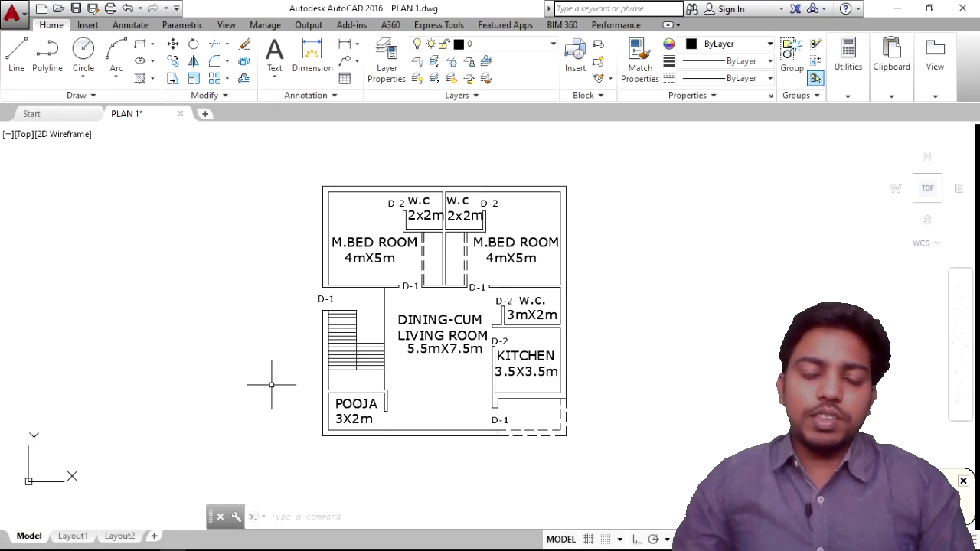
pyautogui.scroll(-2, 514, 308)
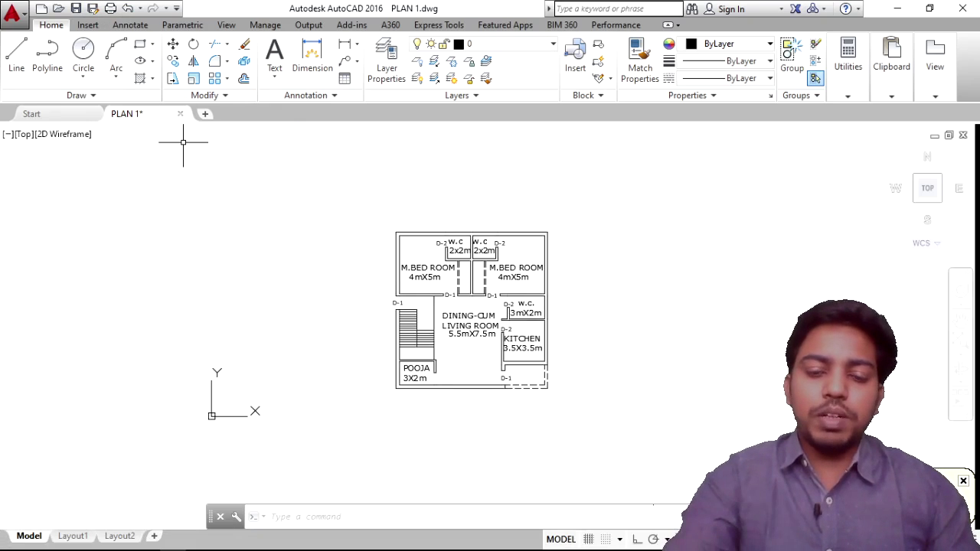
pyautogui.hotkey('ctrl', 'p')
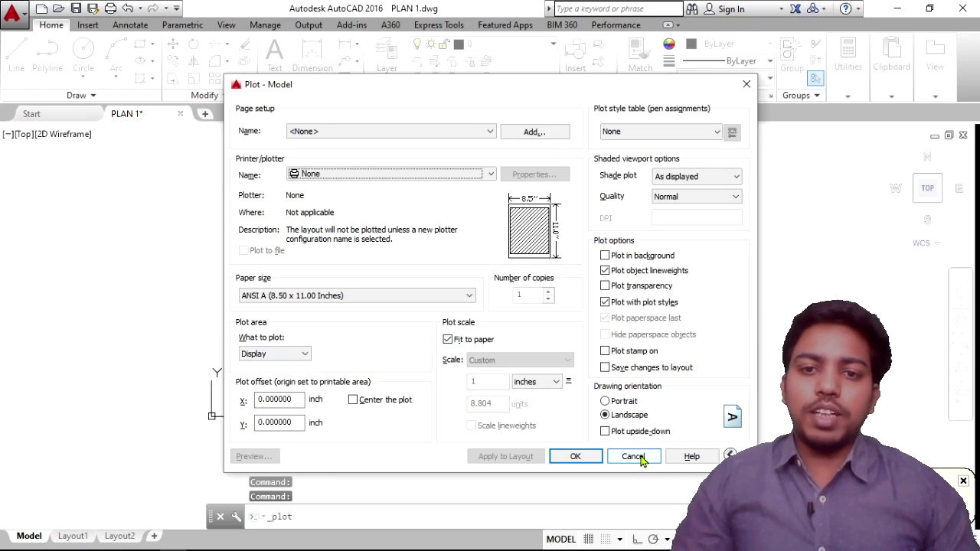
pyautogui.click(635, 456)
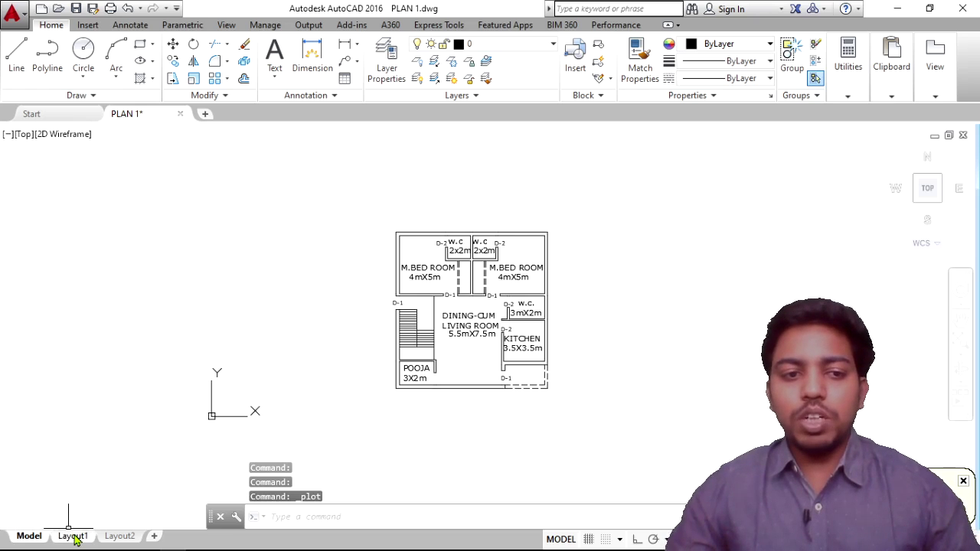
pyautogui.moveTo(75, 537)
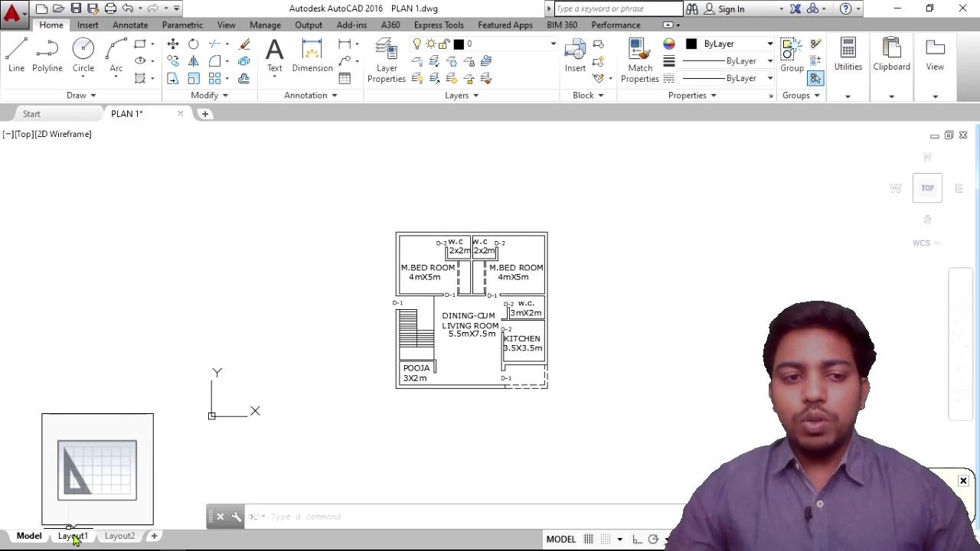
pyautogui.click(74, 537)
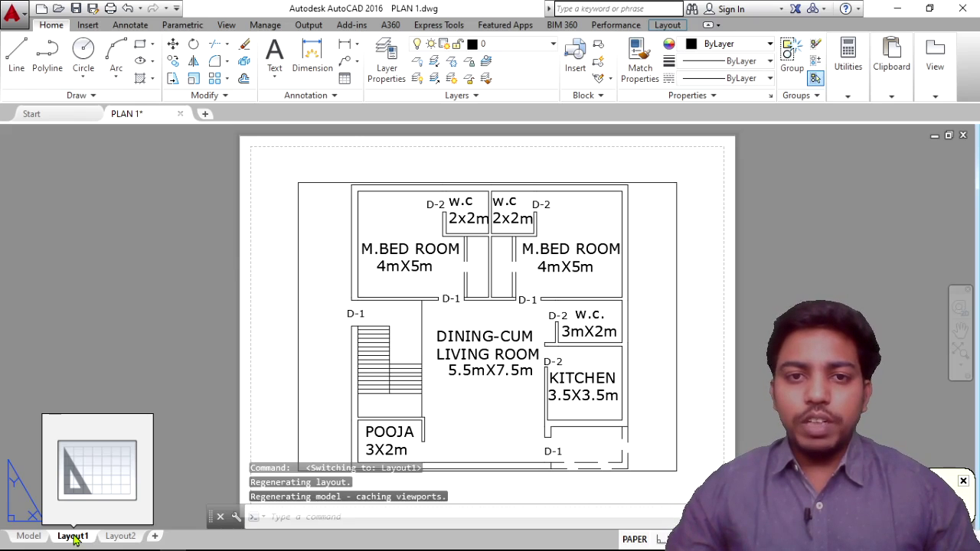
# Look over the Layout1 sheet and activate model space inside its floor plan viewport.
pyautogui.scroll(-4, 553, 376)
pyautogui.scroll(4, 553, 375)
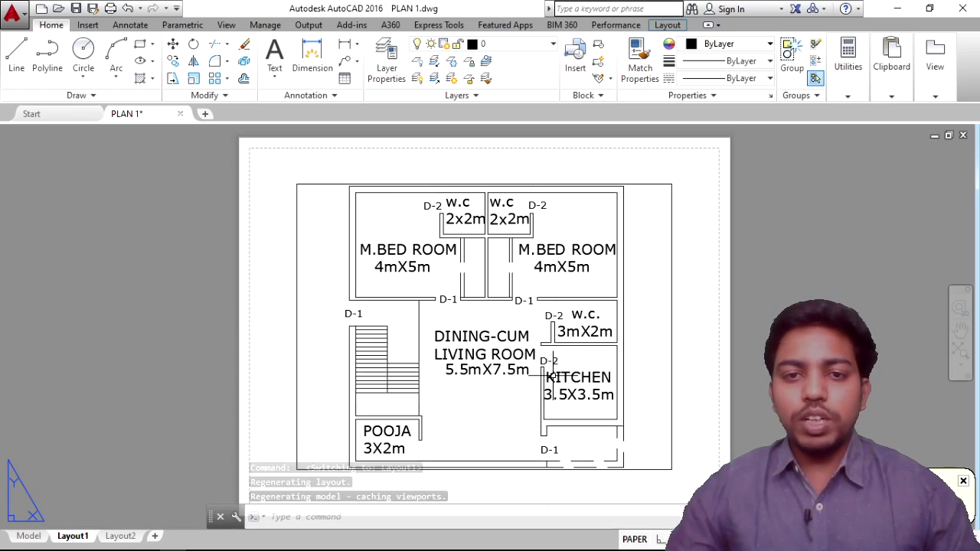
pyautogui.click(330, 326)
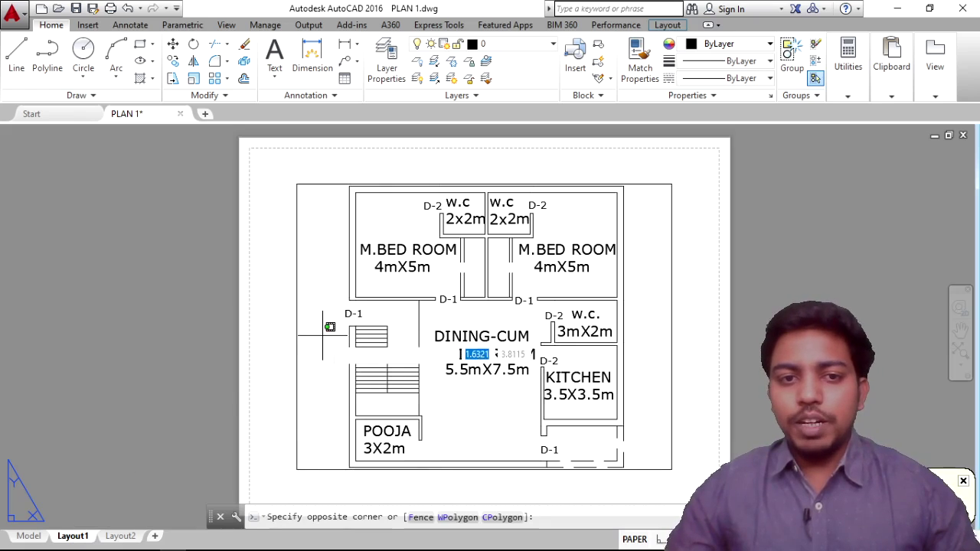
pyautogui.scroll(-3, 311, 382)
pyautogui.scroll(-2, 311, 382)
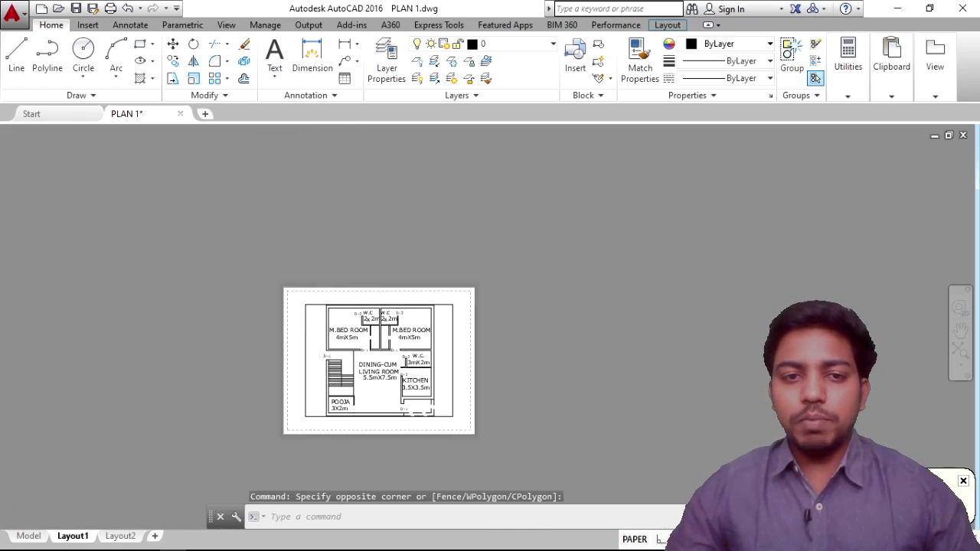
pyautogui.scroll(6, 310, 383)
pyautogui.doubleClick(314, 363)
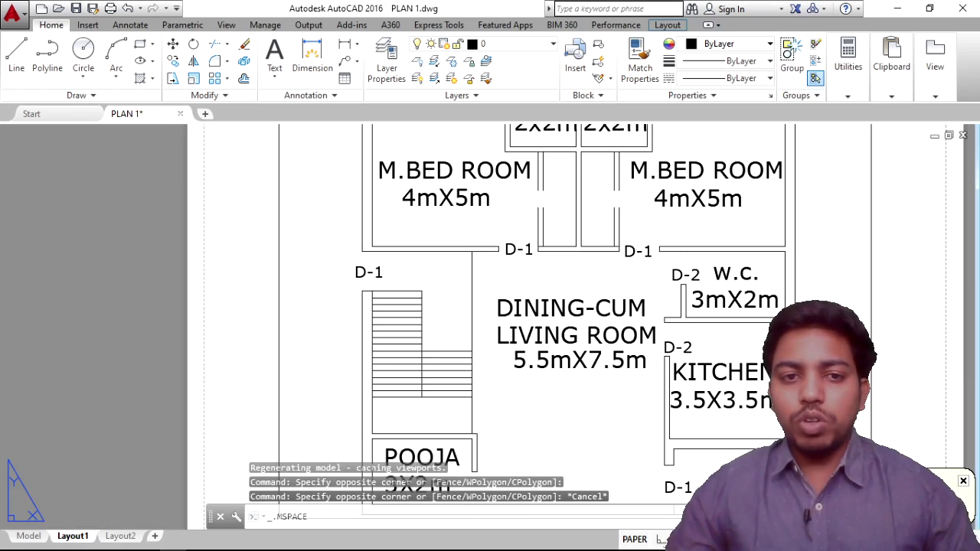
# Try to shrink the floor plan inside the Layout1 viewport and undo the view changes.
pyautogui.scroll(-4, 314, 360)
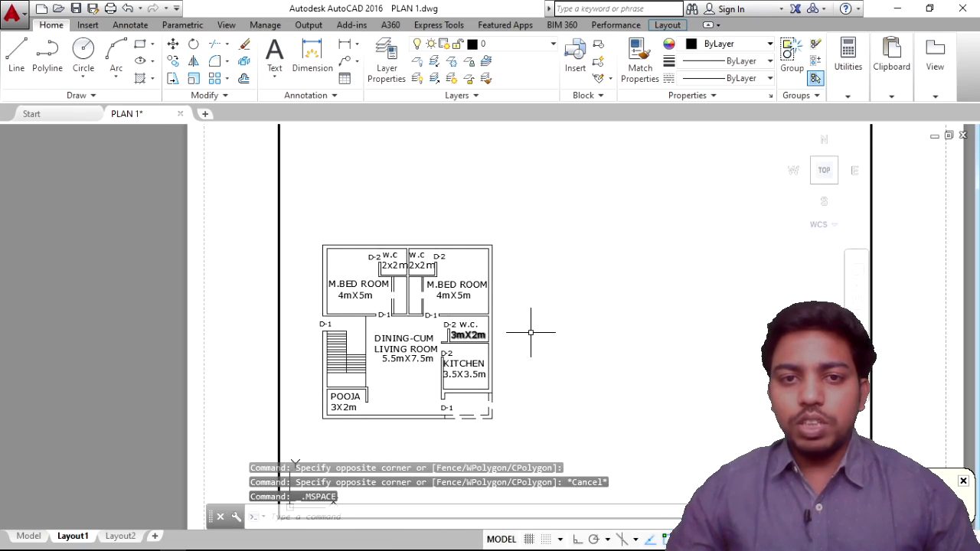
pyautogui.scroll(-3, 694, 328)
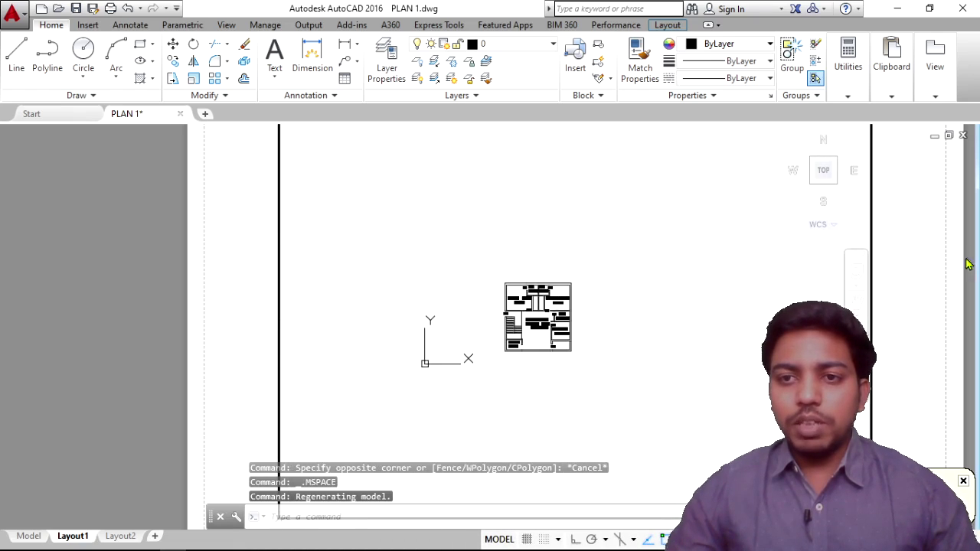
pyautogui.scroll(-4, 97, 257)
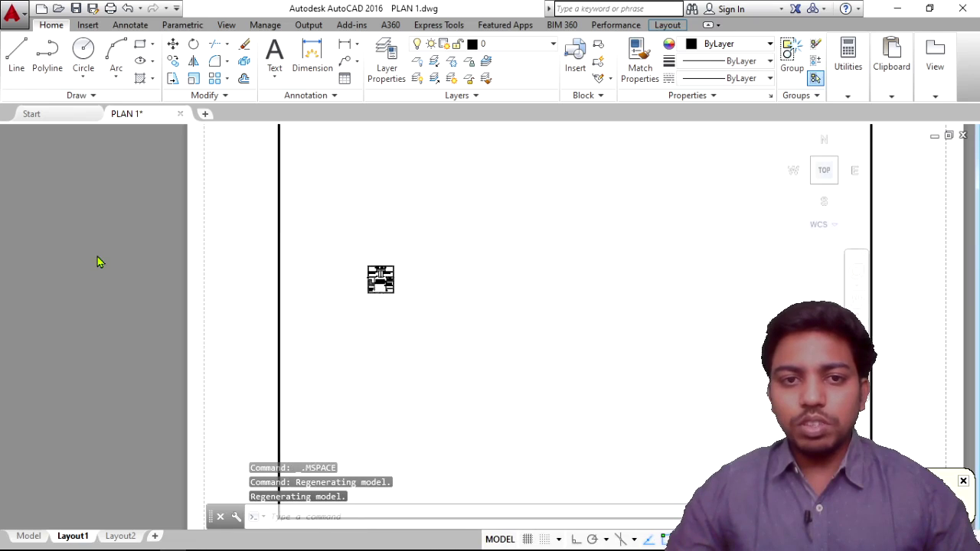
pyautogui.scroll(5, 278, 254)
pyautogui.press('Escape')
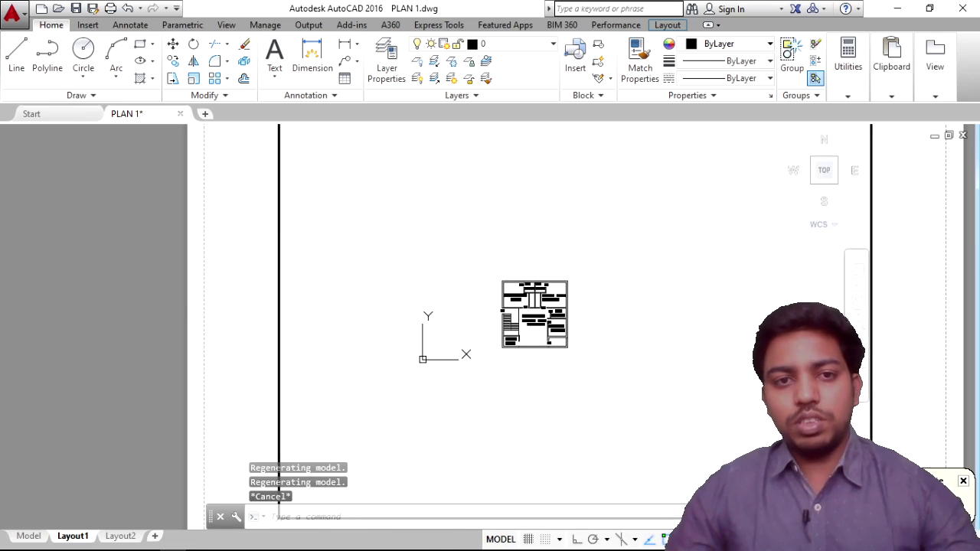
pyautogui.press('Escape')
pyautogui.press('Escape')
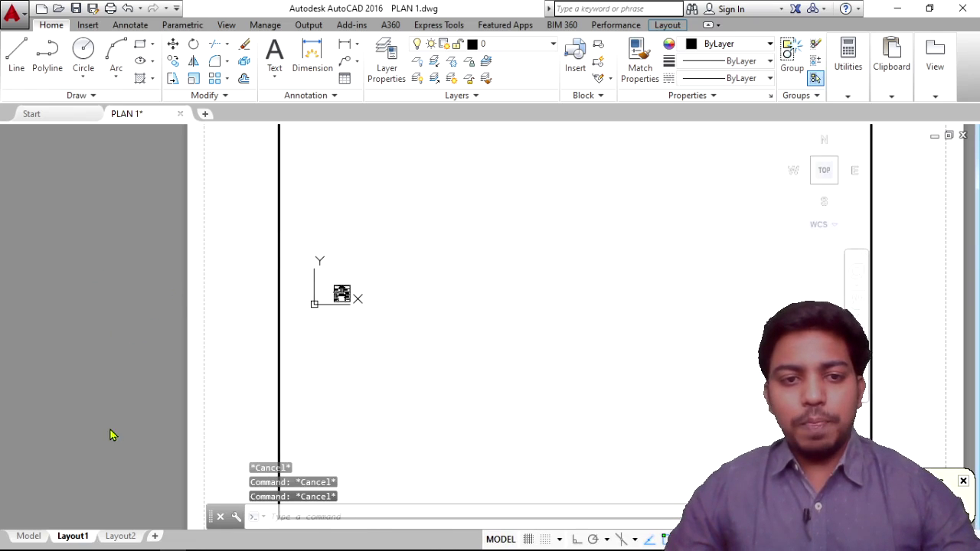
pyautogui.hotkey('ctrl', 'z')
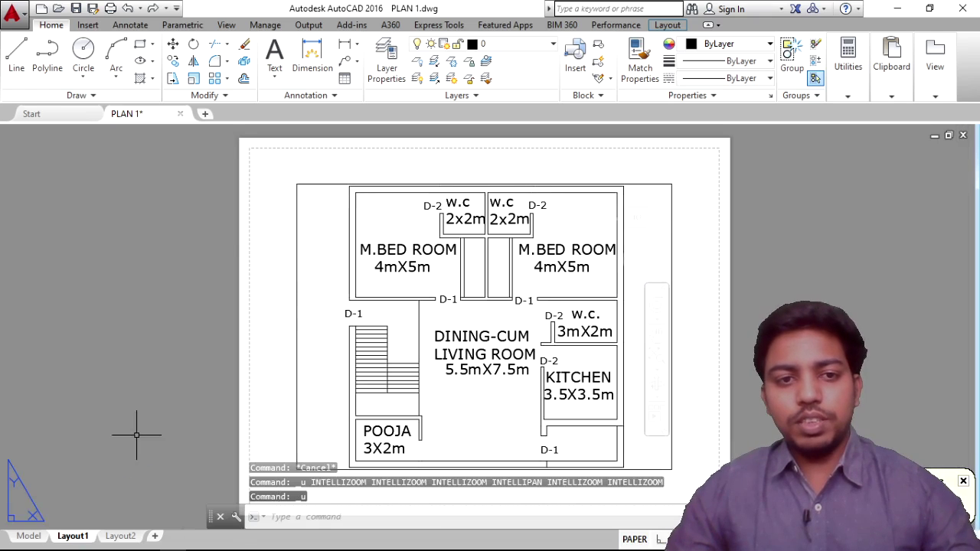
pyautogui.hotkey('ctrl', 'z')
# Activate model space in the Layout1 viewport and shrink the floor plan to a small size within the frame.
pyautogui.scroll(4, 470, 393)
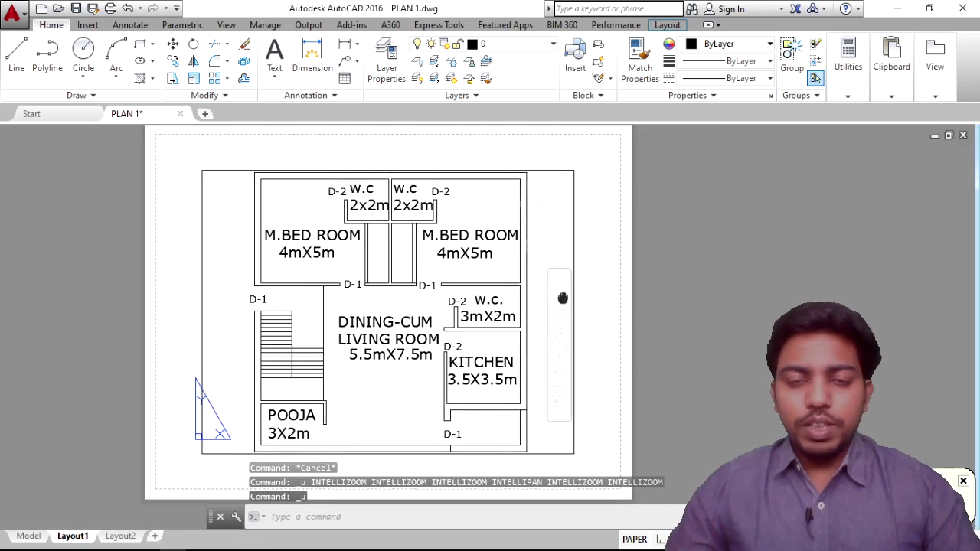
pyautogui.click(229, 237)
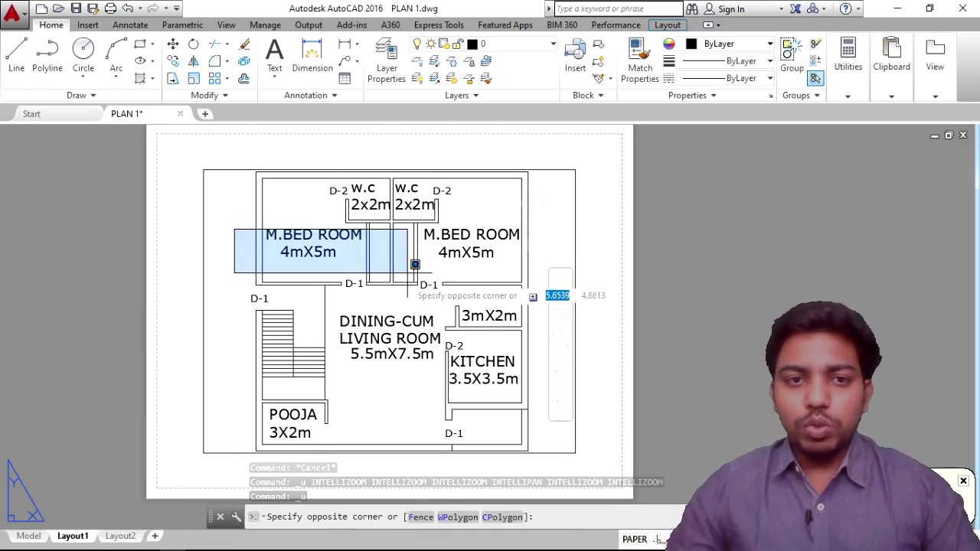
pyautogui.click(384, 321)
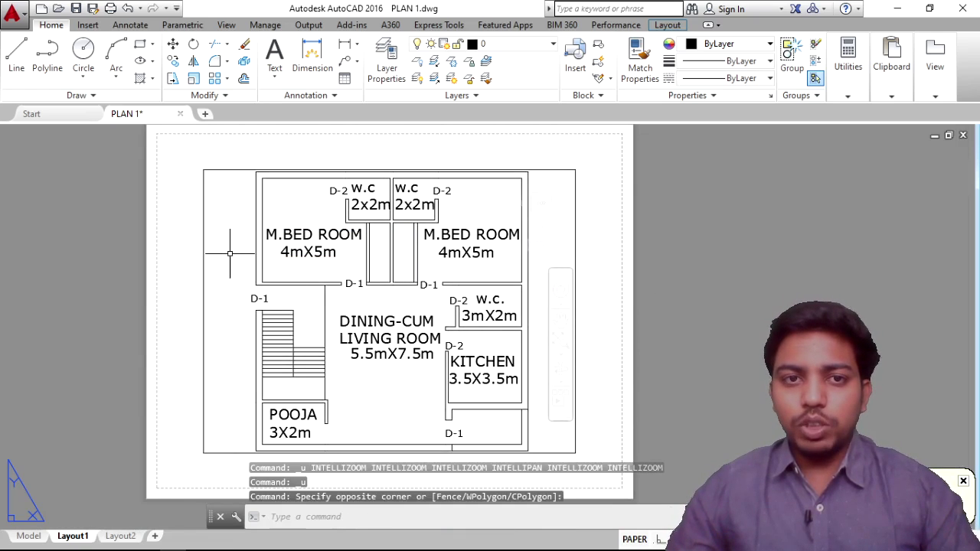
pyautogui.moveTo(230, 254); pyautogui.dragTo(296, 258, button='middle')
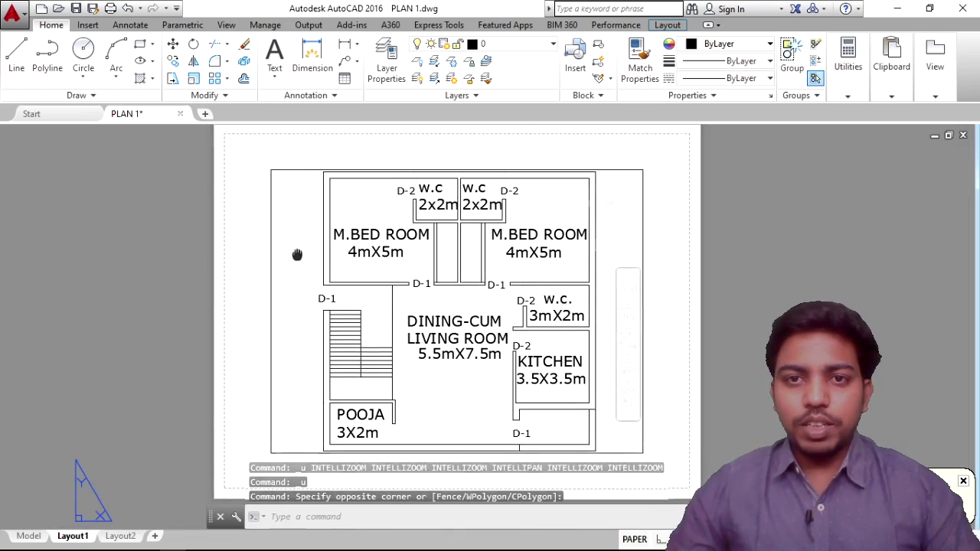
pyautogui.doubleClick(293, 252)
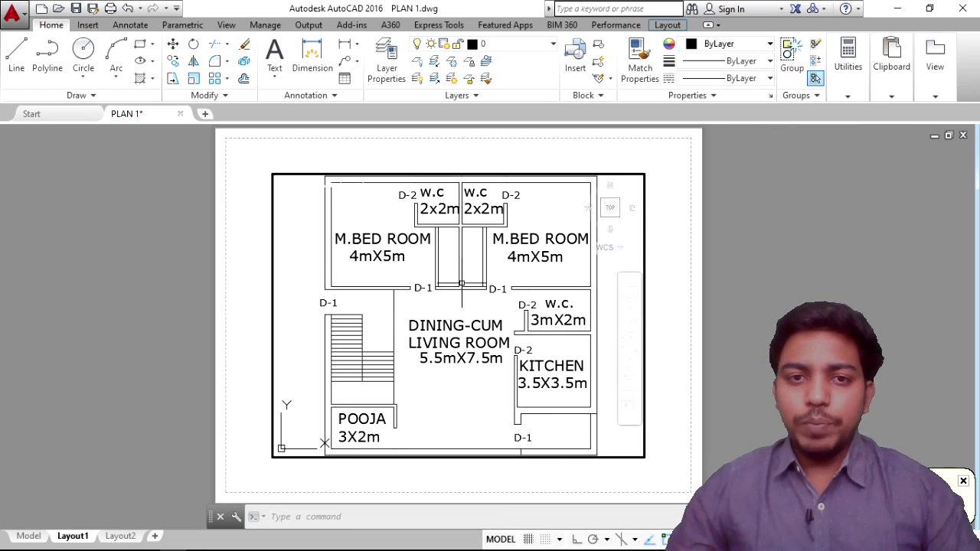
pyautogui.scroll(-4, 330, 264)
pyautogui.moveTo(373, 297); pyautogui.dragTo(395, 303, button='middle')
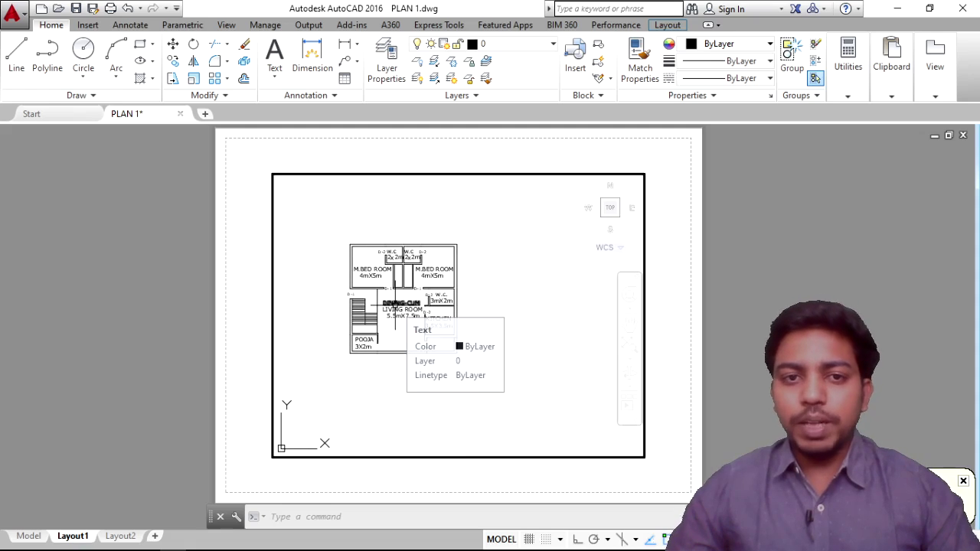
pyautogui.scroll(-2, 417, 303)
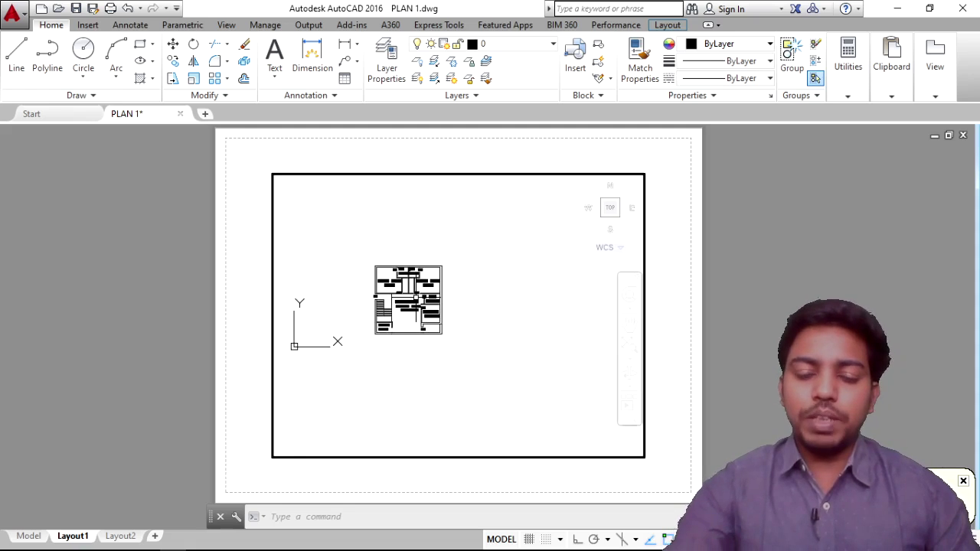
# Preview the Layout1 plot using the Microsoft Print to PDF printer and cancel the plot.
pyautogui.hotkey('ctrl', 'p')
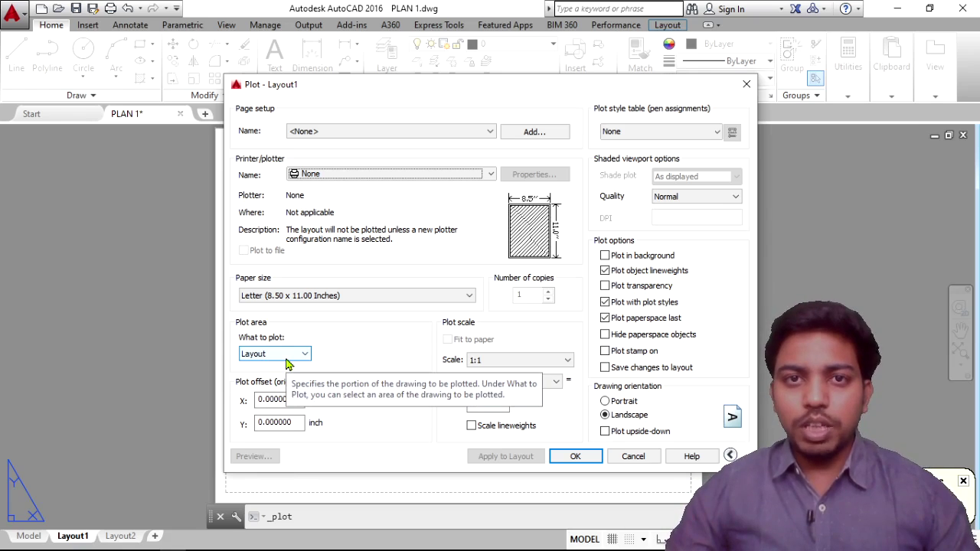
pyautogui.click(340, 175)
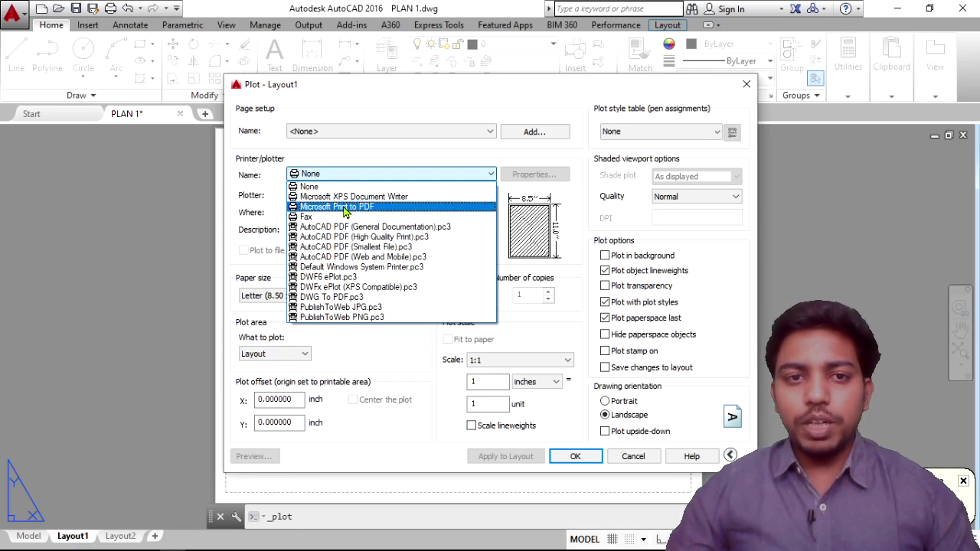
pyautogui.click(341, 207)
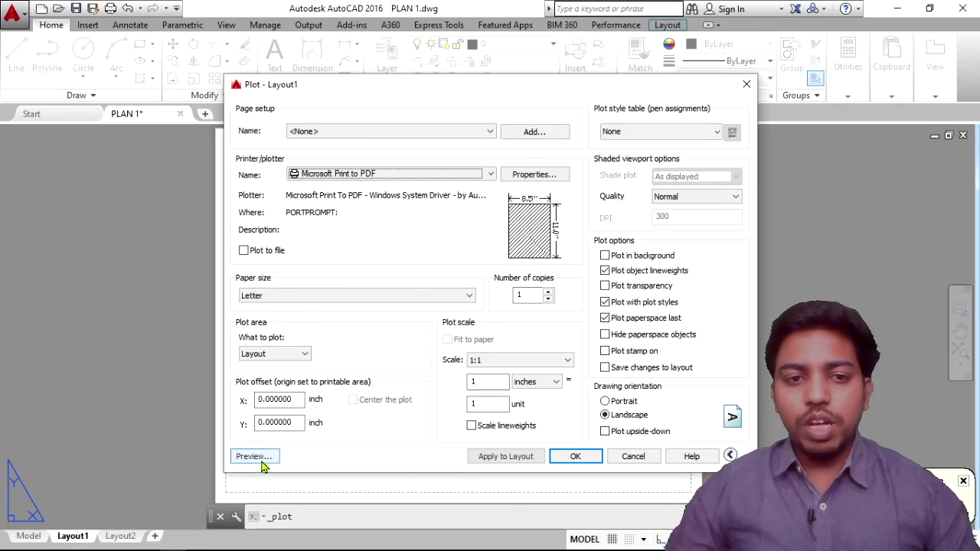
pyautogui.click(256, 458)
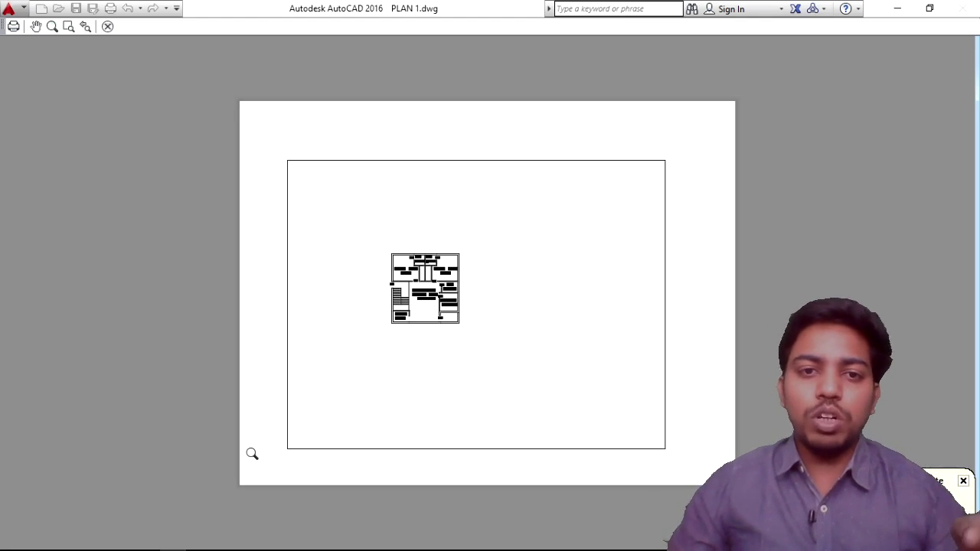
pyautogui.press('Escape')
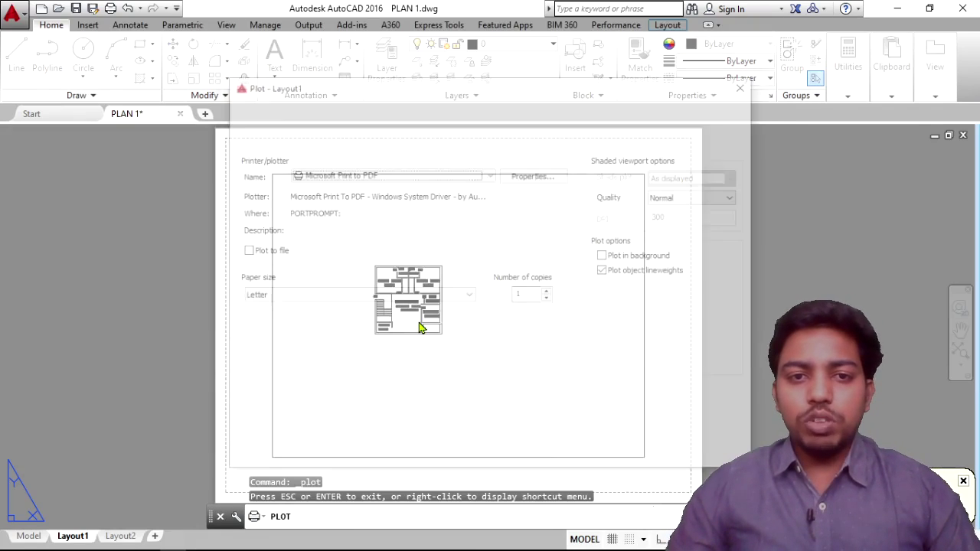
pyautogui.press('Escape')
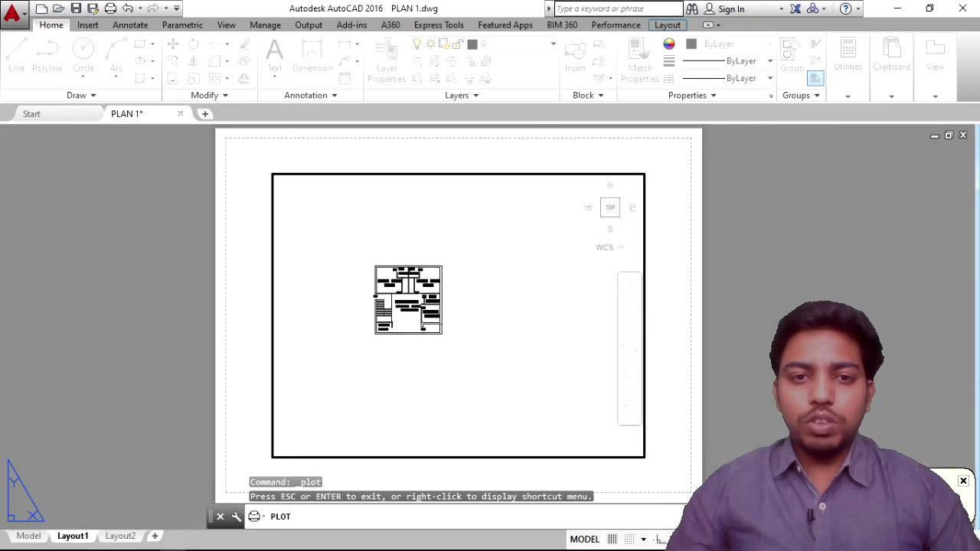
# Enlarge and reposition the floor plan so that the whole plan fills the height of the Layout1 viewport.
pyautogui.scroll(4, 408, 306)
pyautogui.moveTo(402, 296); pyautogui.dragTo(440, 349, button='middle')
pyautogui.scroll(2, 440, 349)
pyautogui.scroll(-2, 440, 349)
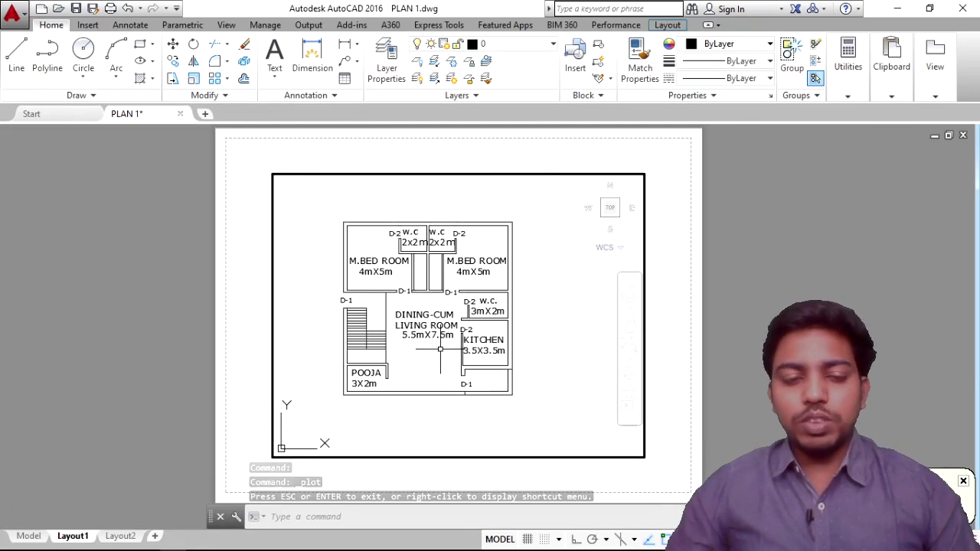
pyautogui.scroll(2, 440, 349)
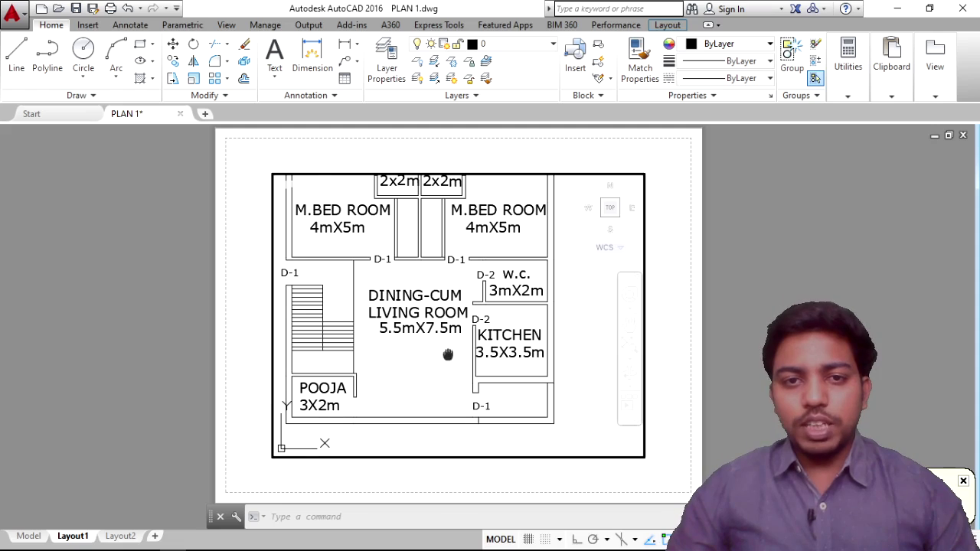
pyautogui.moveTo(448, 355); pyautogui.dragTo(454, 376, button='middle')
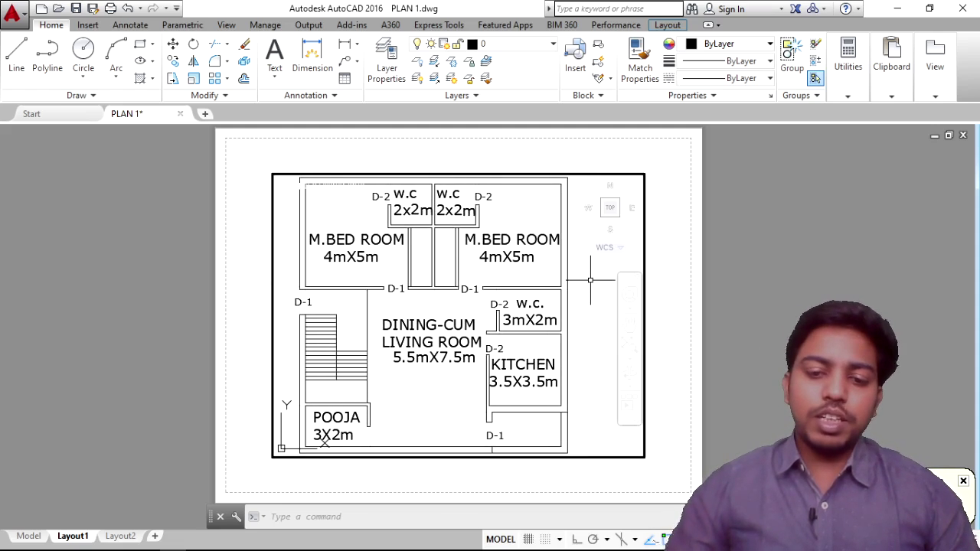
# Preview the Layout1 plot with Microsoft Print to PDF, proceed to saving the PDF and cancel without saving.
pyautogui.hotkey('ctrl', 'p')
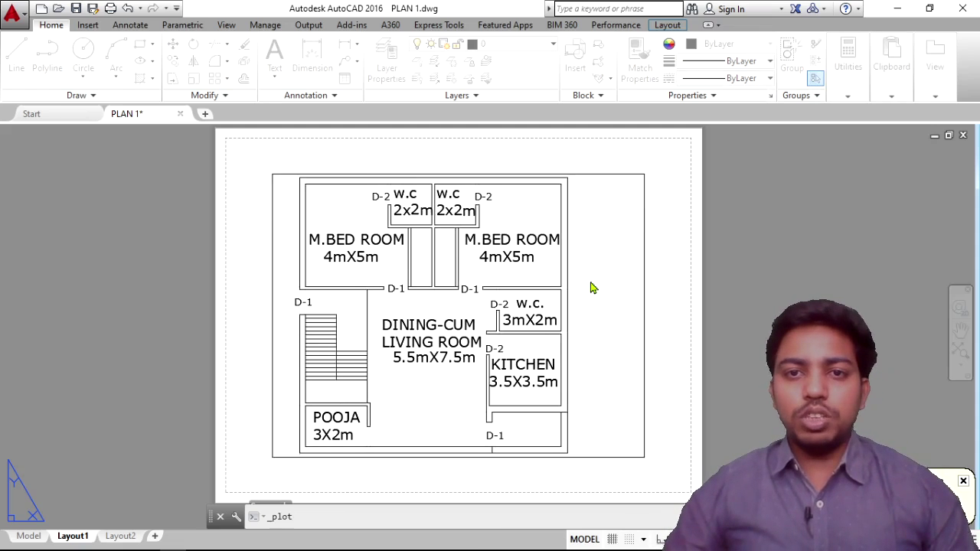
pyautogui.click(369, 177)
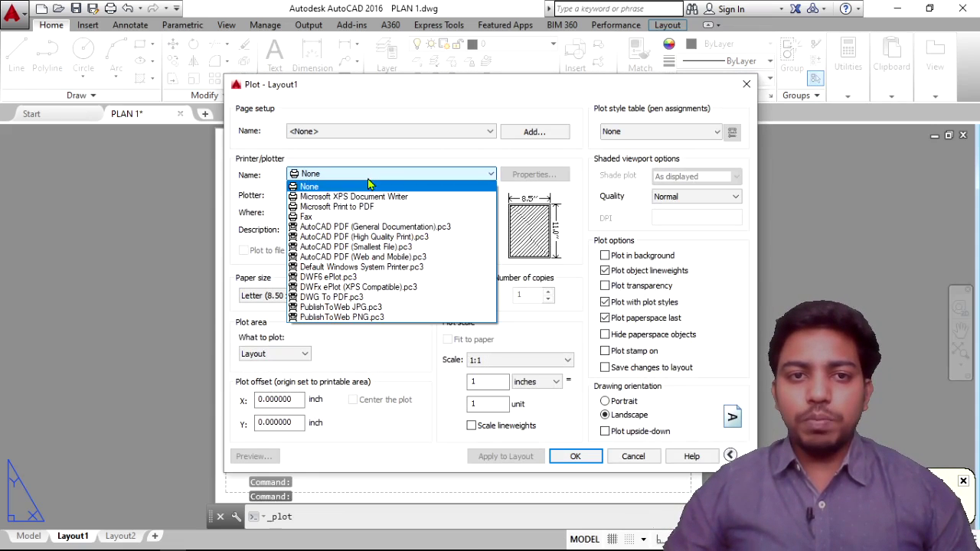
pyautogui.click(367, 206)
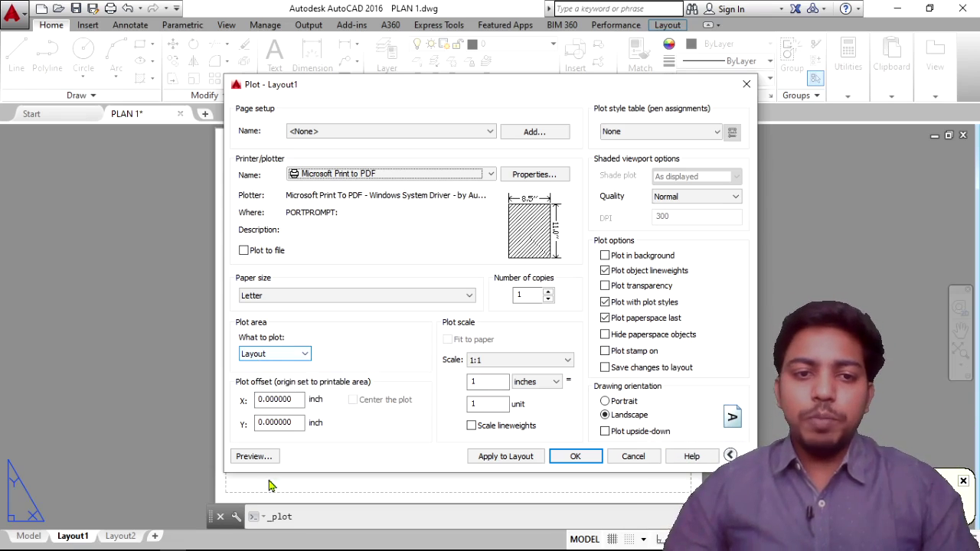
pyautogui.click(244, 458)
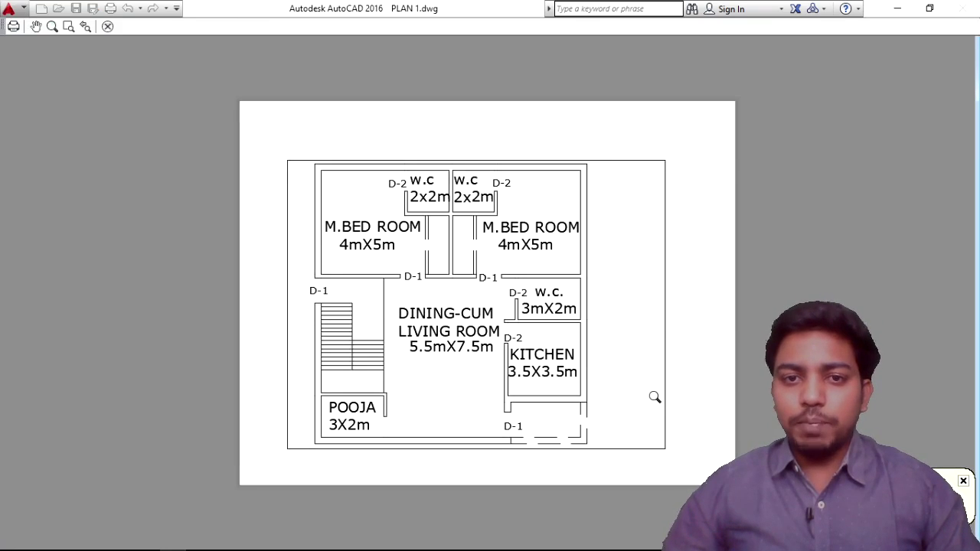
pyautogui.press('Escape')
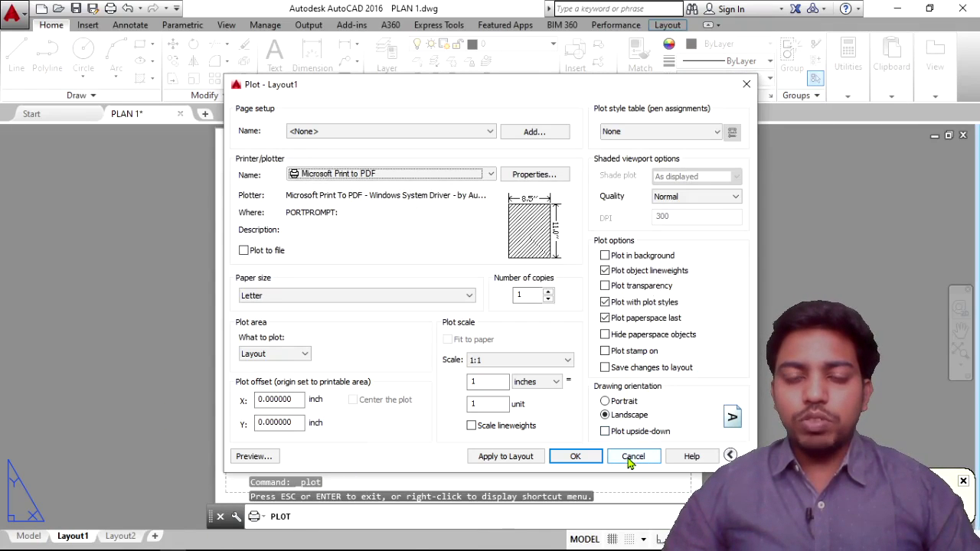
pyautogui.click(588, 457)
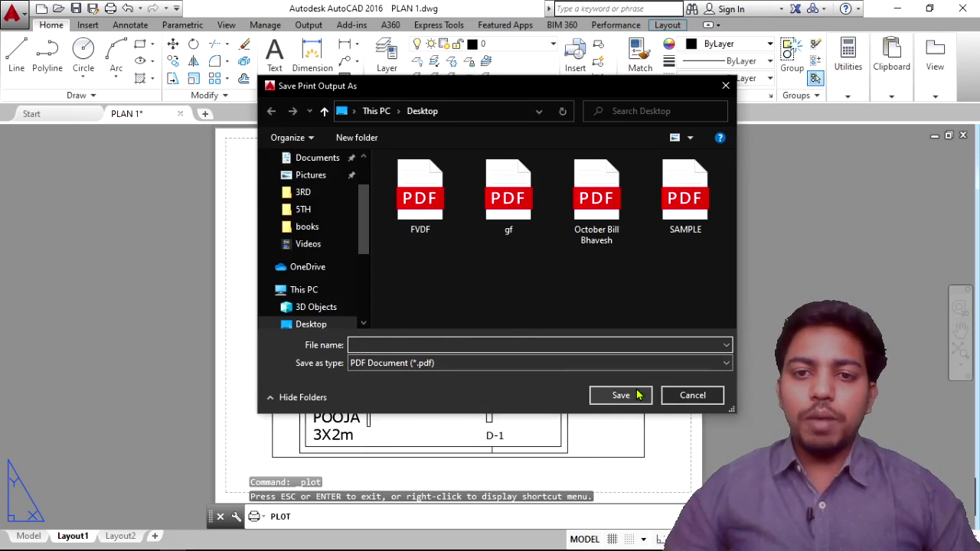
pyautogui.click(684, 400)
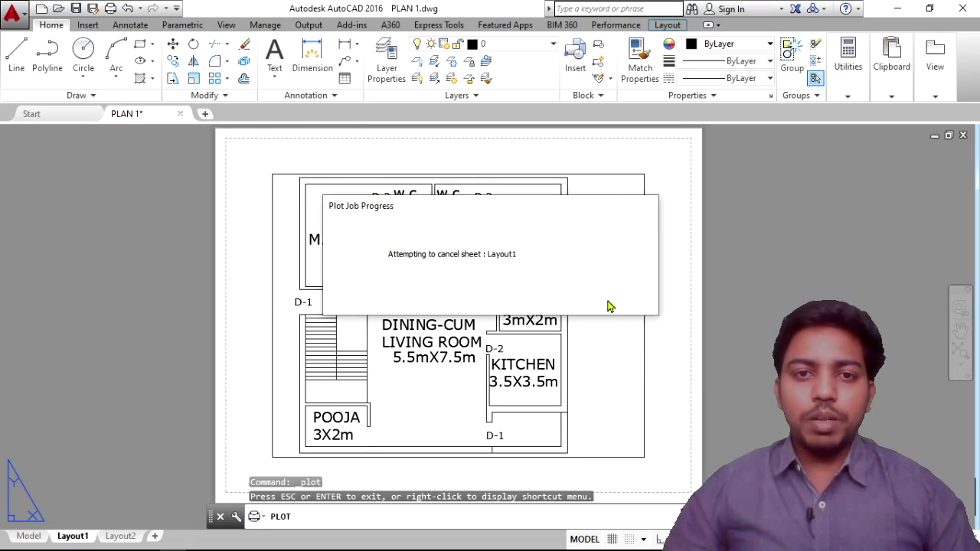
# Switch to the Model space drawing and draw a circle in the empty area to the right of the floor plan.
pyautogui.click(29, 536)
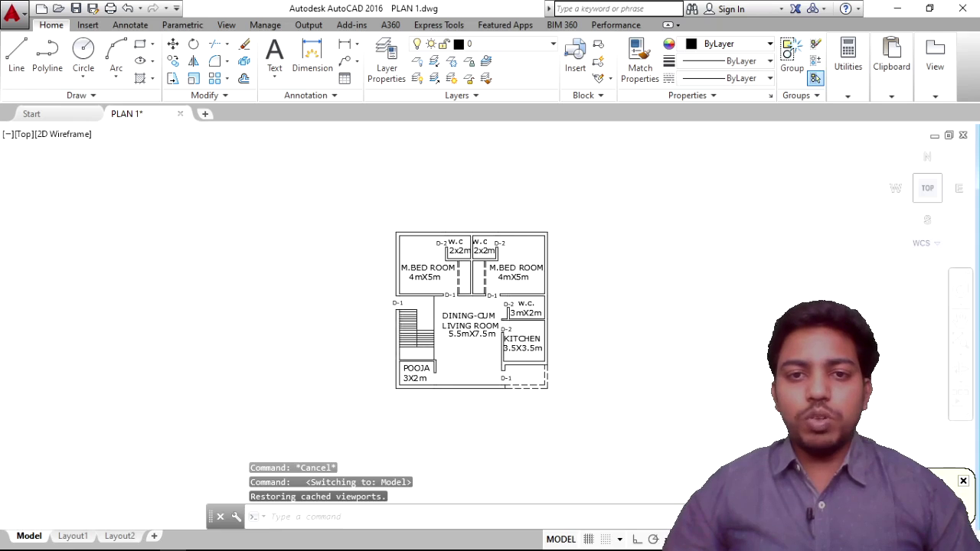
pyautogui.scroll(-2, 367, 291)
pyautogui.scroll(5, 419, 278)
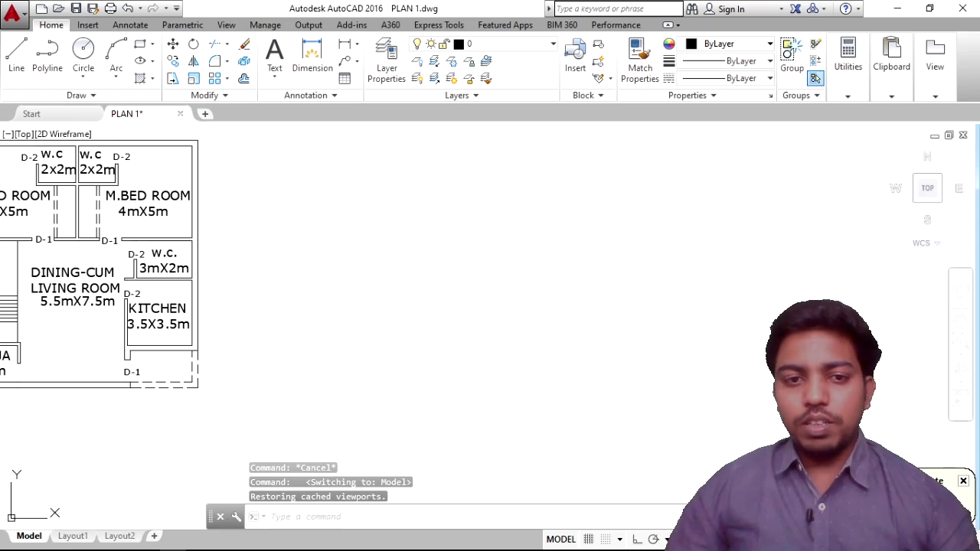
pyautogui.write('c')
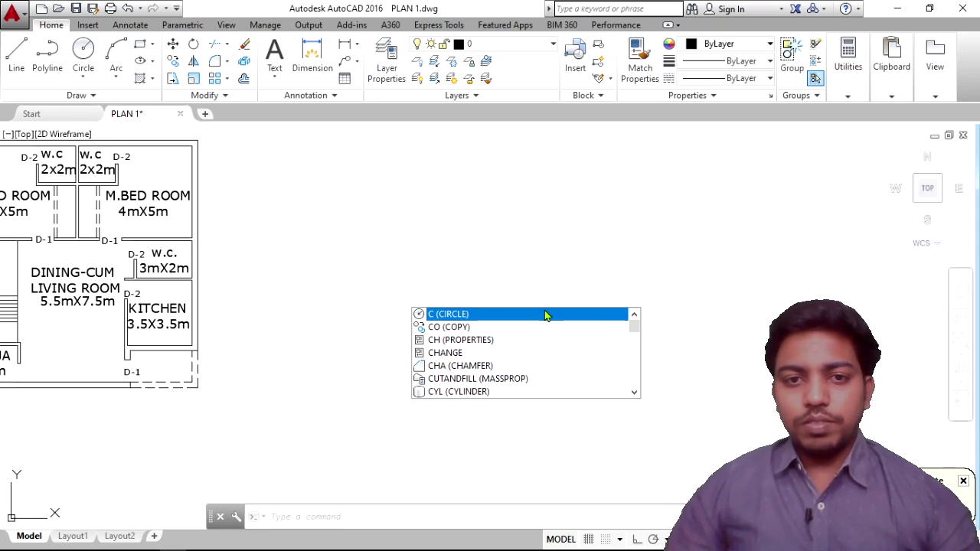
pyautogui.press('Return')
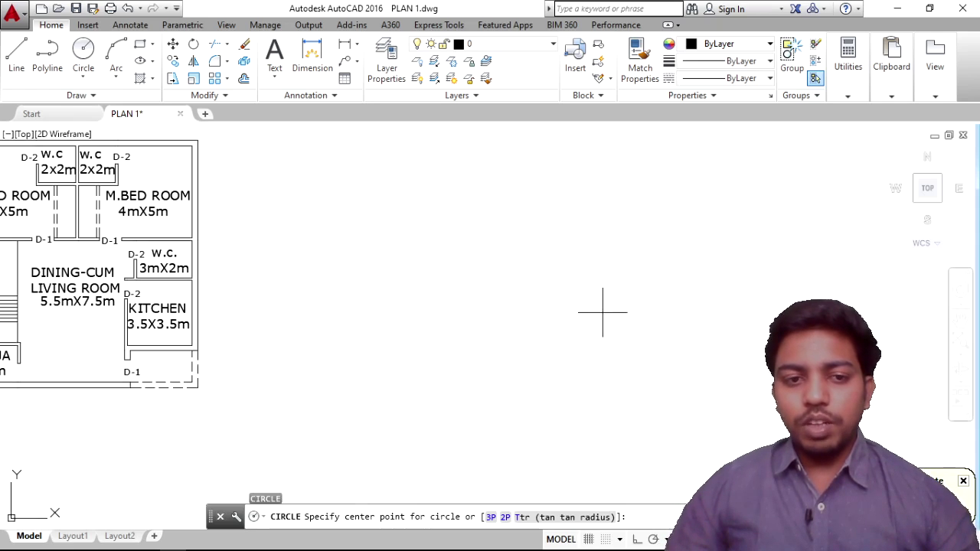
pyautogui.click(699, 301)
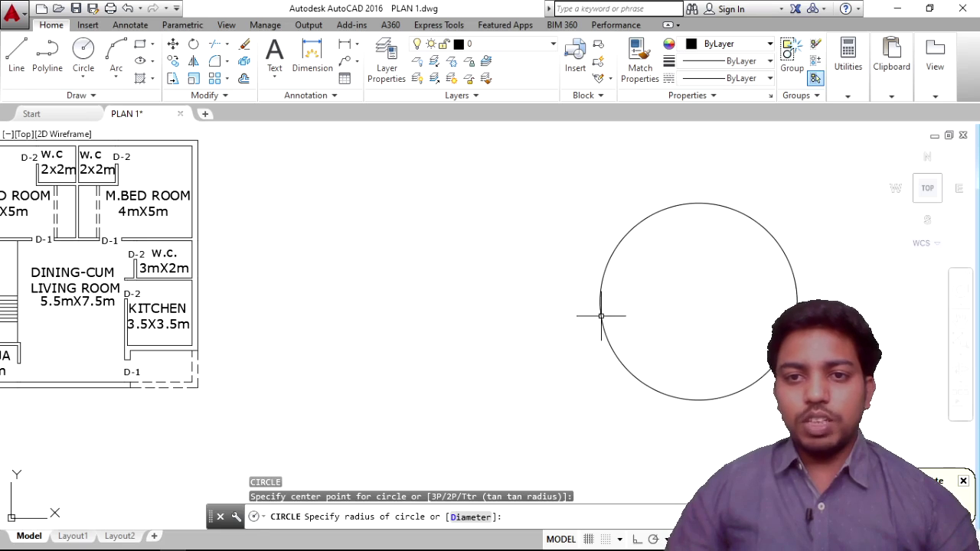
pyautogui.click(601, 314)
pyautogui.scroll(-5, 612, 306)
pyautogui.moveTo(633, 293); pyautogui.dragTo(467, 273, button='middle')
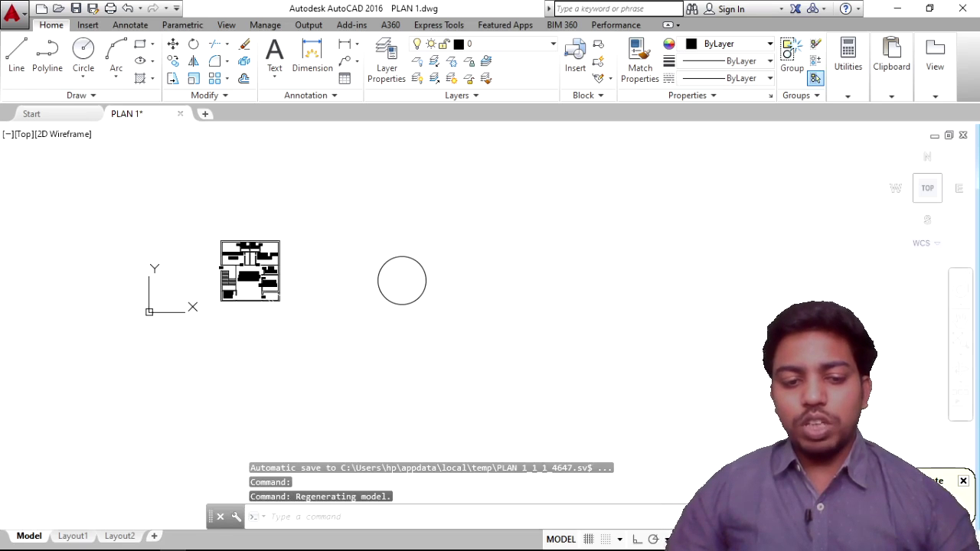
# Draw a rectangle in the empty area to the right of the circle in Model space.
pyautogui.write('rec')
pyautogui.press('Return')
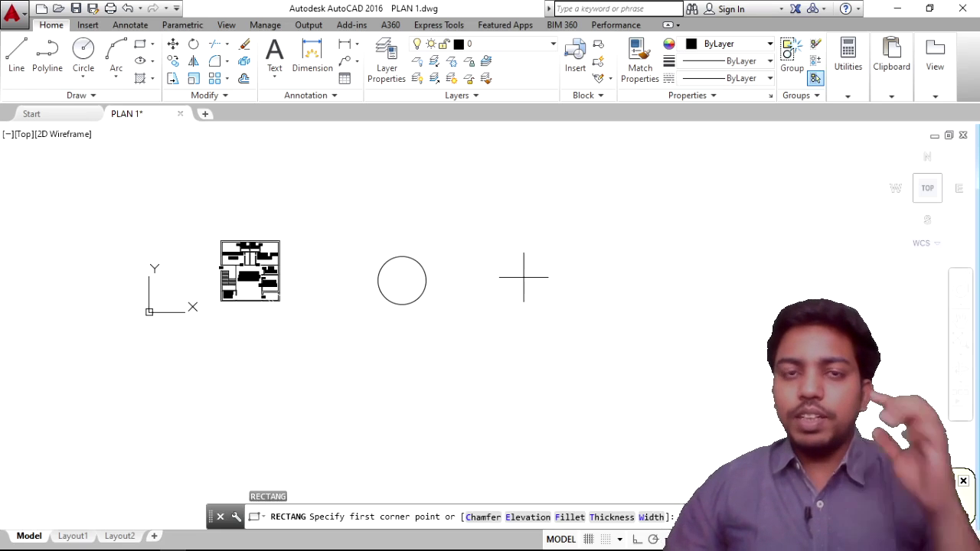
pyautogui.click(595, 277)
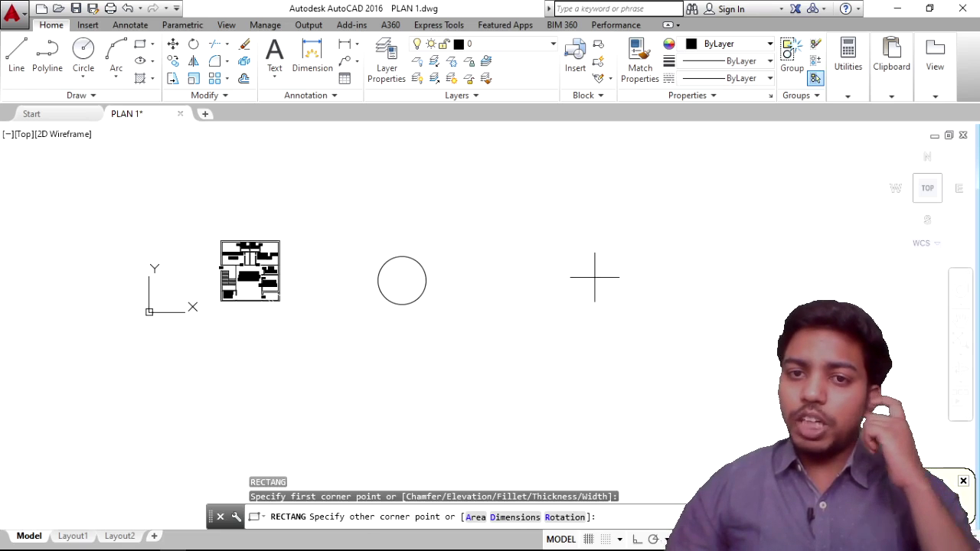
pyautogui.click(524, 328)
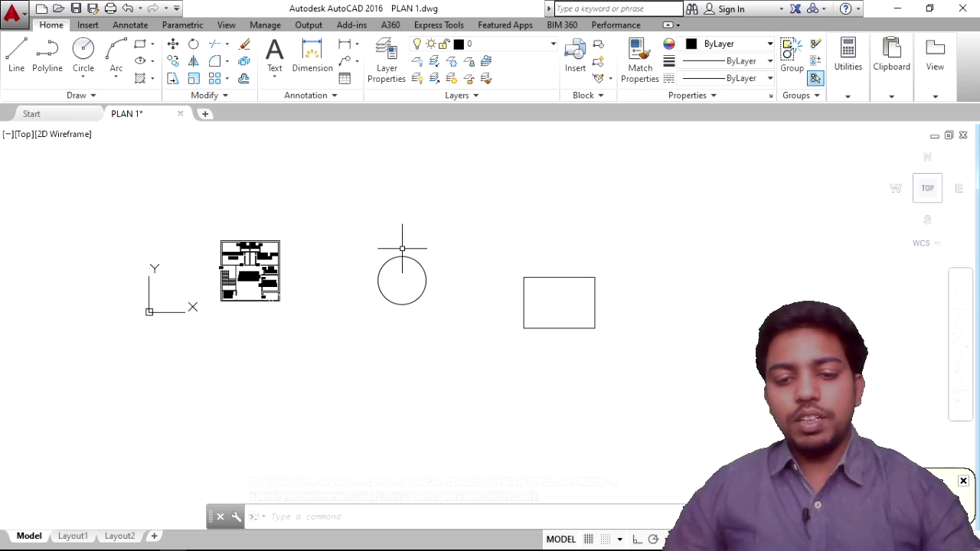
pyautogui.write('op')
pyautogui.press('Return')
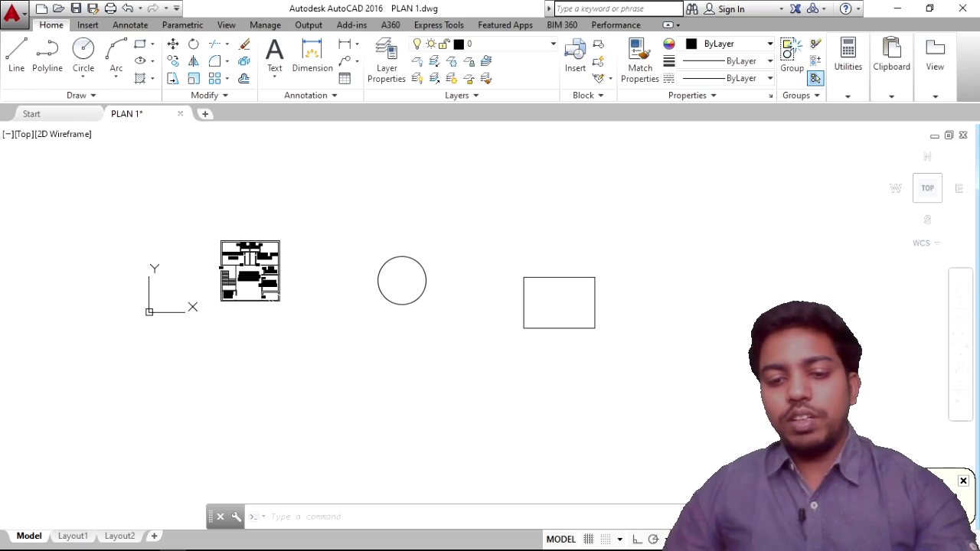
pyautogui.write('plot')
pyautogui.press('Return')
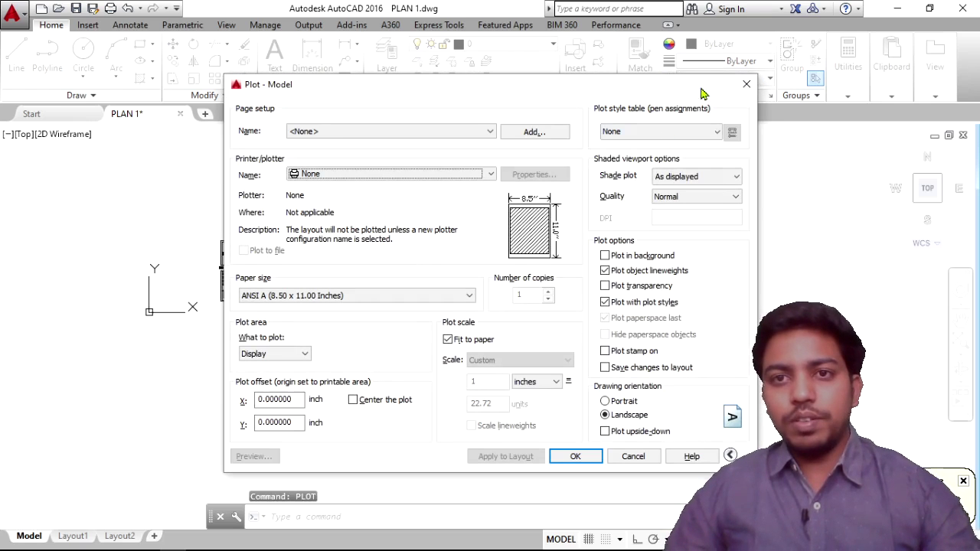
pyautogui.click(746, 85)
pyautogui.write('pol')
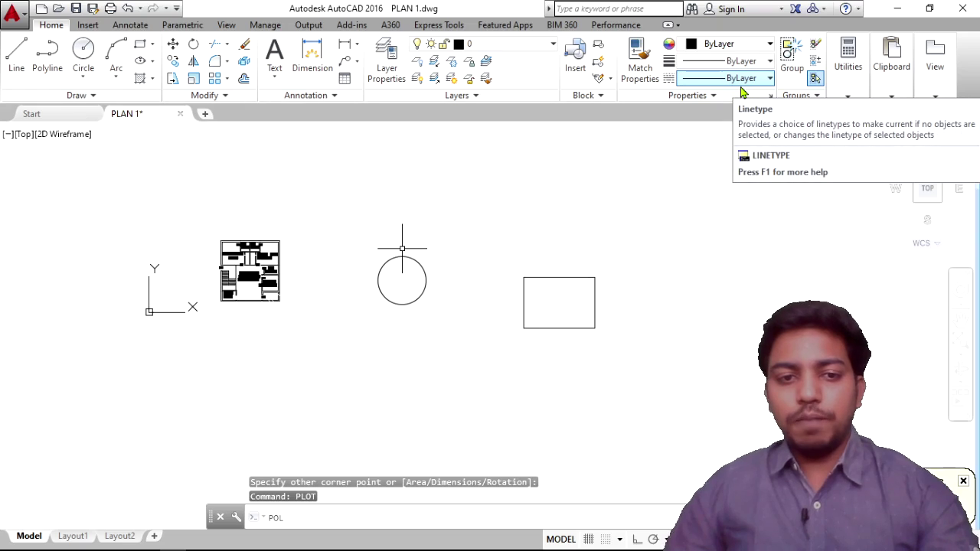
pyautogui.write('y')
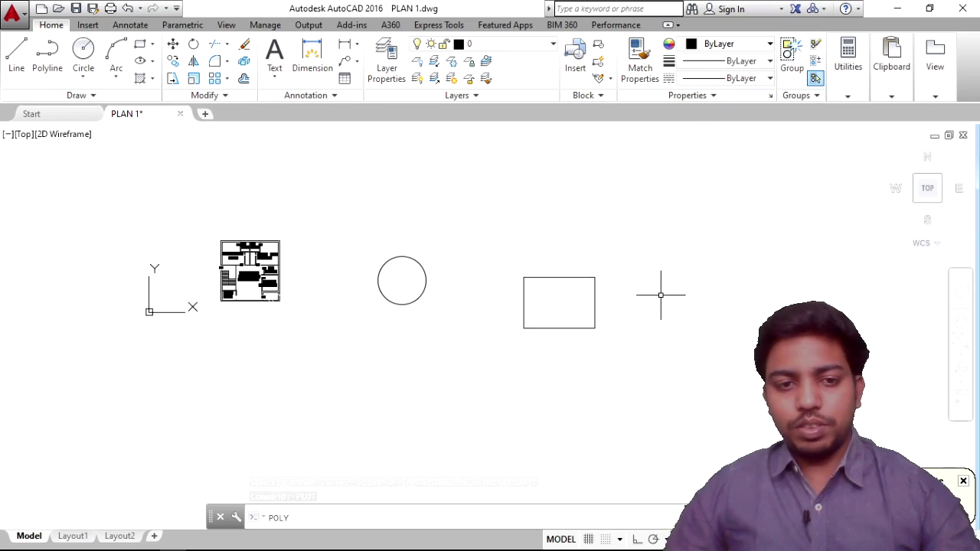
pyautogui.press('Escape')
# Switch to Layout1 and reposition and enlarge the viewport view so that the circle alone fills most of it.
pyautogui.scroll(4, 345, 265)
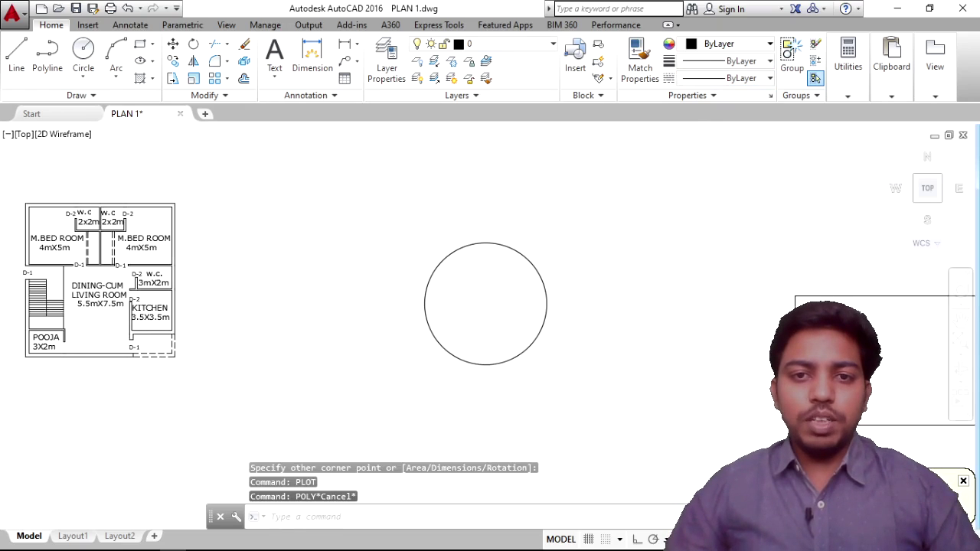
pyautogui.scroll(-2, 348, 262)
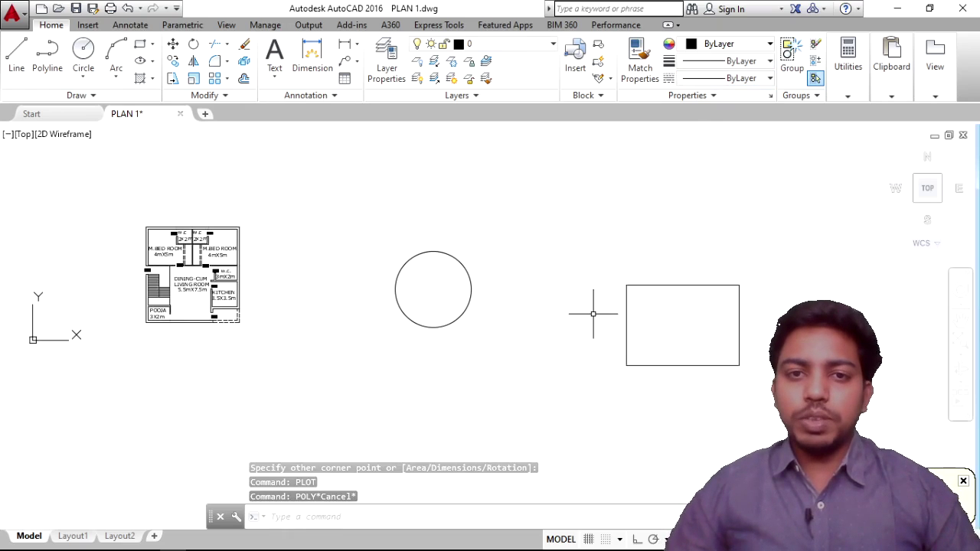
pyautogui.click(84, 539)
pyautogui.scroll(-4, 451, 383)
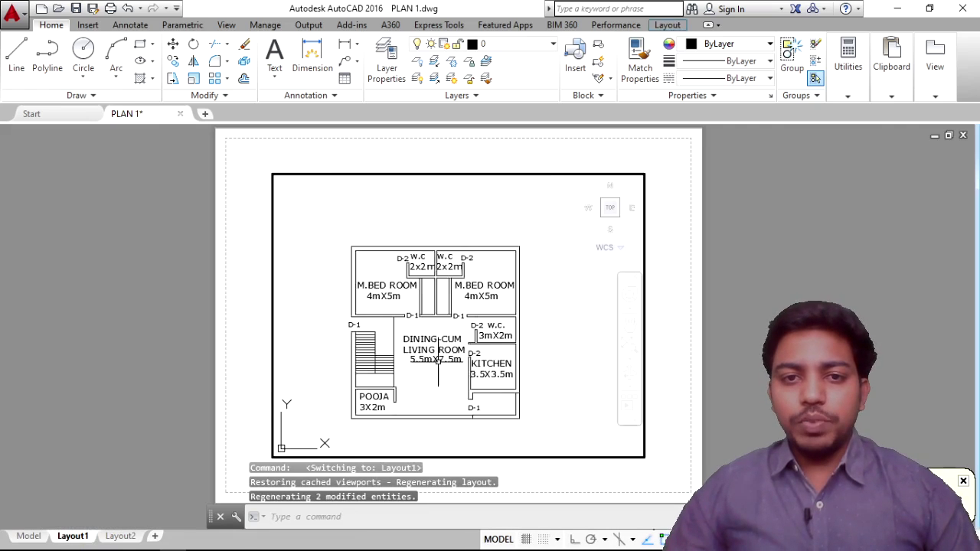
pyautogui.moveTo(421, 336); pyautogui.dragTo(116, 268, button='middle')
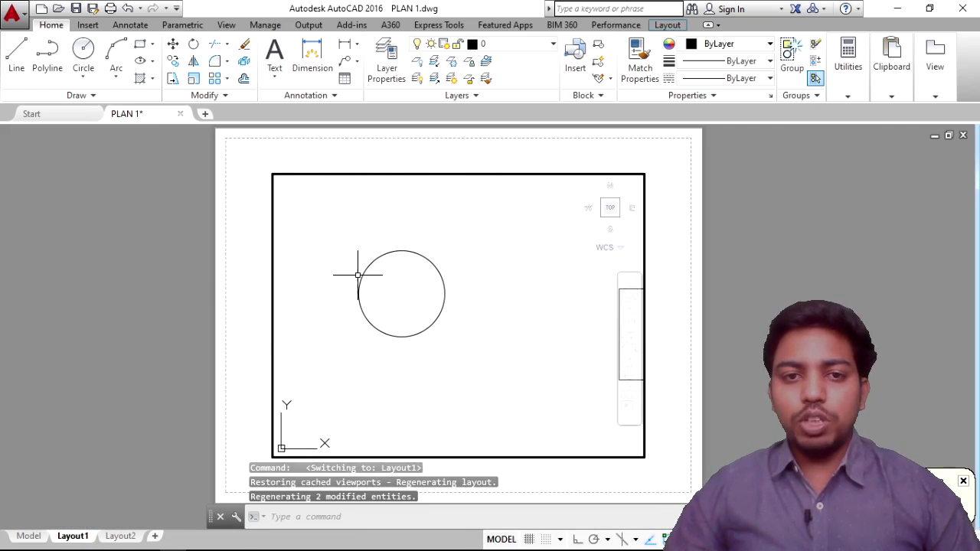
pyautogui.scroll(4, 409, 272)
pyautogui.moveTo(408, 273)
pyautogui.mouseDown(button='middle')
pyautogui.moveTo(495, 271)
pyautogui.moveTo(470, 258)
pyautogui.mouseUp(button='middle')
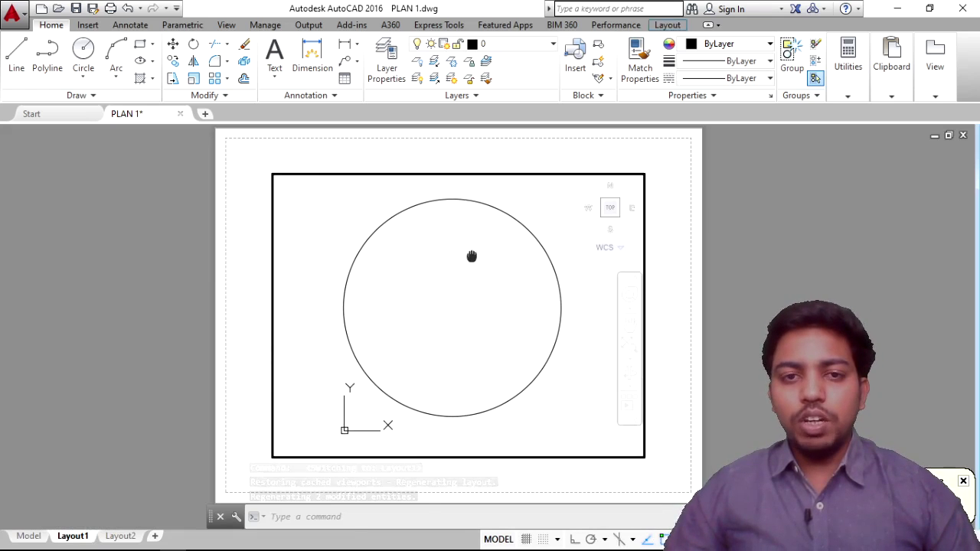
# Preview the Layout1 plot of the circle with the Microsoft Print to PDF printer, and cancel the plot.
pyautogui.click(111, 11)
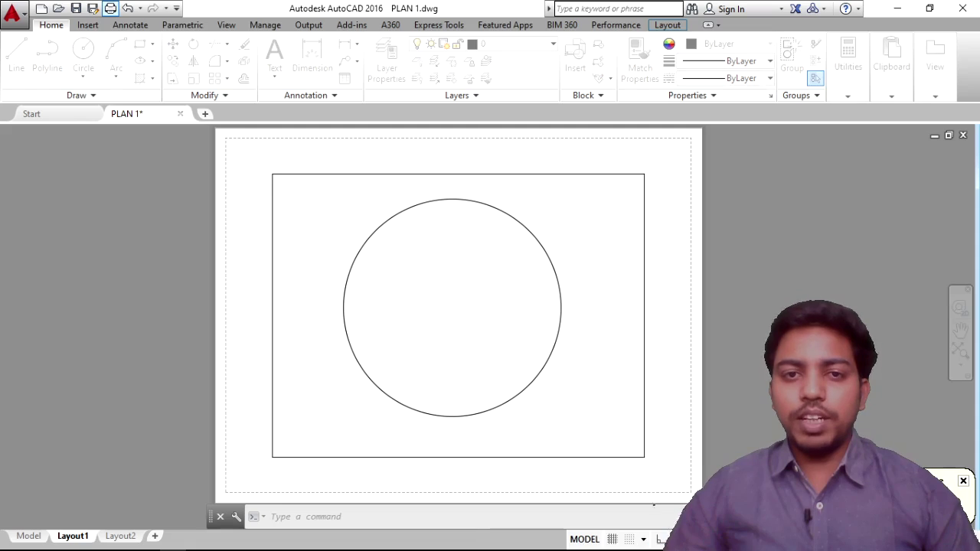
pyautogui.click(357, 176)
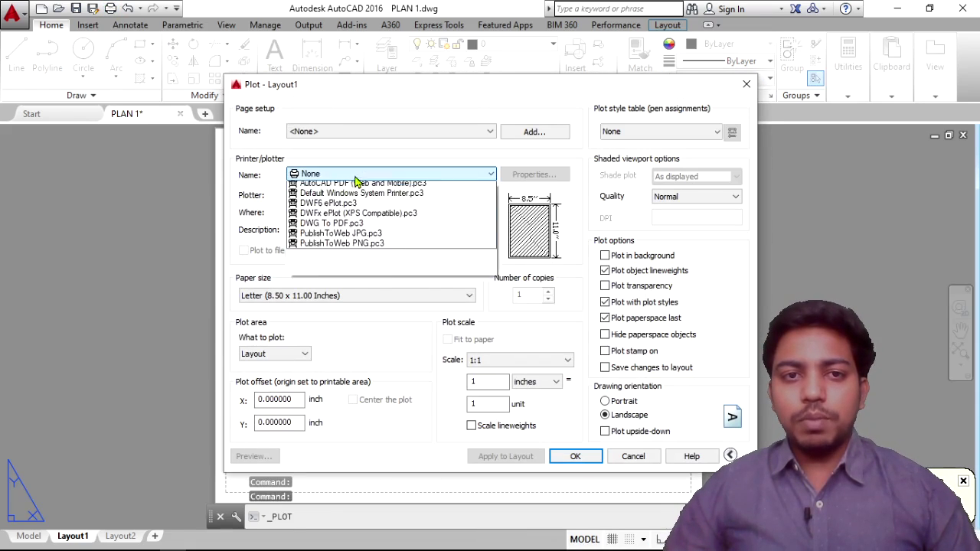
pyautogui.click(339, 207)
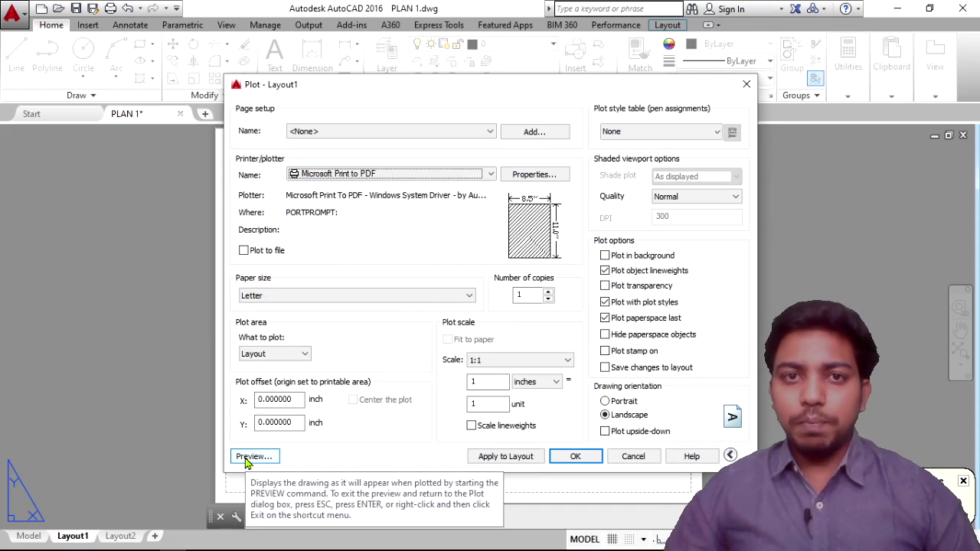
pyautogui.click(246, 459)
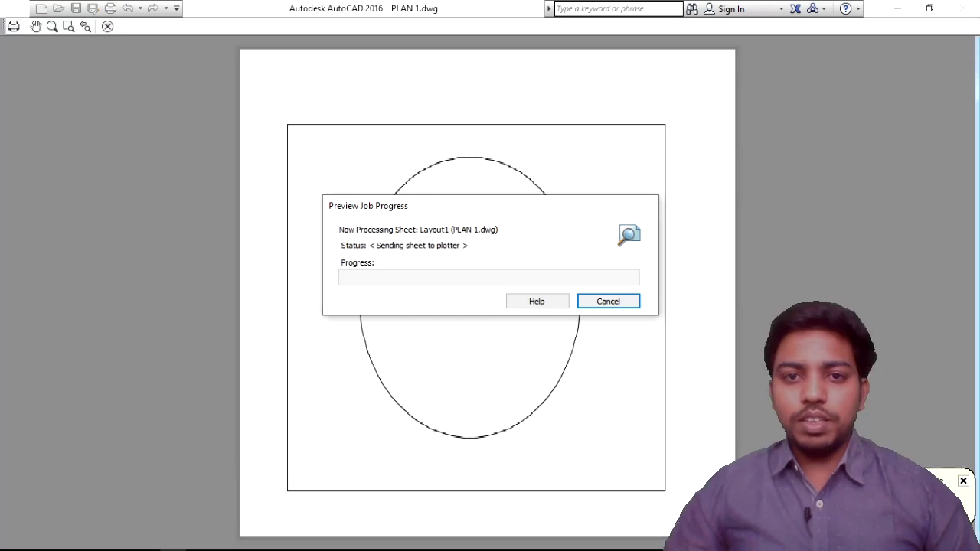
pyautogui.scroll(2, 600, 329)
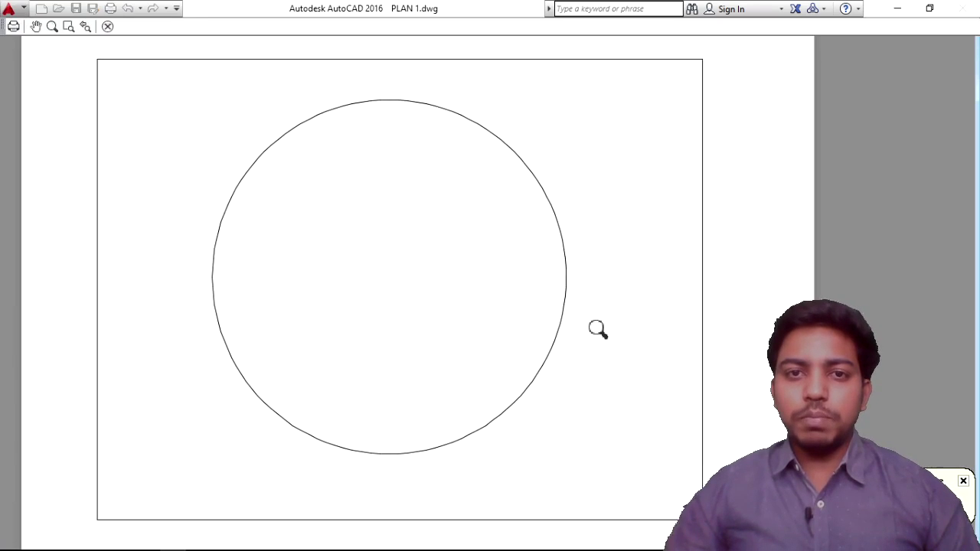
pyautogui.scroll(-2, 573, 324)
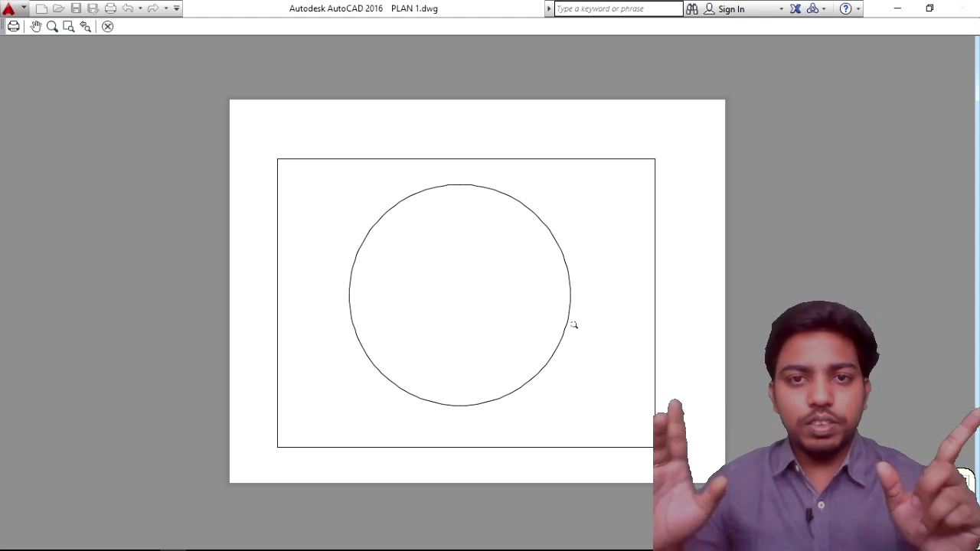
pyautogui.press('Escape')
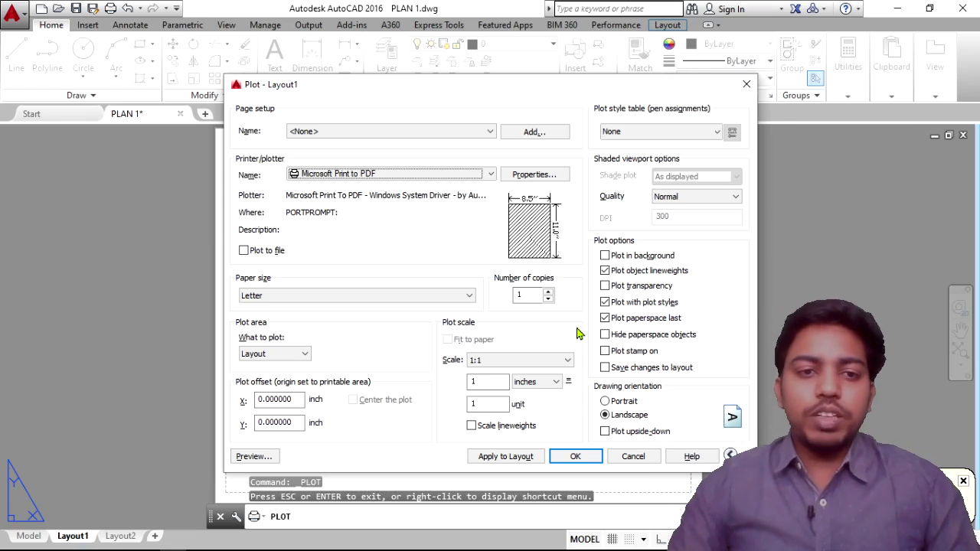
pyautogui.click(634, 457)
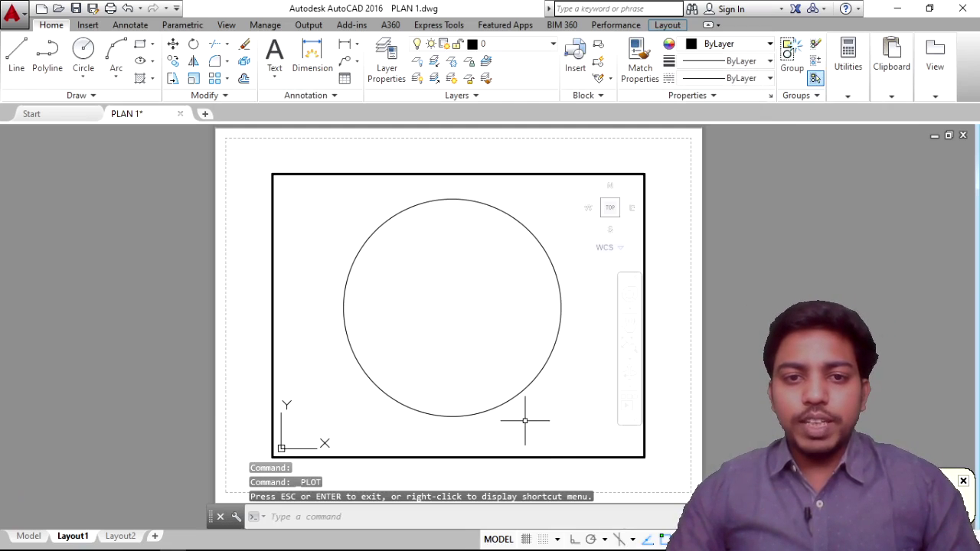
# Adjust the Layout1 viewport view to show the circle and the rectangle together, leaving out the floor plan.
pyautogui.scroll(-3, 536, 366)
pyautogui.moveTo(477, 335); pyautogui.dragTo(171, 300, button='middle')
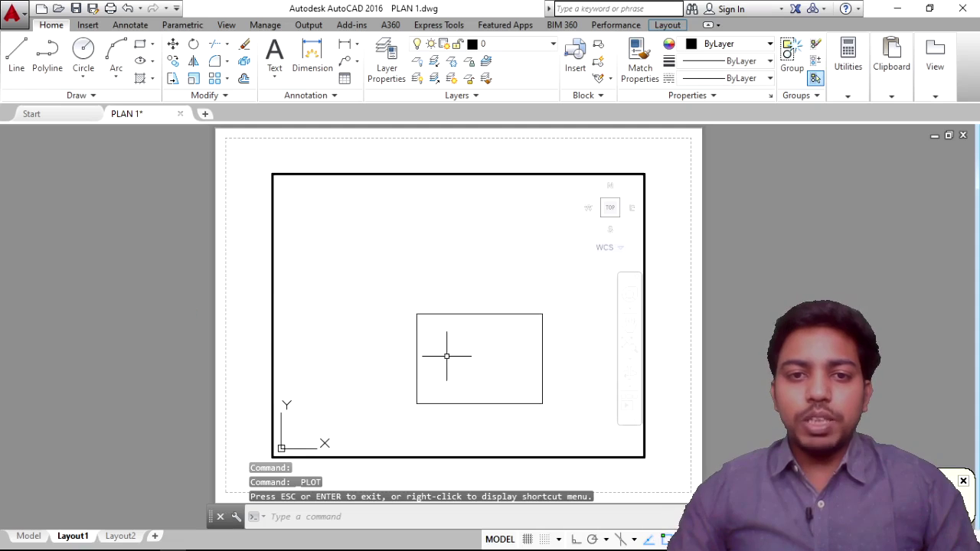
pyautogui.moveTo(537, 365); pyautogui.dragTo(485, 317, button='middle')
pyautogui.scroll(4, 457, 278)
pyautogui.scroll(-6, 457, 278)
pyautogui.scroll(-2, 458, 281)
pyautogui.scroll(-2, 526, 291)
pyautogui.scroll(10, 526, 292)
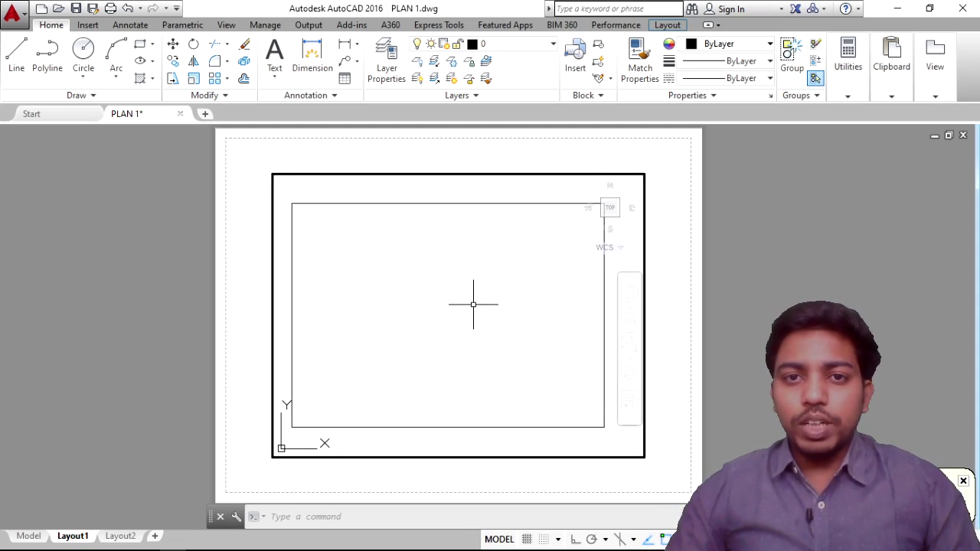
pyautogui.scroll(-3, 527, 287)
pyautogui.middleClick(528, 285)
pyautogui.scroll(-1, 528, 285)
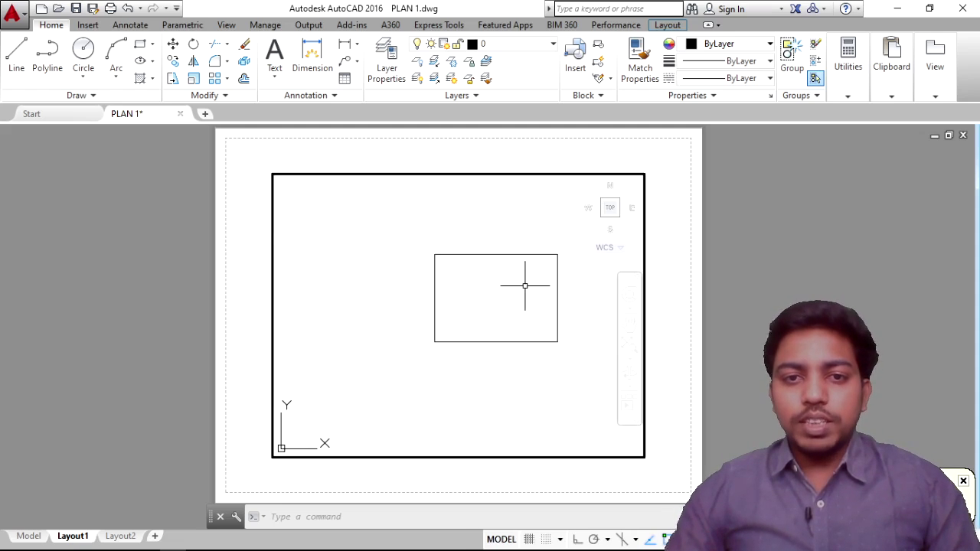
pyautogui.moveTo(478, 276)
pyautogui.mouseDown(button='middle')
pyautogui.moveTo(514, 289)
pyautogui.moveTo(516, 280)
pyautogui.moveTo(497, 282)
pyautogui.mouseUp(button='middle')
pyautogui.scroll(-2, 515, 278)
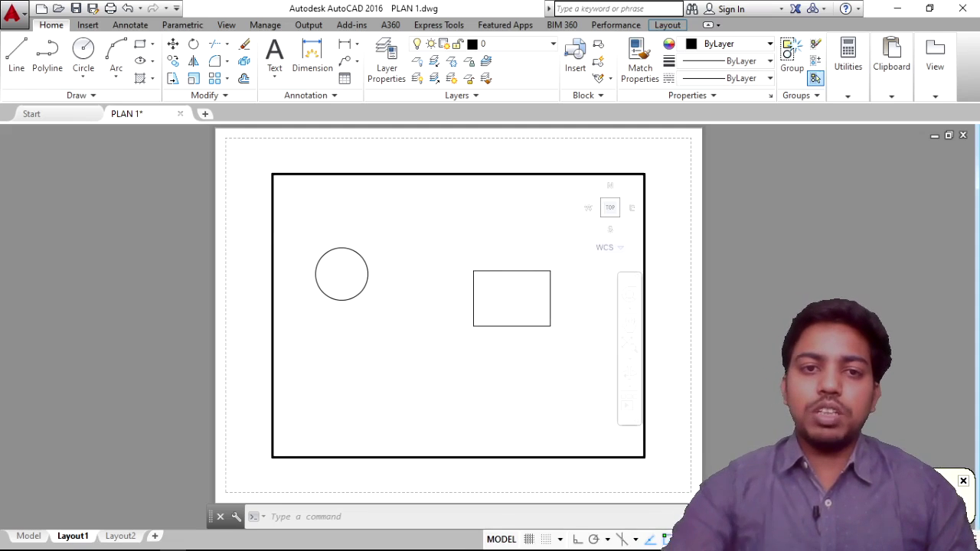
# Preview the Layout1 plot of the circle and rectangle with Microsoft Print to PDF, and cancel the plot.
pyautogui.hotkey('ctrl', 'p')
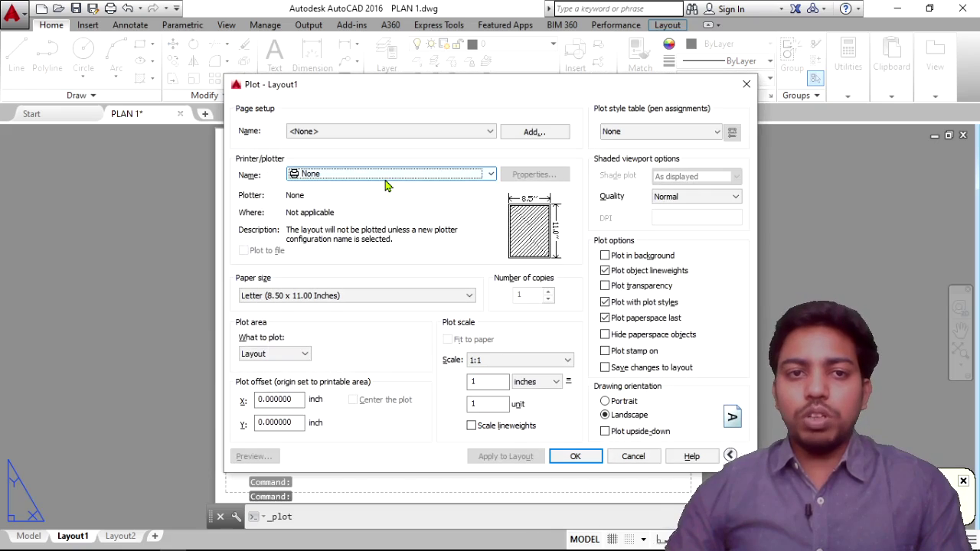
pyautogui.click(386, 175)
pyautogui.click(387, 189)
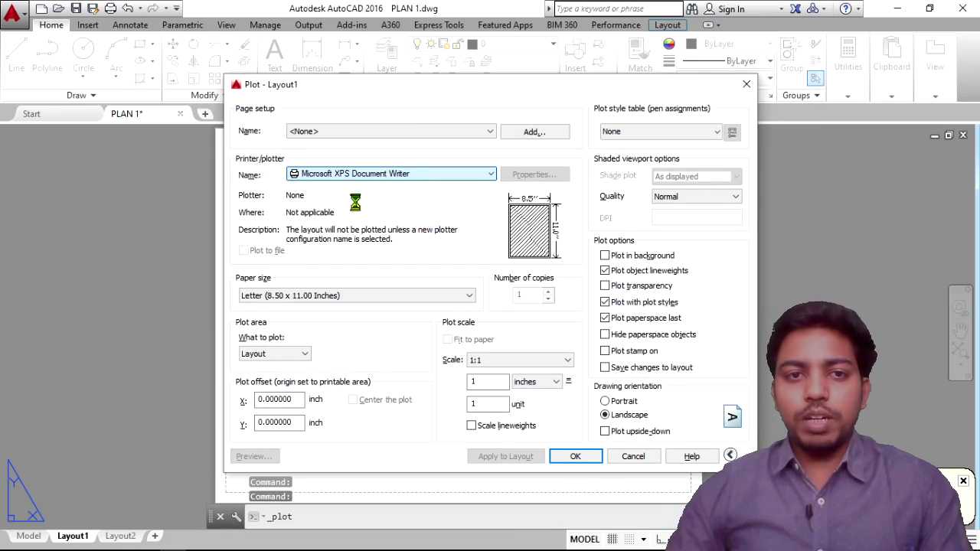
pyautogui.click(392, 175)
pyautogui.click(366, 206)
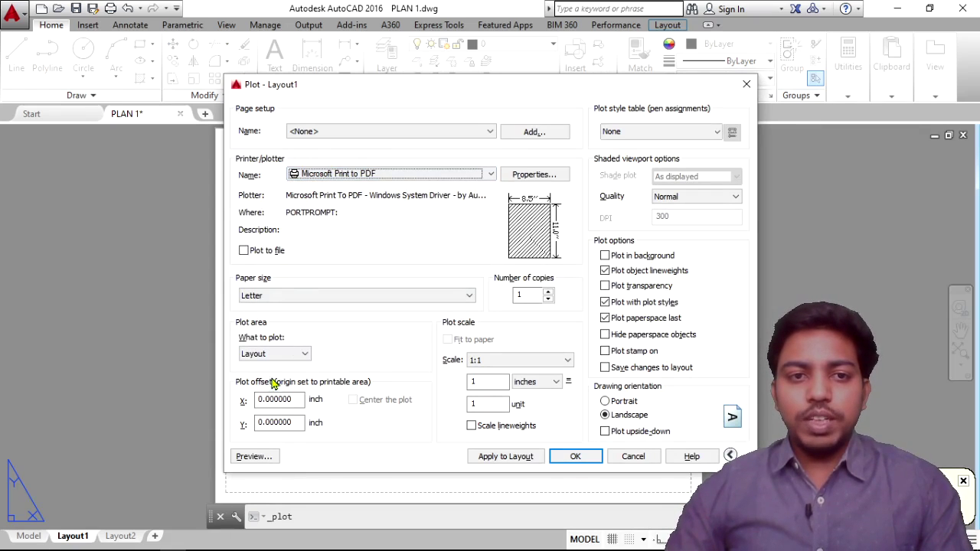
pyautogui.click(274, 456)
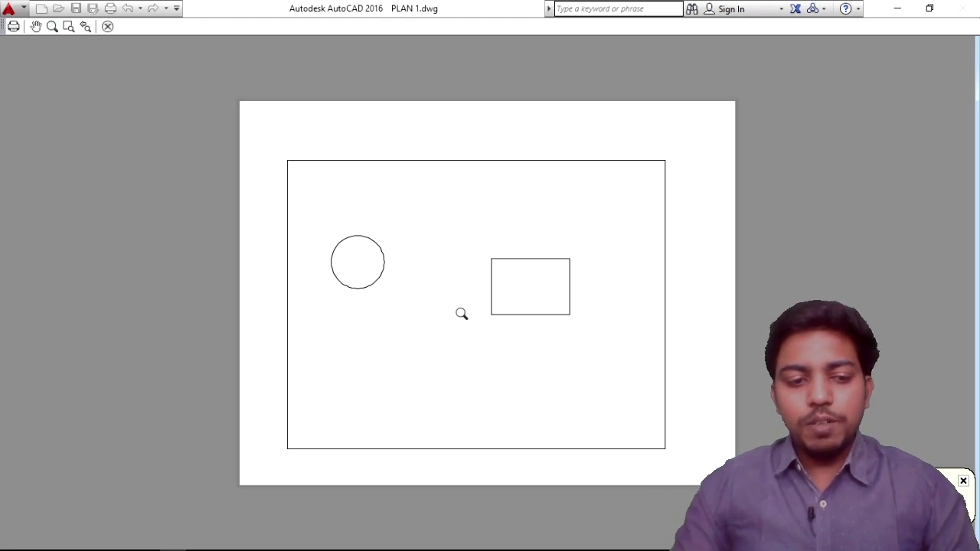
pyautogui.press('Escape')
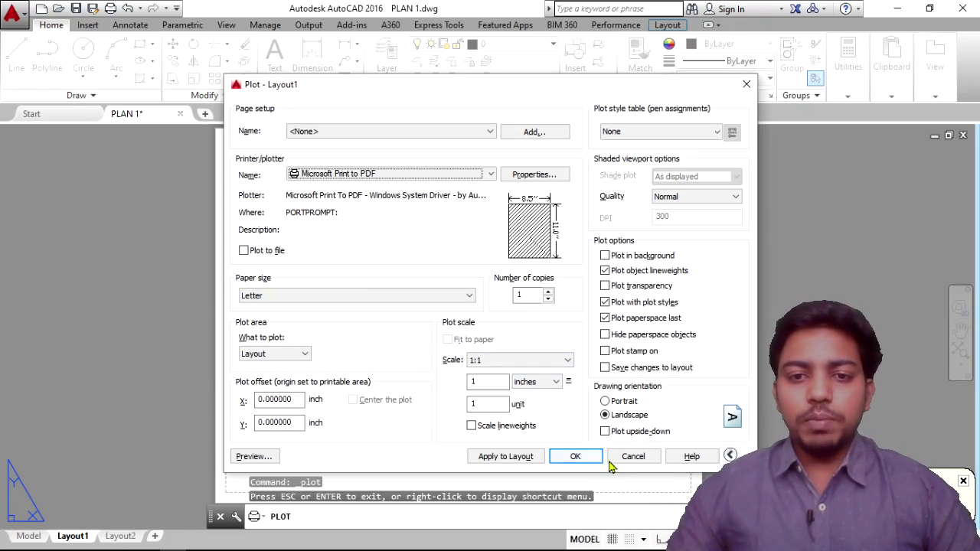
pyautogui.click(633, 458)
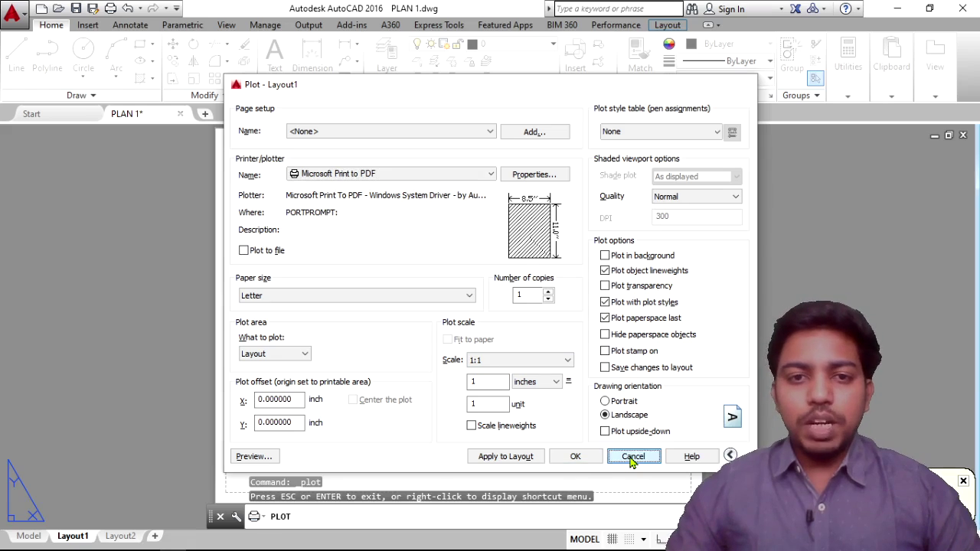
# Erase the circle and the rectangle beside the floor plan through the Layout1 viewport.
pyautogui.scroll(-2, 506, 325)
pyautogui.click(545, 355)
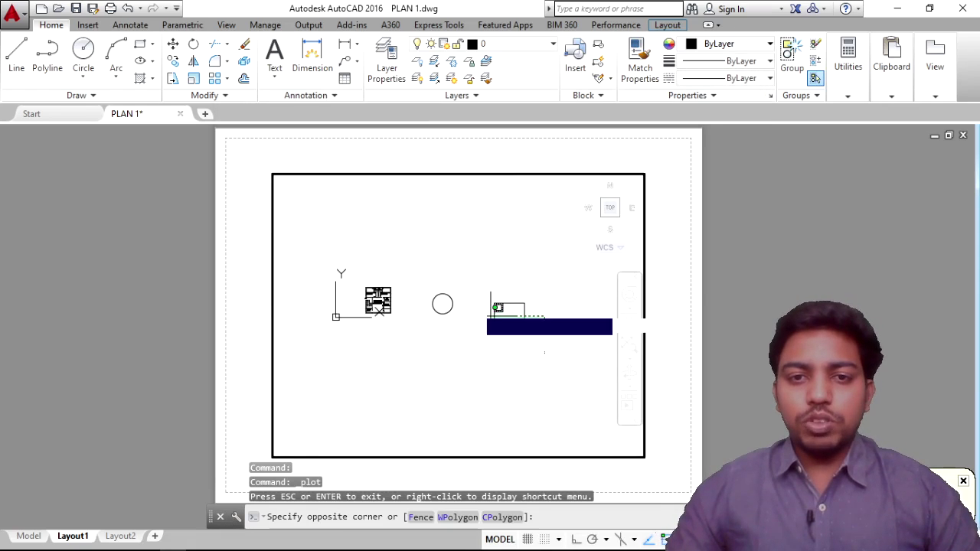
pyautogui.click(420, 270)
pyautogui.press('Delete')
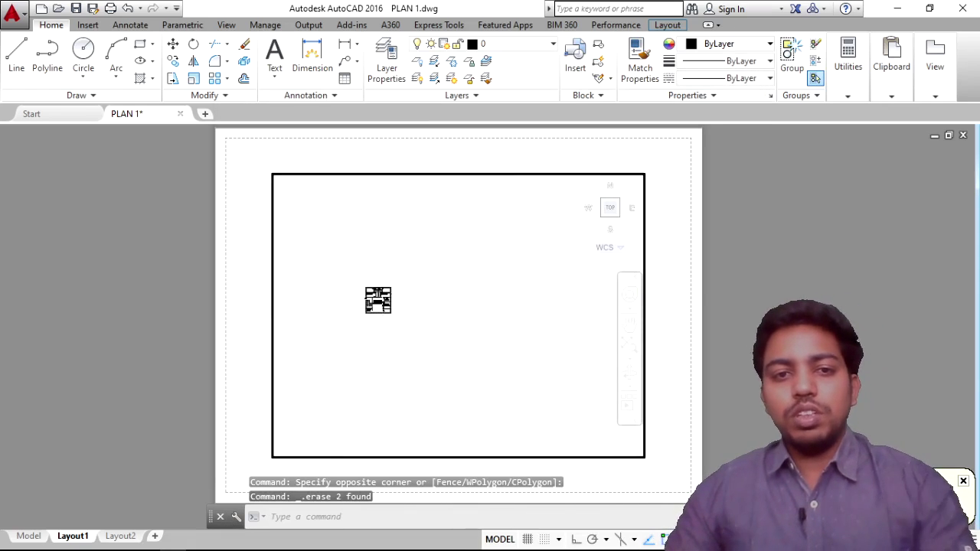
# Enlarge and centre the whole floor plan in the Layout1 viewport.
pyautogui.scroll(4, 451, 337)
pyautogui.moveTo(451, 337); pyautogui.dragTo(488, 339, button='middle')
pyautogui.scroll(-2, 541, 369)
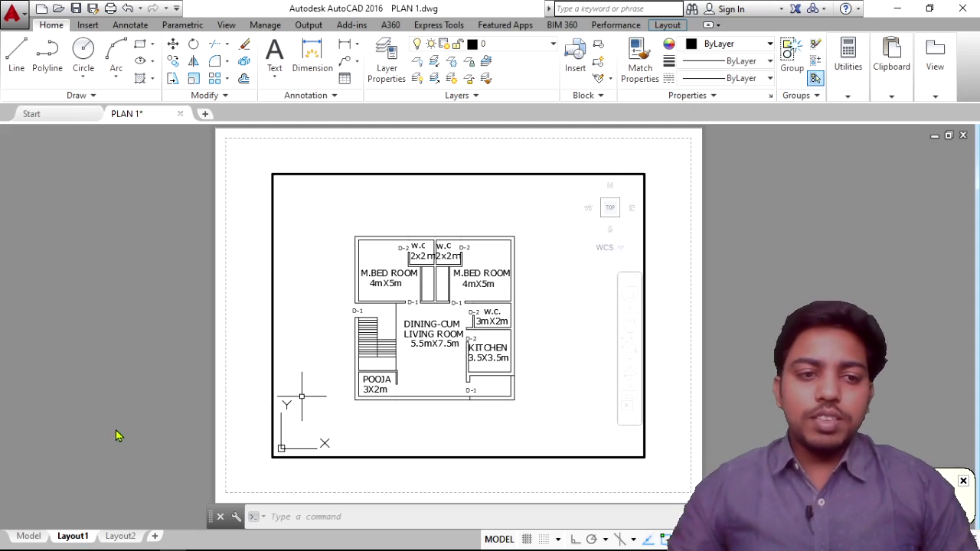
# From model space, begin a layout from a template and preview the acadiso, Tutorial-iArch, Tutorial-iMfg, Tutorial-mArch and Tutorial-mMfg templates.
pyautogui.click(38, 537)
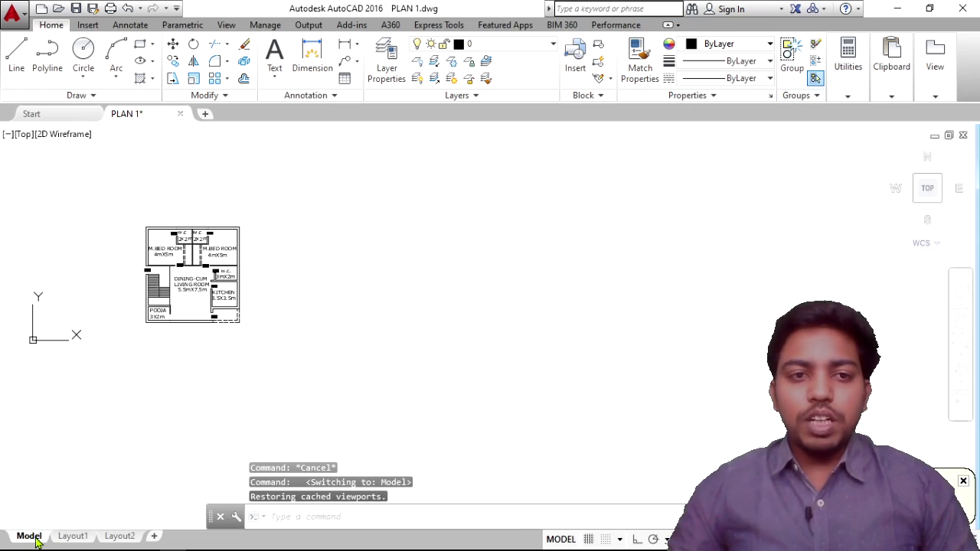
pyautogui.rightClick(37, 540)
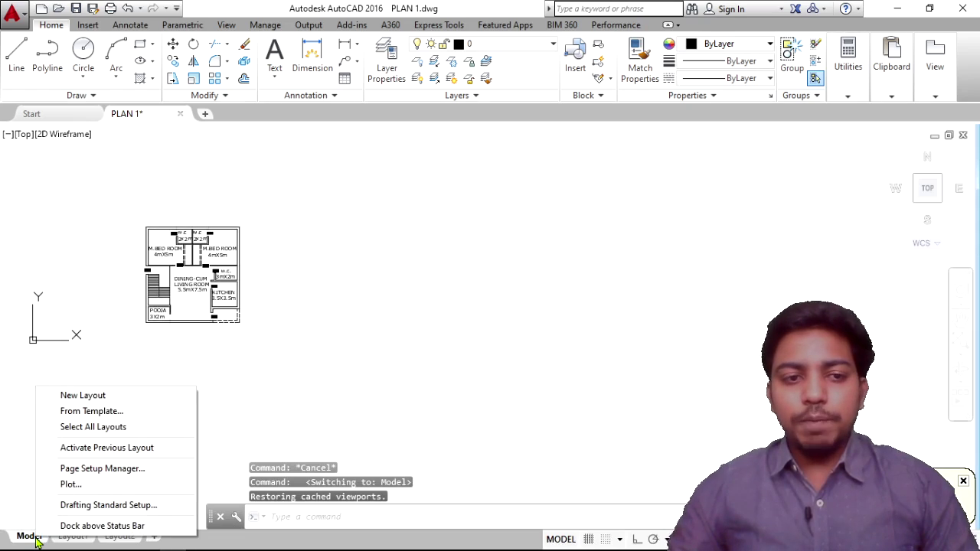
pyautogui.click(90, 413)
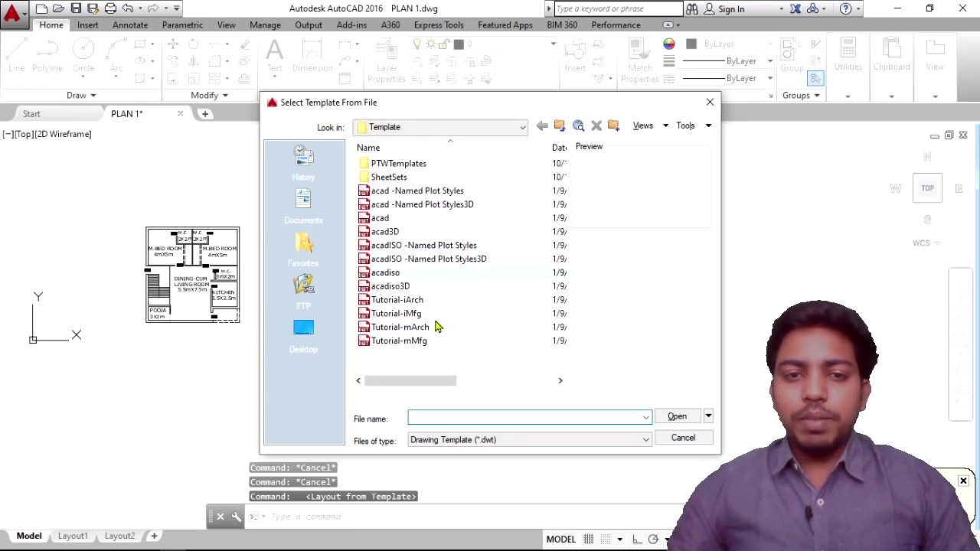
pyautogui.click(445, 273)
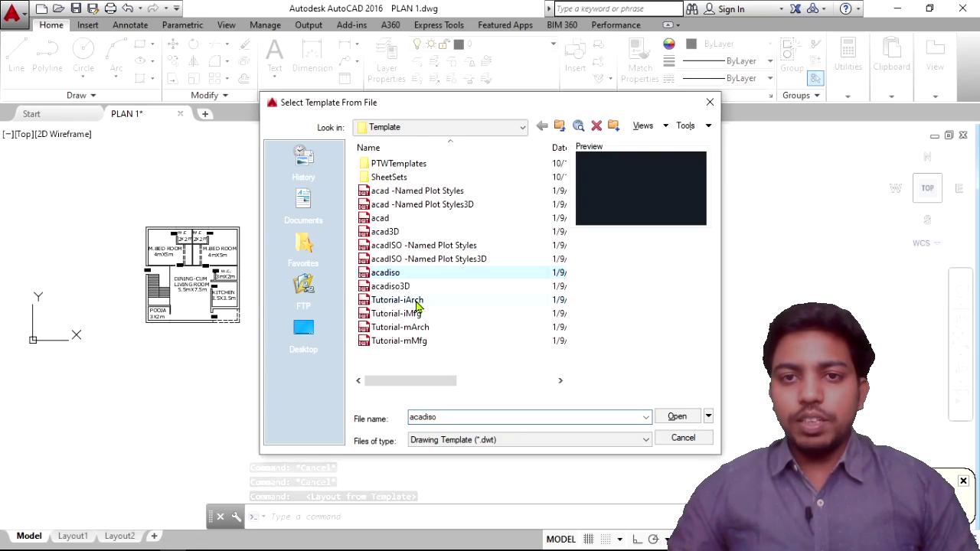
pyautogui.click(398, 300)
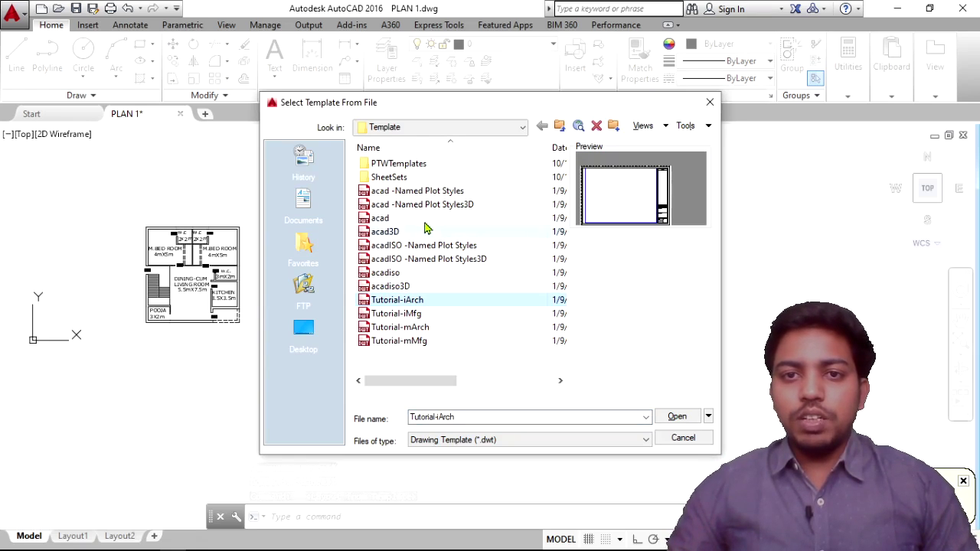
pyautogui.click(417, 314)
pyautogui.click(421, 327)
pyautogui.click(423, 341)
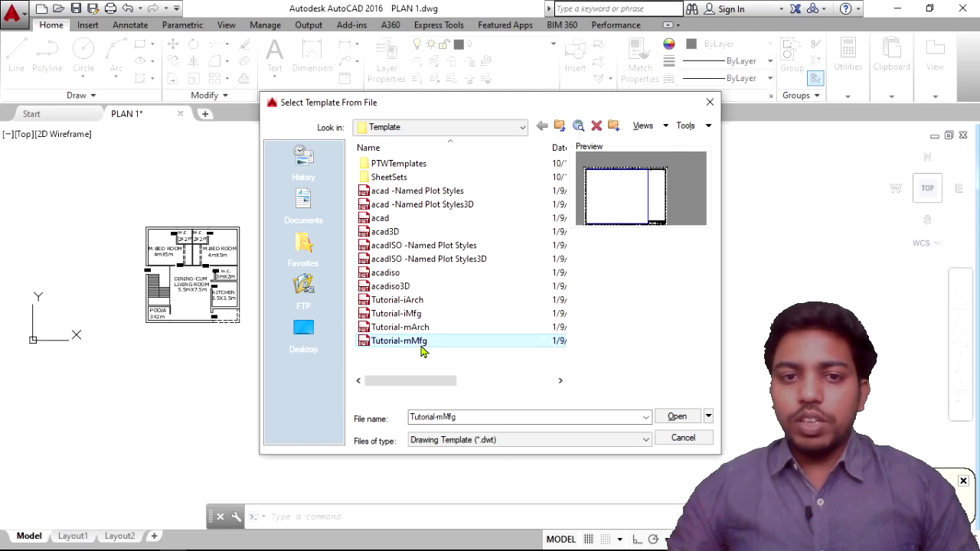
# Insert the ISO A1 layout from the Civil Metric template in the SheetSets folder.
pyautogui.click(410, 177)
pyautogui.doubleClick(404, 179)
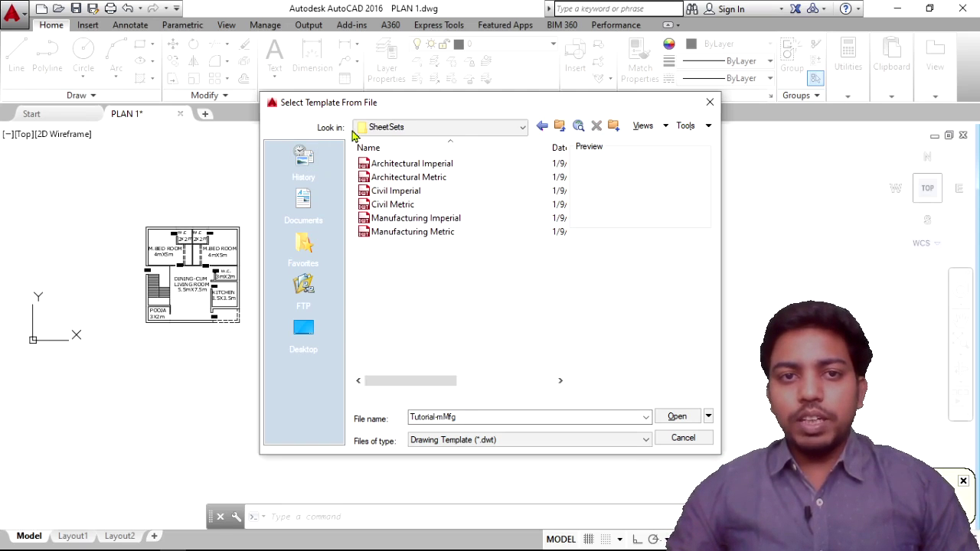
pyautogui.click(541, 126)
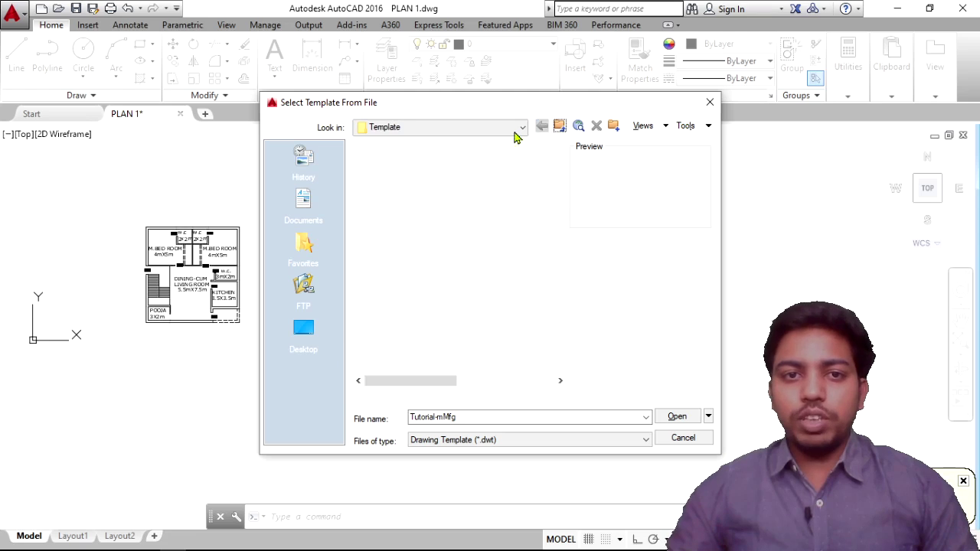
pyautogui.doubleClick(399, 178)
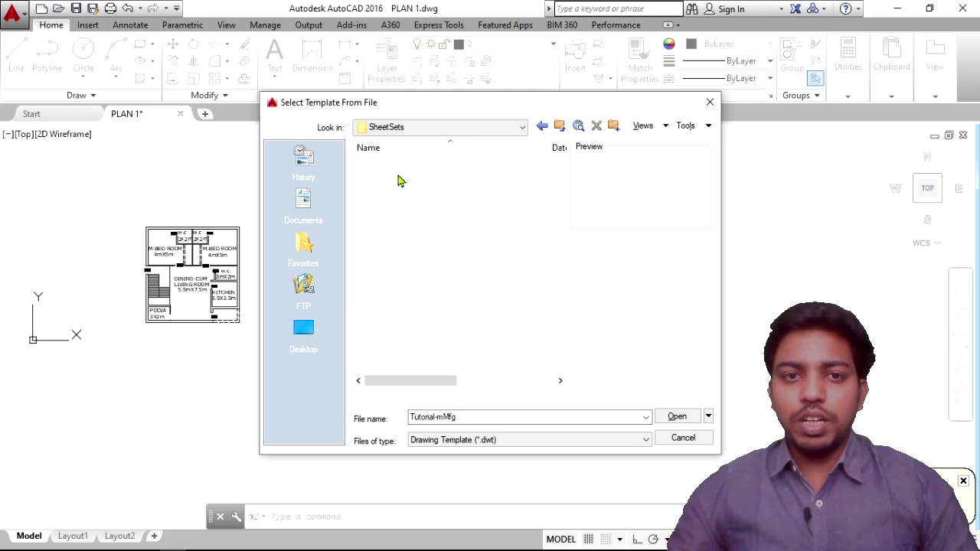
pyautogui.click(380, 204)
pyautogui.click(391, 191)
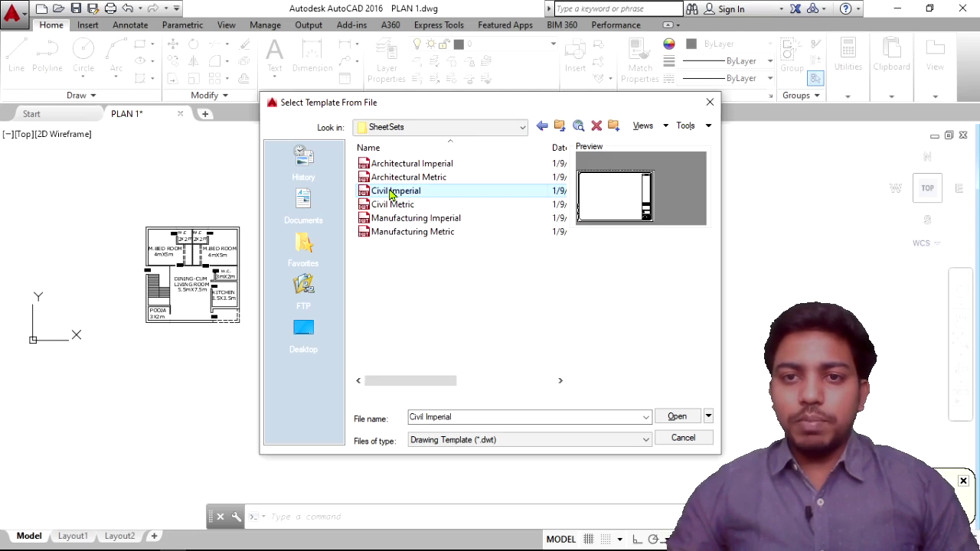
pyautogui.click(398, 204)
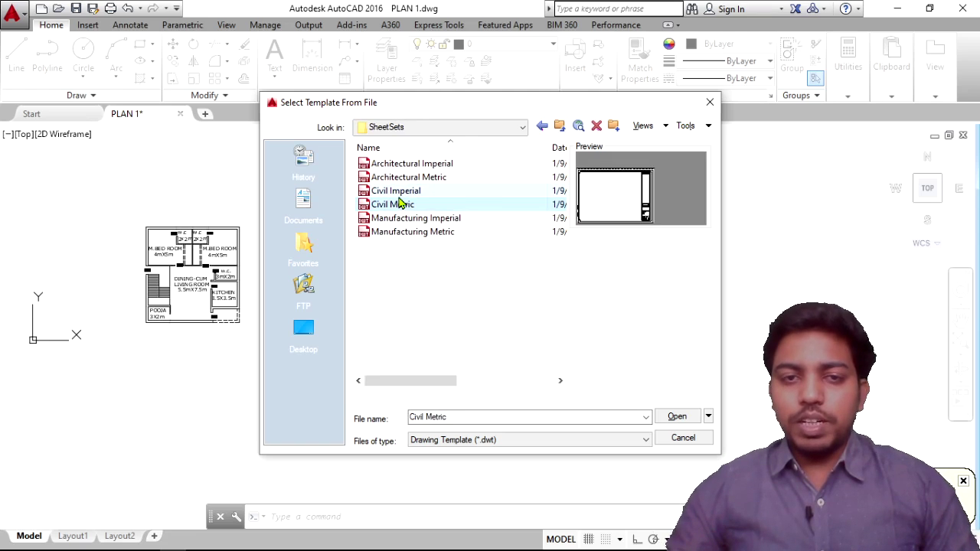
pyautogui.click(682, 417)
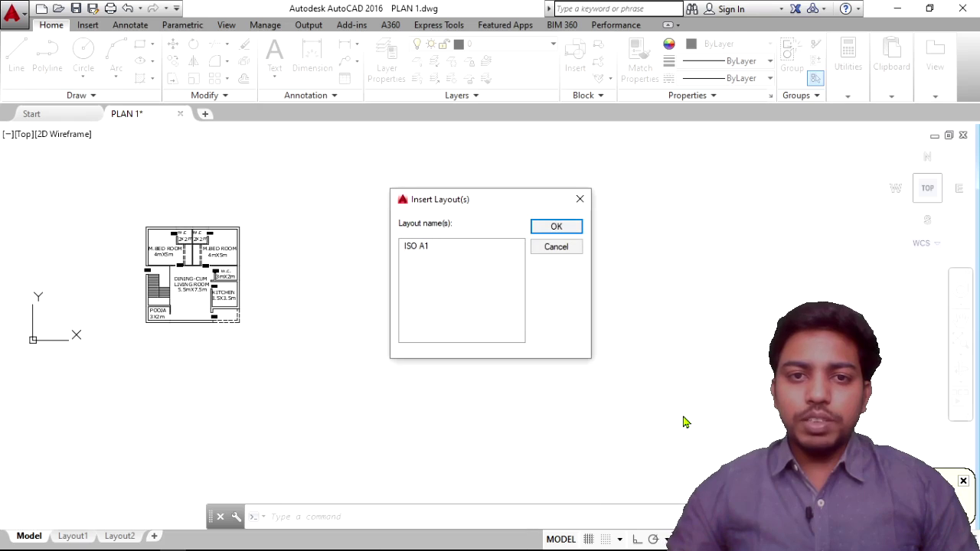
pyautogui.click(556, 228)
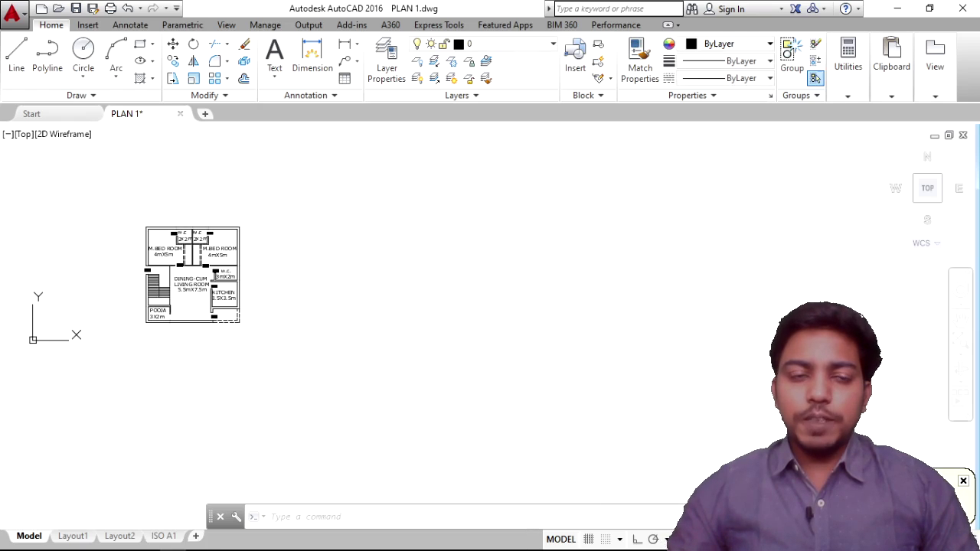
# Open the ISO A1 layout and examine its sheet border, General Notes column, Revision/Issue table and Firm Name and Address box.
pyautogui.click(163, 536)
pyautogui.moveTo(262, 391); pyautogui.dragTo(408, 332, button='middle')
pyautogui.scroll(2, 398, 344)
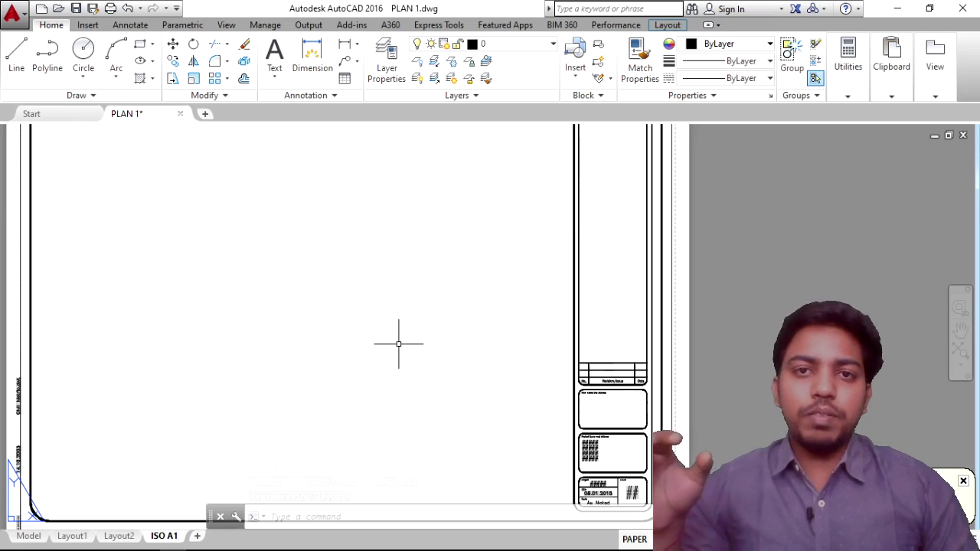
pyautogui.scroll(-2, 398, 344)
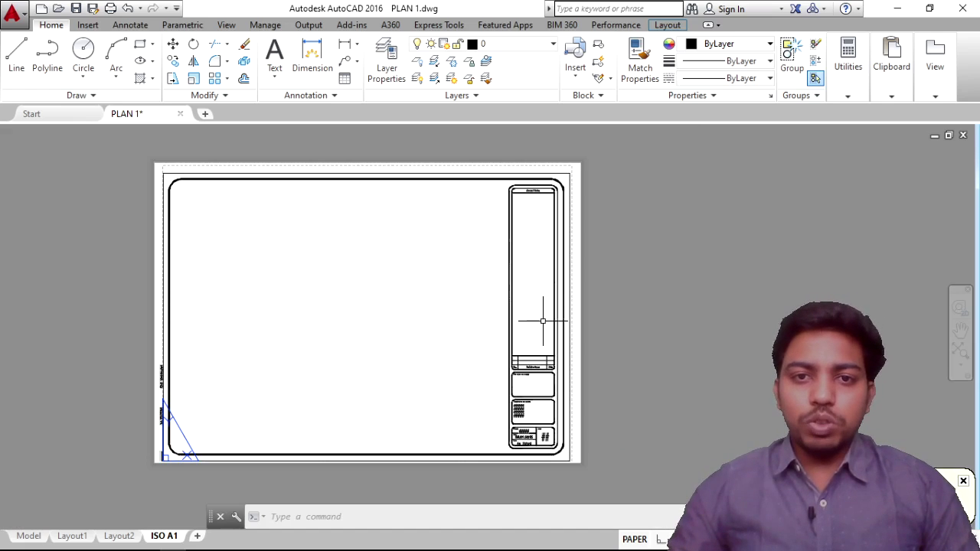
pyautogui.scroll(3, 530, 201)
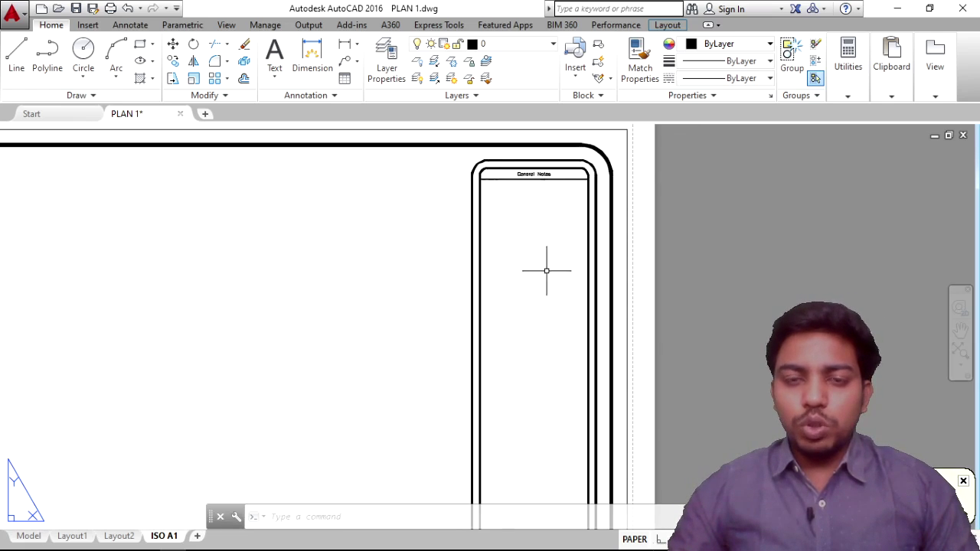
pyautogui.scroll(-1, 546, 296)
pyautogui.moveTo(538, 299); pyautogui.dragTo(528, 261, button='middle')
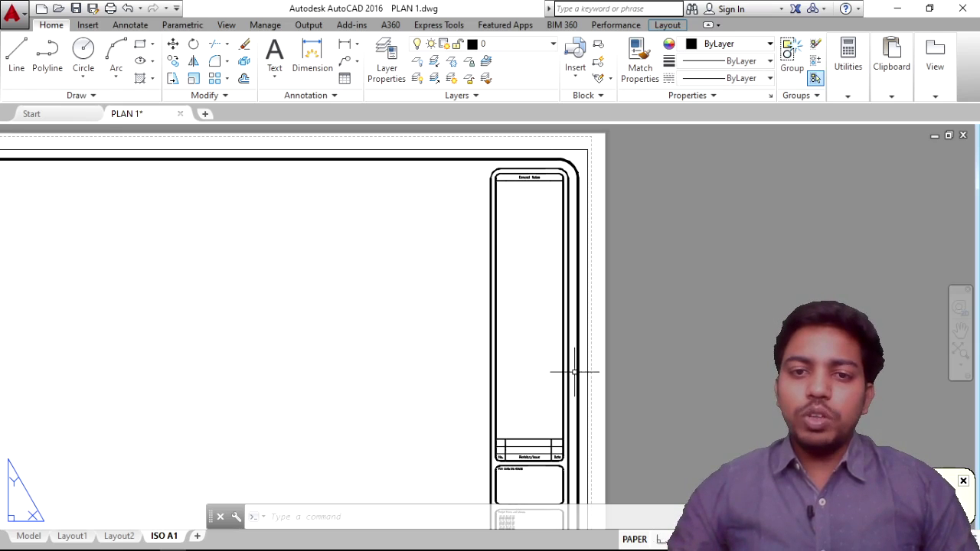
pyautogui.scroll(5, 521, 399)
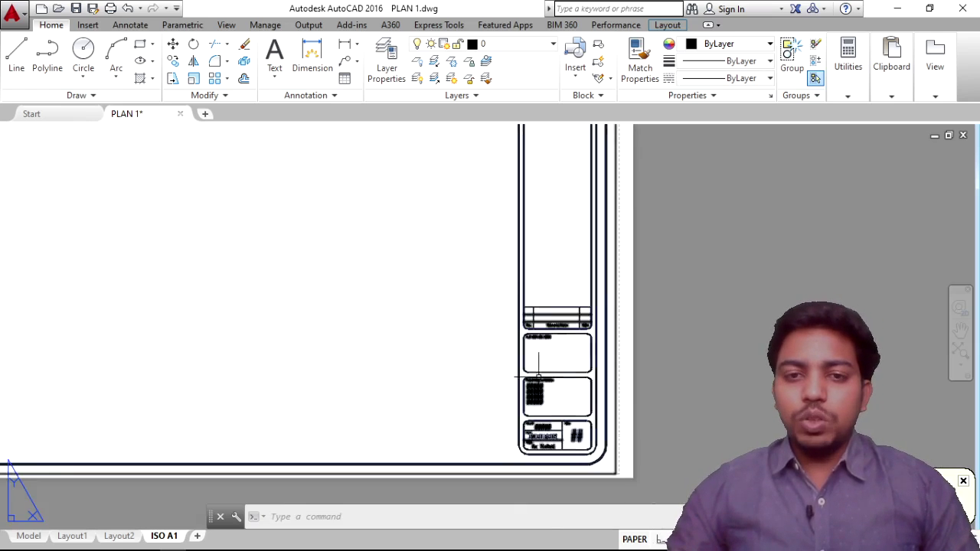
pyautogui.moveTo(562, 396); pyautogui.dragTo(536, 229, button='middle')
pyautogui.scroll(2, 534, 308)
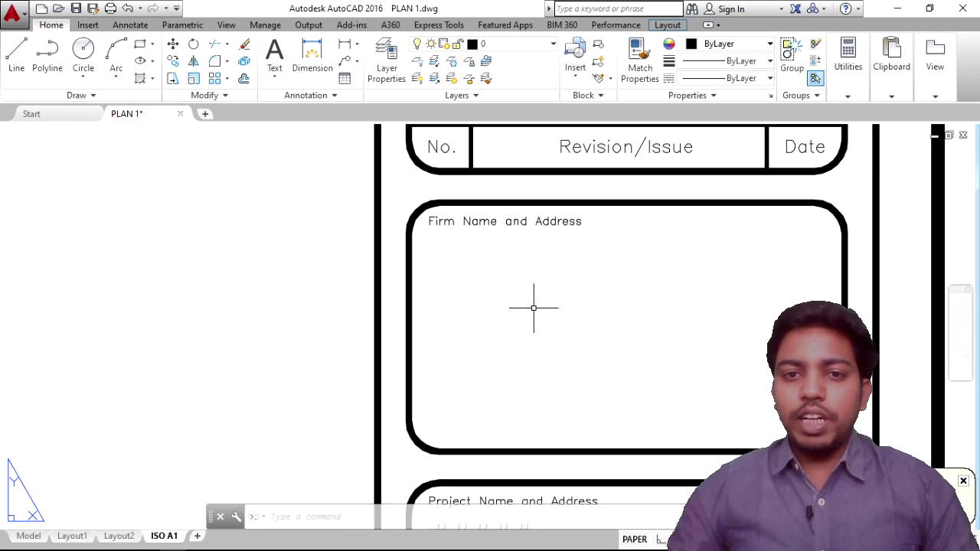
pyautogui.moveTo(551, 304); pyautogui.dragTo(487, 285, button='middle')
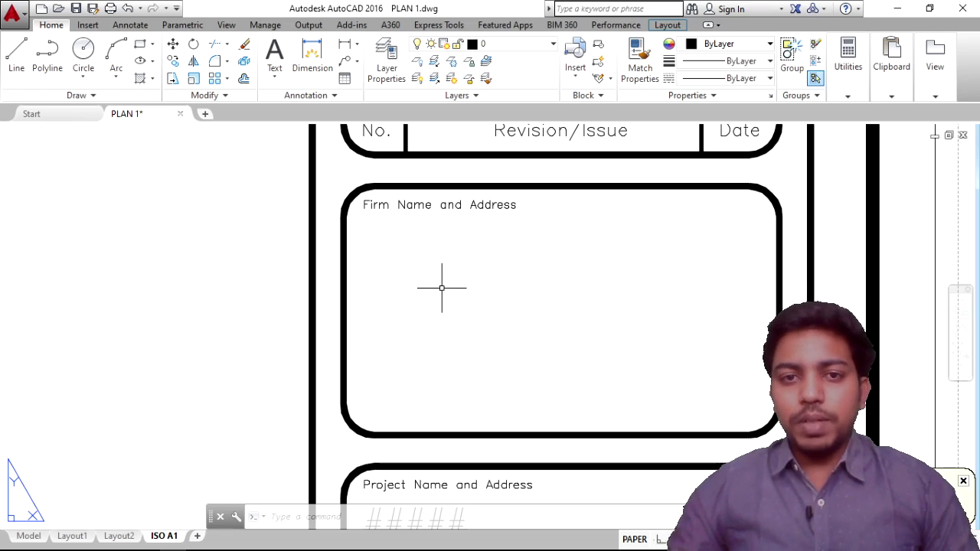
# Examine the title block's Project Name and Address box and its Project, Date, Scale and Sheet fields, ending on the whole sheet.
pyautogui.scroll(-2, 594, 395)
pyautogui.moveTo(604, 409); pyautogui.dragTo(510, 269, button='middle')
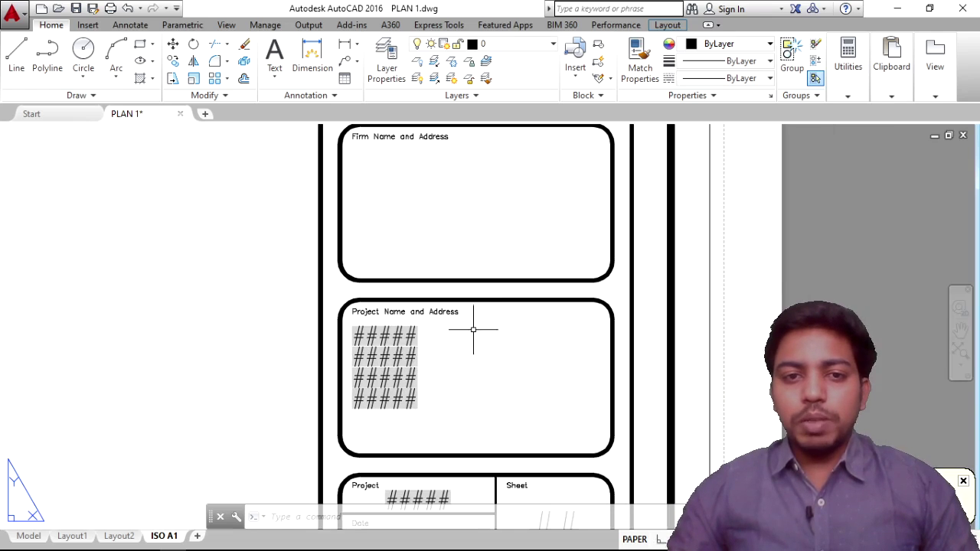
pyautogui.scroll(2, 394, 342)
pyautogui.moveTo(389, 343); pyautogui.dragTo(406, 282, button='middle')
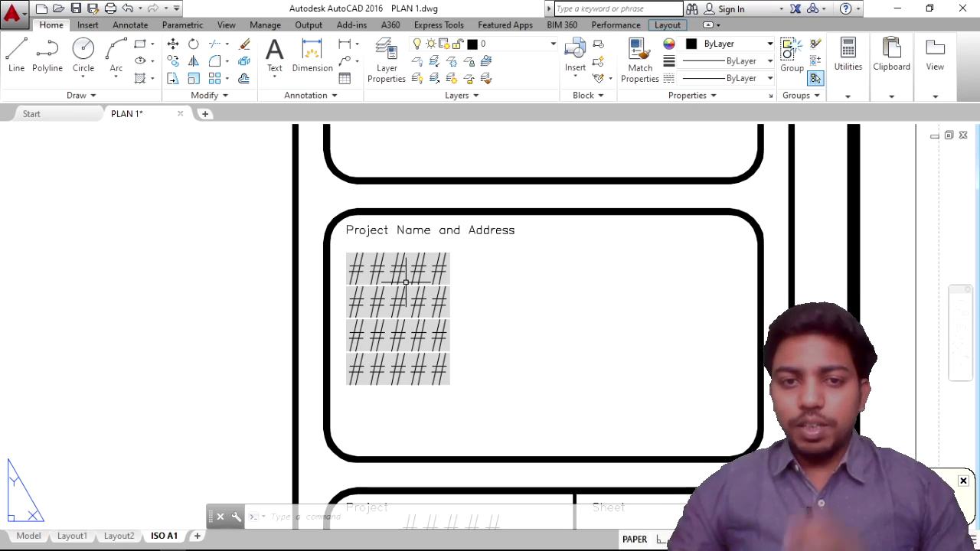
pyautogui.scroll(-2, 406, 282)
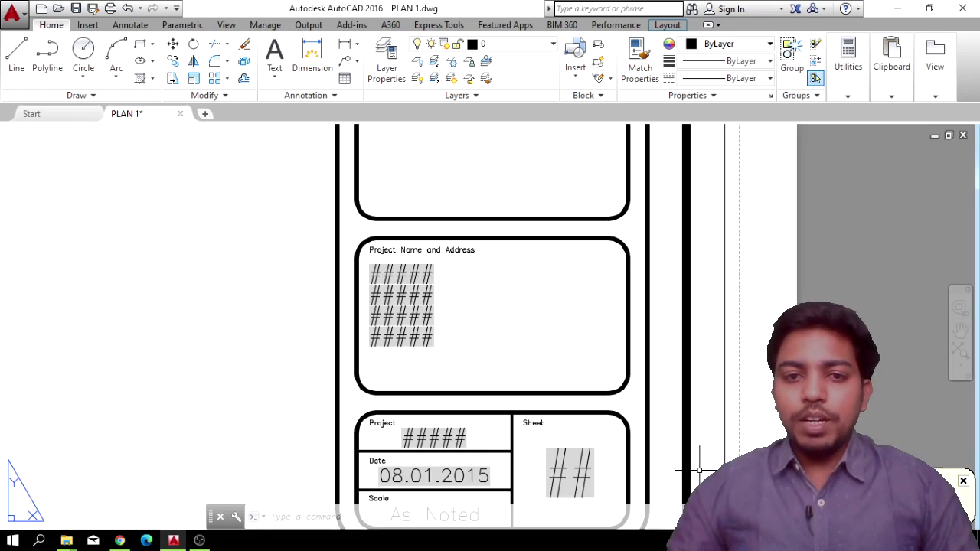
pyautogui.scroll(-2, 464, 263)
pyautogui.moveTo(464, 263); pyautogui.dragTo(462, 168, button='middle')
pyautogui.scroll(4, 438, 269)
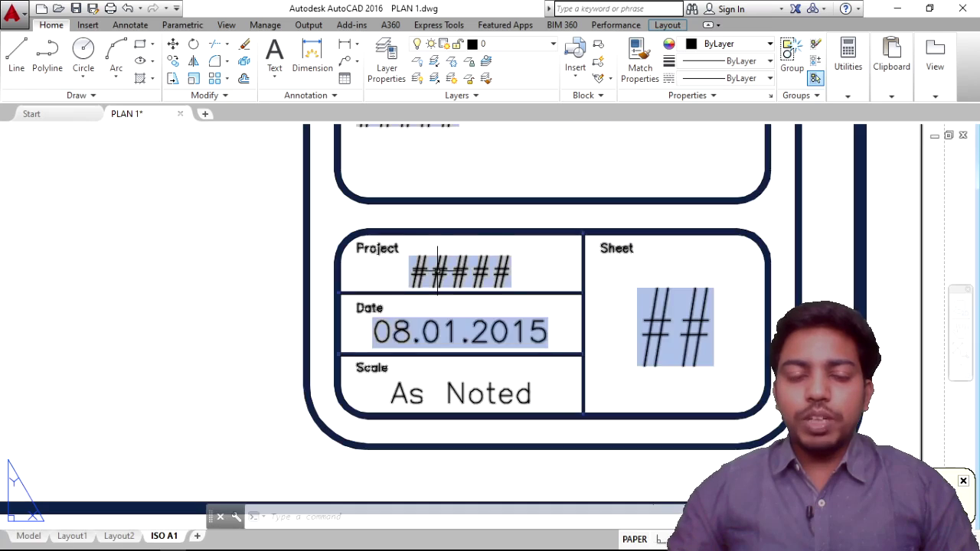
pyautogui.moveTo(438, 270); pyautogui.dragTo(406, 245, button='middle')
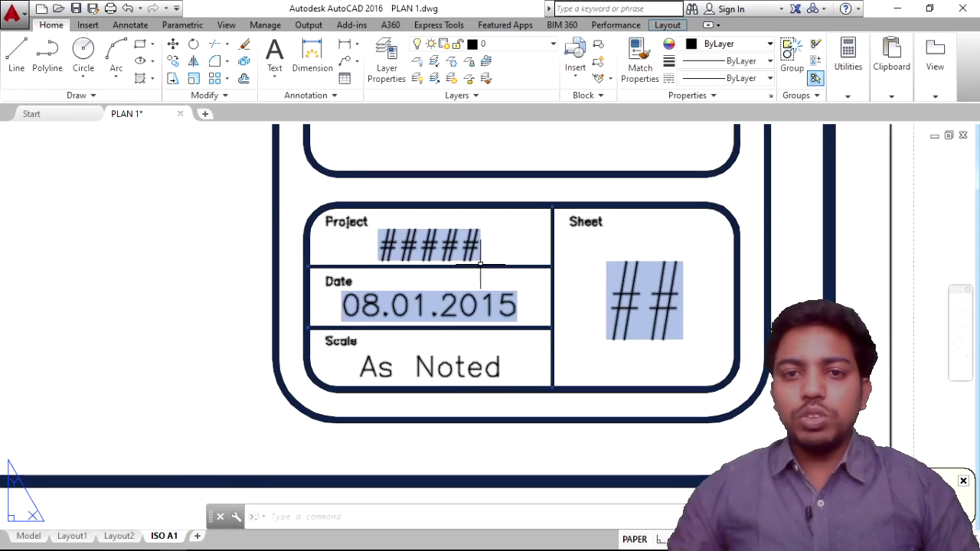
pyautogui.scroll(-7, 480, 265)
pyautogui.moveTo(442, 245); pyautogui.dragTo(713, 364, button='middle')
pyautogui.scroll(-2, 596, 239)
pyautogui.moveTo(563, 247); pyautogui.dragTo(445, 335, button='middle')
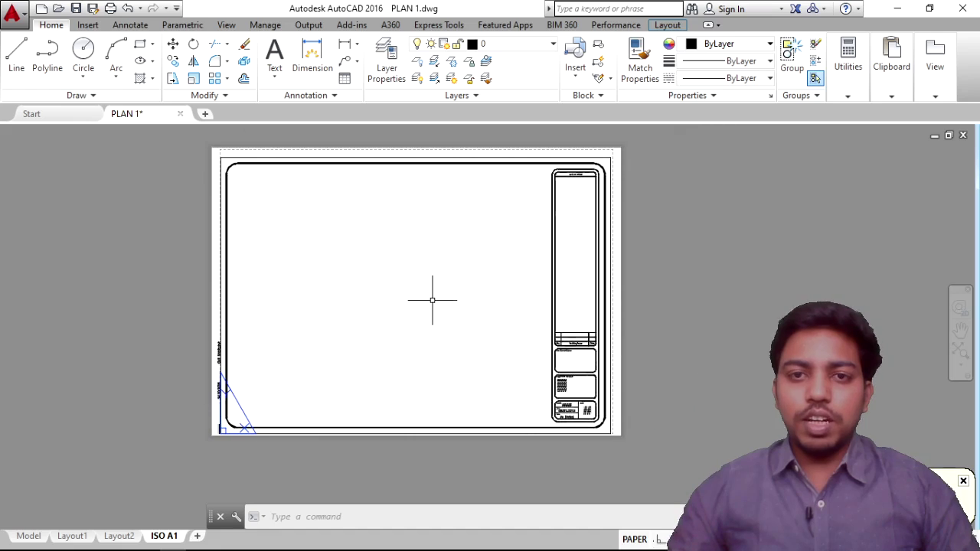
pyautogui.scroll(-2, 433, 300)
pyautogui.click(438, 291)
pyautogui.click(380, 291)
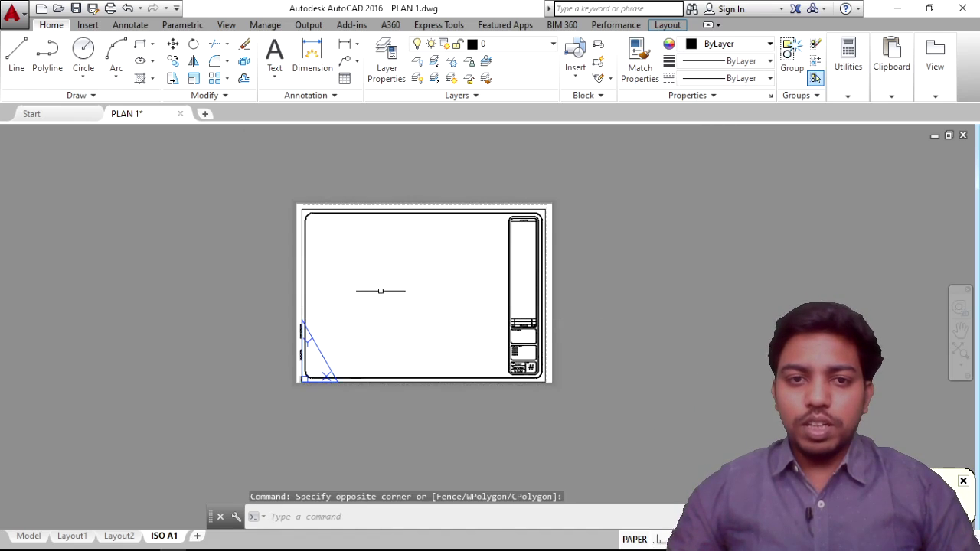
pyautogui.scroll(-4, 380, 291)
pyautogui.scroll(4, 382, 289)
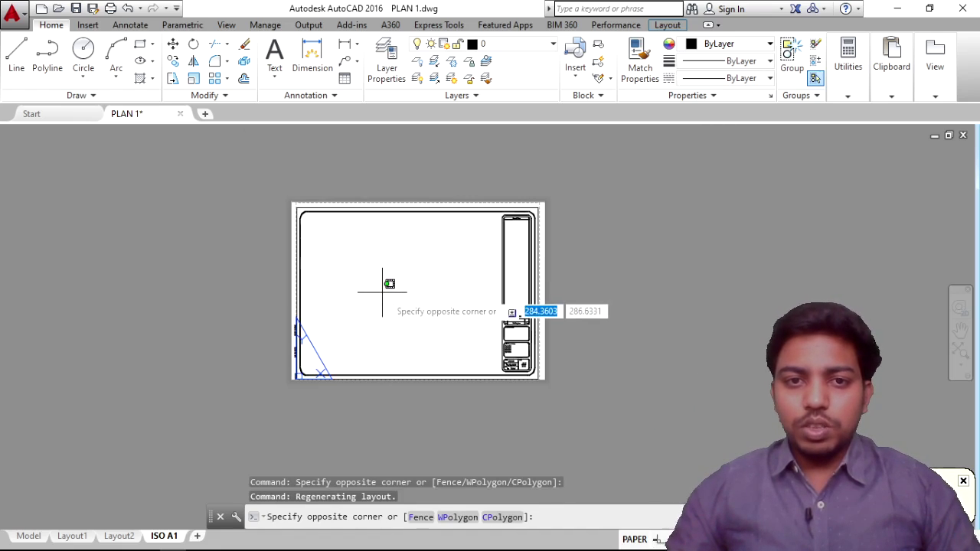
pyautogui.click(344, 292)
pyautogui.click(343, 298)
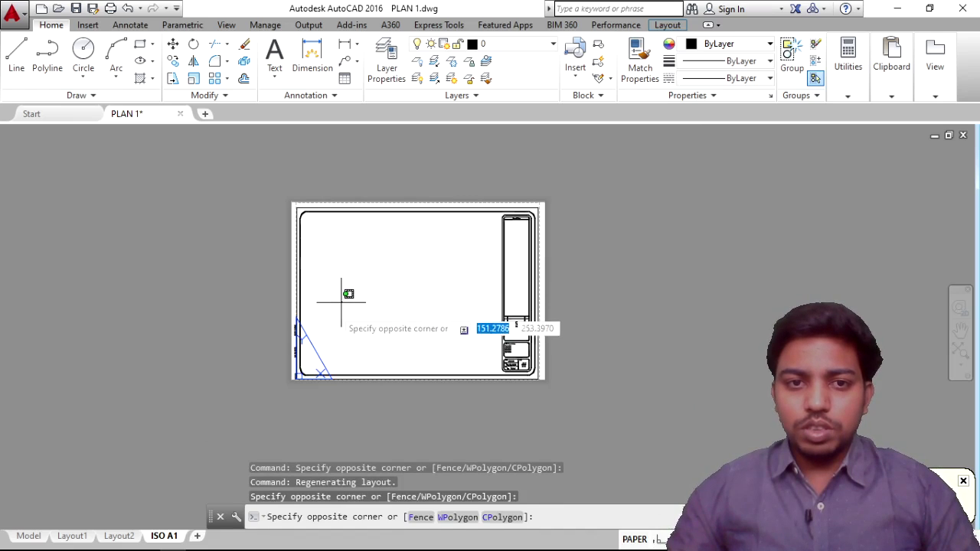
pyautogui.click(342, 301)
pyautogui.scroll(2, 423, 291)
pyautogui.click(424, 291)
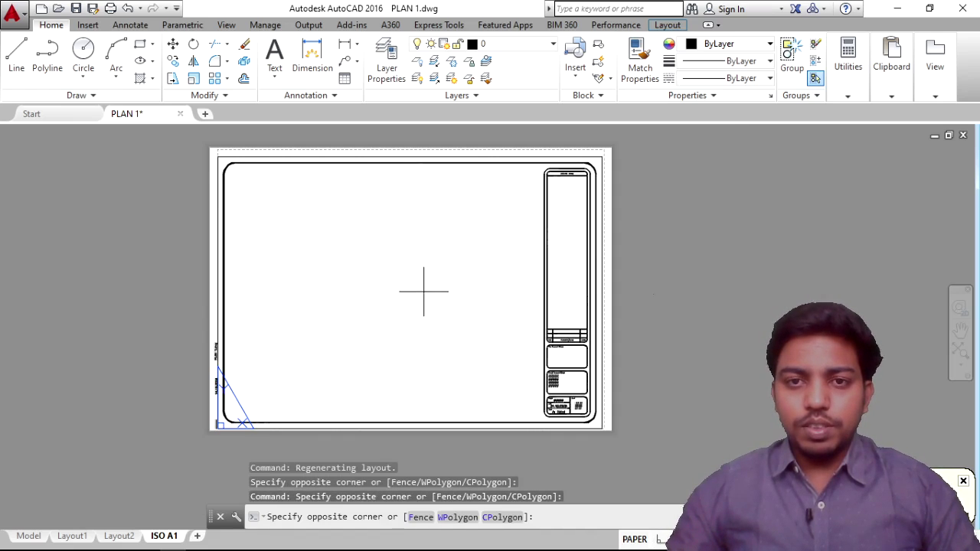
pyautogui.click(430, 265)
pyautogui.click(437, 267)
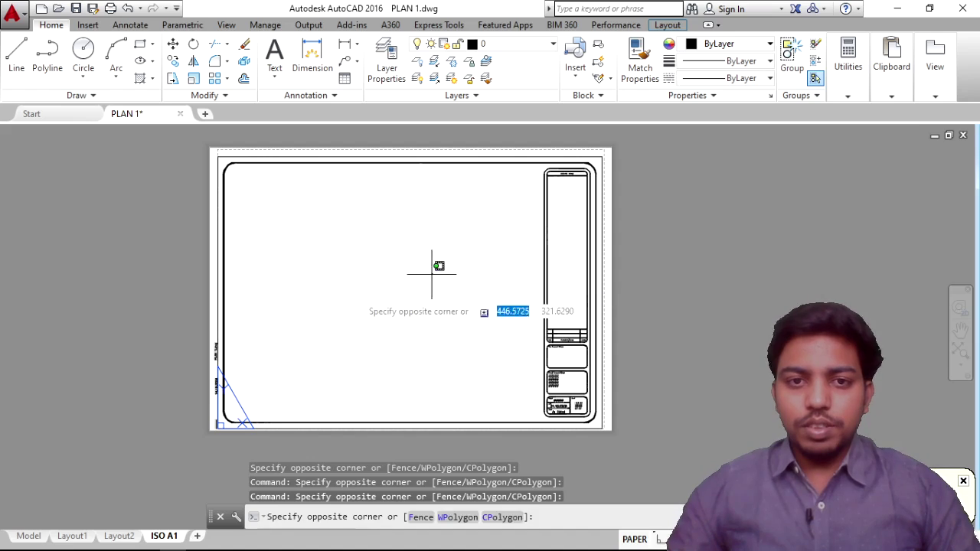
pyautogui.click(355, 288)
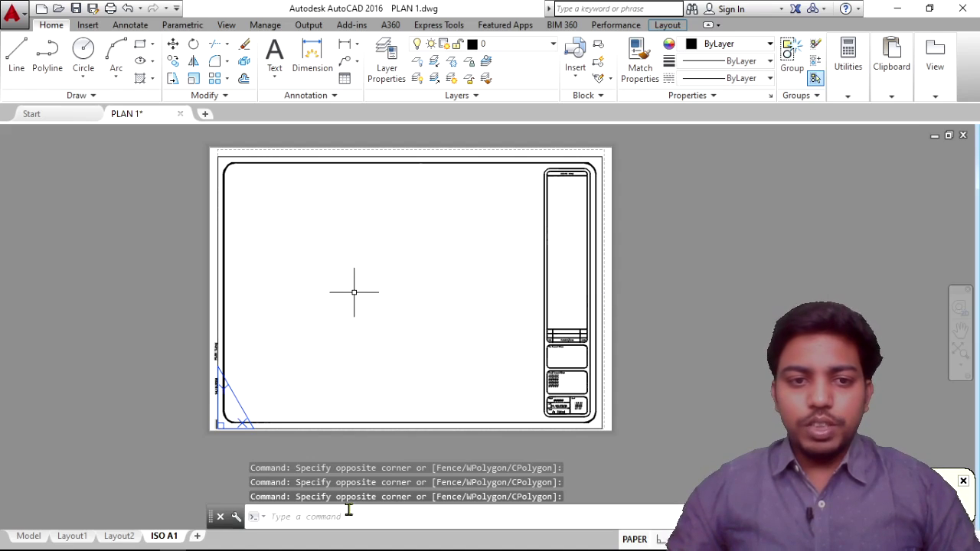
pyautogui.click(306, 389)
pyautogui.press('Escape')
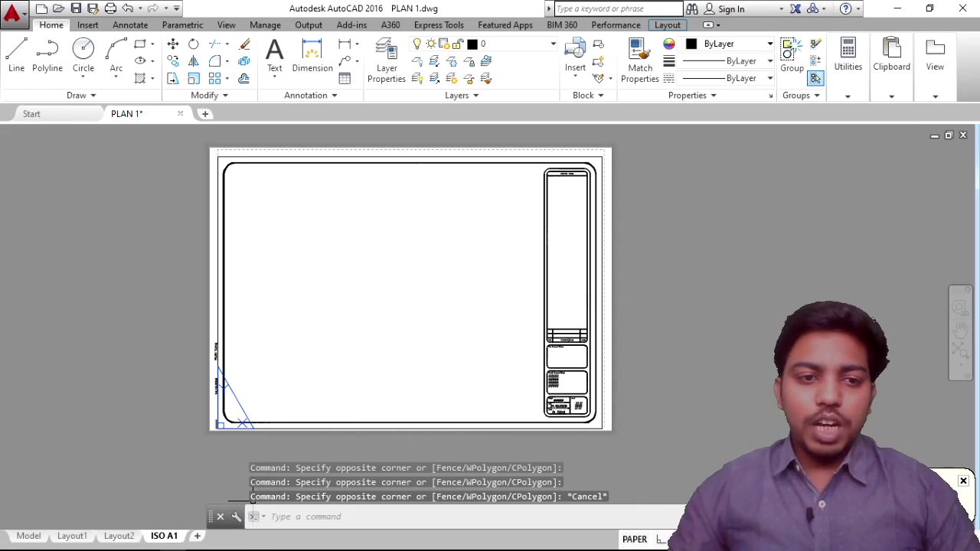
# Return to model space and look over the whole PLAN 1 floor plan.
pyautogui.click(72, 537)
pyautogui.click(29, 536)
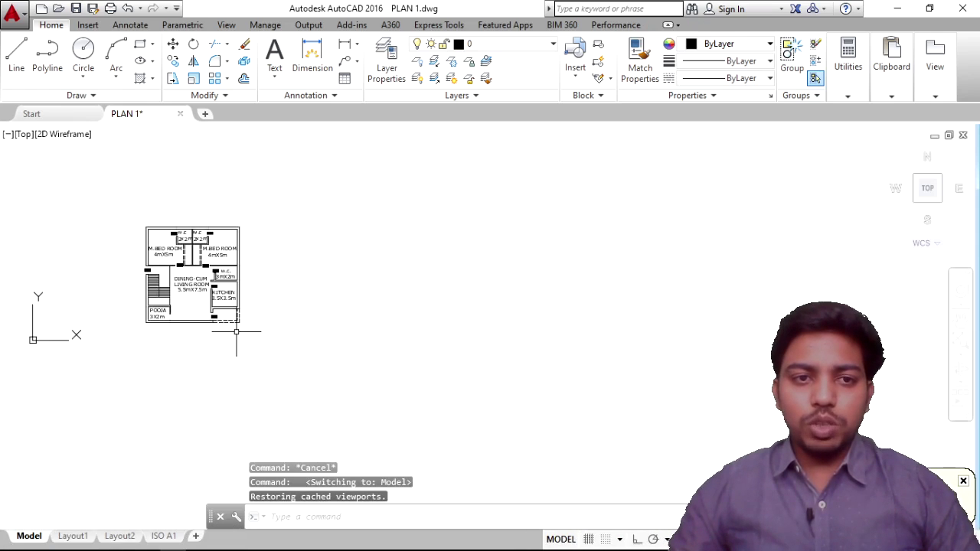
pyautogui.scroll(2, 237, 332)
pyautogui.moveTo(265, 329); pyautogui.dragTo(452, 383, button='middle')
pyautogui.click(452, 383)
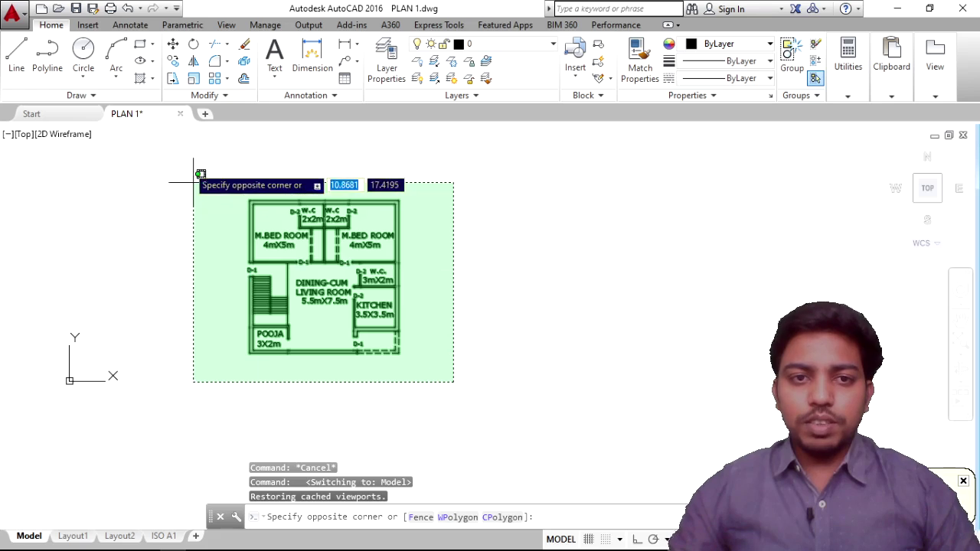
pyautogui.click(185, 156)
pyautogui.press('Escape')
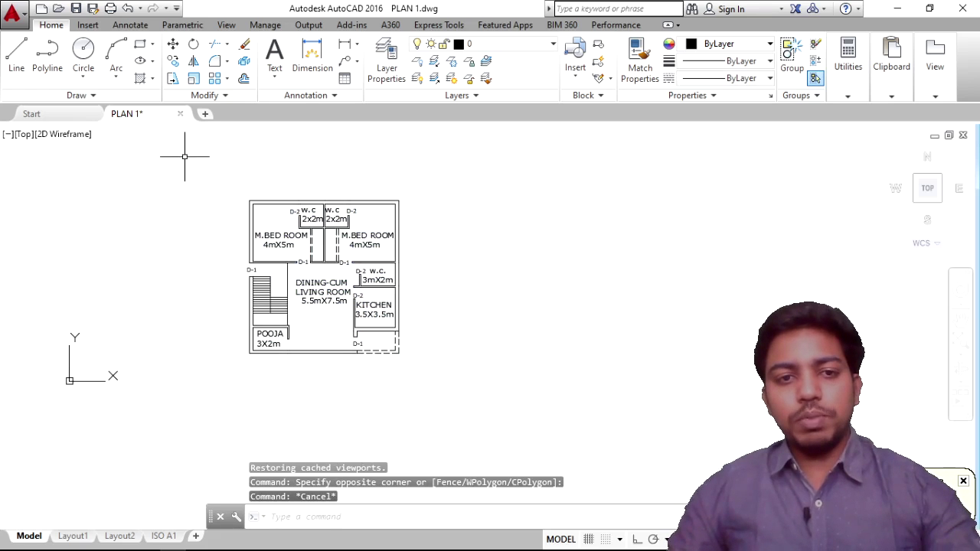
# Copy the title block with its sheet border from the ISO A1 layout to the clipboard.
pyautogui.click(164, 536)
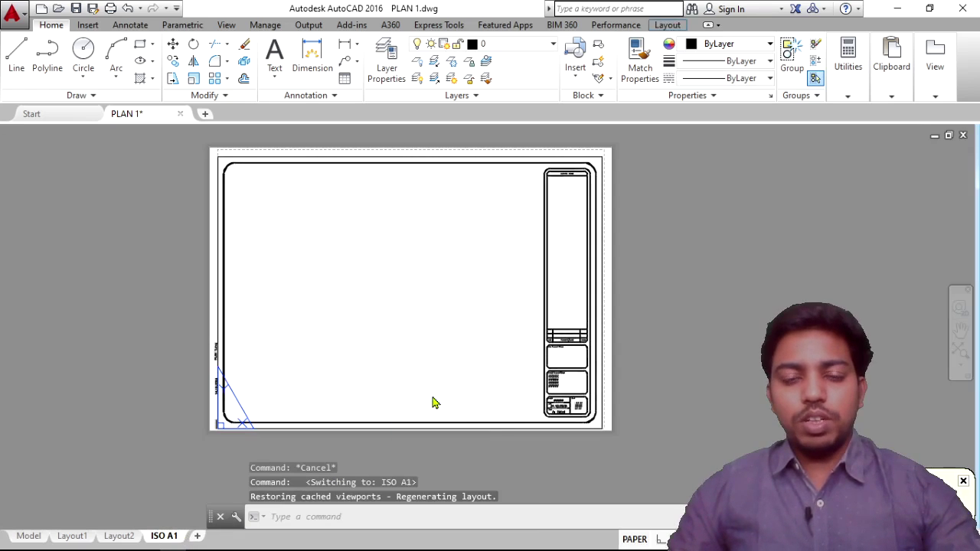
pyautogui.click(602, 420)
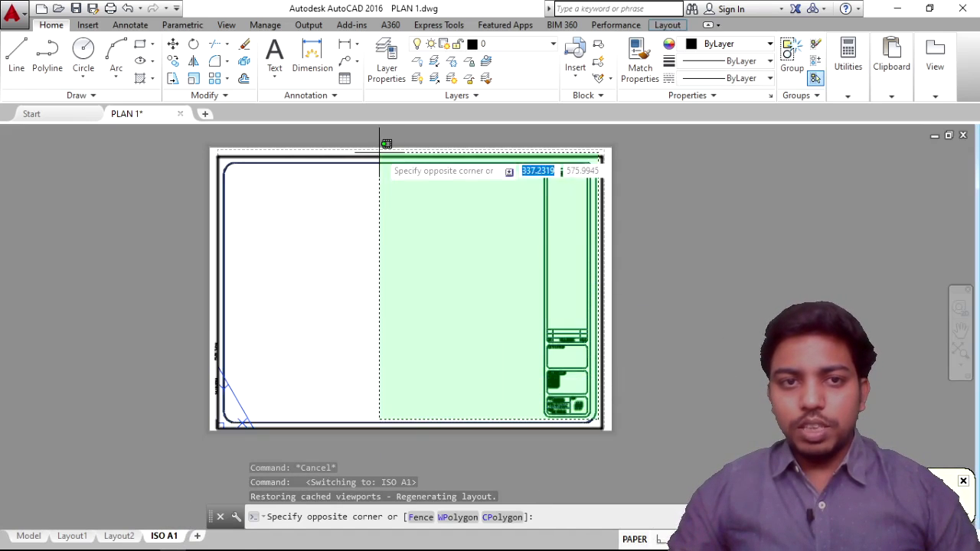
pyautogui.click(388, 234)
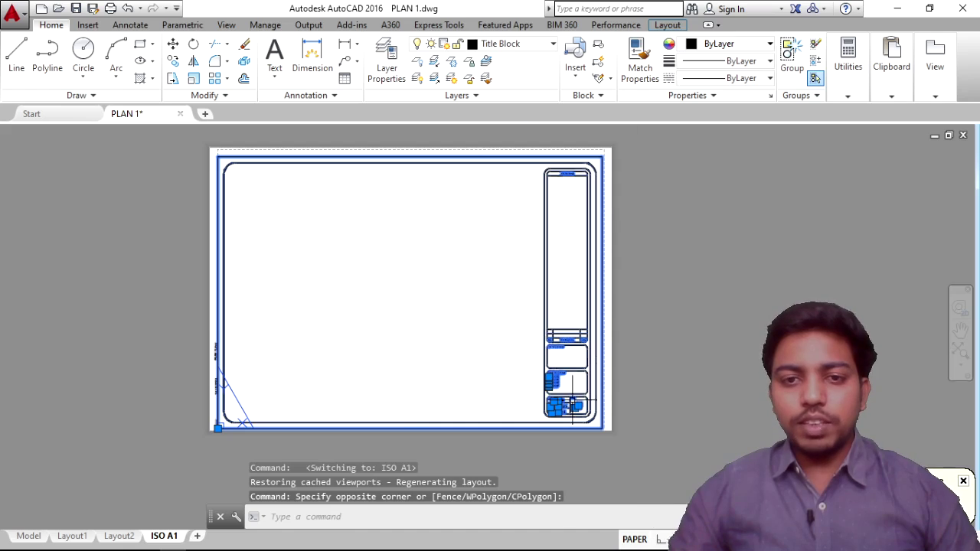
pyautogui.scroll(5, 573, 404)
pyautogui.scroll(-4, 576, 386)
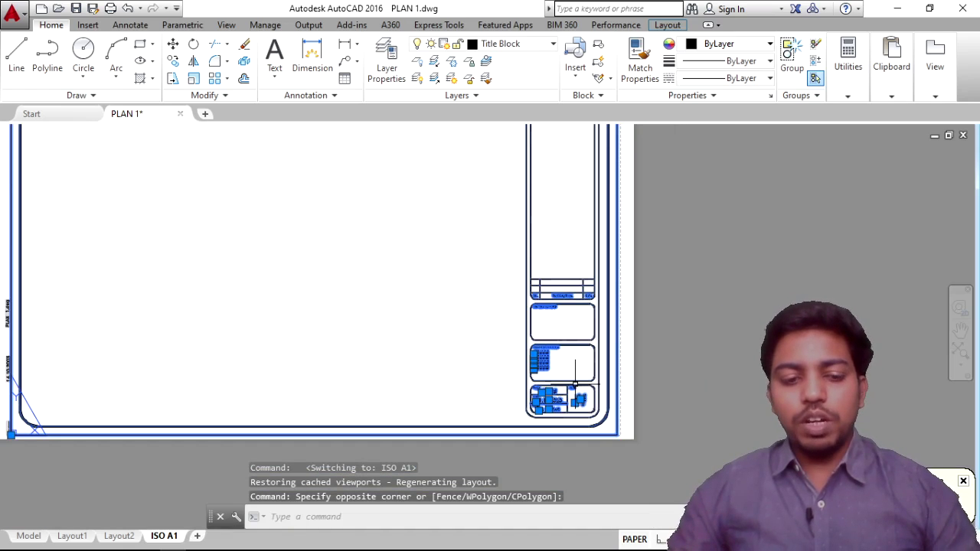
pyautogui.hotkey('ctrl', 'c')
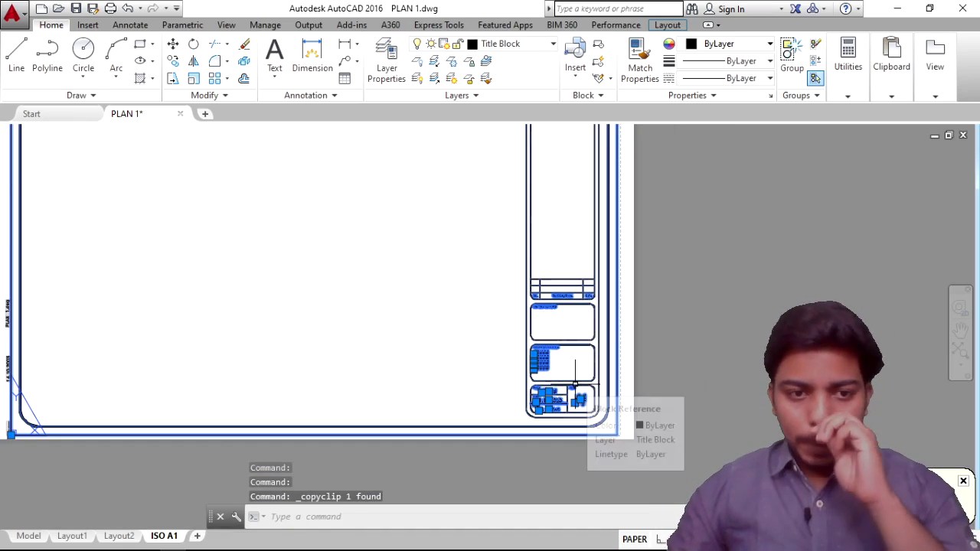
pyautogui.press('Escape')
# Paste the copied title block into model space so that its sheet surrounds the floor plan.
pyautogui.click(28, 537)
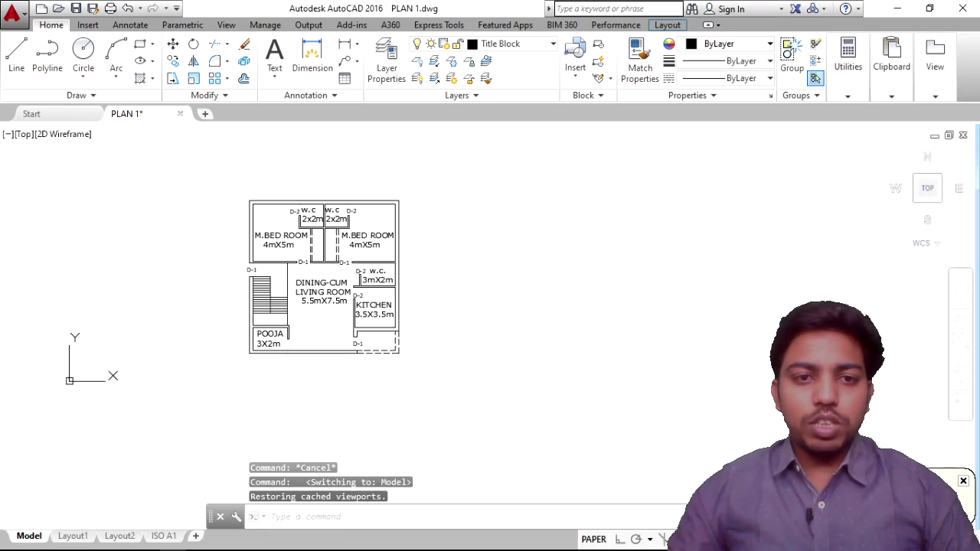
pyautogui.scroll(4, 313, 378)
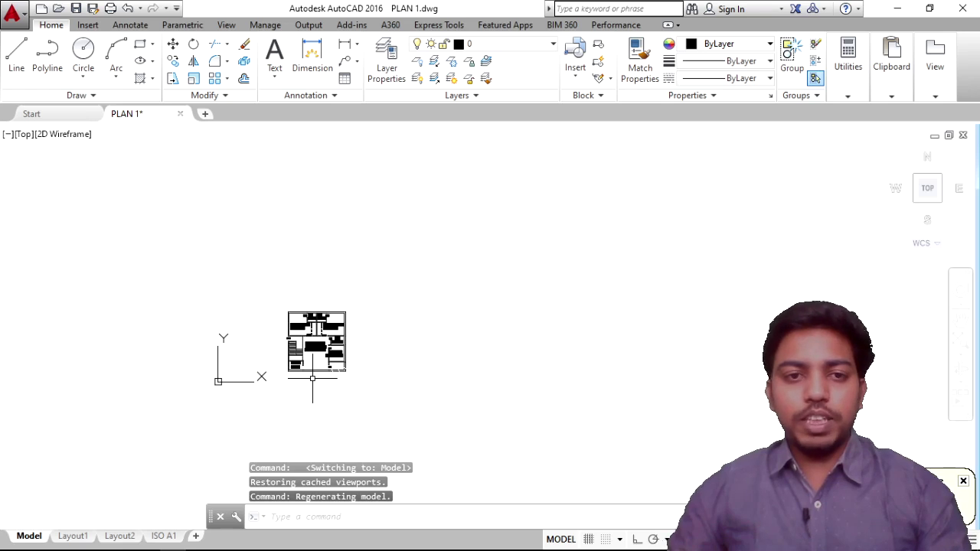
pyautogui.hotkey('ctrl', 'v')
pyautogui.scroll(-8, 122, 444)
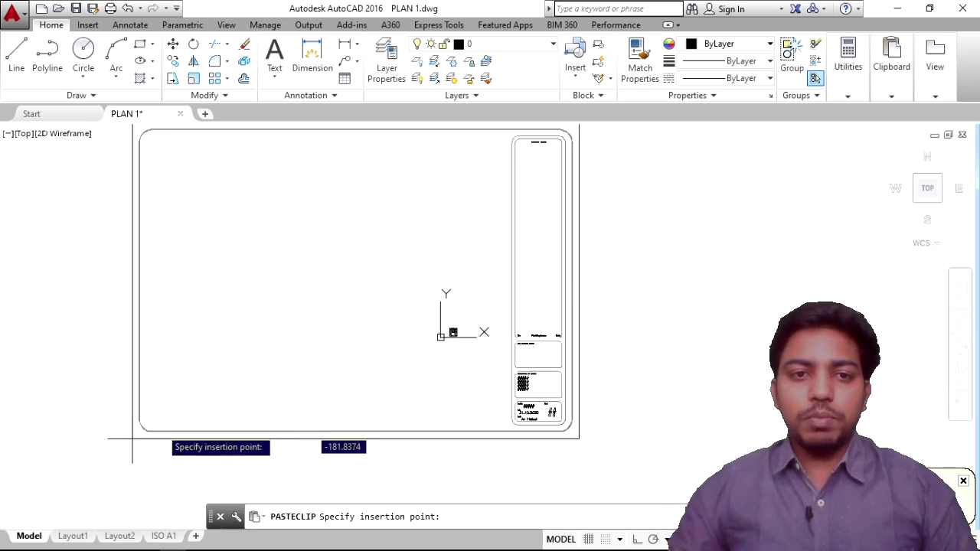
pyautogui.click(219, 454)
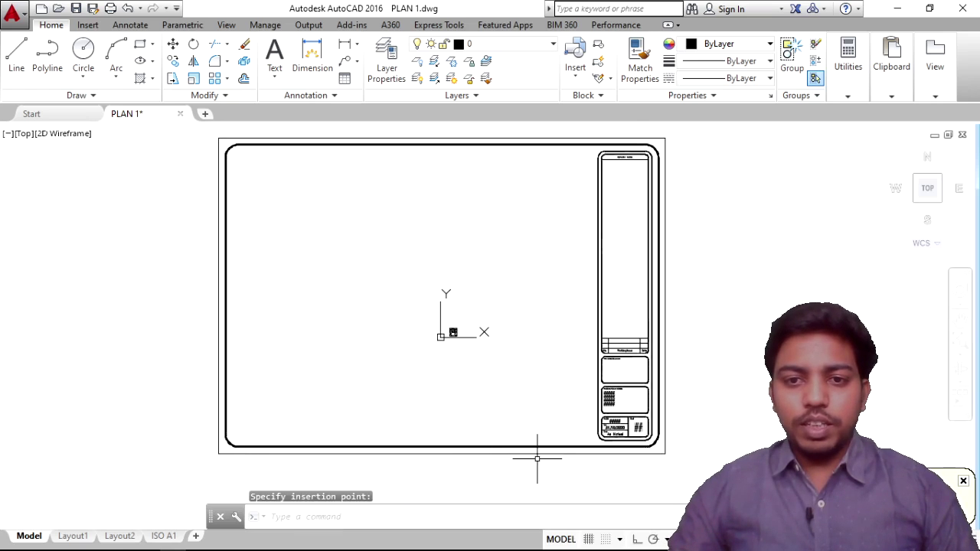
pyautogui.click(691, 475)
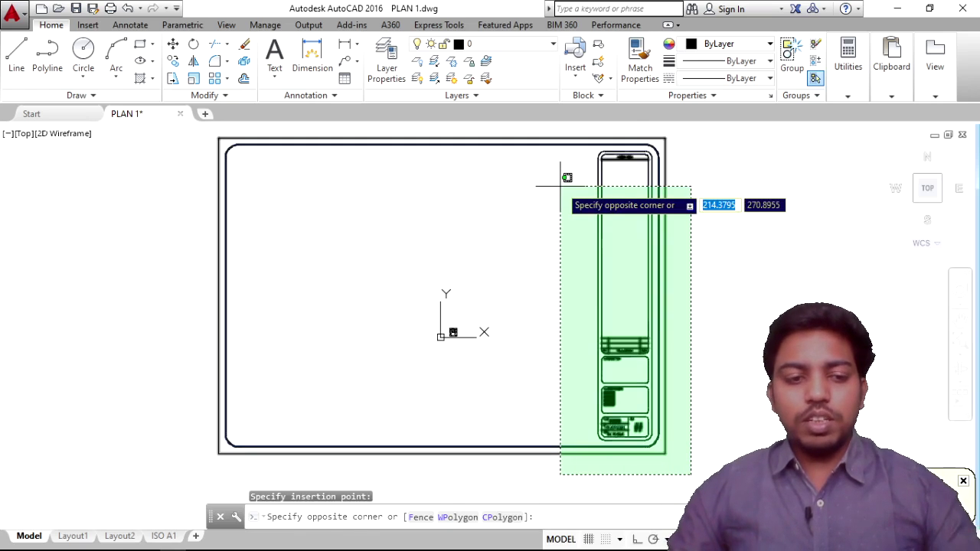
pyautogui.press('Escape')
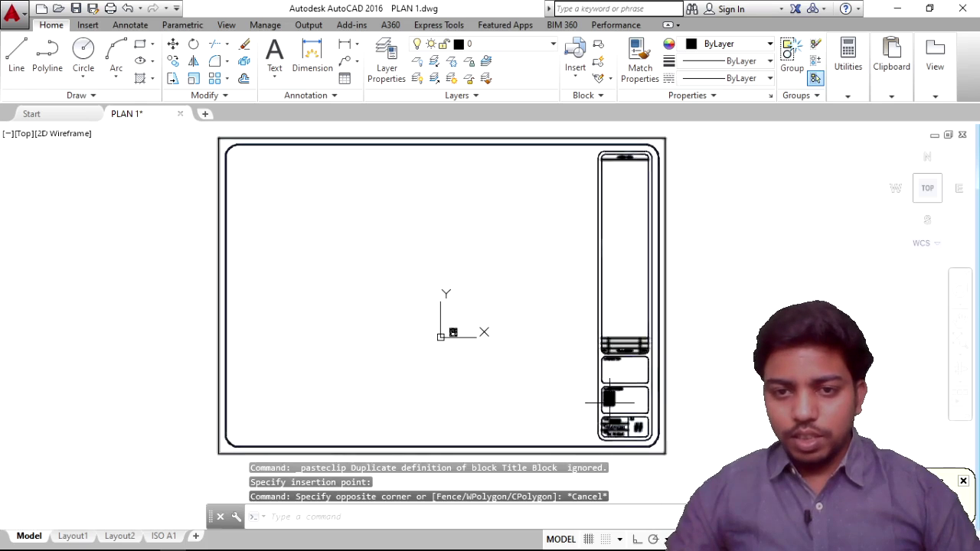
pyautogui.click(600, 422)
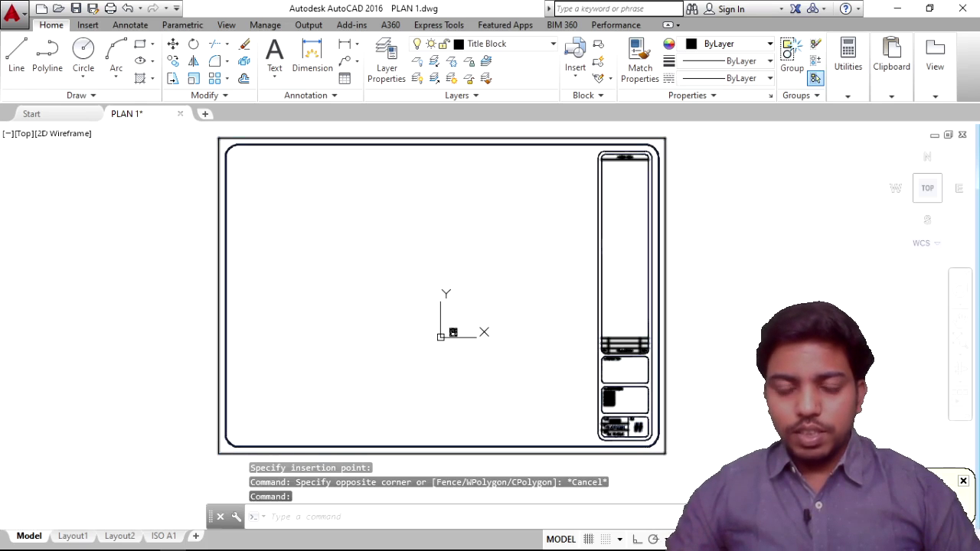
pyautogui.doubleClick(621, 400)
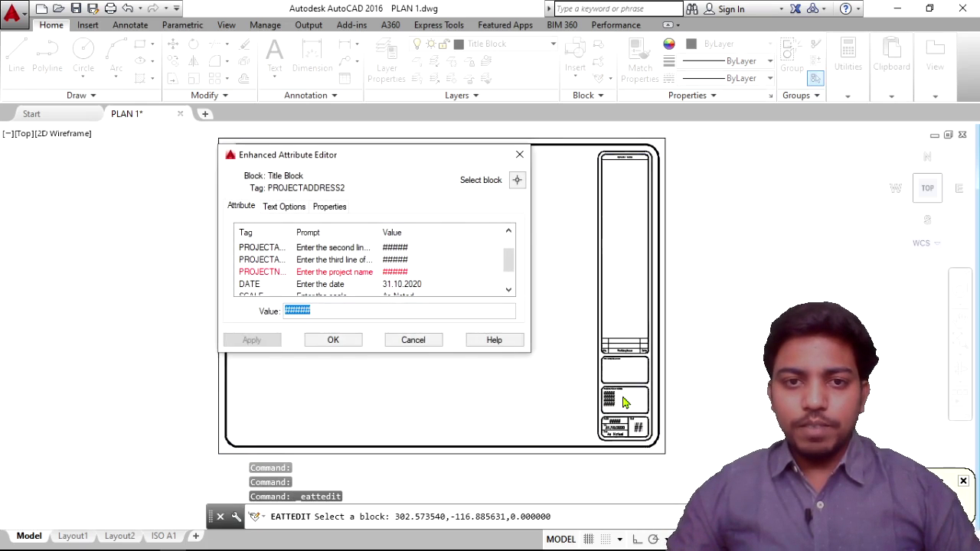
pyautogui.click(414, 340)
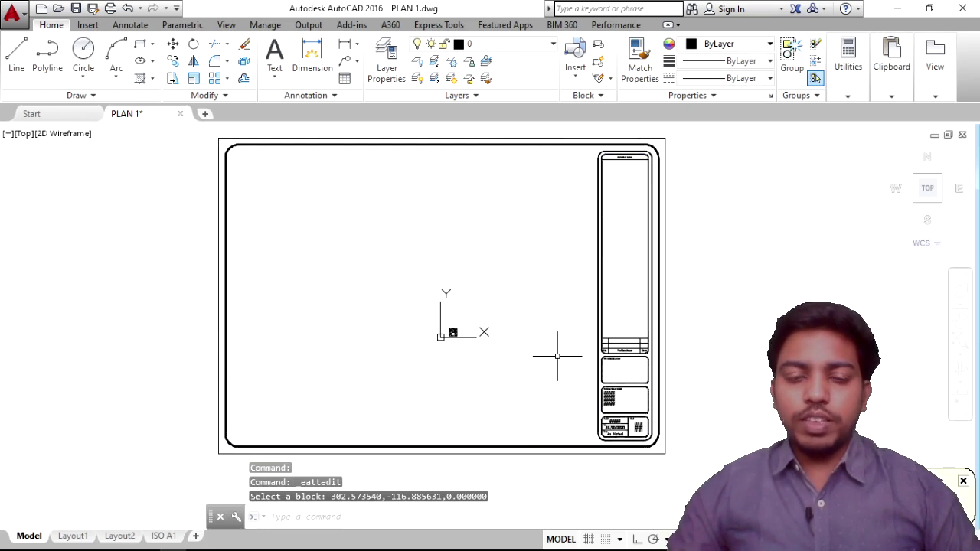
# Scale the pasted title block by a factor of 0.1 from a base point inside the sheet.
pyautogui.scroll(6, 558, 350)
pyautogui.scroll(-6, 686, 337)
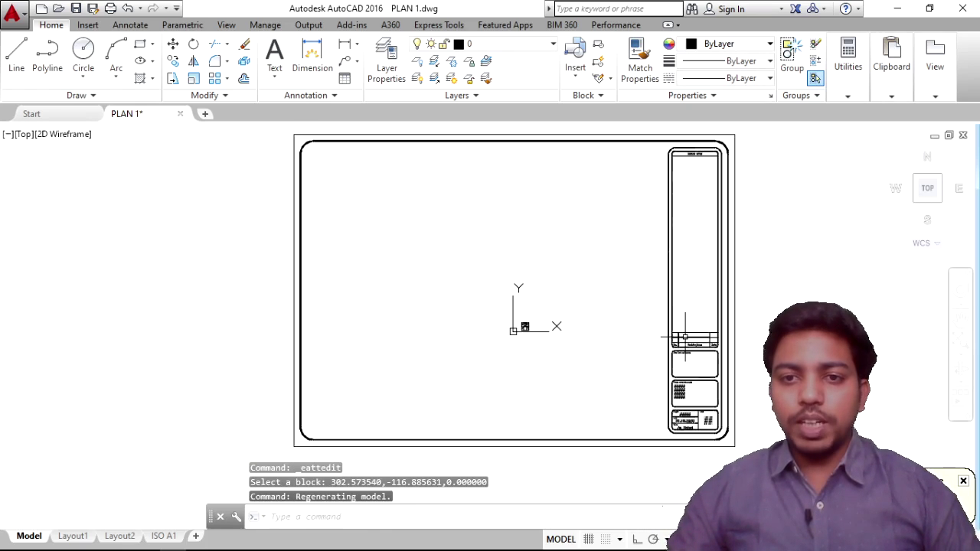
pyautogui.click(753, 450)
pyautogui.click(619, 227)
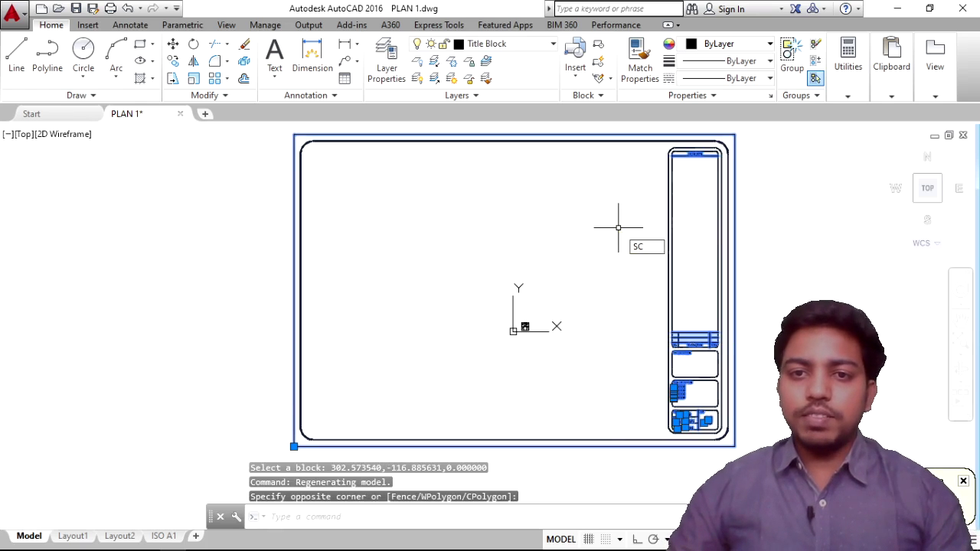
pyautogui.press('Return')
pyautogui.click(483, 307)
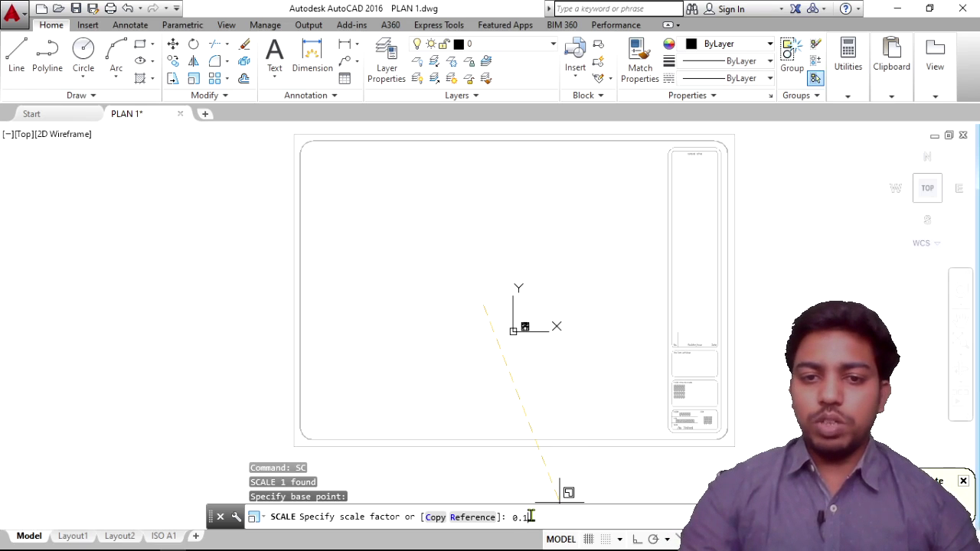
pyautogui.press('Return')
# Scale the title block down again to less than half its size, from a base point inside the sheet.
pyautogui.scroll(4, 559, 258)
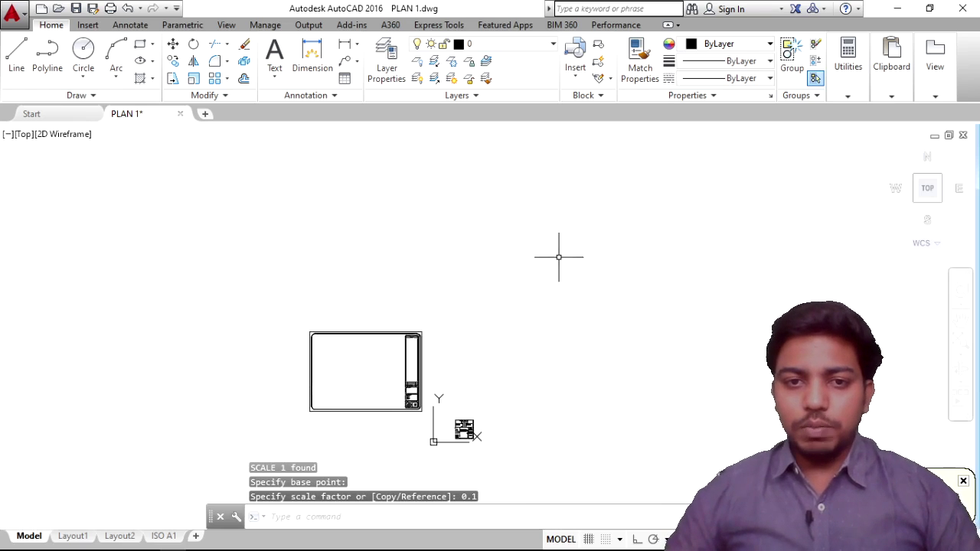
pyautogui.moveTo(419, 408)
pyautogui.mouseDown(button='middle')
pyautogui.moveTo(447, 299)
pyautogui.moveTo(429, 407)
pyautogui.mouseUp(button='middle')
pyautogui.scroll(2, 426, 318)
pyautogui.scroll(2, 424, 305)
pyautogui.click(501, 407)
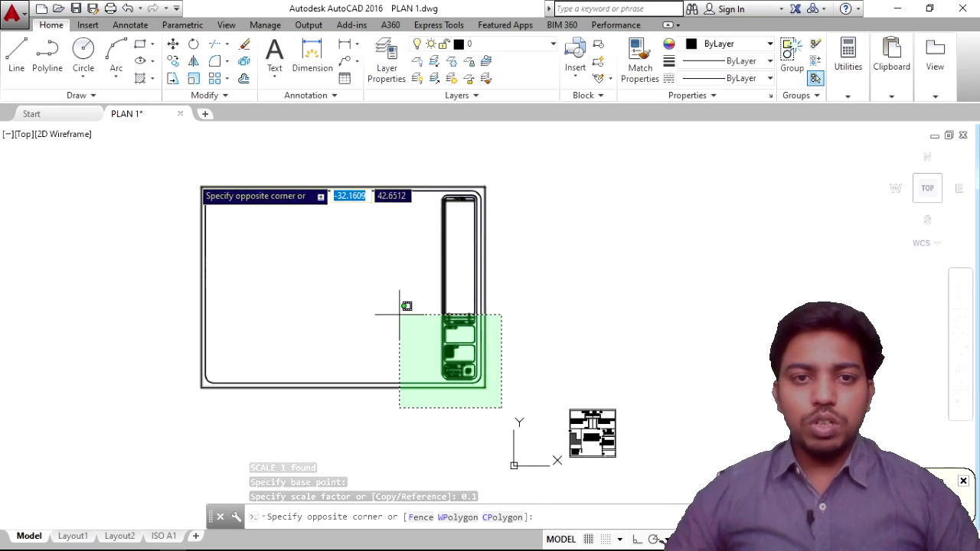
pyautogui.click(157, 153)
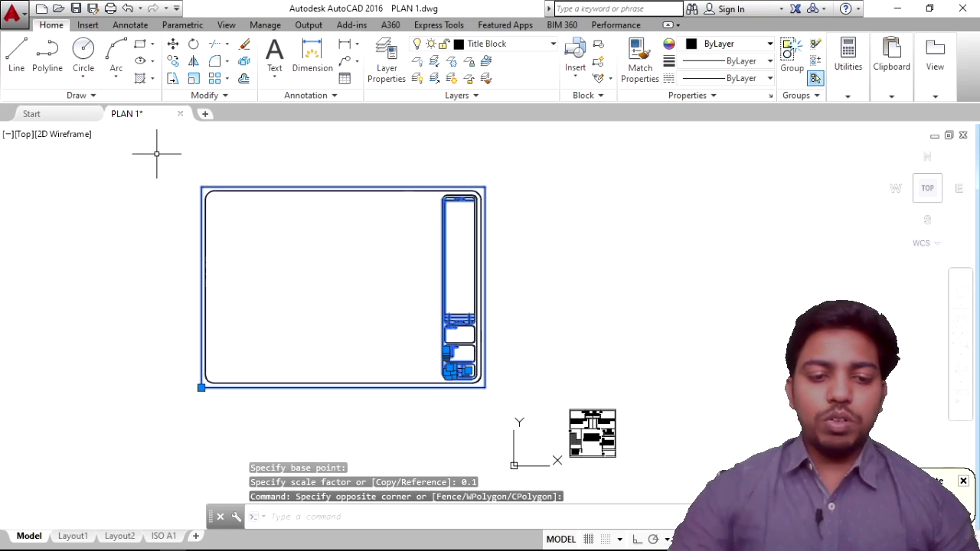
pyautogui.write('sc')
pyautogui.press('Return')
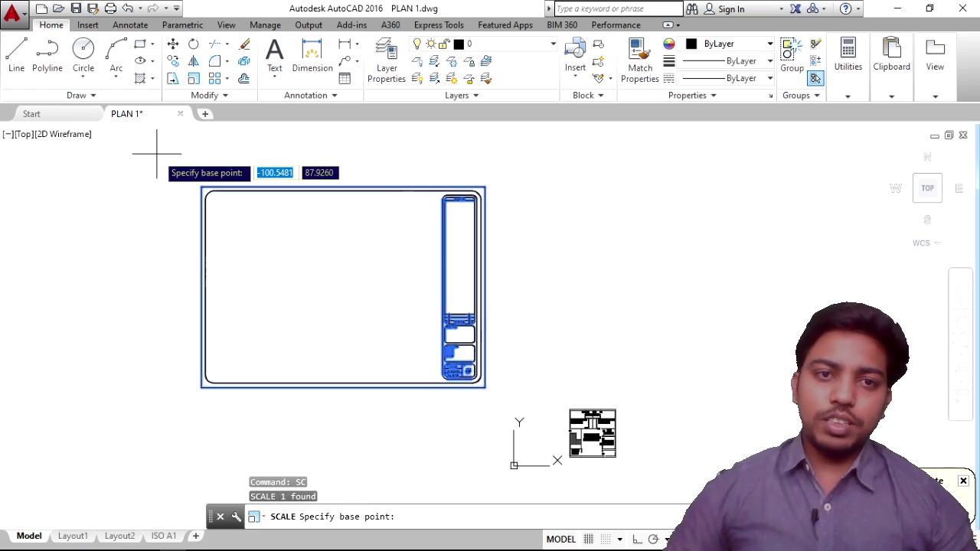
pyautogui.click(320, 286)
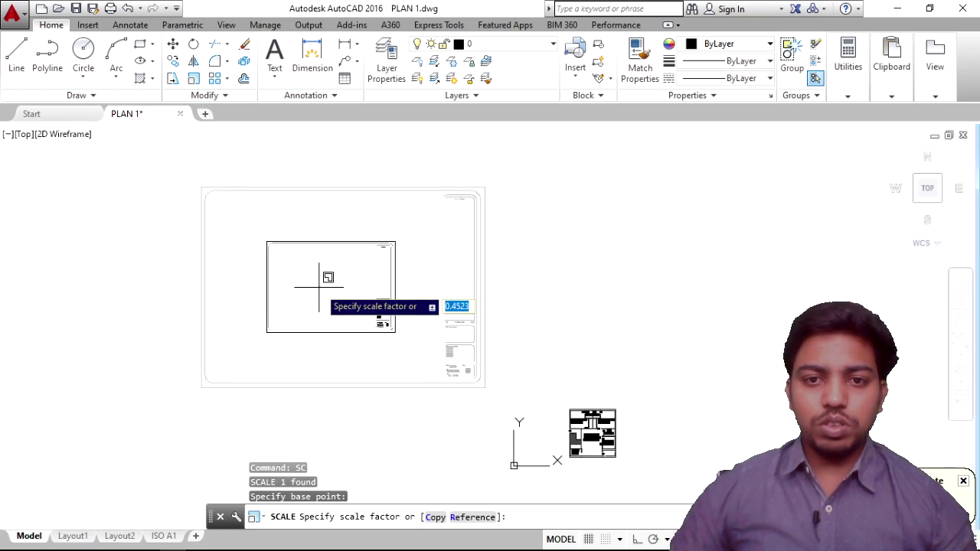
pyautogui.click(319, 286)
# Move the title block so that its sheet border encloses the floor plan.
pyautogui.scroll(2, 318, 286)
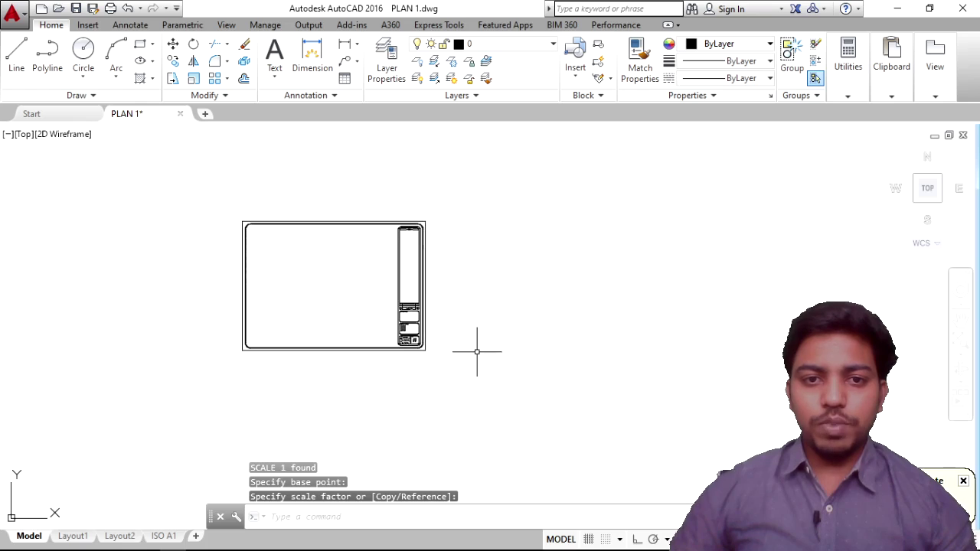
pyautogui.moveTo(533, 390); pyautogui.dragTo(511, 338, button='middle')
pyautogui.moveTo(742, 464); pyautogui.dragTo(694, 385, button='middle')
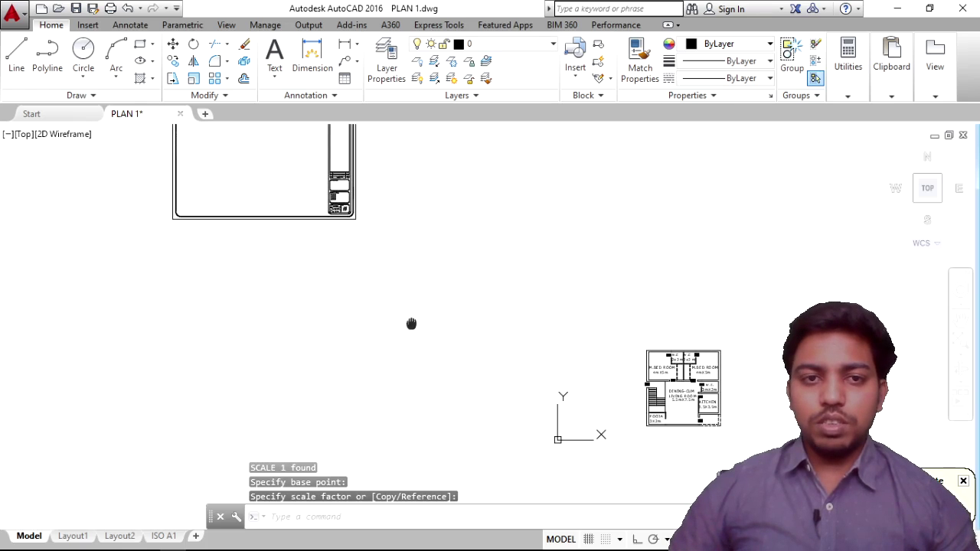
pyautogui.moveTo(368, 253); pyautogui.dragTo(400, 302, button='middle')
pyautogui.click(401, 302)
pyautogui.click(314, 221)
pyautogui.write('m')
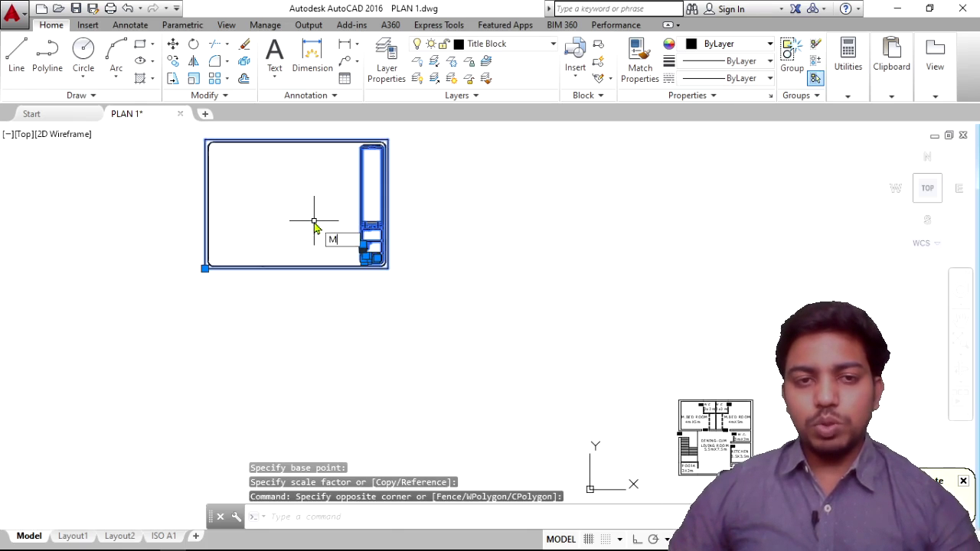
pyautogui.press('Return')
pyautogui.click(314, 220)
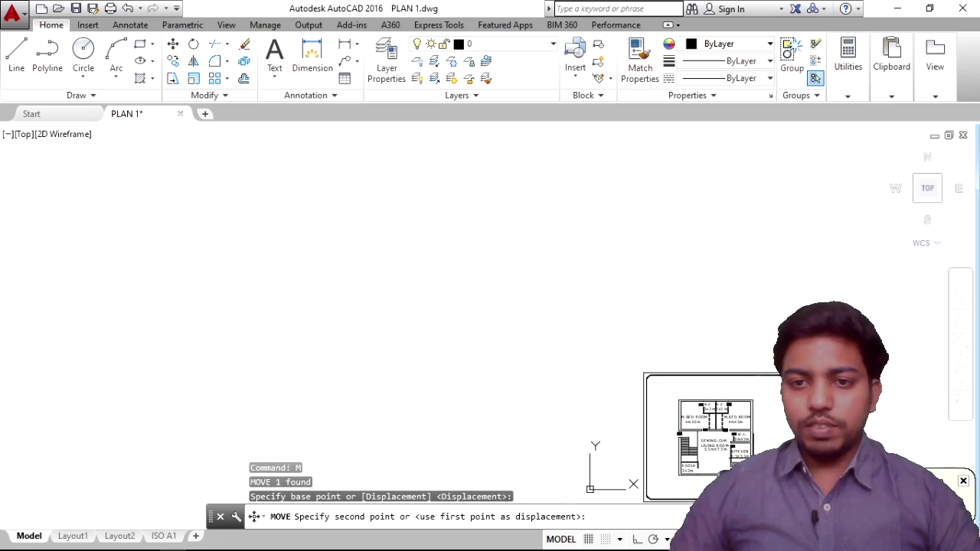
pyautogui.click(754, 453)
# Scale the title block by a factor of about 0.8 so the sheet fits more closely around the floor plan.
pyautogui.moveTo(754, 453)
pyautogui.mouseDown(button='middle')
pyautogui.moveTo(456, 288)
pyautogui.moveTo(478, 362)
pyautogui.mouseUp(button='middle')
pyautogui.scroll(2, 455, 288)
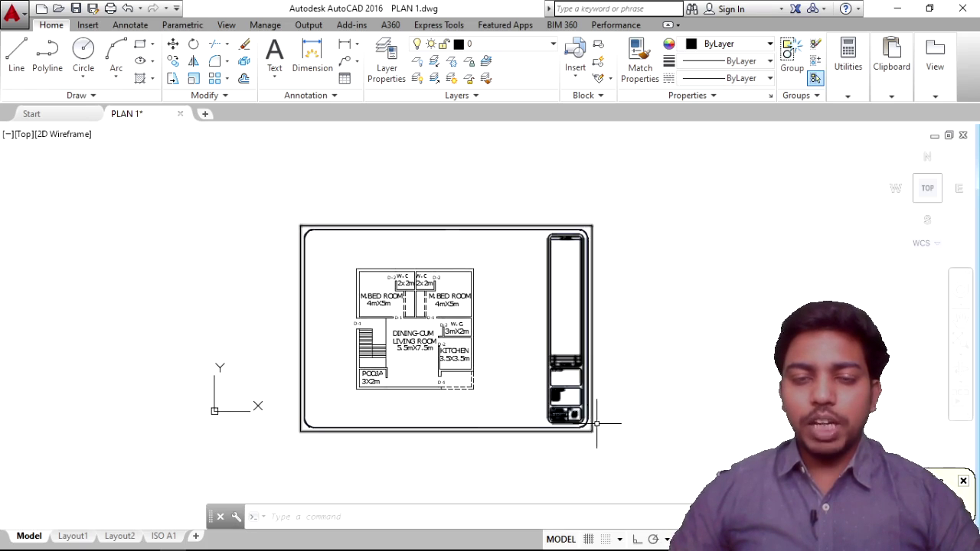
pyautogui.click(610, 467)
pyautogui.click(545, 383)
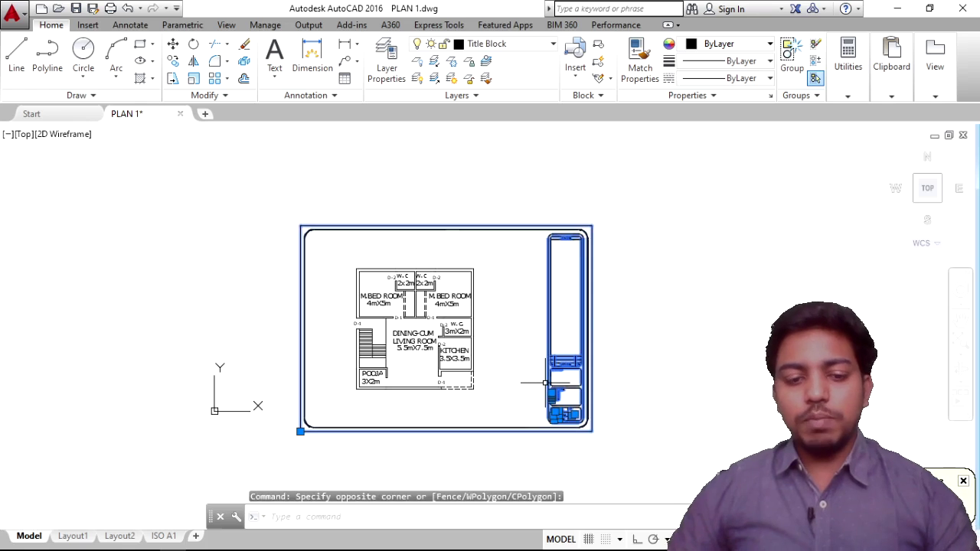
pyautogui.write('SC')
pyautogui.press('Return')
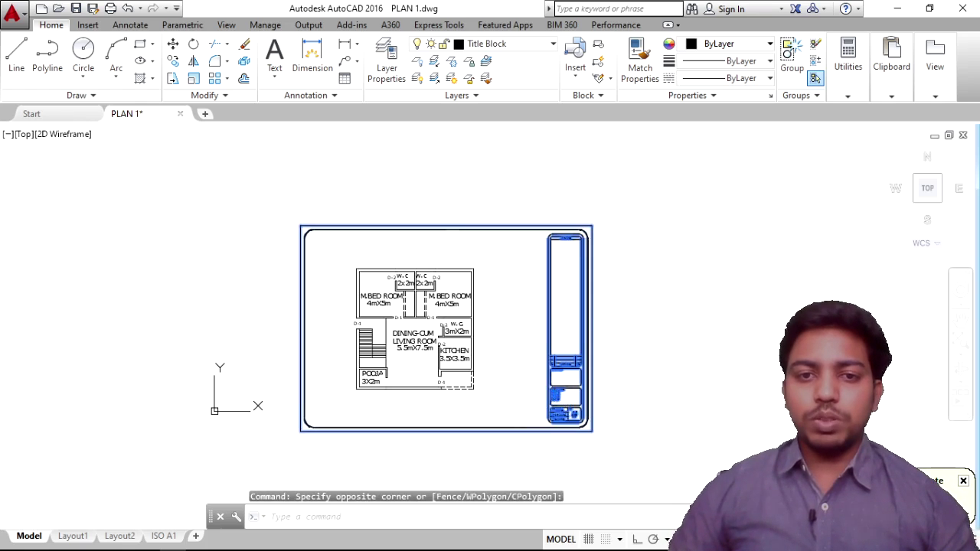
pyautogui.click(494, 328)
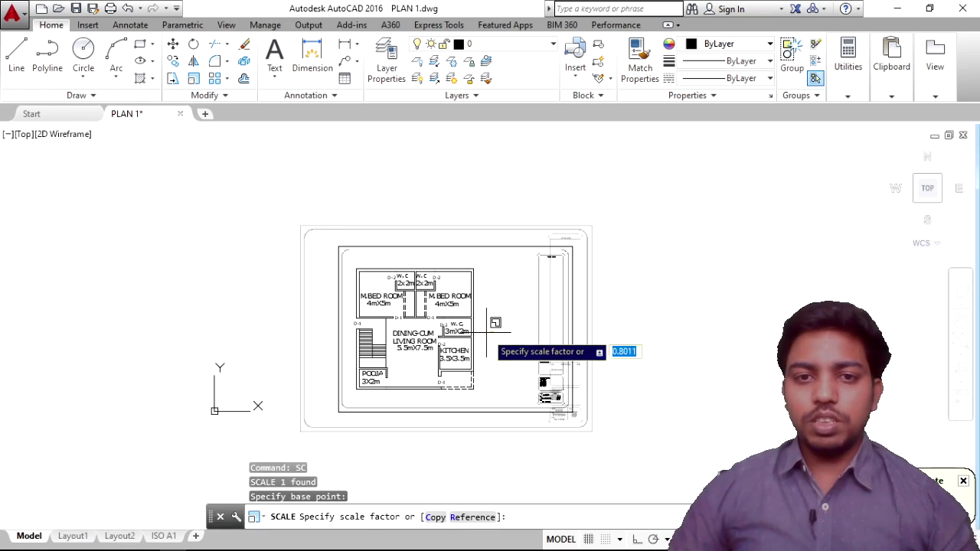
pyautogui.click(487, 332)
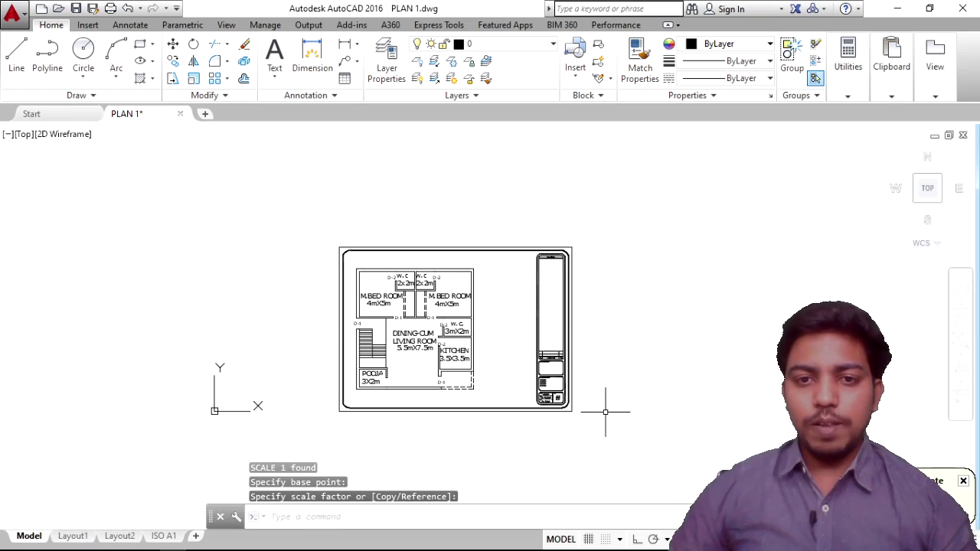
pyautogui.scroll(2, 544, 390)
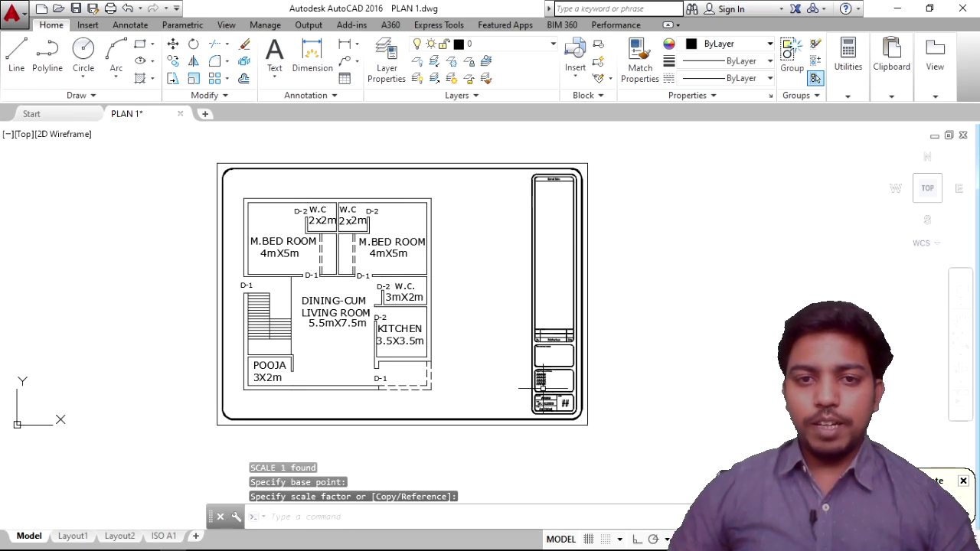
# Scale the title block down by a factor of about 0.9 from a base point inside the sheet.
pyautogui.click(608, 421)
pyautogui.click(511, 373)
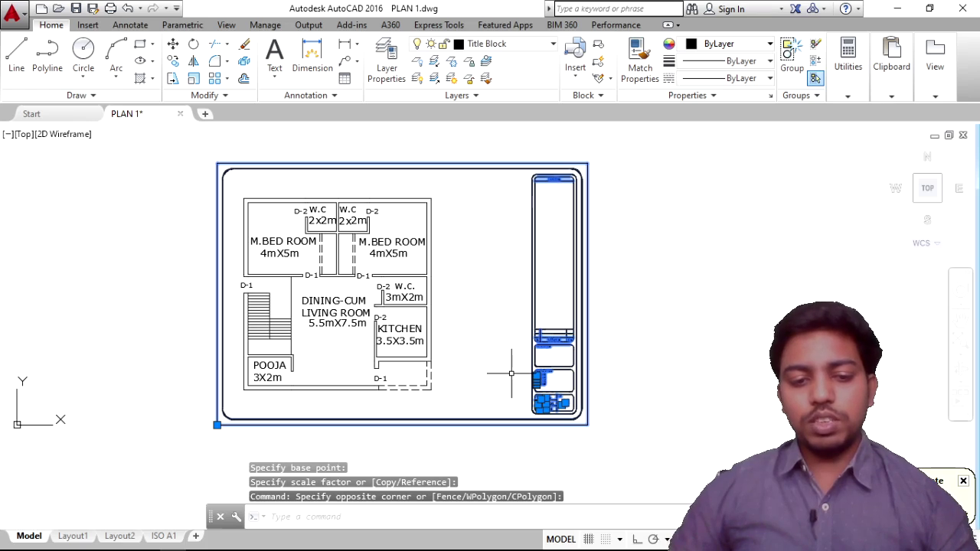
pyautogui.write('s')
pyautogui.press('Return')
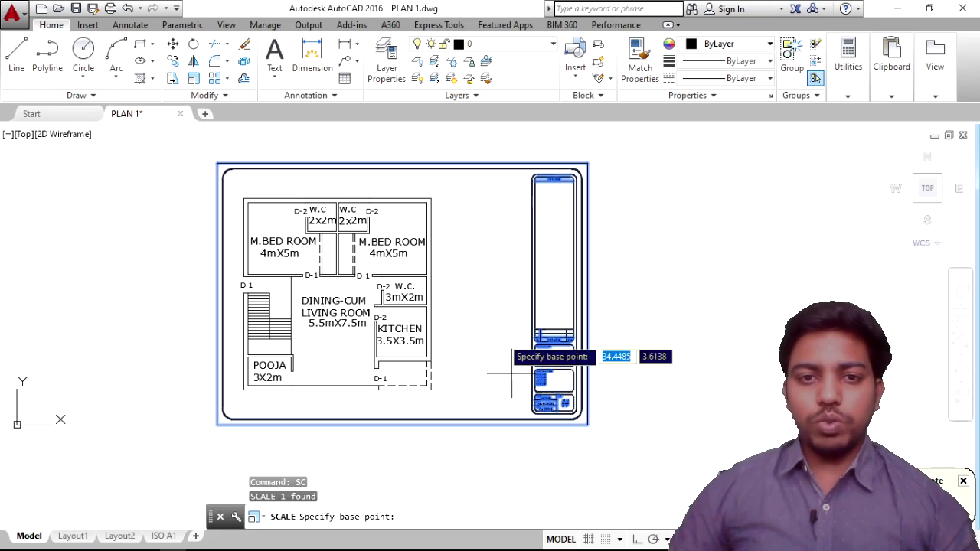
pyautogui.click(463, 301)
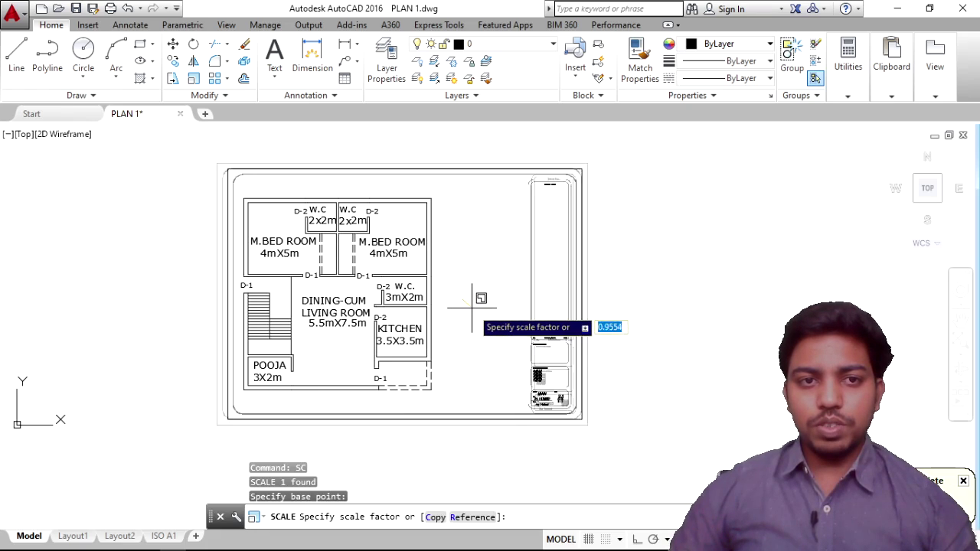
pyautogui.click(471, 308)
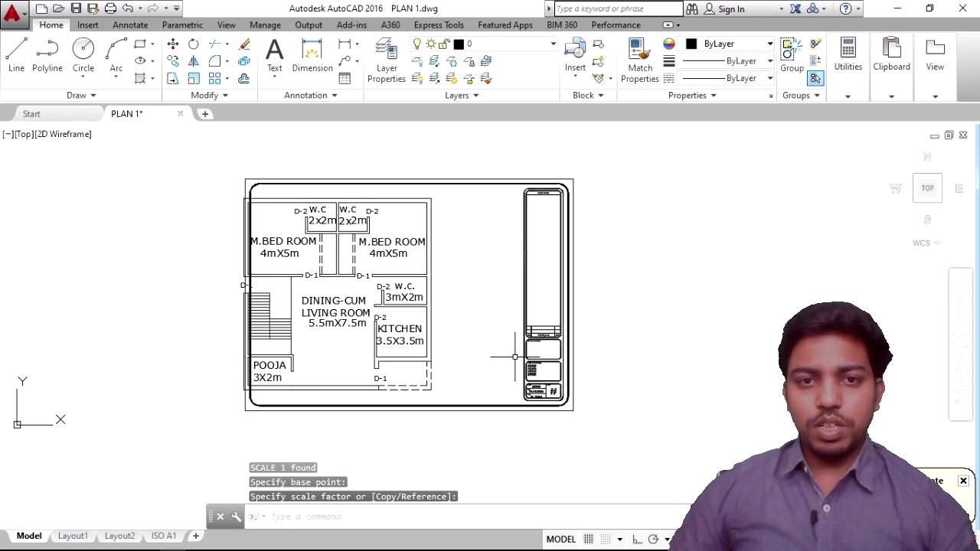
# Move the title block horizontally so that its sheet border encloses the whole floor plan.
pyautogui.click(632, 419)
pyautogui.click(501, 337)
pyautogui.write('m')
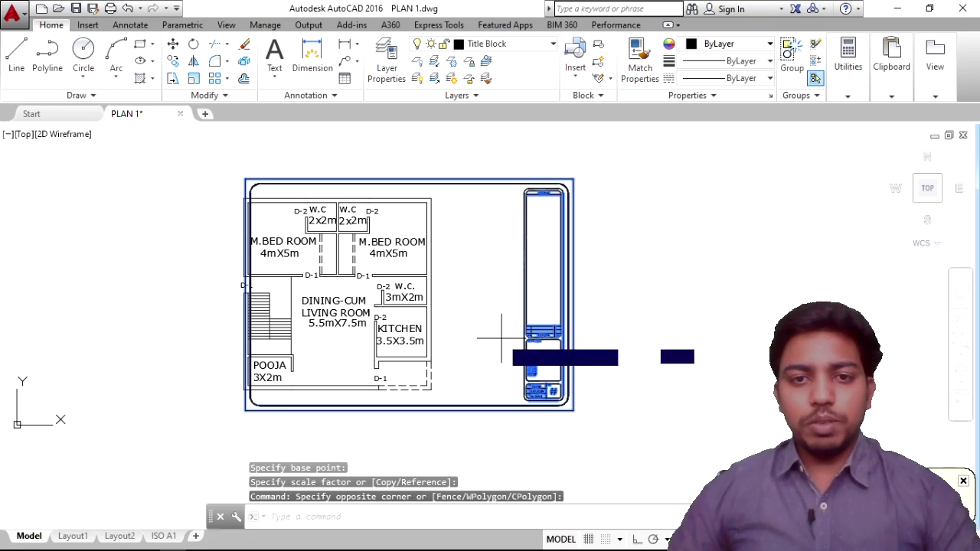
pyautogui.press('Return')
pyautogui.click(512, 331)
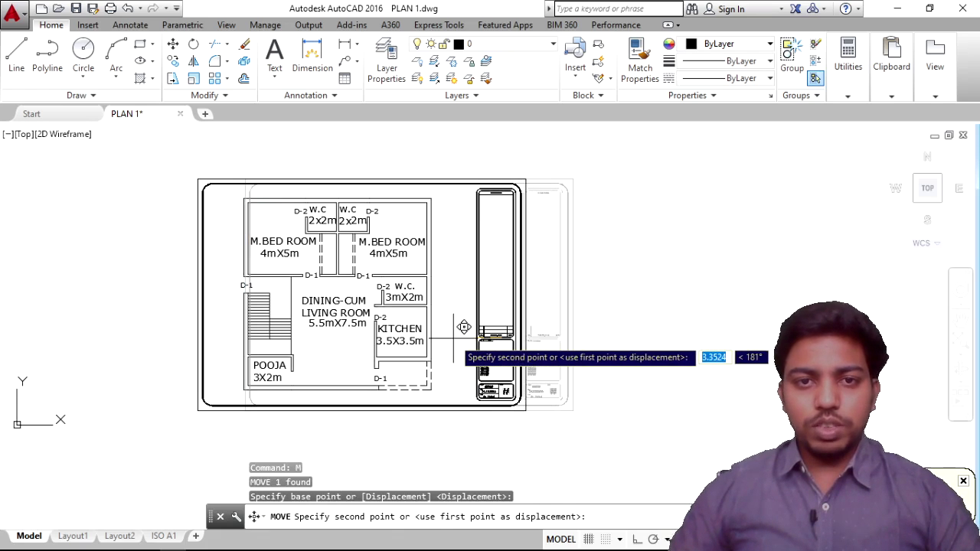
pyautogui.click(456, 338)
pyautogui.scroll(4, 452, 348)
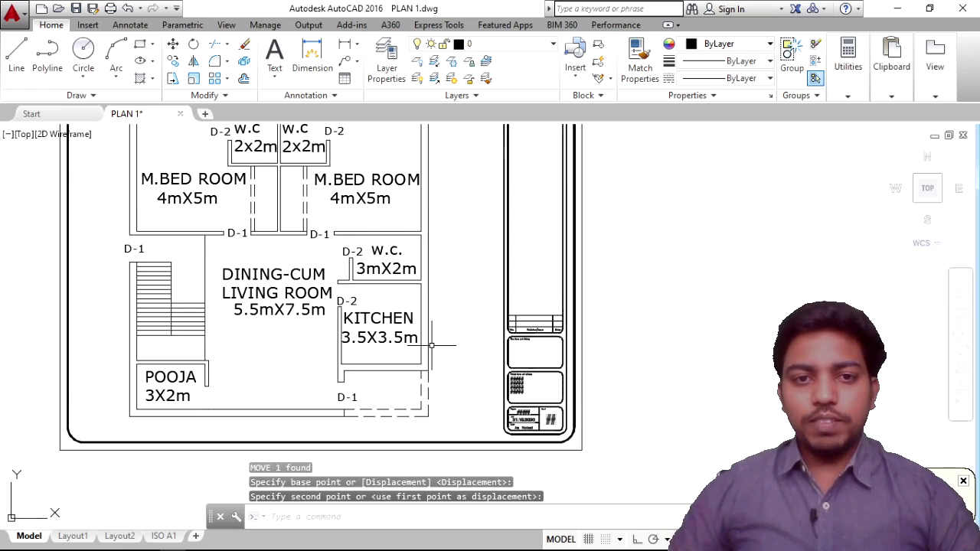
pyautogui.scroll(-2, 448, 358)
pyautogui.scroll(-3, 586, 475)
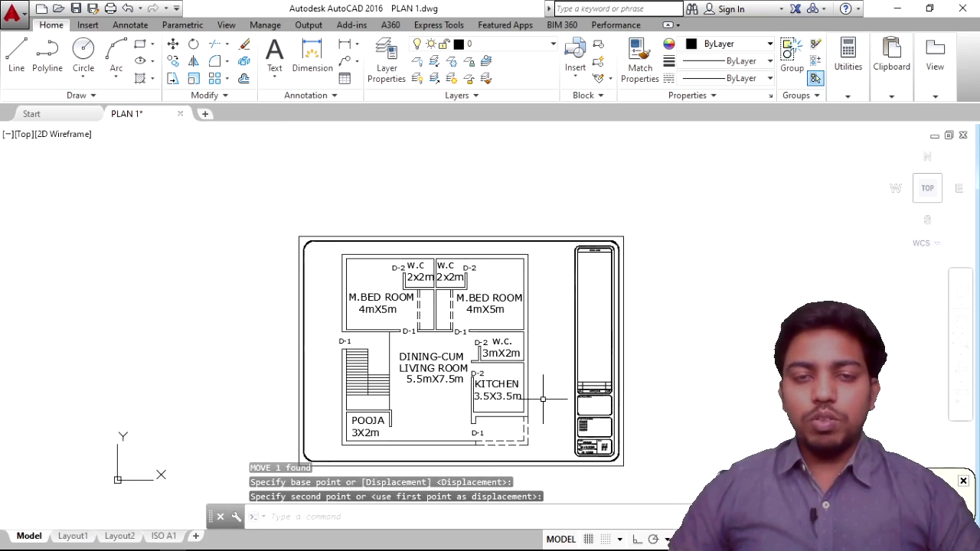
# Open the title block's attributes for editing, then enlarge and reposition the editor so all attributes and the block's text fields are visible.
pyautogui.scroll(4, 586, 480)
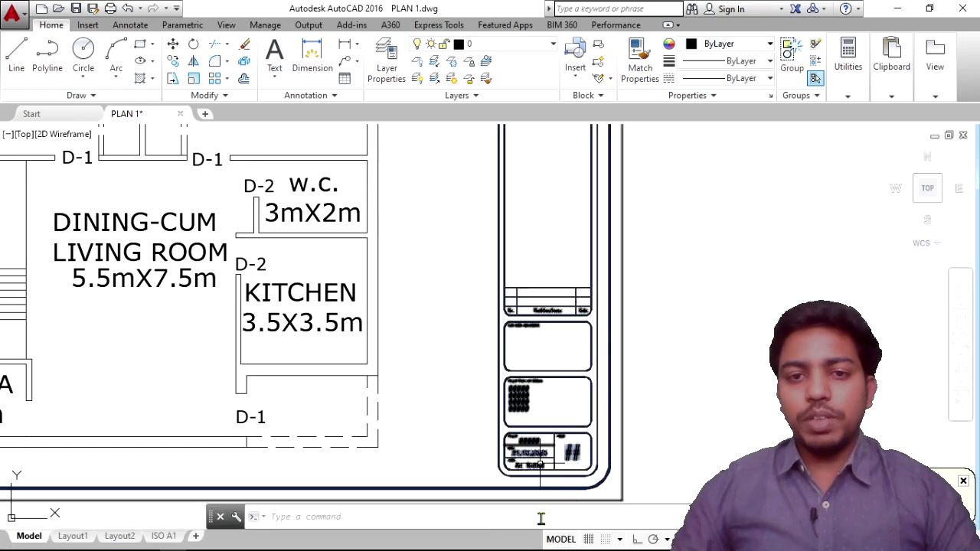
pyautogui.scroll(-2, 516, 390)
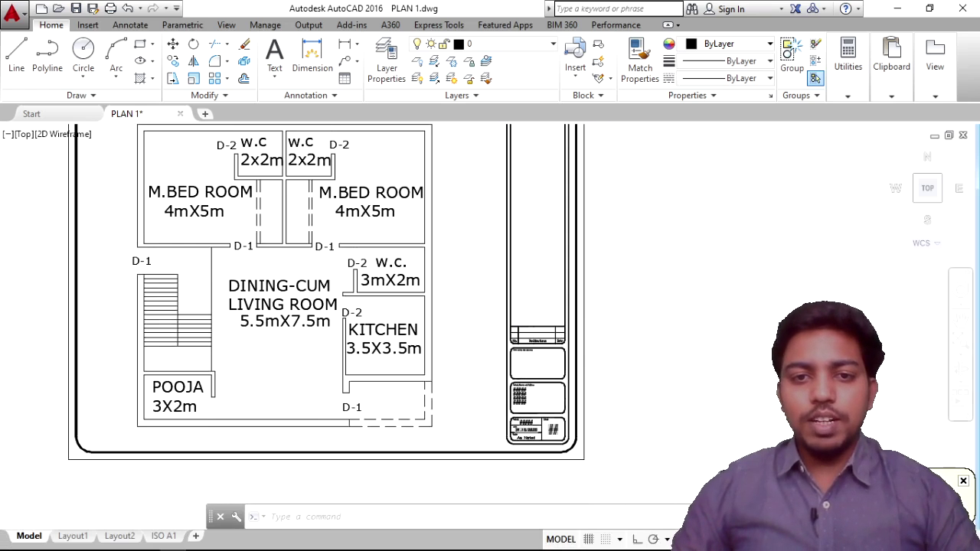
pyautogui.scroll(4, 490, 408)
pyautogui.moveTo(586, 406); pyautogui.dragTo(573, 306, button='middle')
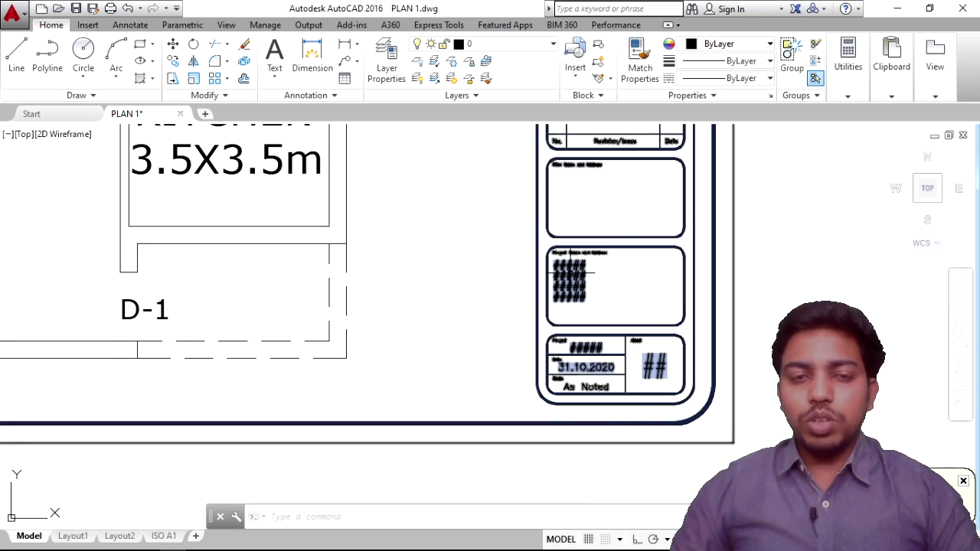
pyautogui.scroll(2, 571, 272)
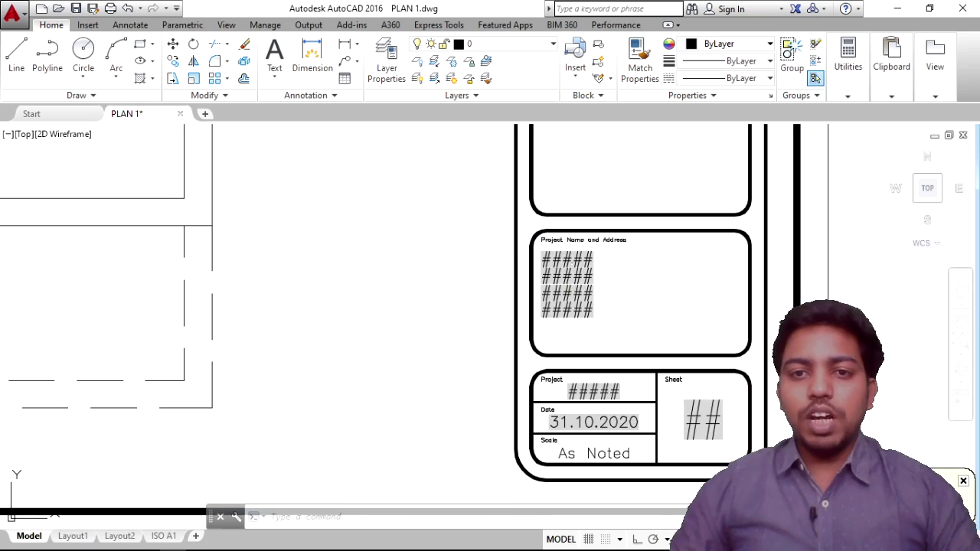
pyautogui.click(562, 329)
pyautogui.press('Escape')
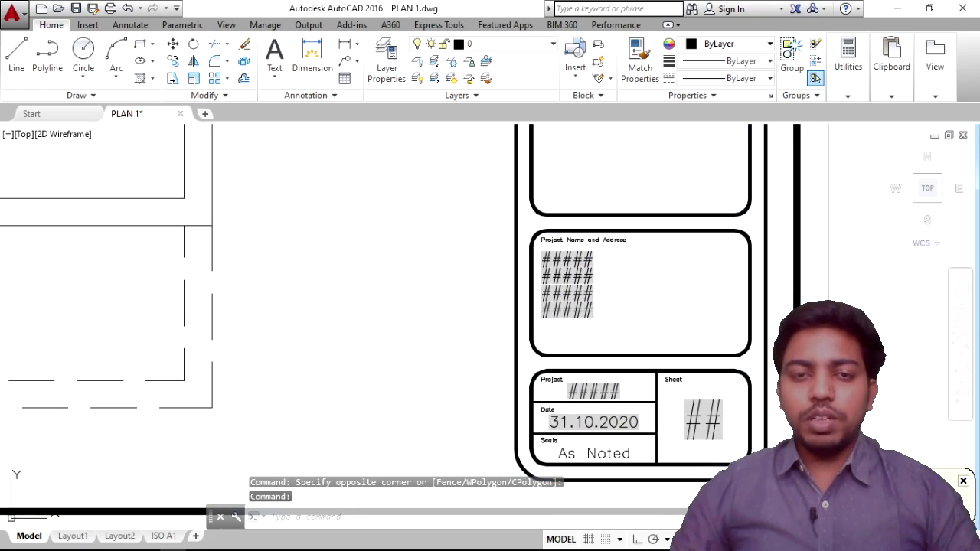
pyautogui.doubleClick(569, 284)
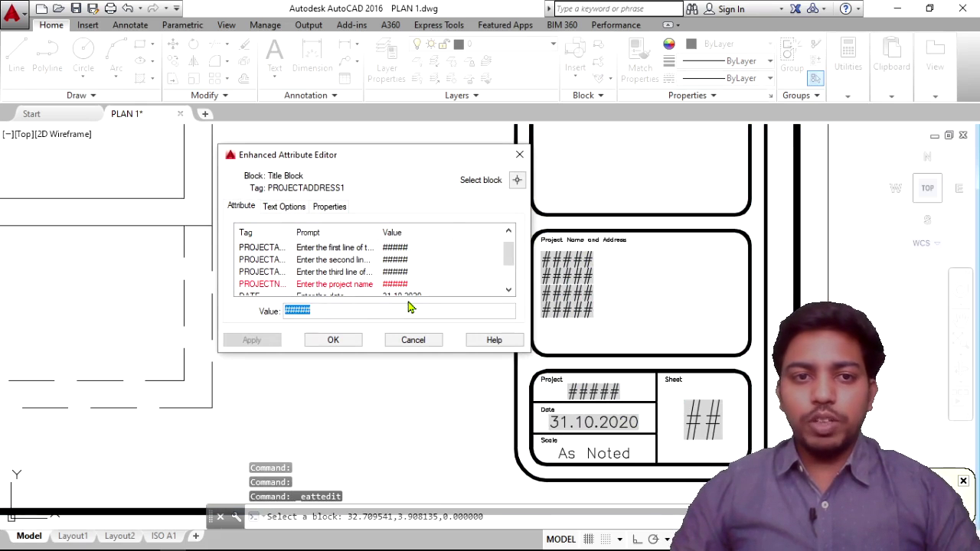
pyautogui.scroll(1, 392, 277)
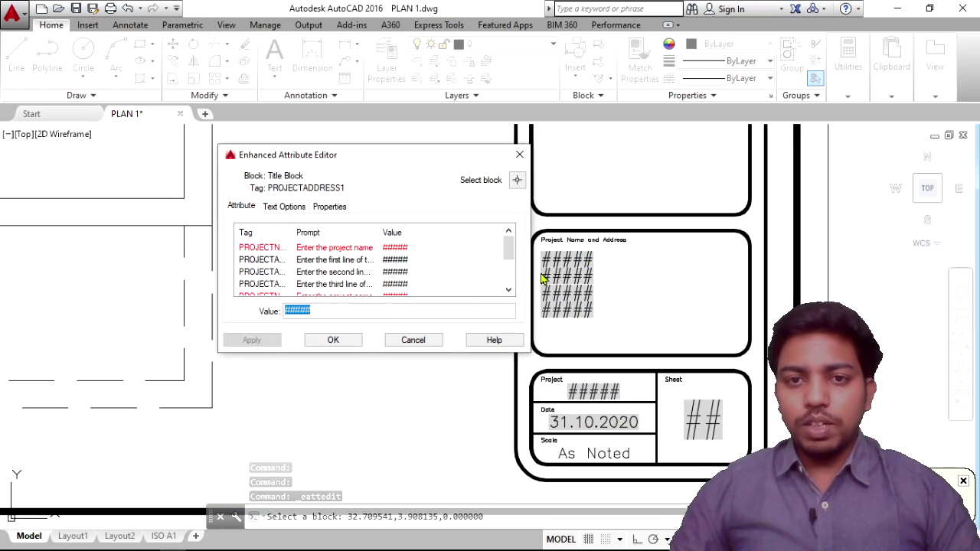
pyautogui.click(260, 248)
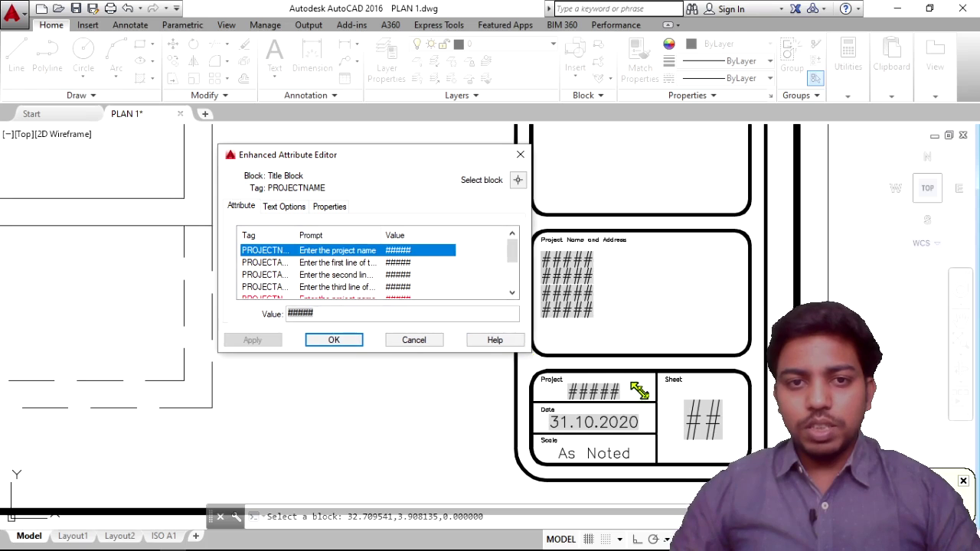
pyautogui.moveTo(528, 351); pyautogui.dragTo(615, 405)
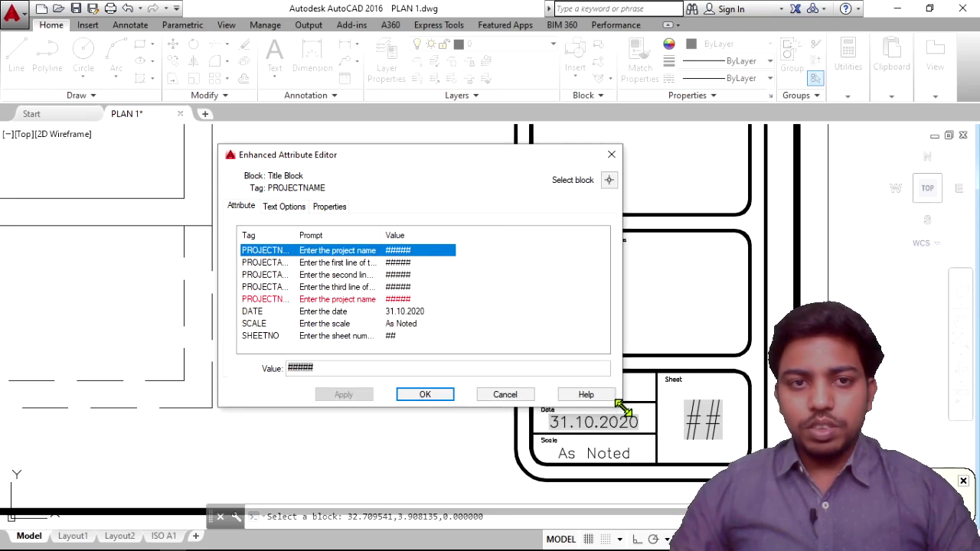
pyautogui.moveTo(405, 162); pyautogui.dragTo(269, 128)
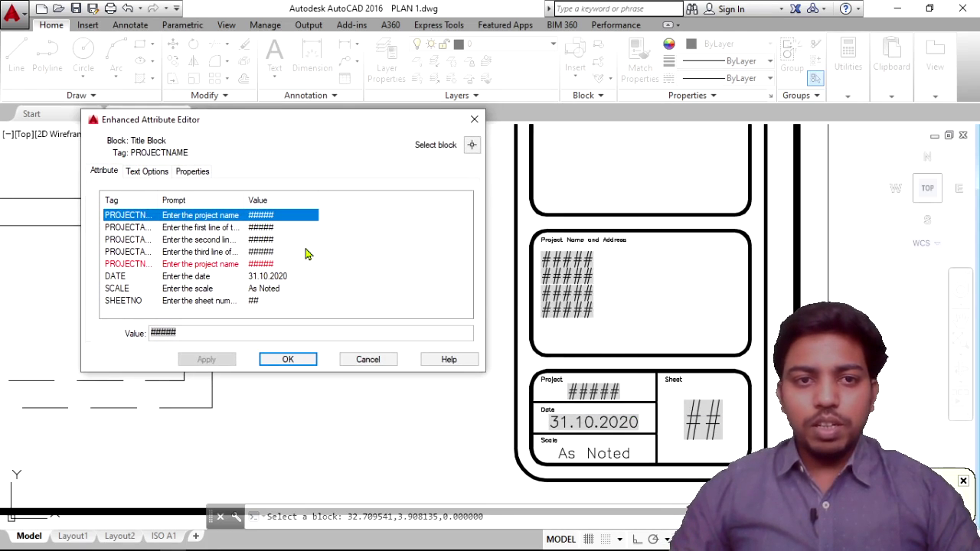
# Set the first project name attribute of the title block to SAMPLE BUILDING PLAN.
pyautogui.click(179, 334)
pyautogui.moveTo(186, 334); pyautogui.dragTo(143, 335)
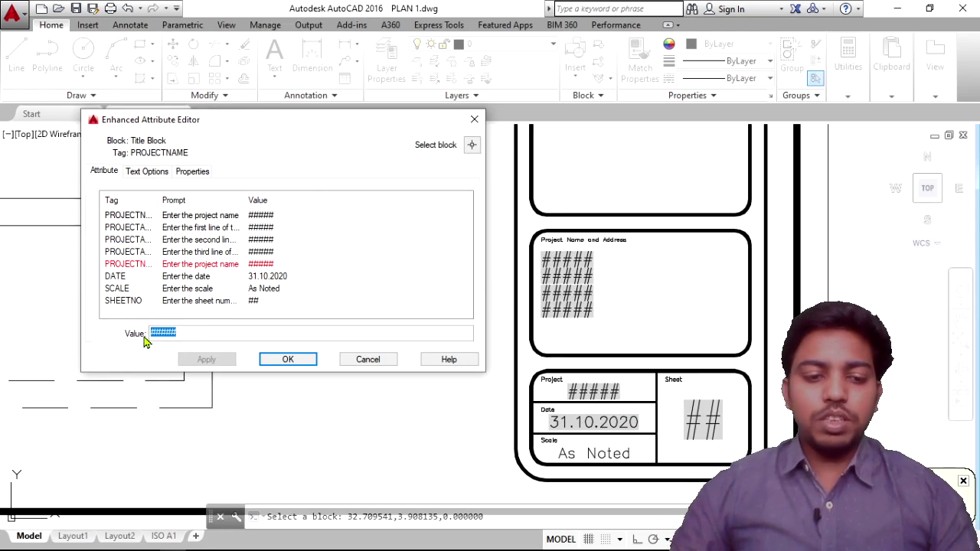
pyautogui.write('SA')
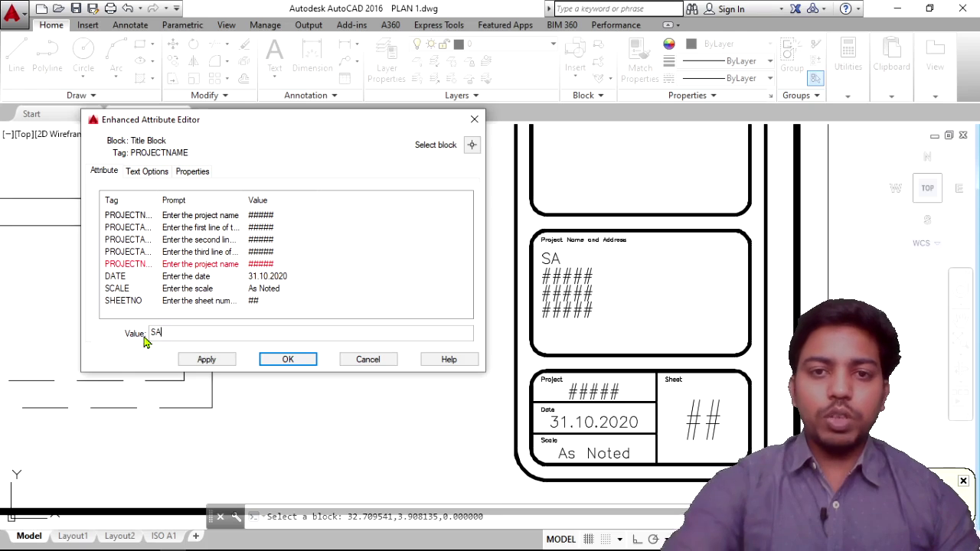
pyautogui.write('MPLE B')
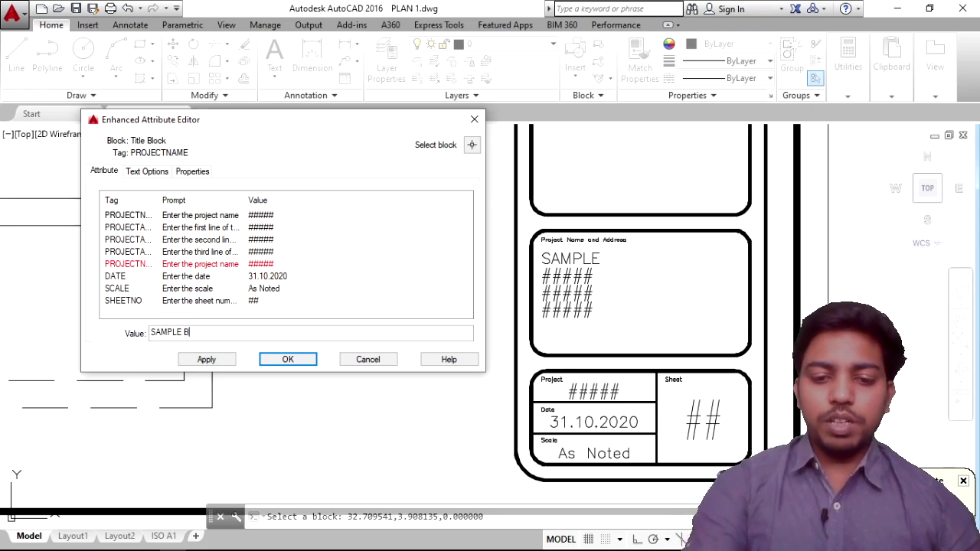
pyautogui.write('UILDING PLAN')
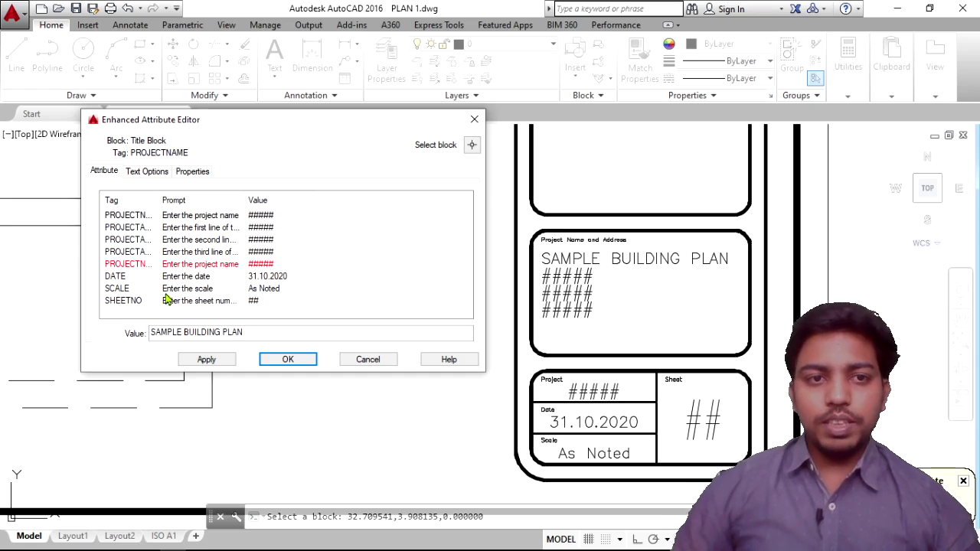
# Set the first project address line of the title block to RESIDENTIAL PLAN.
pyautogui.click(253, 229)
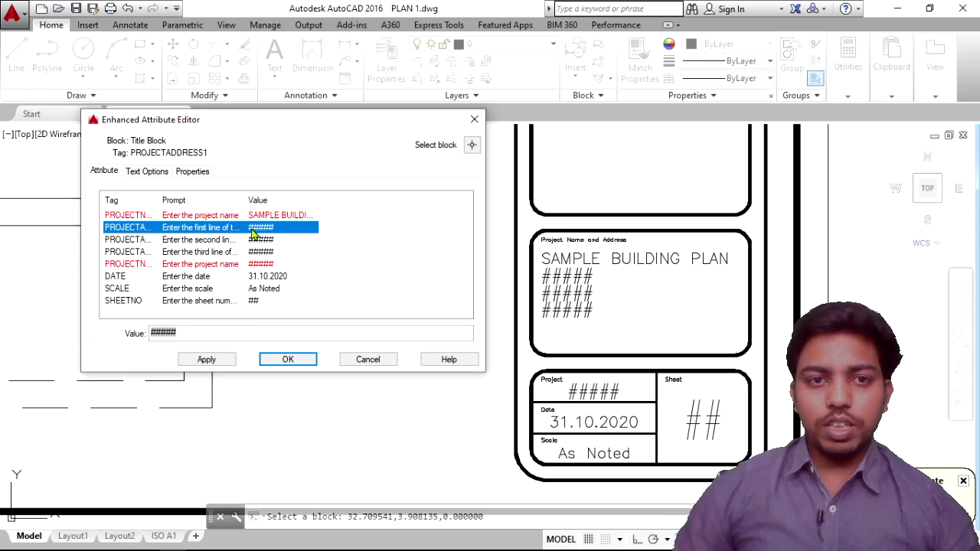
pyautogui.doubleClick(194, 328)
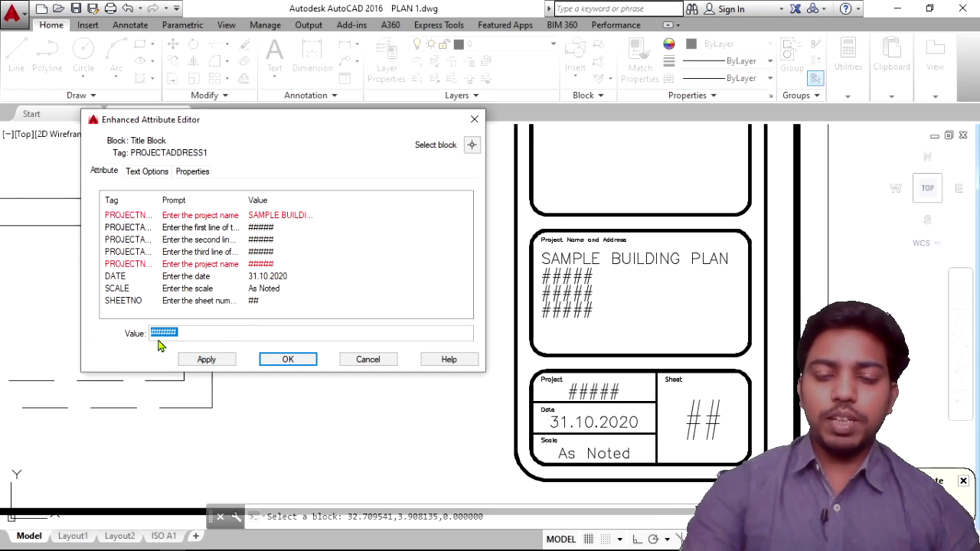
pyautogui.write('Pl')
pyautogui.write('S')
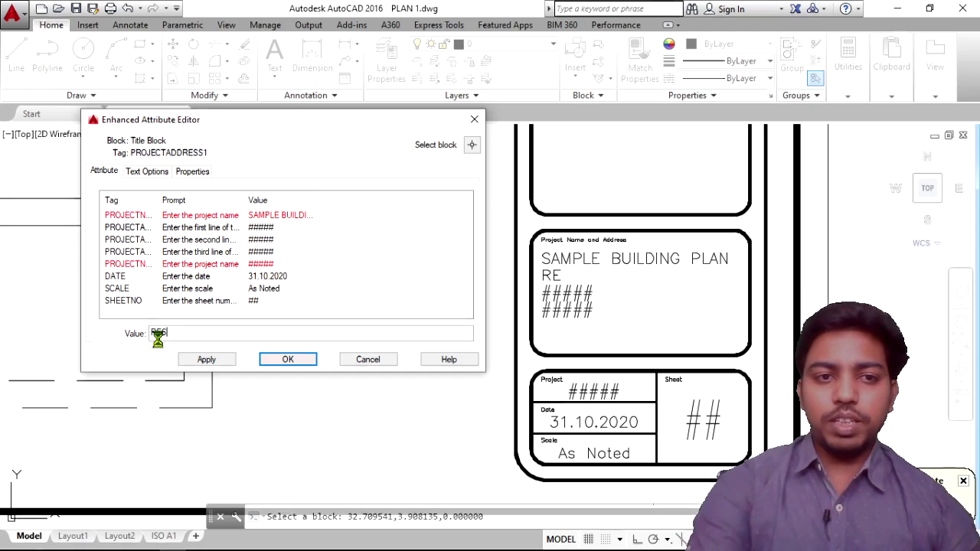
pyautogui.write('IDENT')
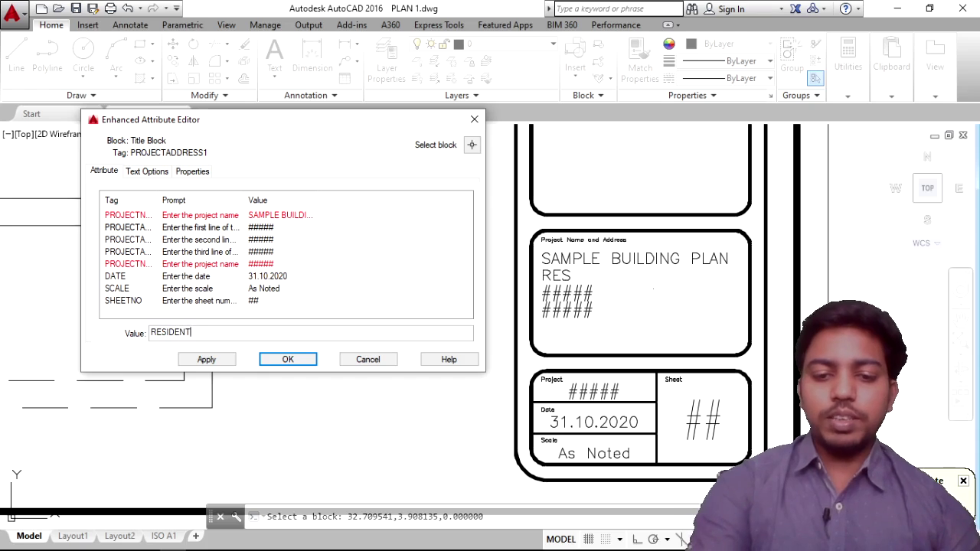
pyautogui.write('IAL')
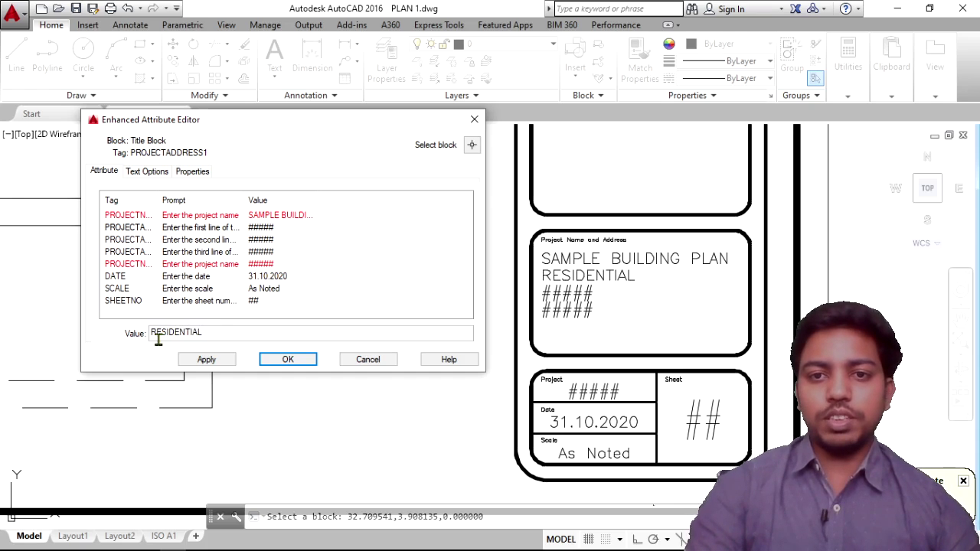
pyautogui.write(' PLAM')
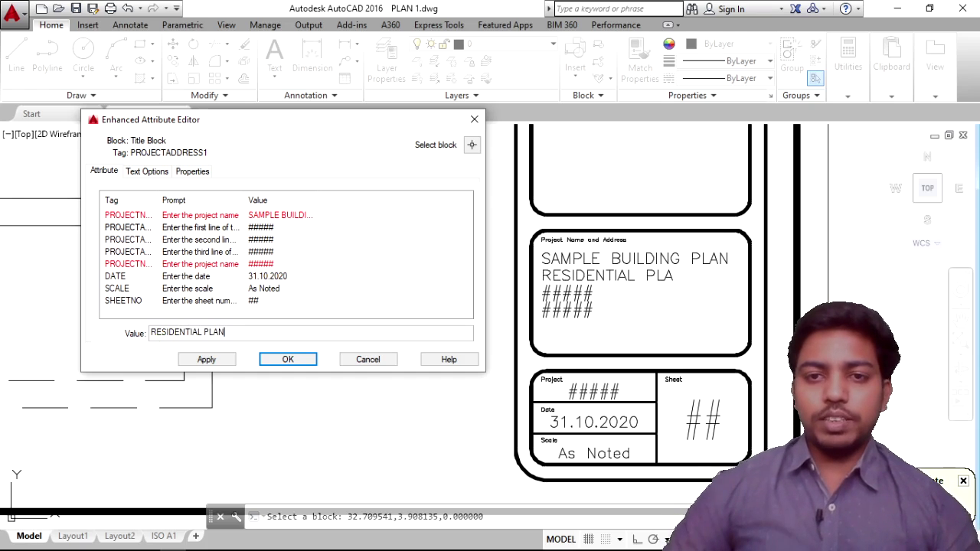
pyautogui.click(266, 239)
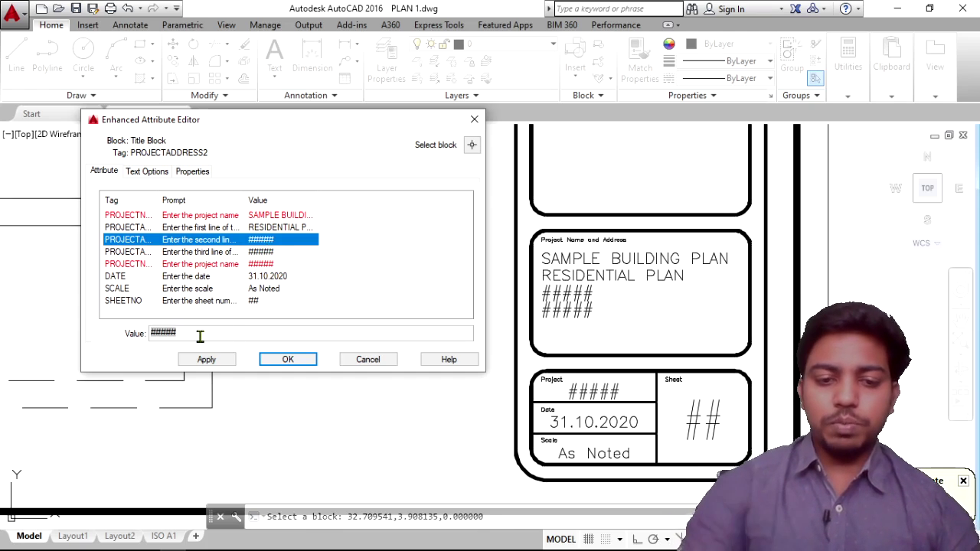
pyautogui.write('dR')
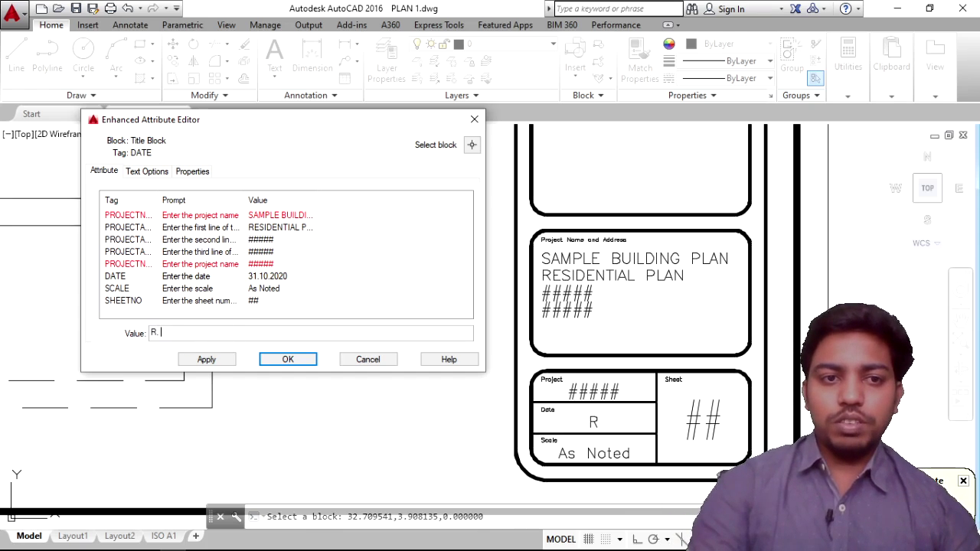
pyautogui.write('.')
pyautogui.write('D')
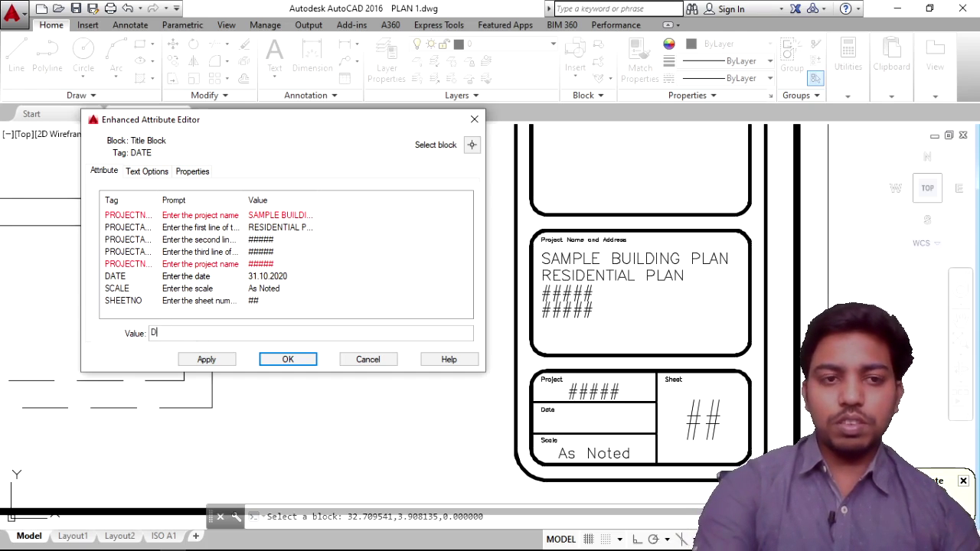
pyautogui.write('R RA')
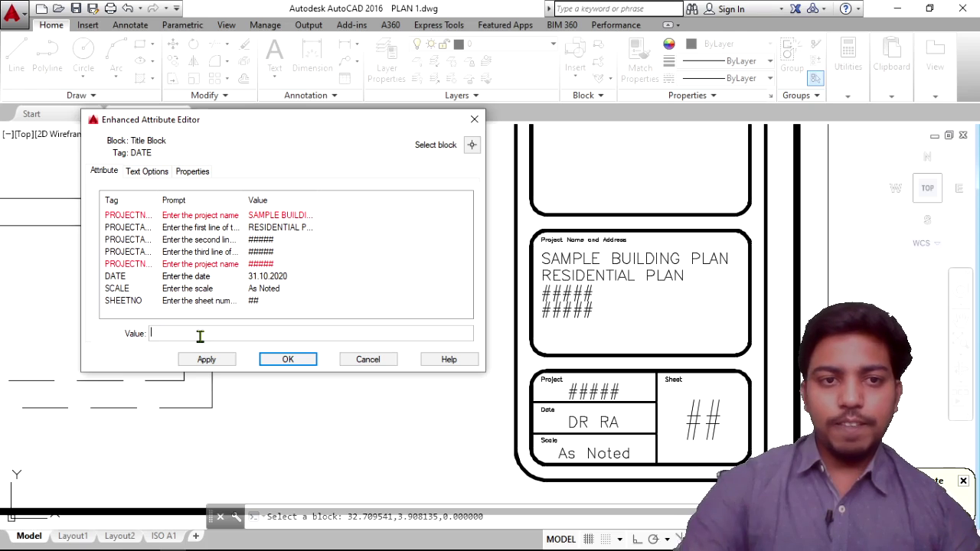
# Set the second project address line of the title block to the project's locality name.
pyautogui.click(260, 242)
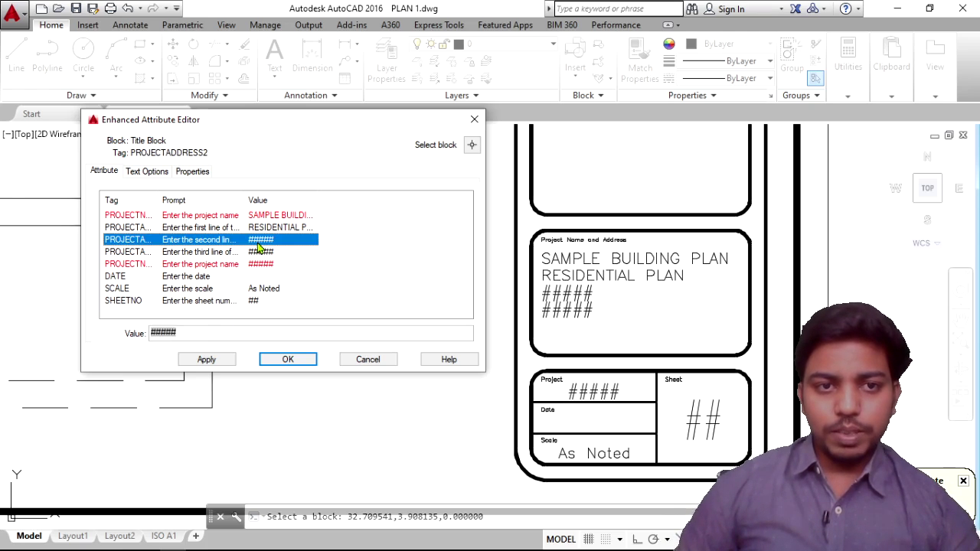
pyautogui.click(186, 335)
pyautogui.press('BackSpace')
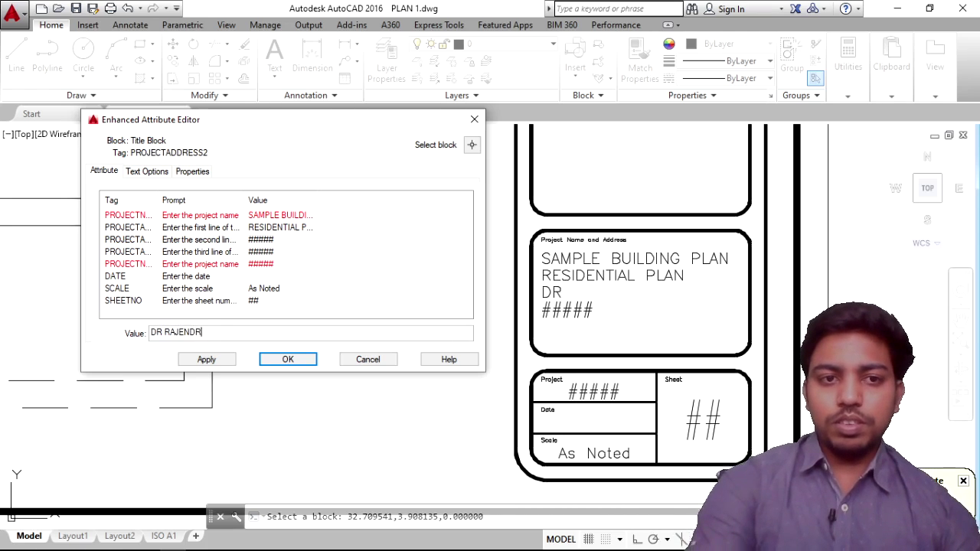
pyautogui.write('NAGAR')
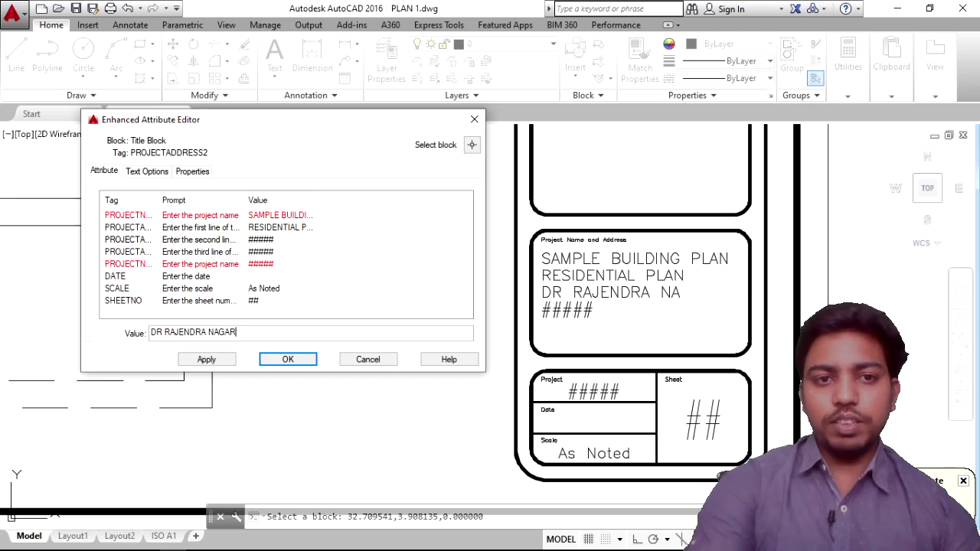
# Set the third project address line of the title block to the project's city name.
pyautogui.click(261, 255)
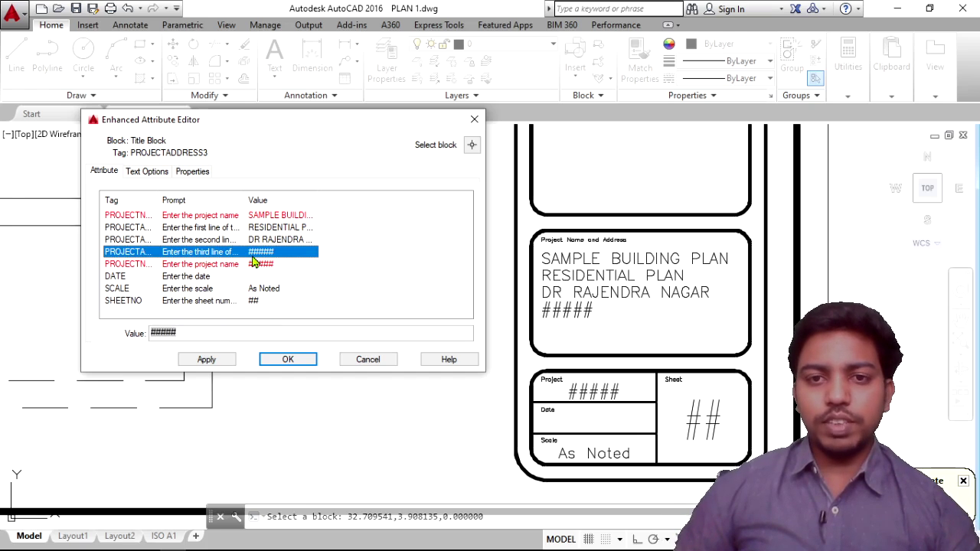
pyautogui.doubleClick(196, 333)
pyautogui.write('RAIPUR')
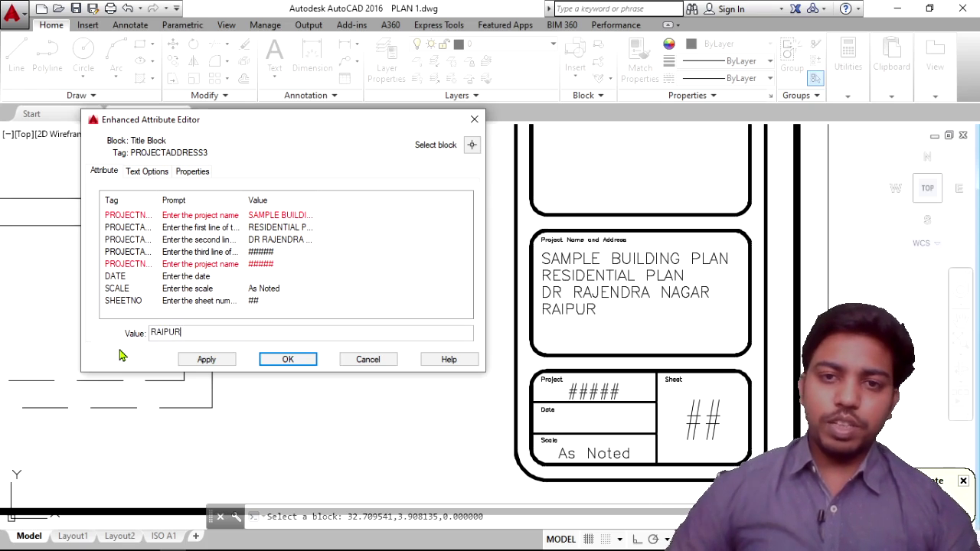
pyautogui.click(225, 265)
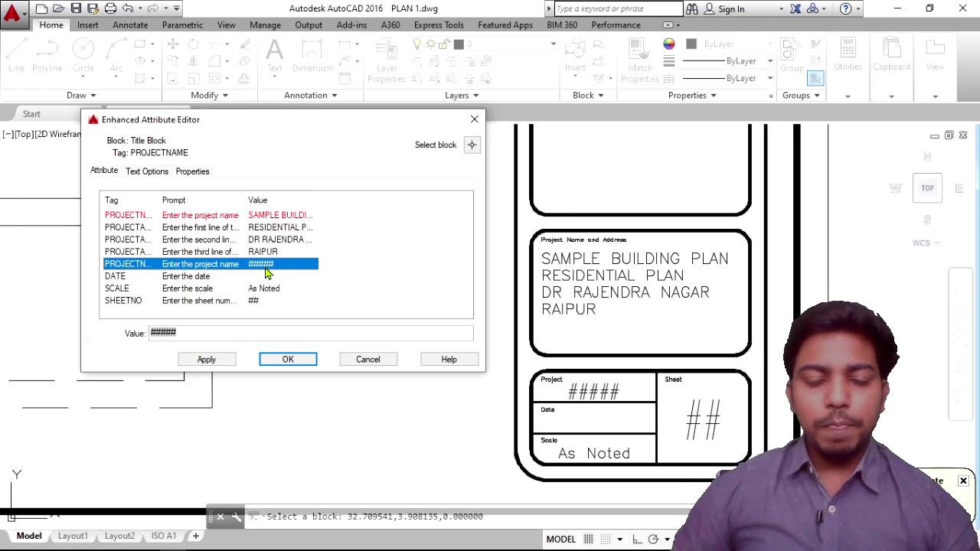
pyautogui.press('Tab')
pyautogui.write('LA')
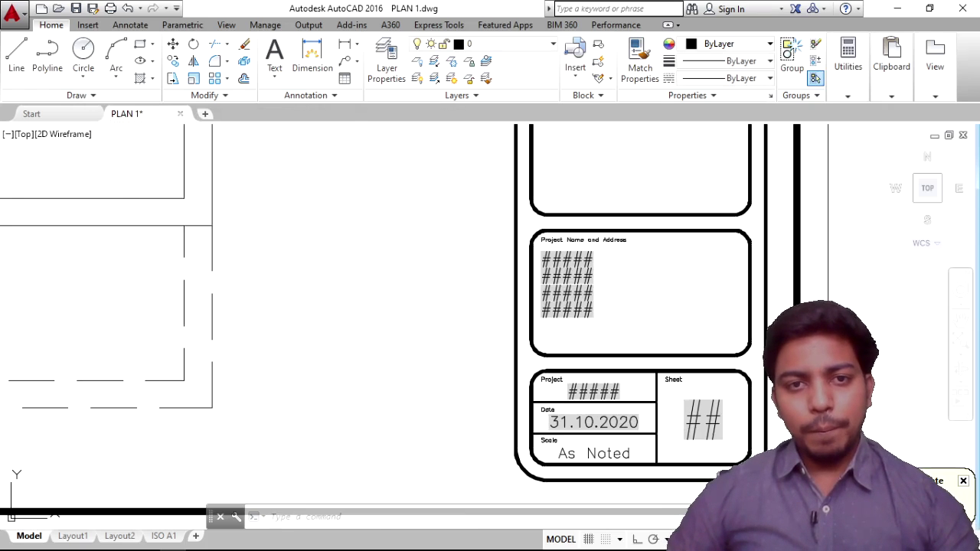
pyautogui.click(258, 248)
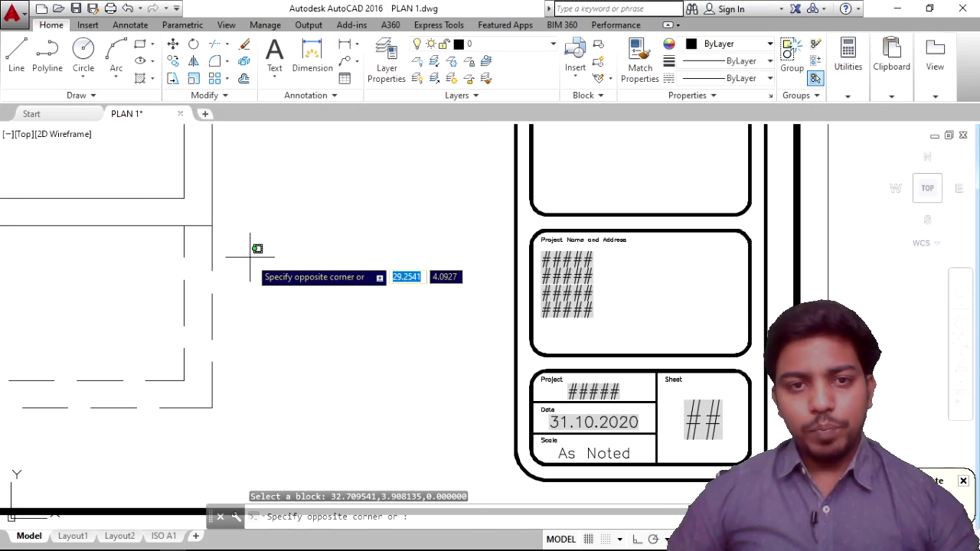
pyautogui.press('Escape')
pyautogui.click(245, 337)
pyautogui.click(591, 277)
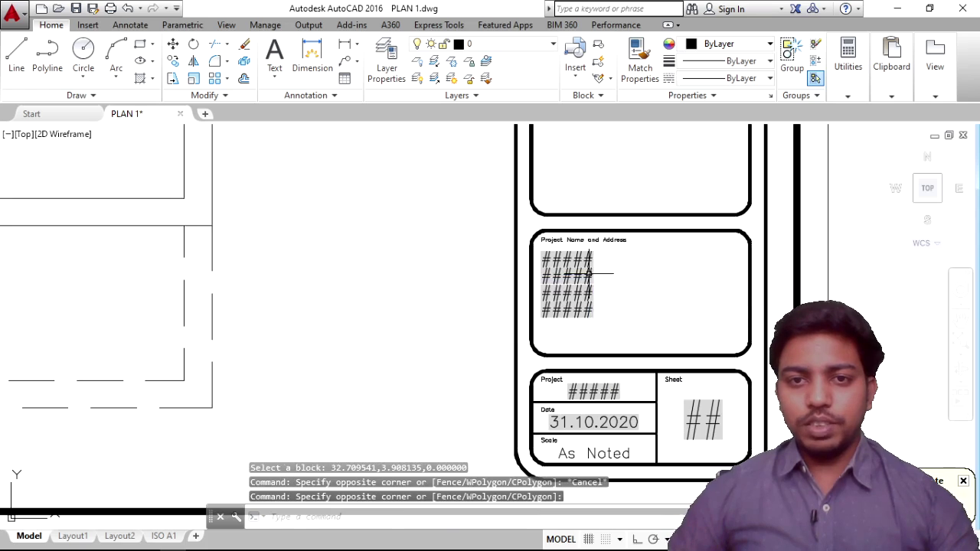
pyautogui.press('Escape')
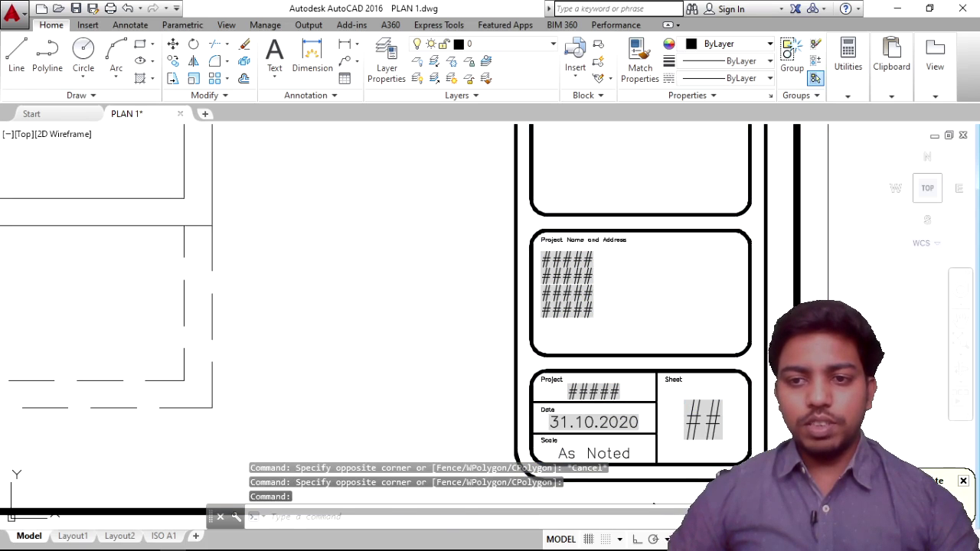
# Reopen the title block's attributes for editing and select the value of the first project name attribute, dismissing the Field dialog.
pyautogui.doubleClick(548, 331)
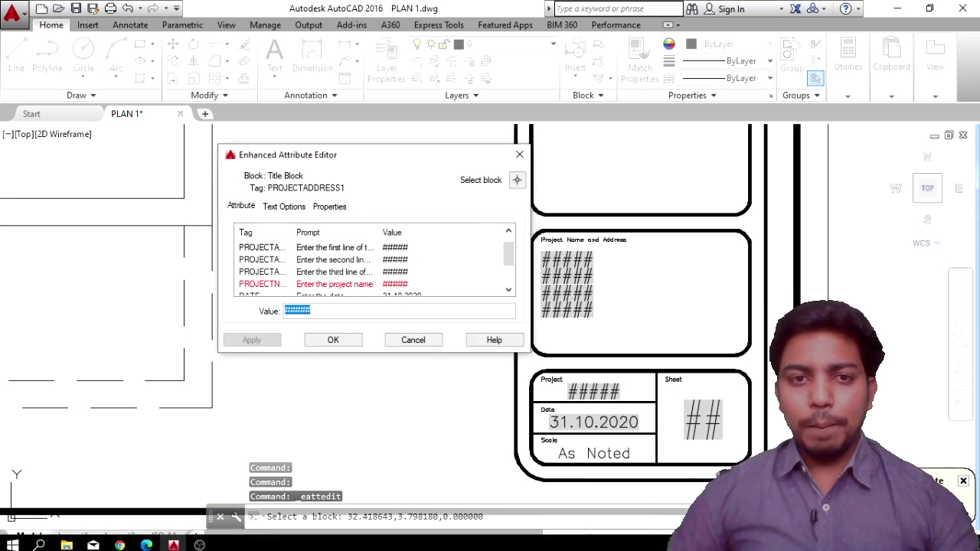
pyautogui.click(399, 252)
pyautogui.scroll(1, 405, 265)
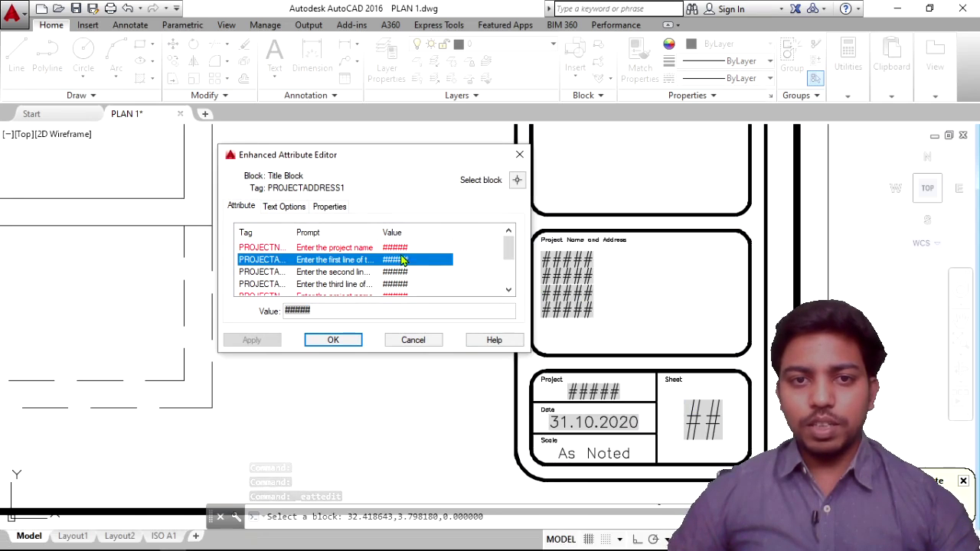
pyautogui.click(401, 249)
pyautogui.moveTo(344, 314); pyautogui.dragTo(239, 311)
pyautogui.doubleClick(295, 314)
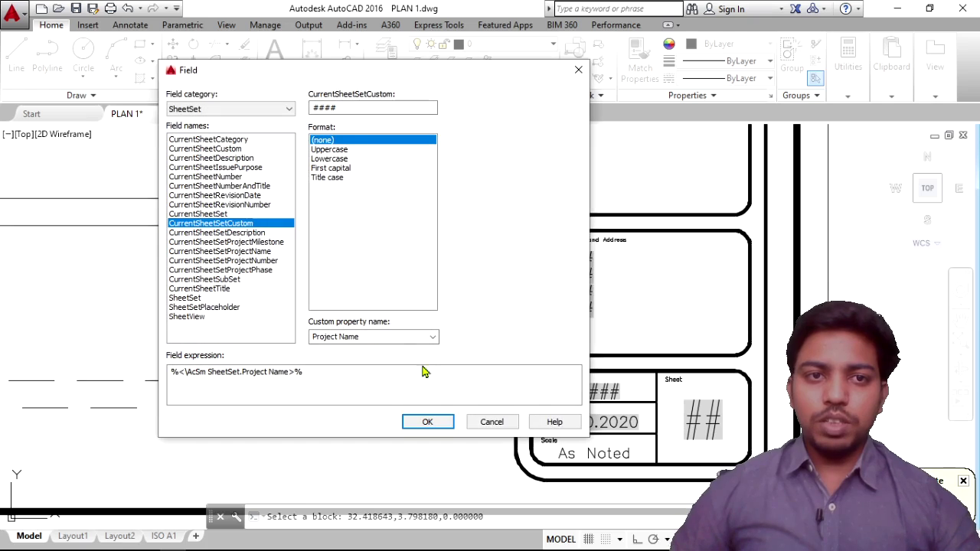
pyautogui.click(492, 422)
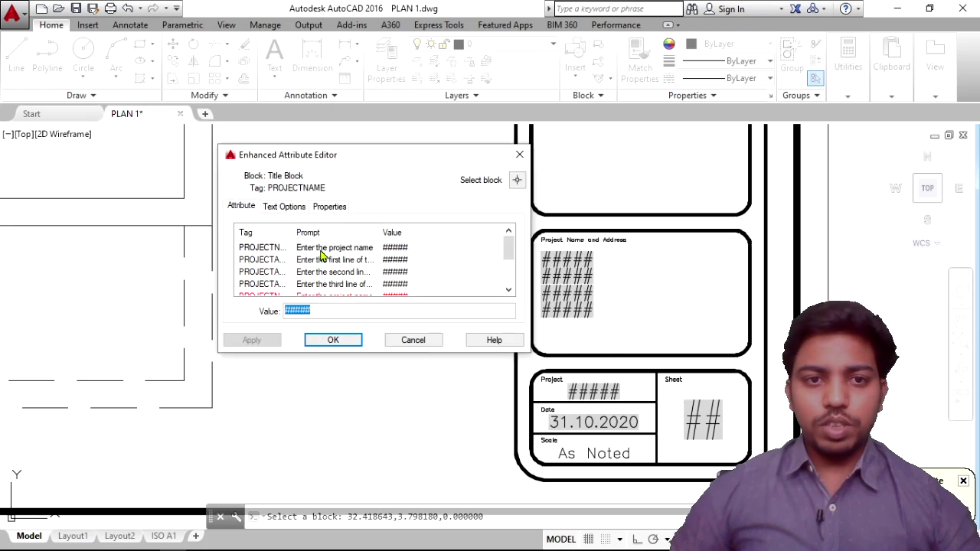
# Set the first project name attribute of the title block to RESIDENTIAL BUILDING.
pyautogui.click(319, 249)
pyautogui.click(317, 309)
pyautogui.press('BackSpace')
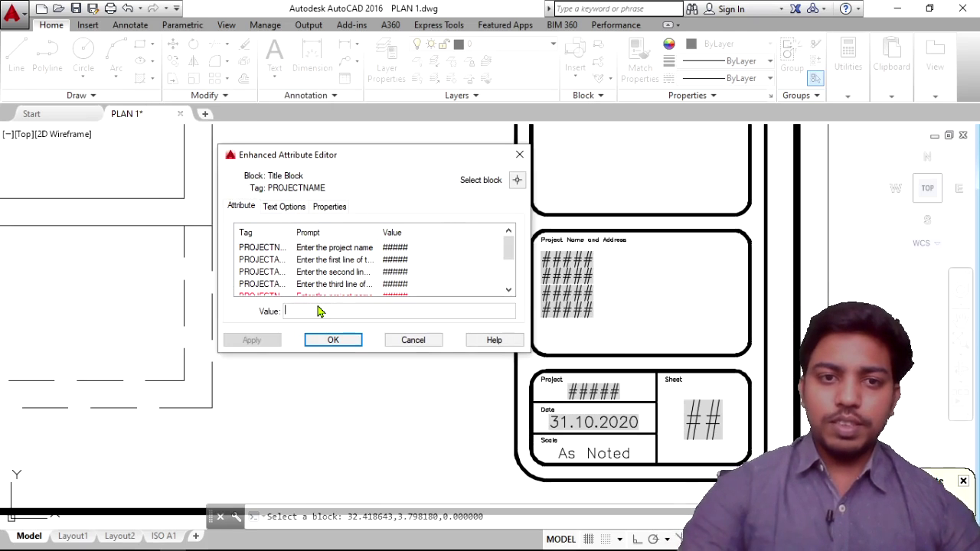
pyautogui.write('RESIDENTIA')
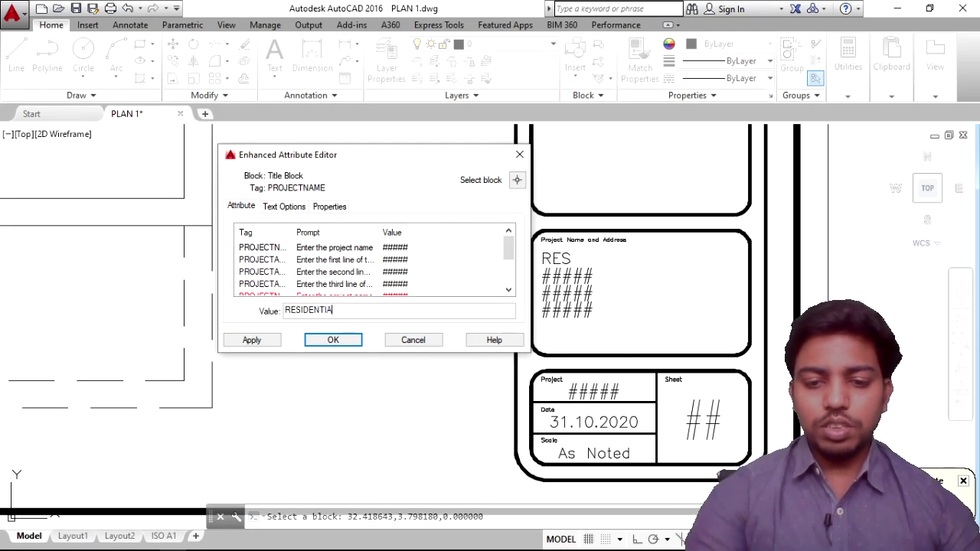
pyautogui.write('L BU')
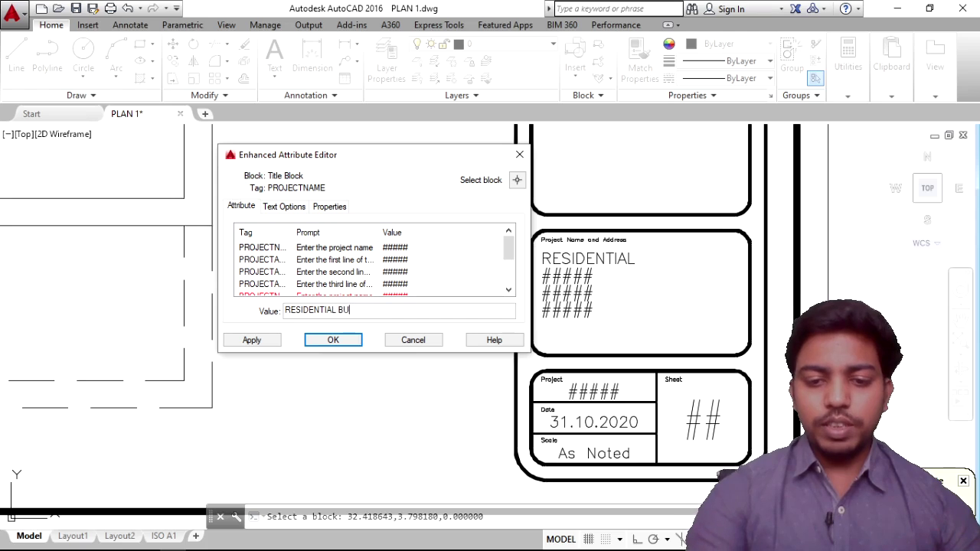
pyautogui.write('ILD')
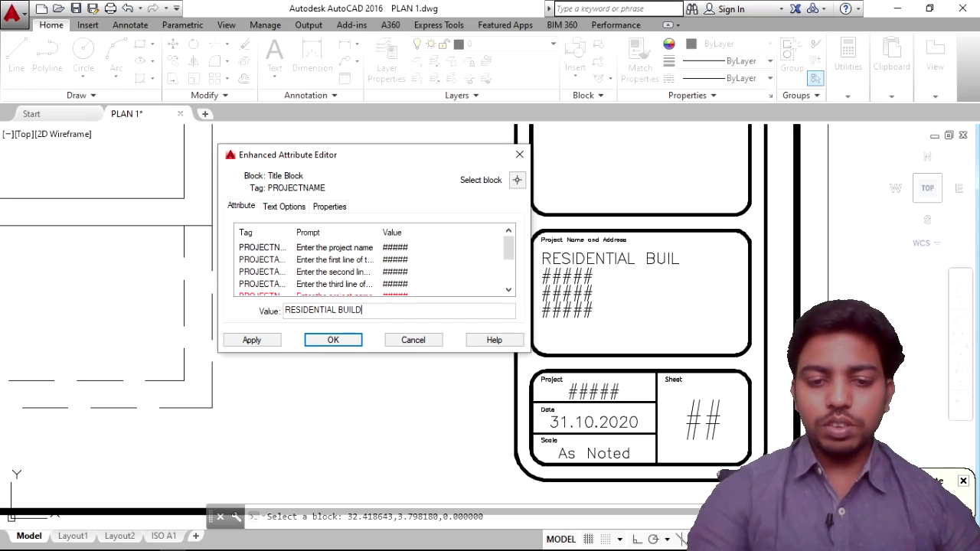
pyautogui.write('ING PL')
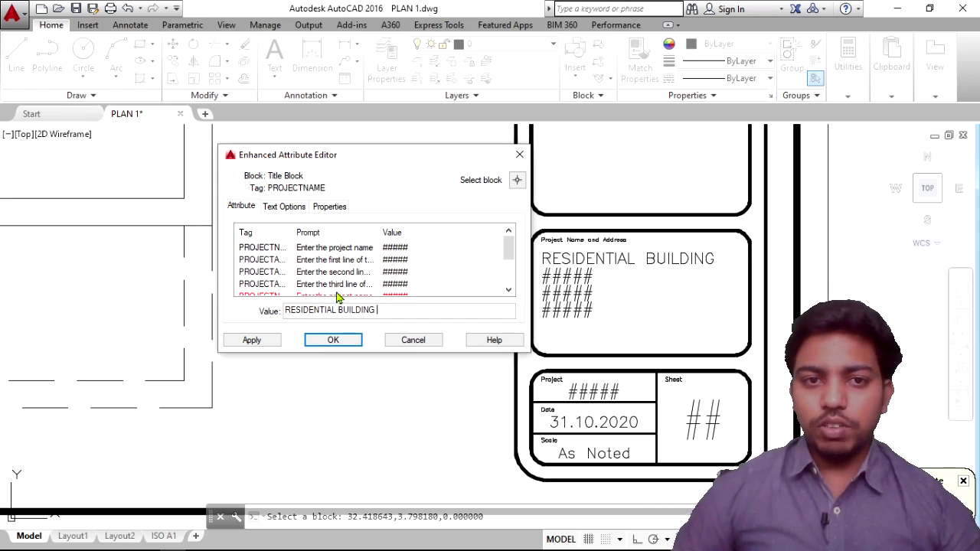
# Set the first project address line of the title block to PLAN.
pyautogui.click(388, 260)
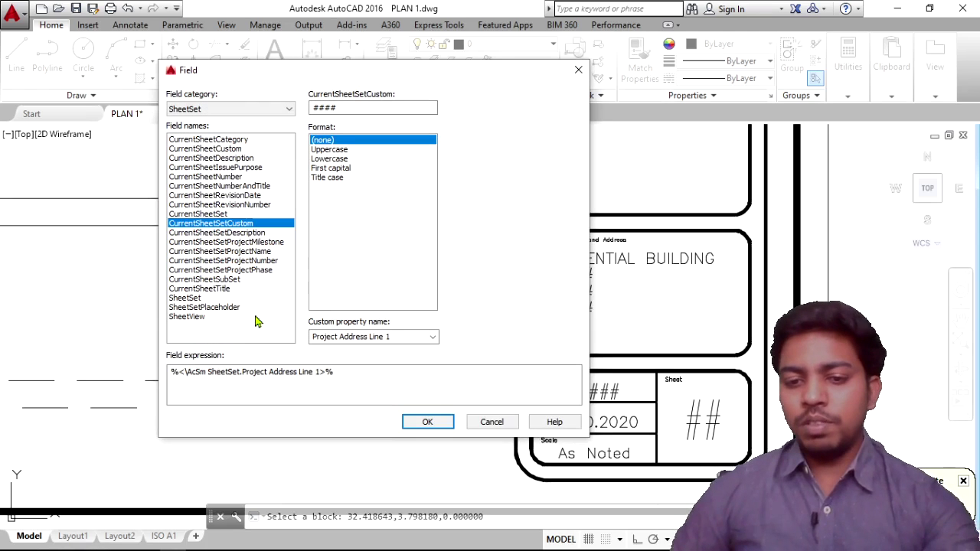
pyautogui.moveTo(222, 549)
pyautogui.click(494, 423)
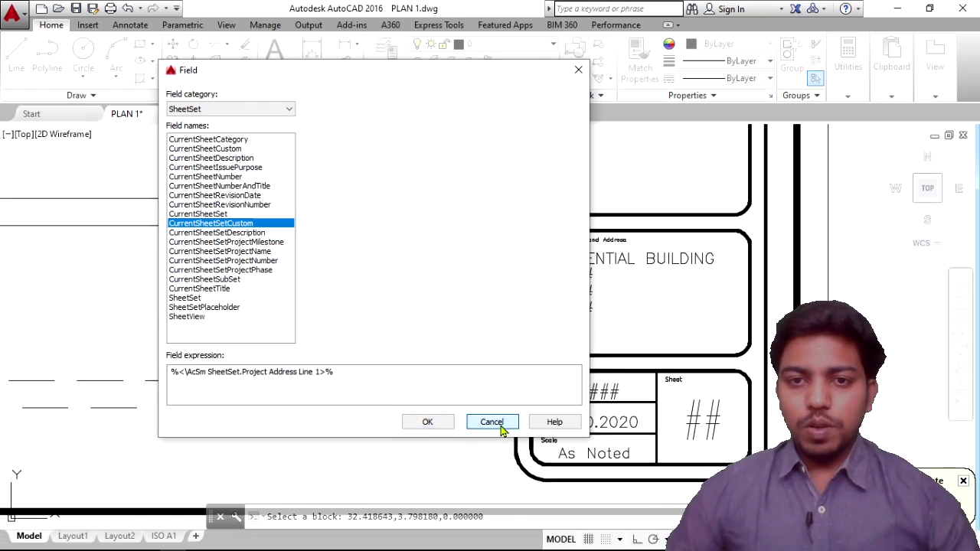
pyautogui.click(394, 261)
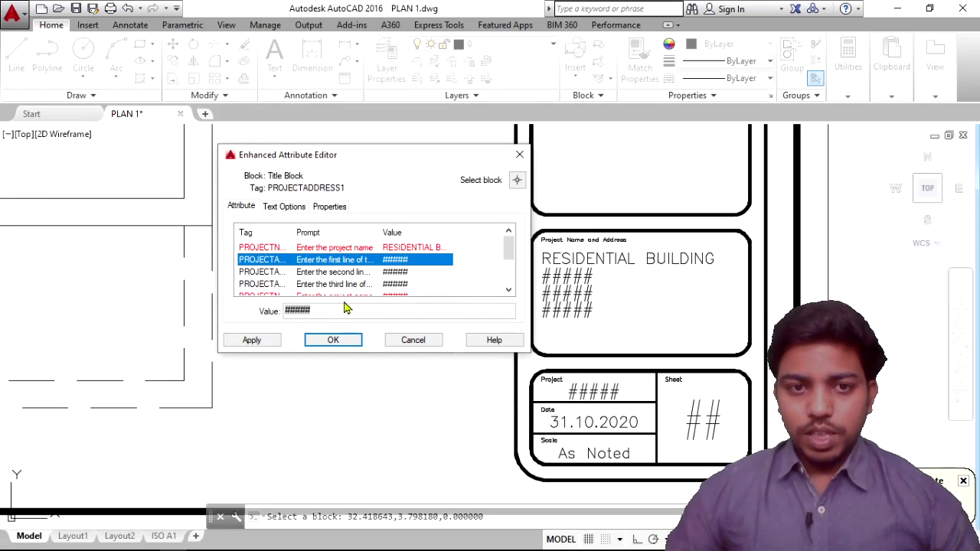
pyautogui.click(331, 309)
pyautogui.moveTo(330, 307); pyautogui.dragTo(269, 309)
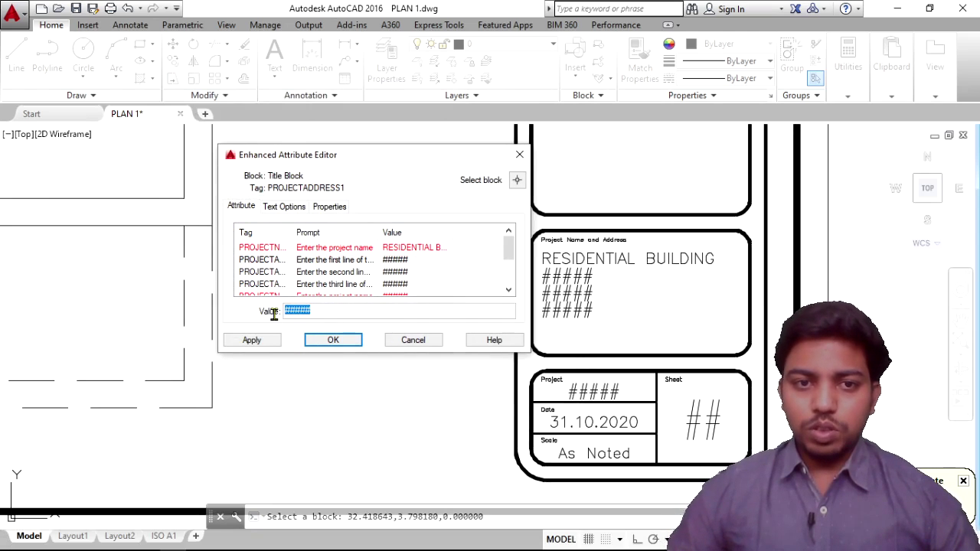
pyautogui.write('PL')
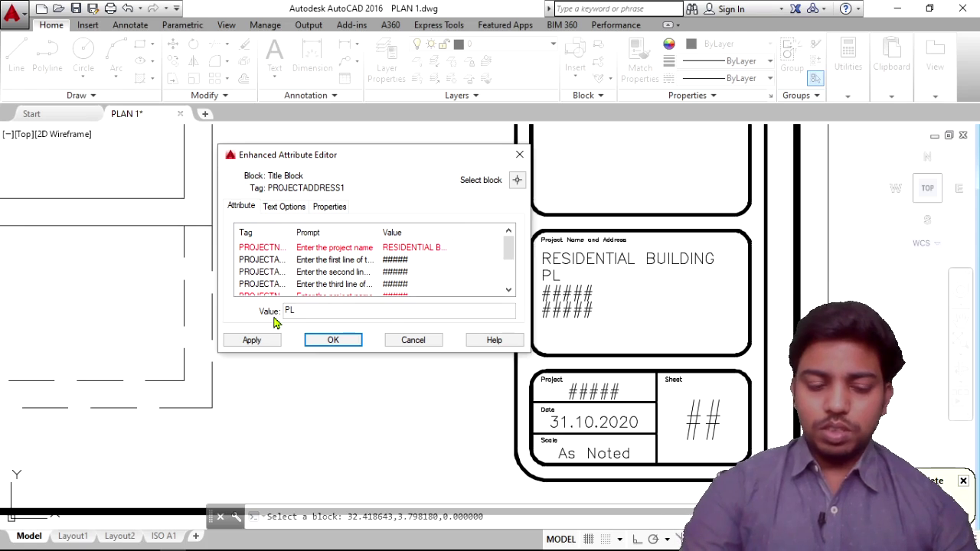
pyautogui.write('AN')
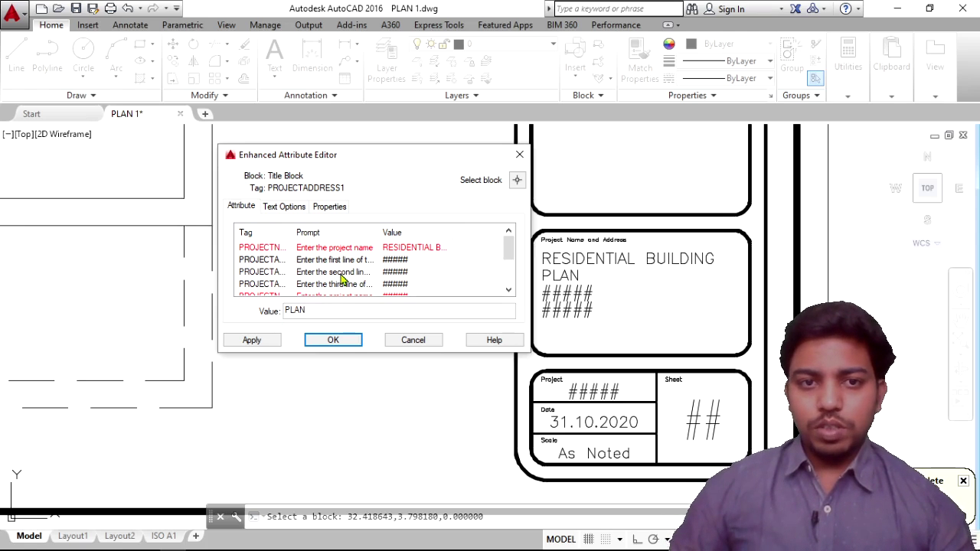
# Replace the placeholder in the second project address line with the project's locality name.
pyautogui.click(342, 274)
pyautogui.doubleClick(320, 313)
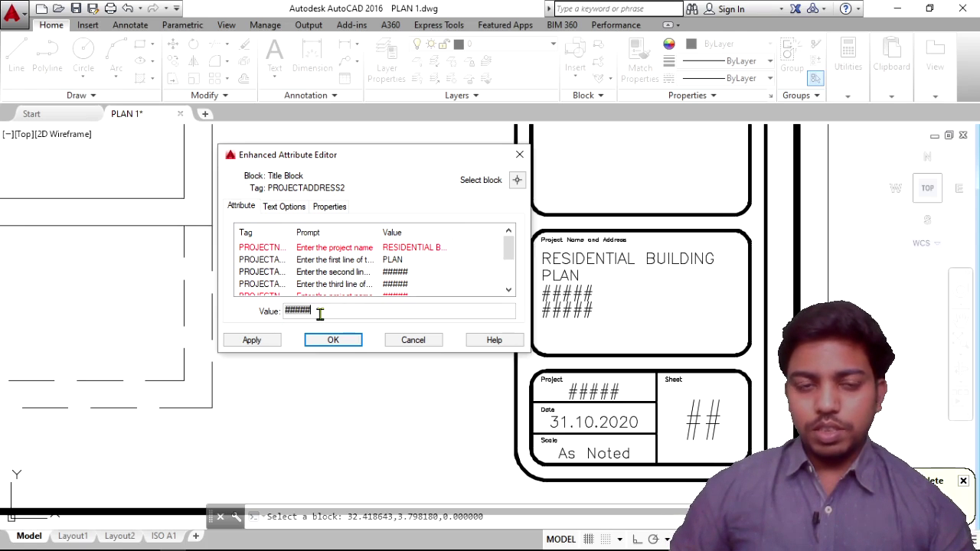
pyautogui.press('BackSpace')
pyautogui.write('DR RAJENDR')
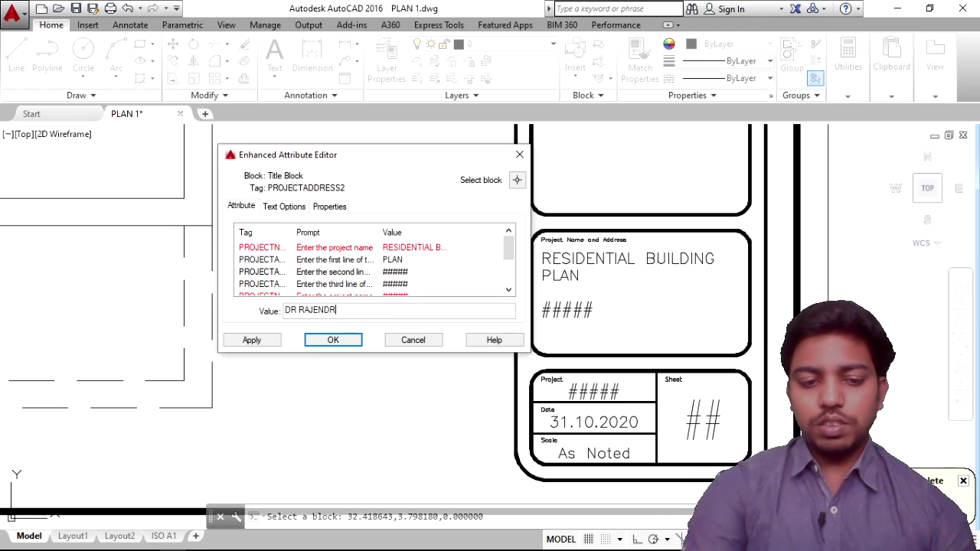
pyautogui.write('A NAGA')
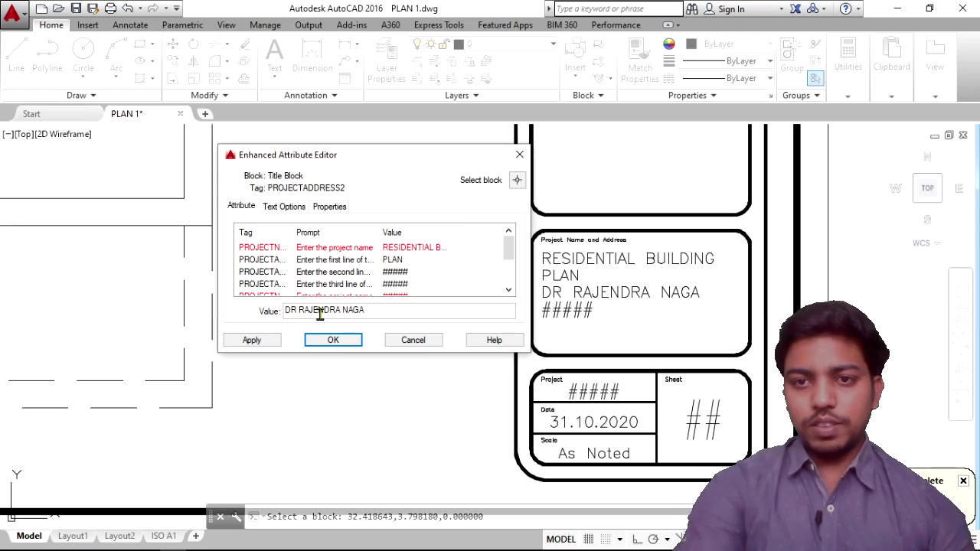
pyautogui.write('R')
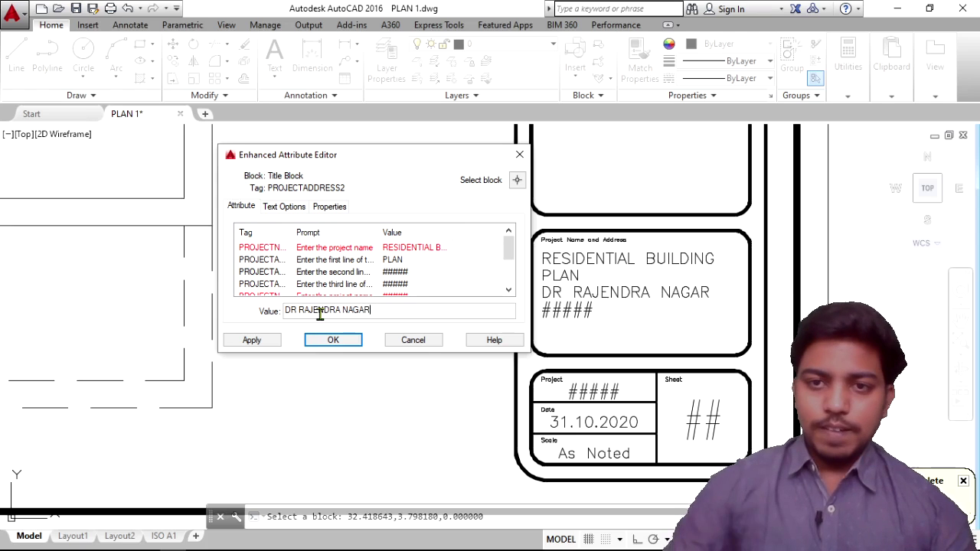
# Replace the placeholder in the third project address line with the project's city name.
pyautogui.click(399, 286)
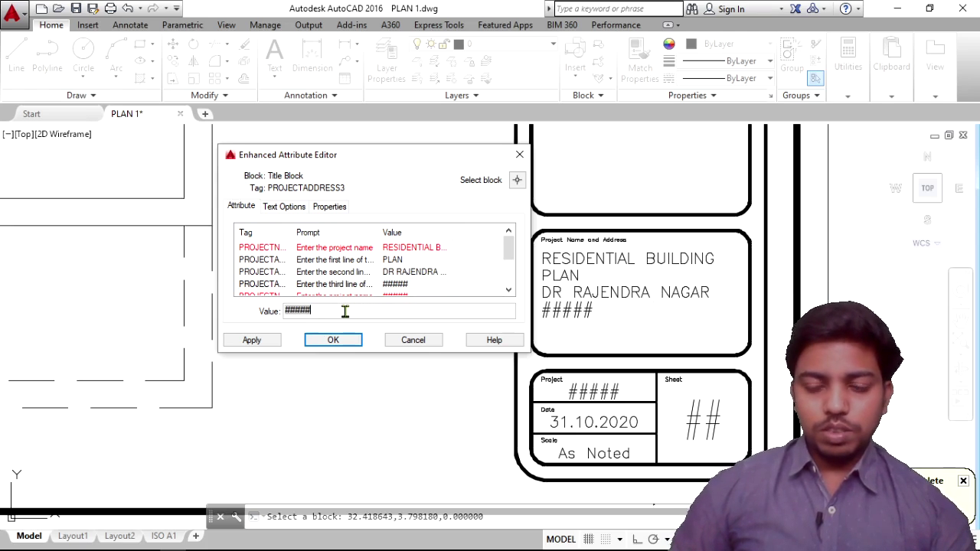
pyautogui.press('BackSpace')
pyautogui.write('RA')
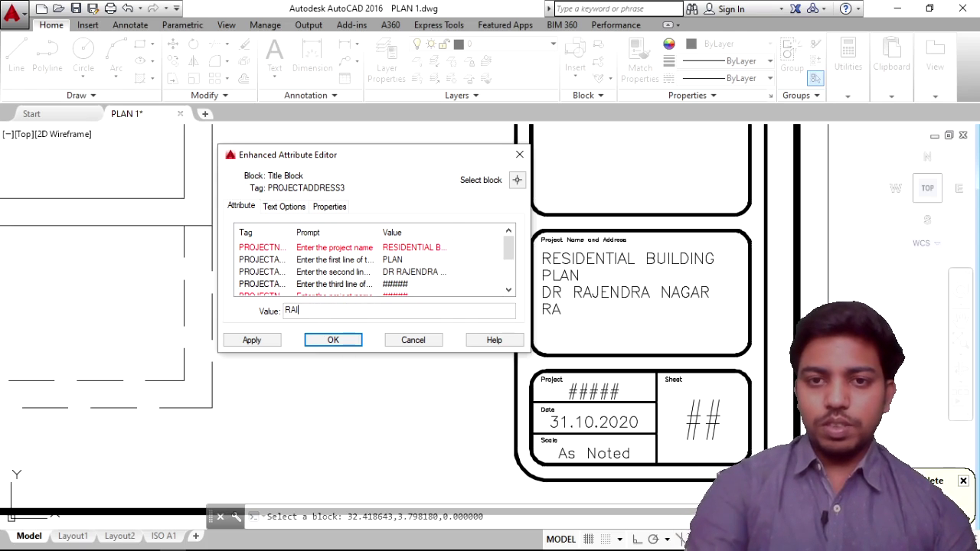
pyautogui.write('I[UR')
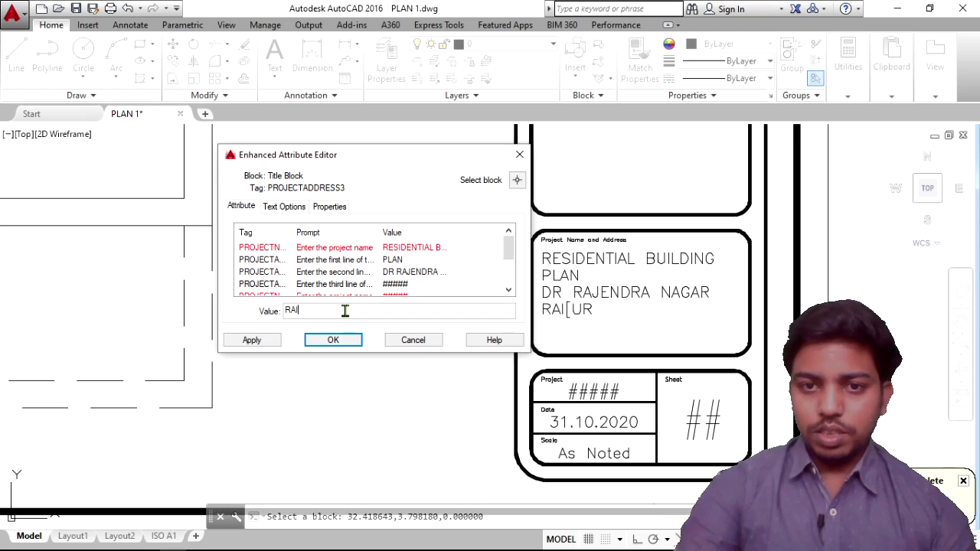
pyautogui.write('PUR')
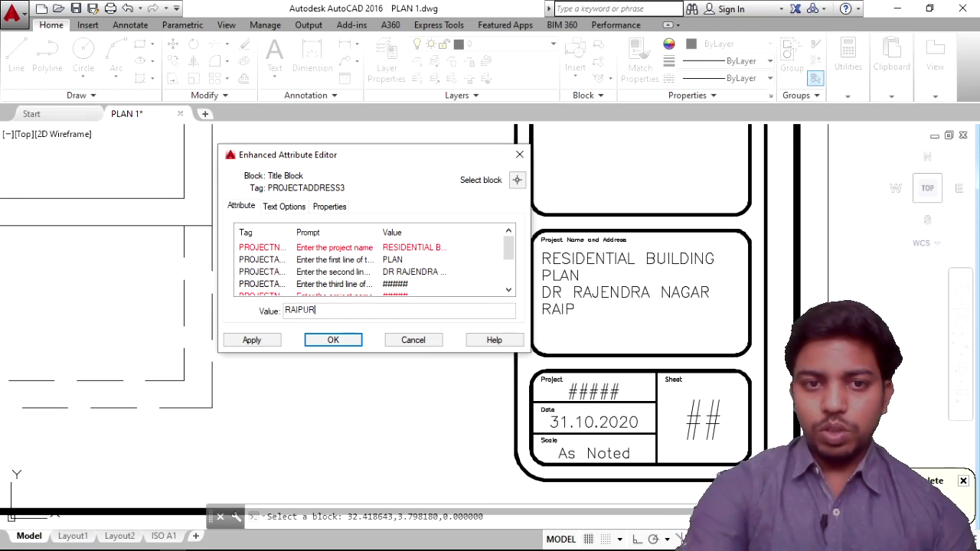
# Set the second project name attribute, shown in the title block's Project field, to PLAN.
pyautogui.scroll(-1, 405, 249)
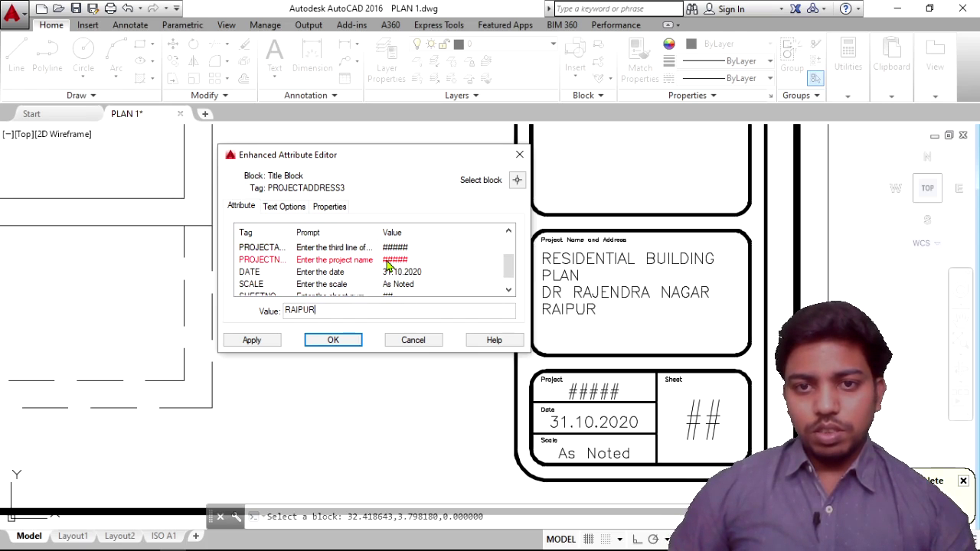
pyautogui.click(388, 264)
pyautogui.scroll(1, 389, 267)
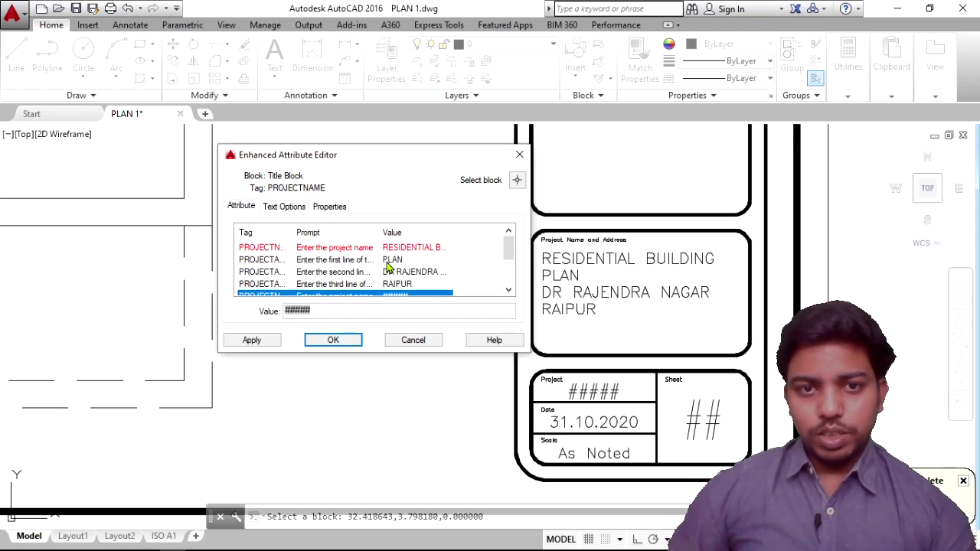
pyautogui.scroll(-1, 398, 276)
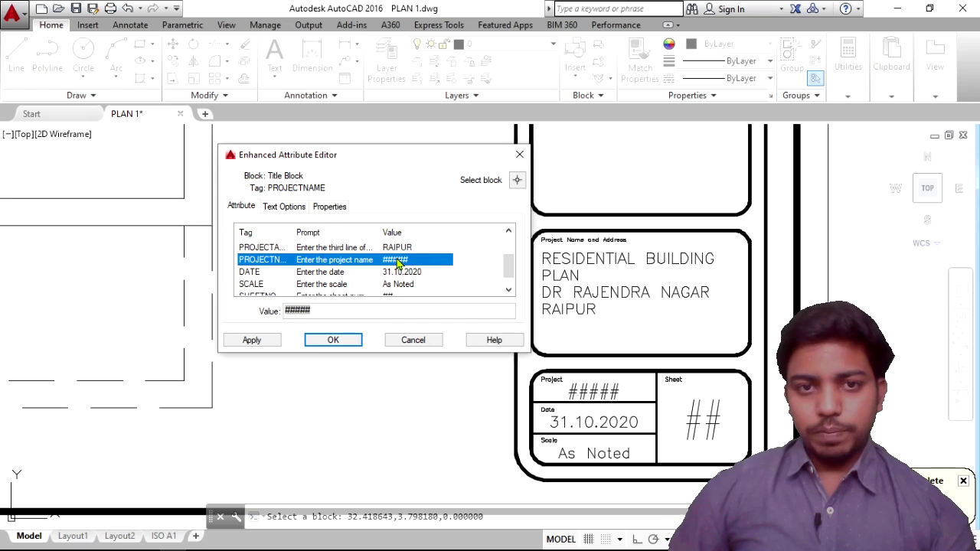
pyautogui.click(317, 310)
pyautogui.moveTo(317, 310); pyautogui.dragTo(278, 315)
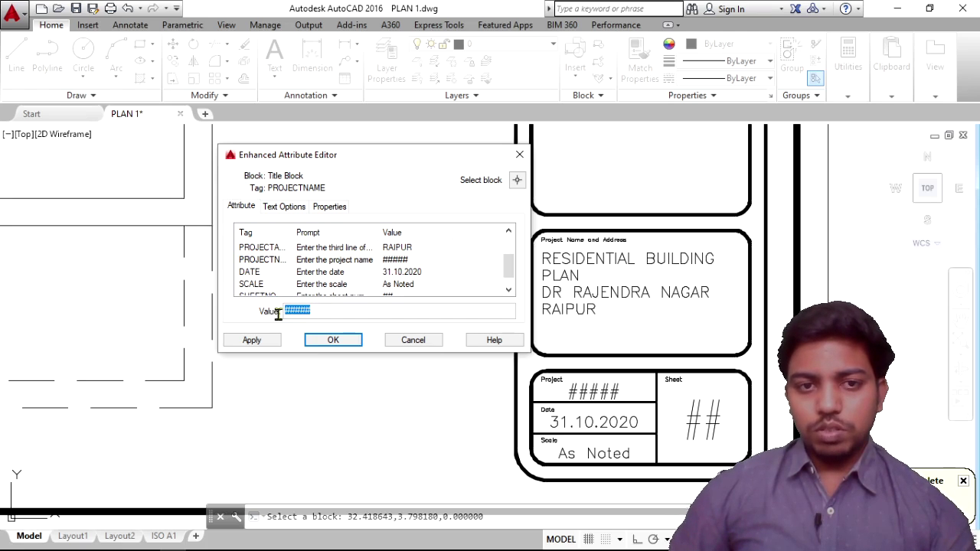
pyautogui.write('PLA')
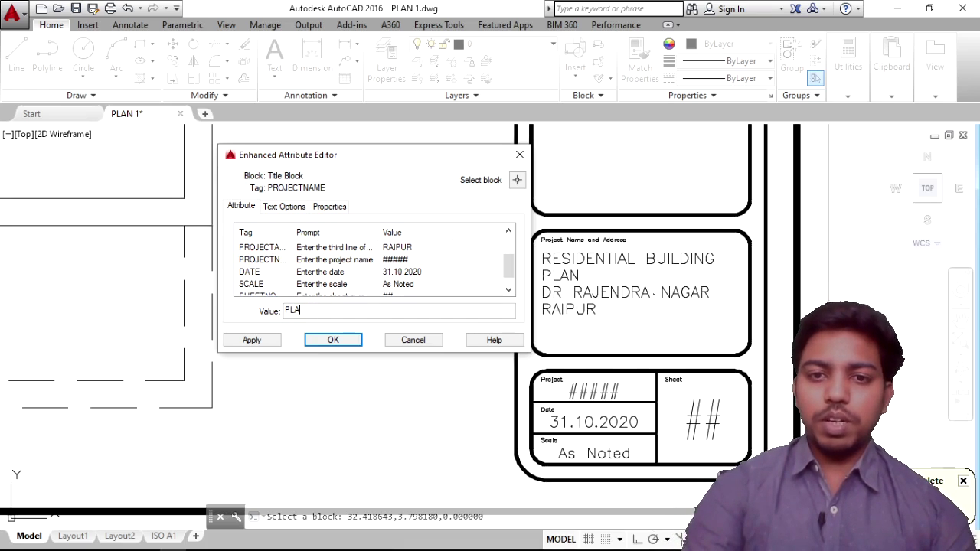
pyautogui.write('M')
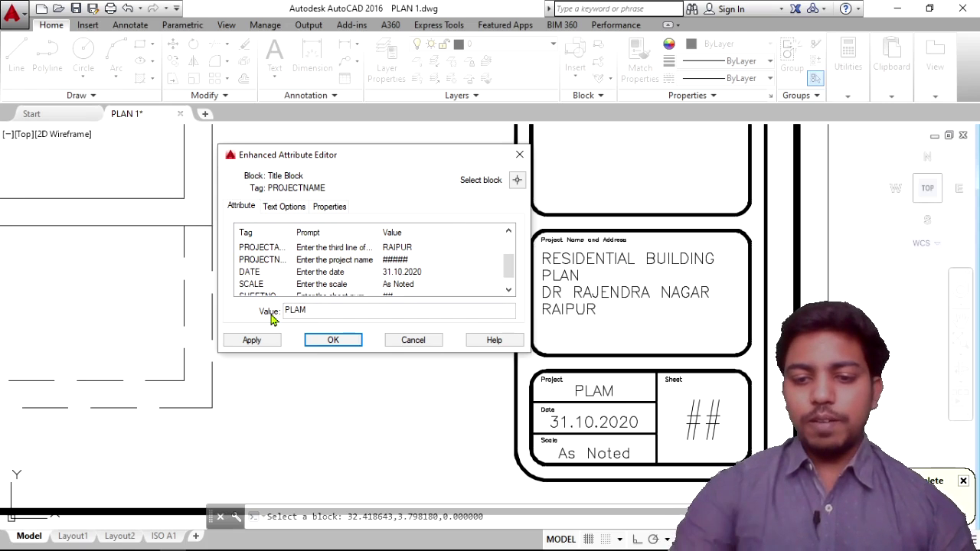
pyautogui.press('BackSpace')
pyautogui.write('N')
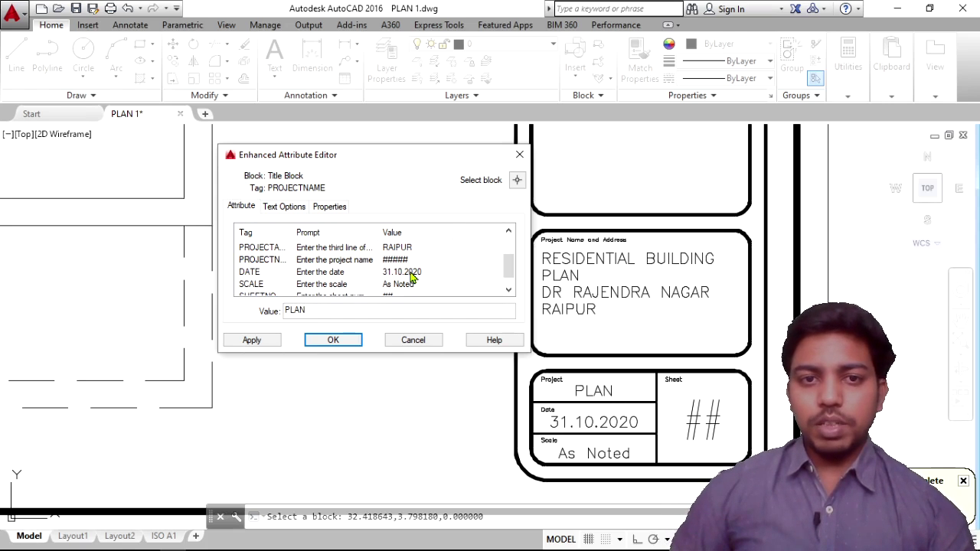
# Clear the value of the title block's DATE attribute.
pyautogui.click(411, 277)
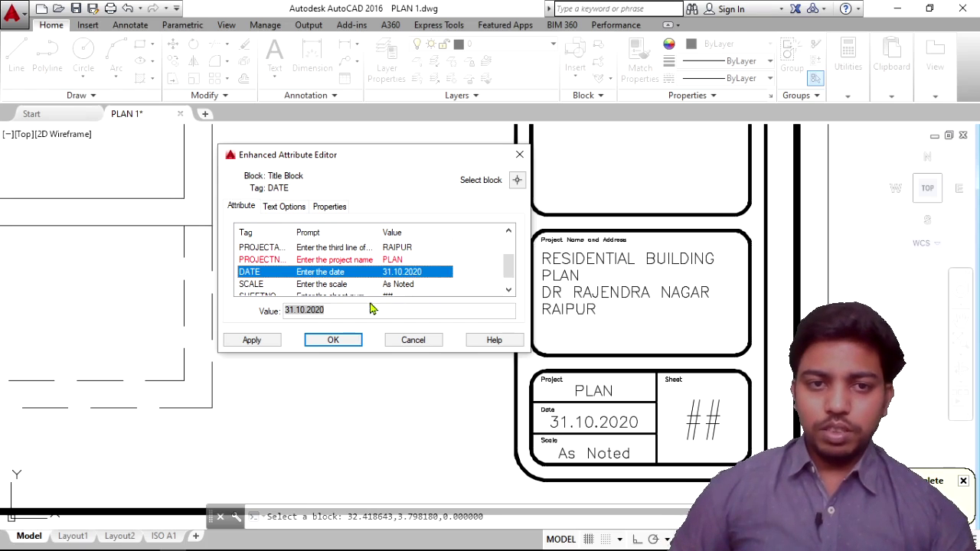
pyautogui.click(345, 311)
pyautogui.press('BackSpace')
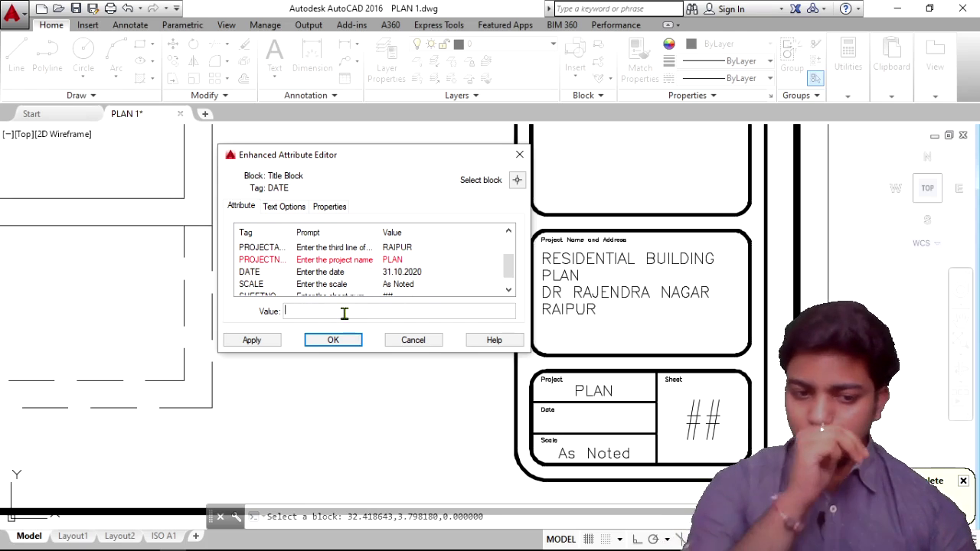
# Set the title block's DATE attribute to 26.11.2020.
pyautogui.write('26')
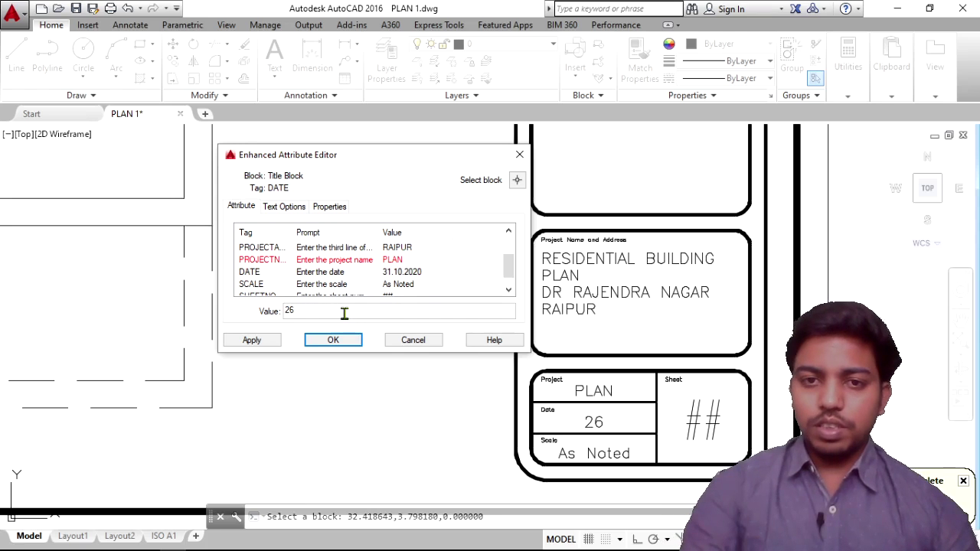
pyautogui.write('.11')
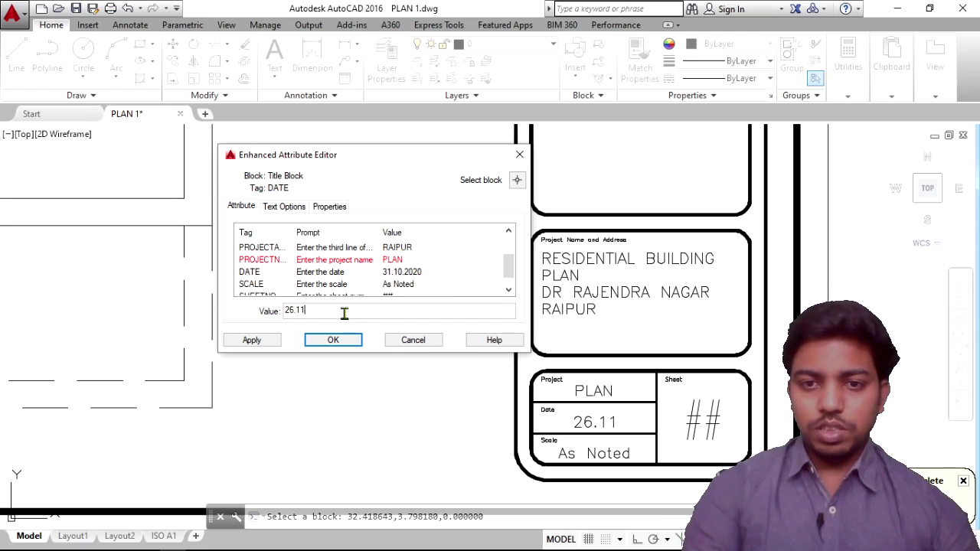
pyautogui.write('.2020')
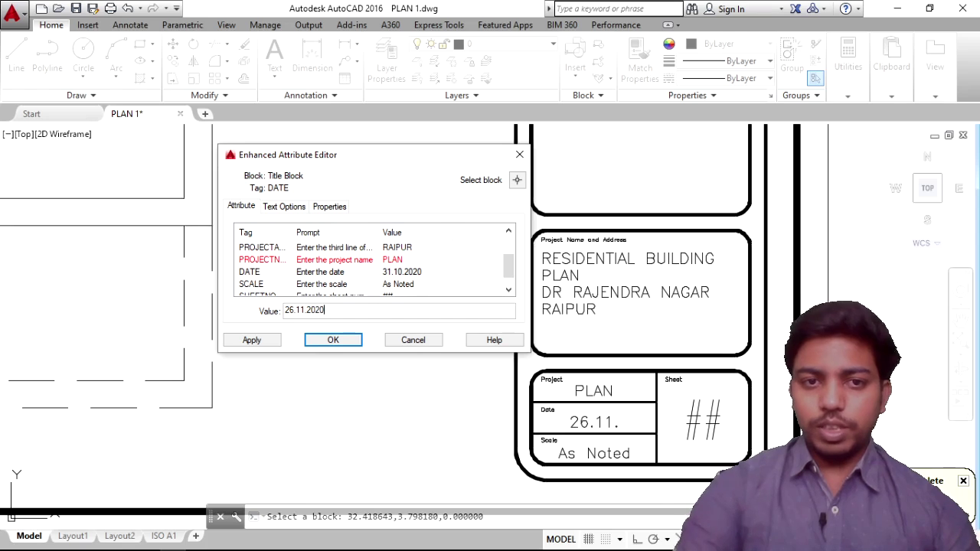
# Set the title block's SCALE attribute to 1 : 50.
pyautogui.click(408, 286)
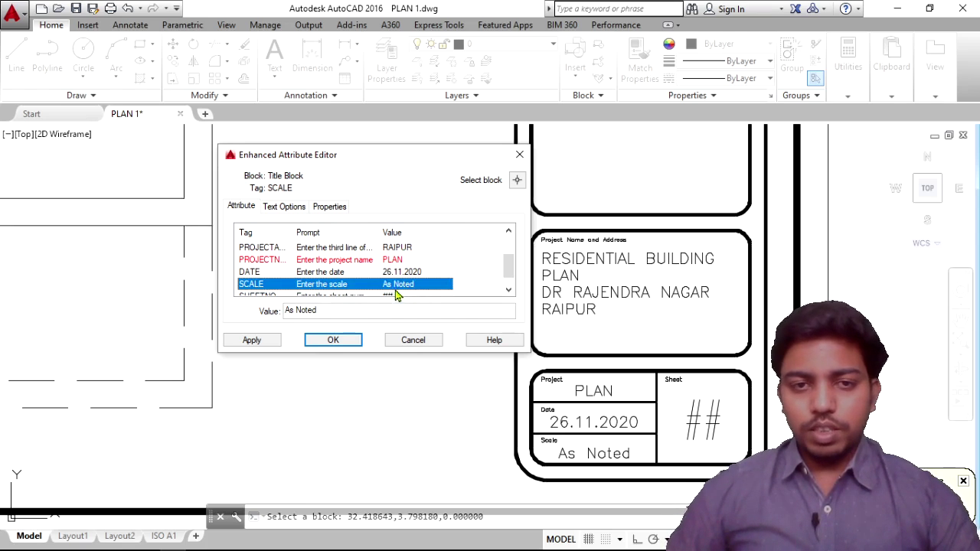
pyautogui.click(351, 311)
pyautogui.hotkey('ctrl', 'shift', 'Left')
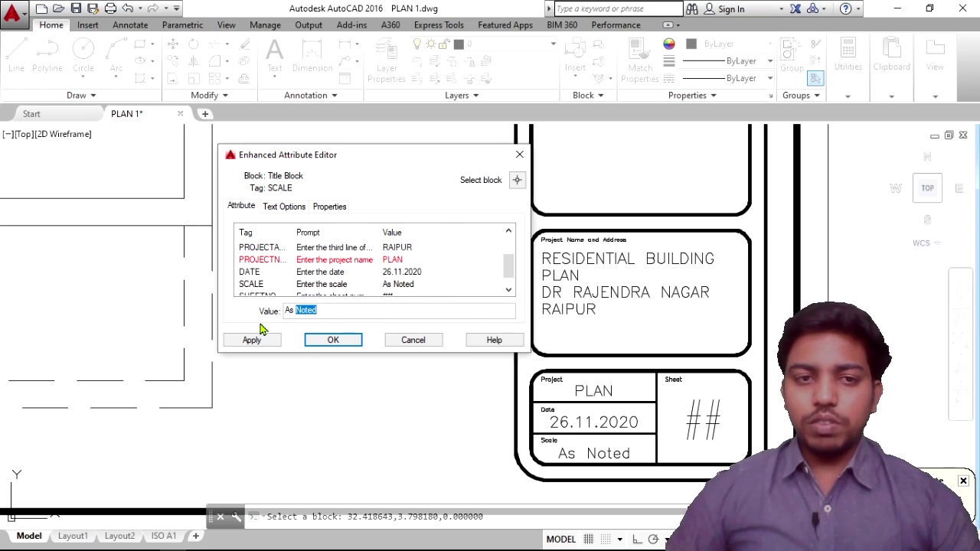
pyautogui.press('BackSpace')
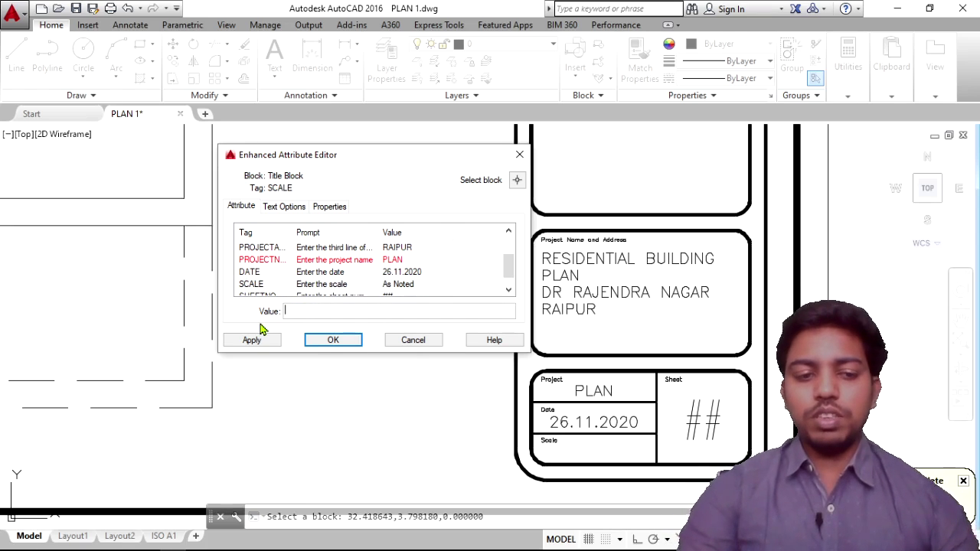
pyautogui.write('1 : 50')
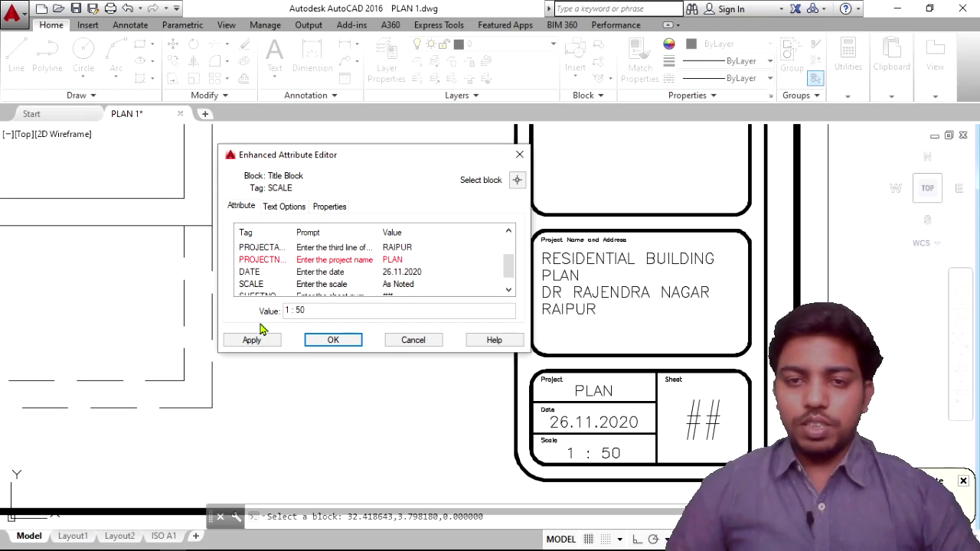
# Set the title block's SHEETNO attribute to 1, apply the attribute changes and close the editor.
pyautogui.click(392, 289)
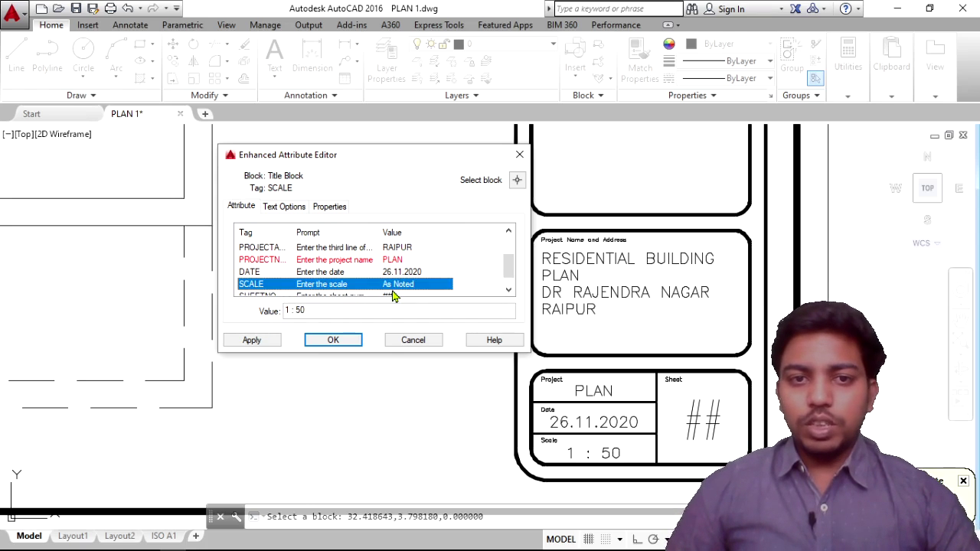
pyautogui.scroll(-1, 392, 296)
pyautogui.click(389, 286)
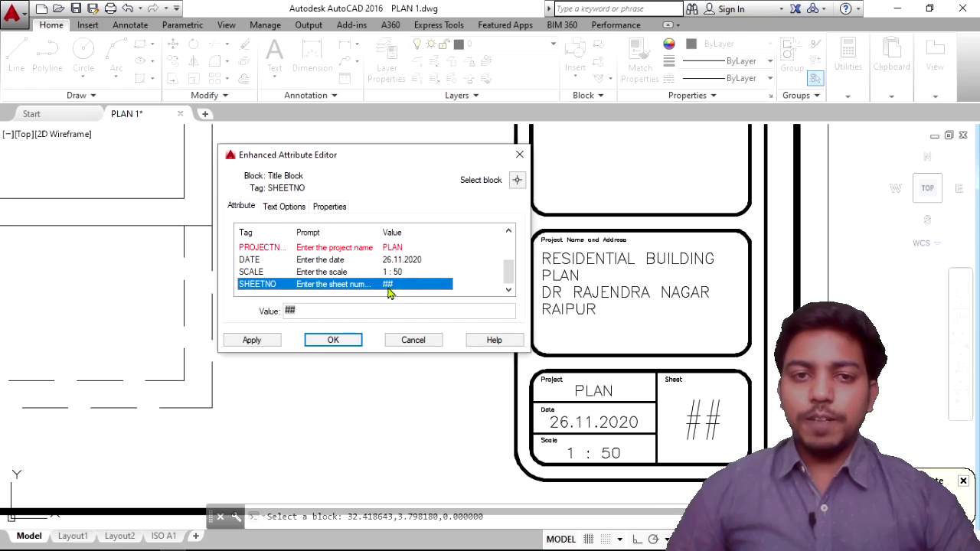
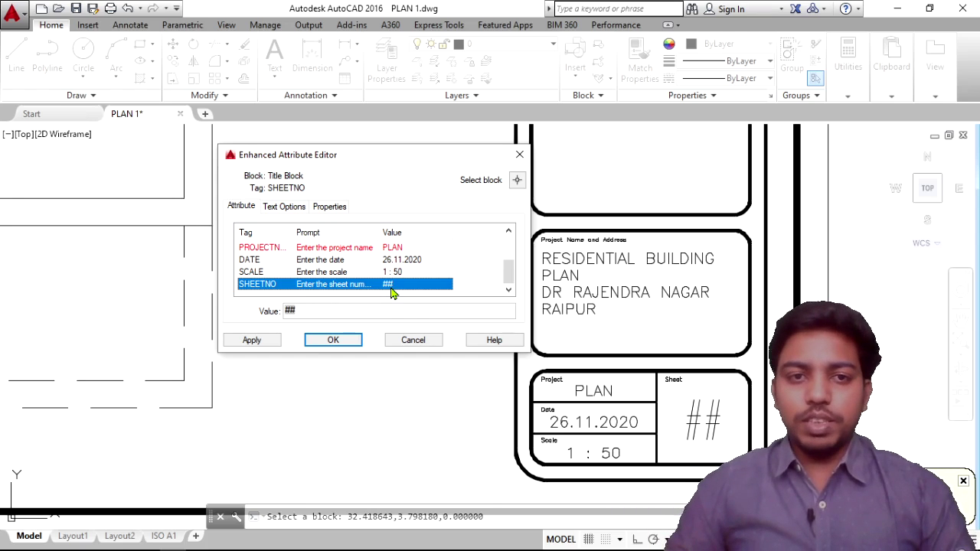
pyautogui.click(321, 312)
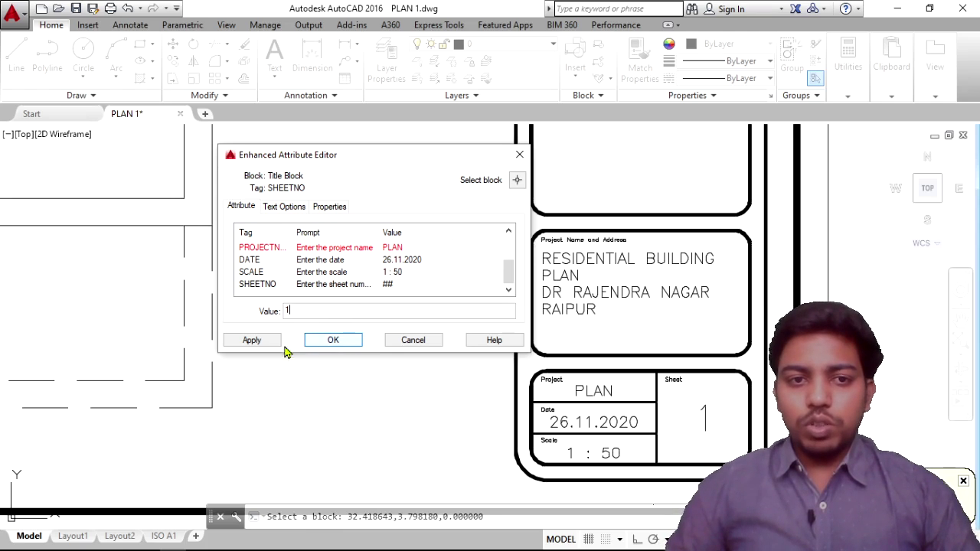
pyautogui.click(250, 347)
pyautogui.click(325, 341)
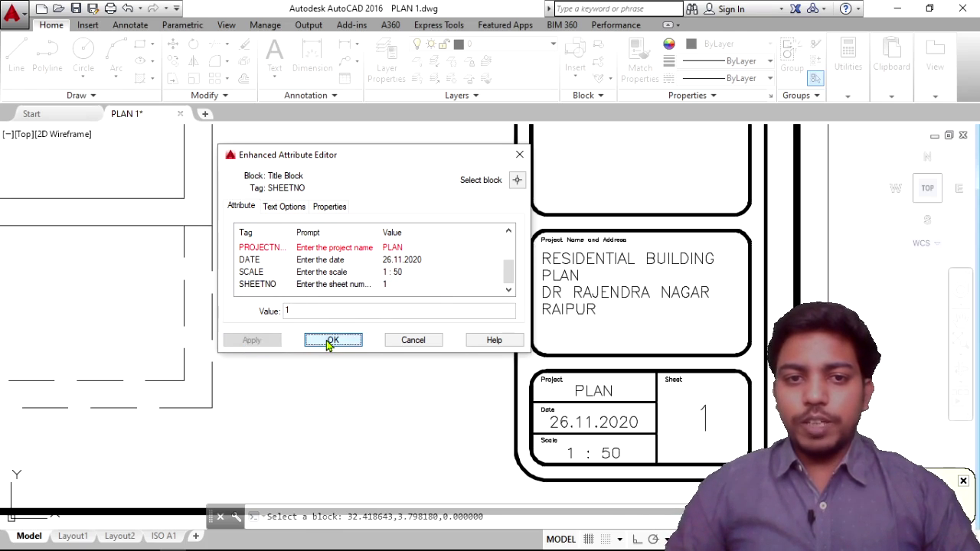
# Examine the edited project, date, scale and sheet fields and the Firm Name and Address box of the title block.
pyautogui.scroll(2, 620, 372)
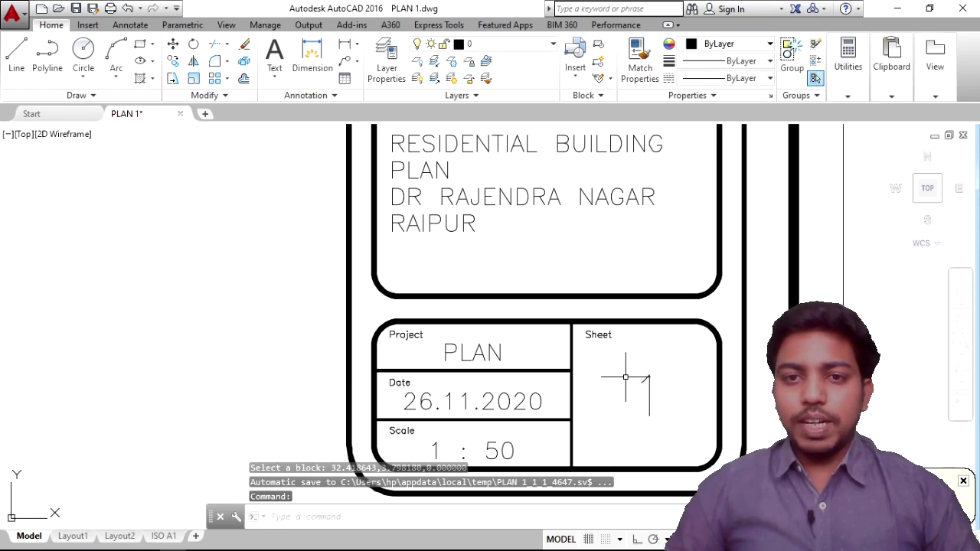
pyautogui.scroll(-1, 620, 372)
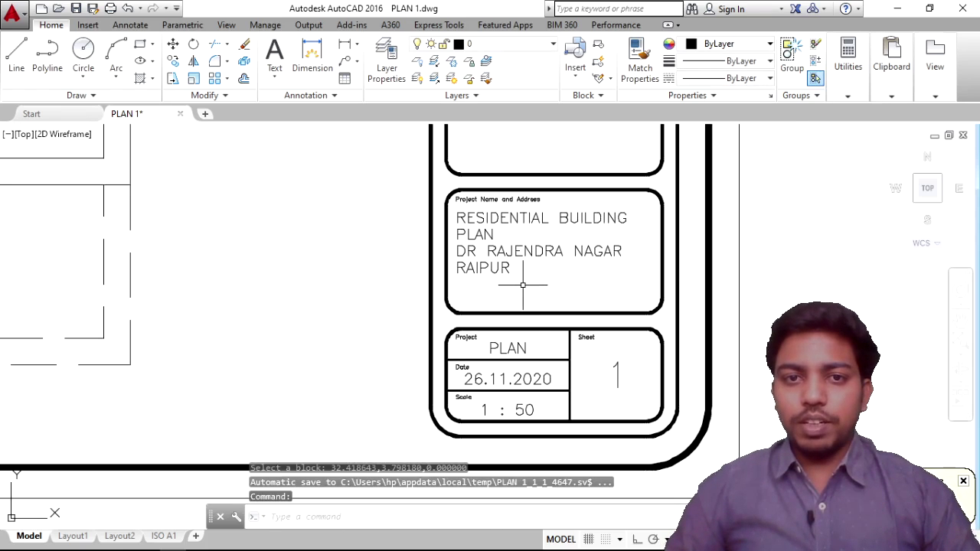
pyautogui.scroll(-1, 558, 355)
pyautogui.scroll(-2, 558, 355)
pyautogui.scroll(3, 543, 264)
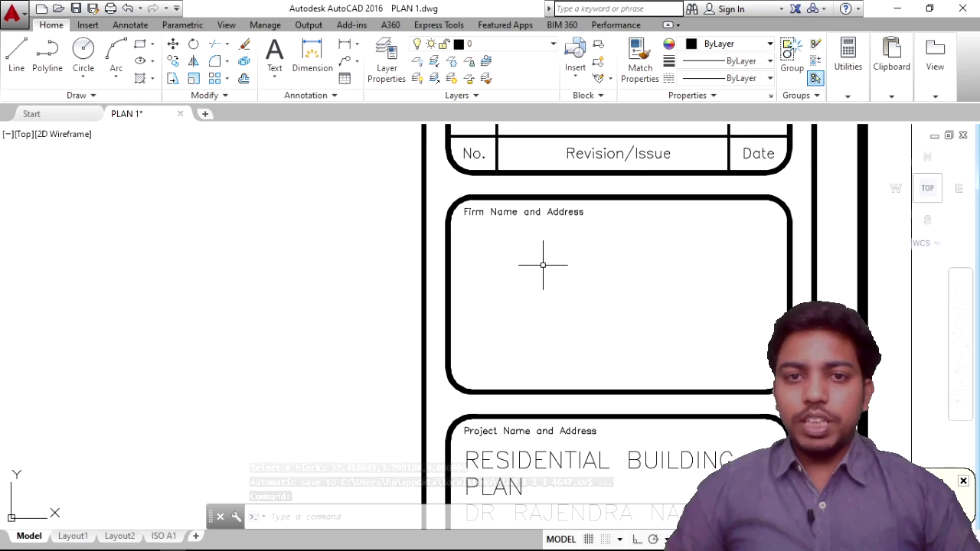
pyautogui.moveTo(543, 265); pyautogui.dragTo(490, 278, button='middle')
pyautogui.scroll(1, 498, 286)
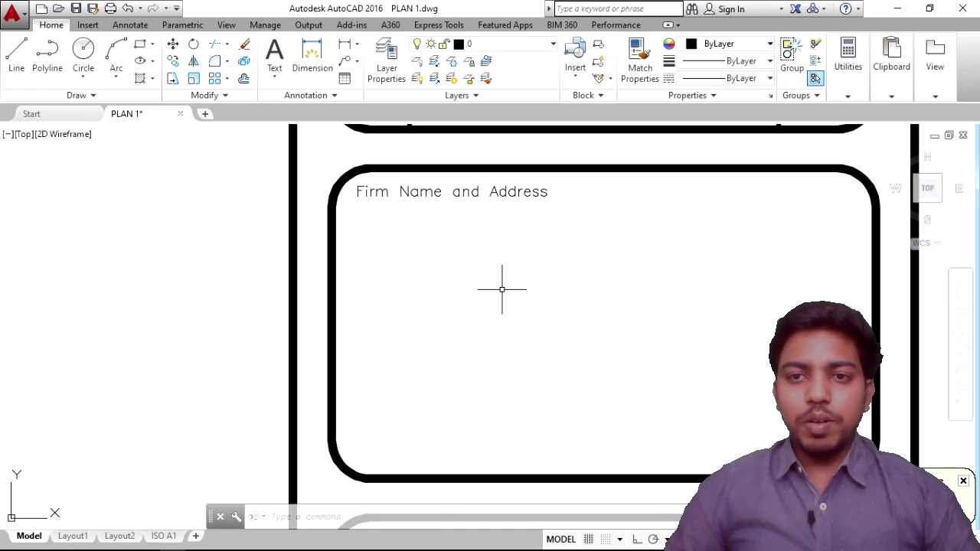
pyautogui.scroll(-1, 541, 301)
pyautogui.moveTo(541, 301)
pyautogui.mouseDown(button='middle')
pyautogui.moveTo(383, 291)
pyautogui.moveTo(409, 291)
pyautogui.mouseUp(button='middle')
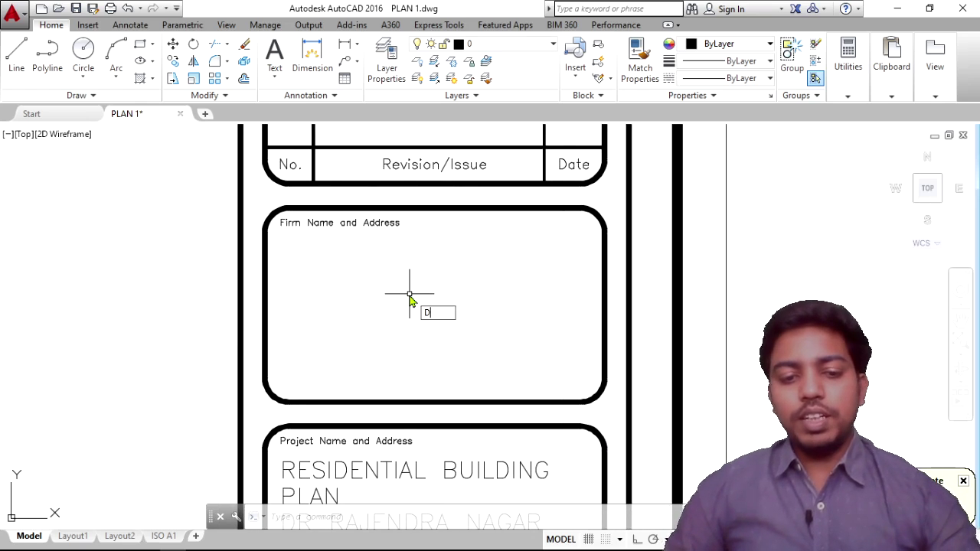
pyautogui.write('text')
pyautogui.press('Return')
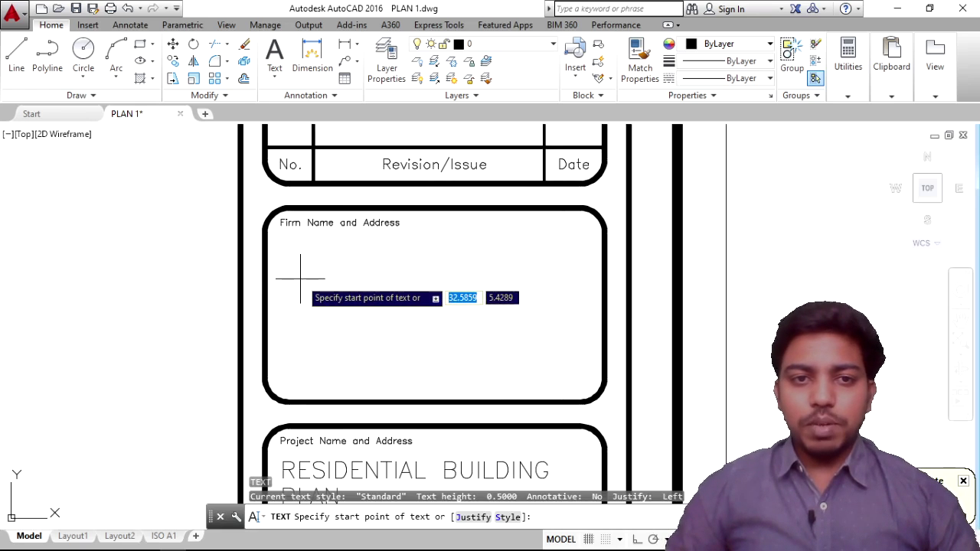
pyautogui.click(637, 539)
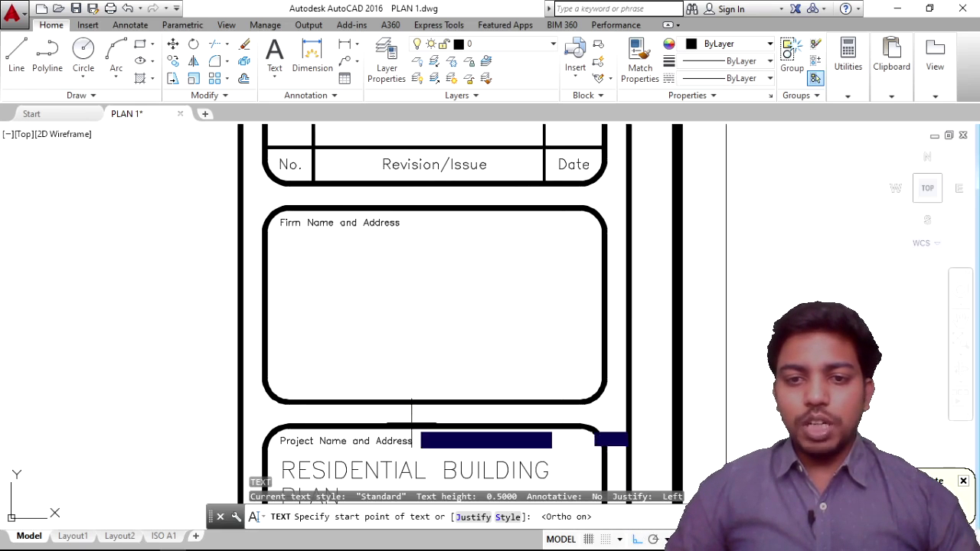
pyautogui.click(296, 269)
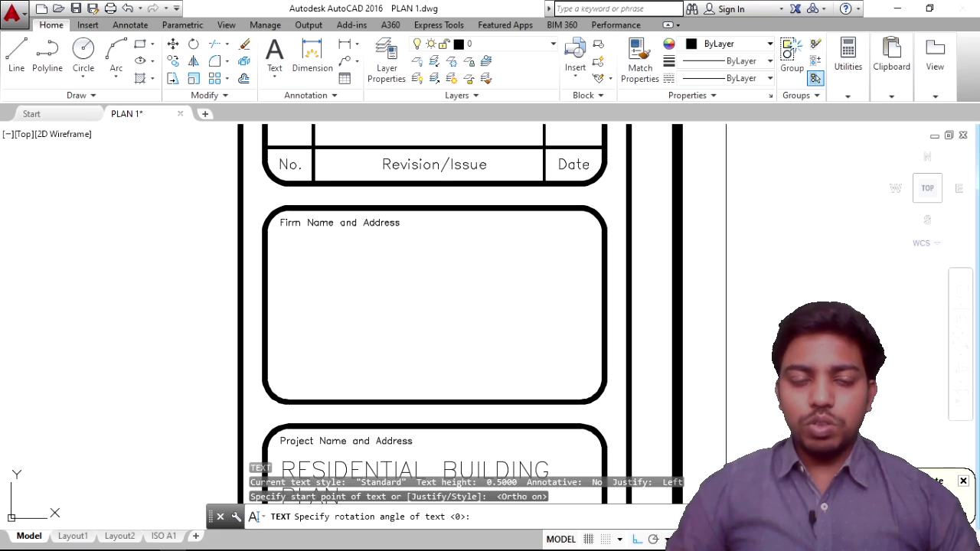
pyautogui.press('Return')
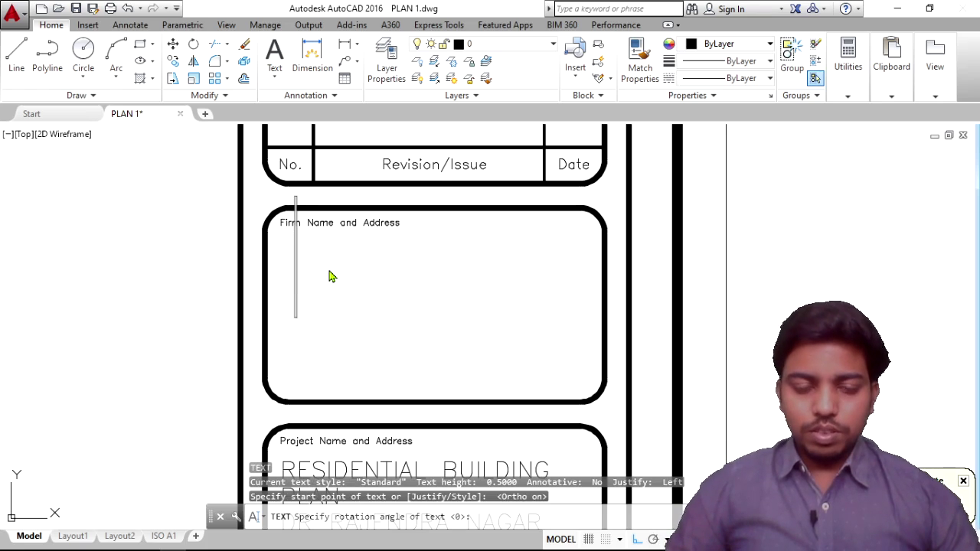
pyautogui.press('Return')
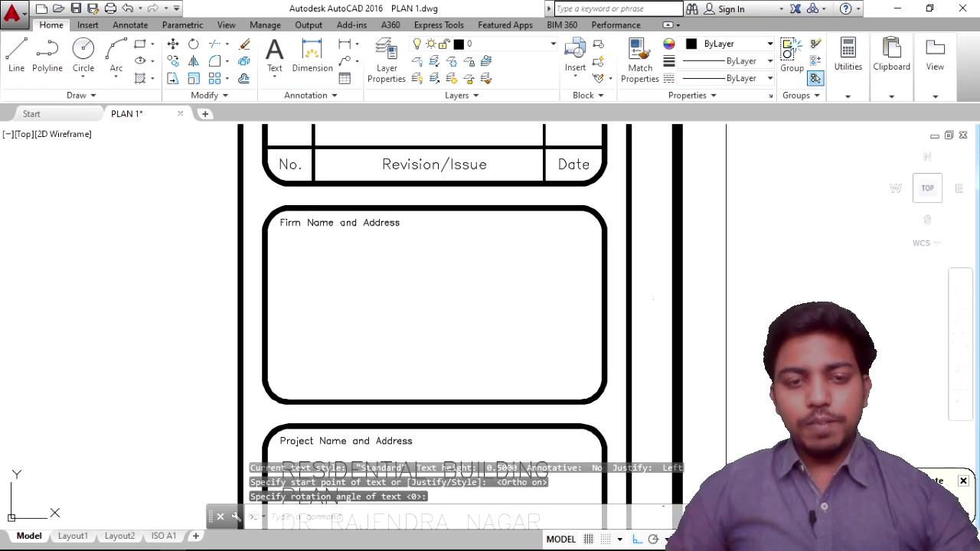
pyautogui.press('Return')
pyautogui.click(302, 286)
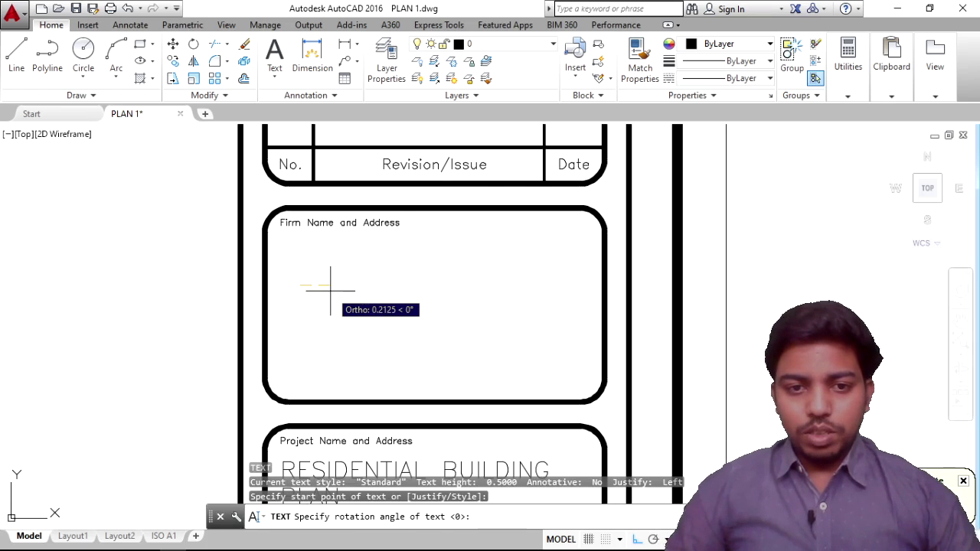
pyautogui.press('Escape')
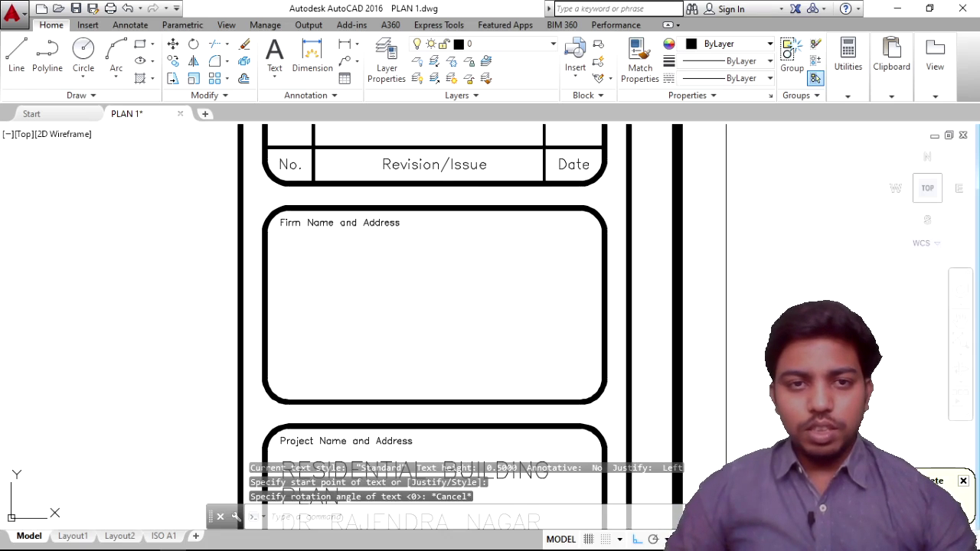
pyautogui.write('st')
pyautogui.press('Return')
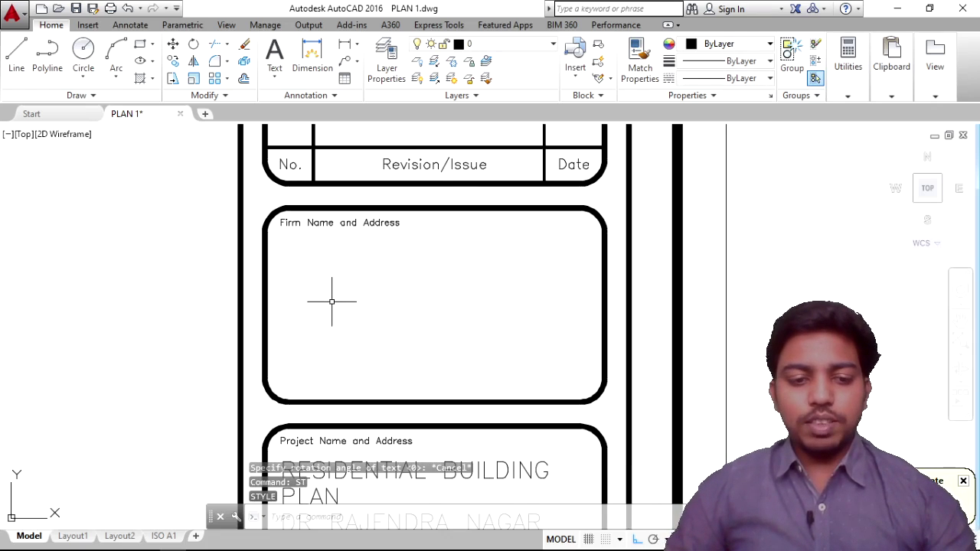
# Start single-line text in the Firm Name and Address box at 0 rotation and enter "RKR GOVT POLYTECHNIC COLLEGE" as the first line.
pyautogui.write('dt')
pyautogui.press('Return')
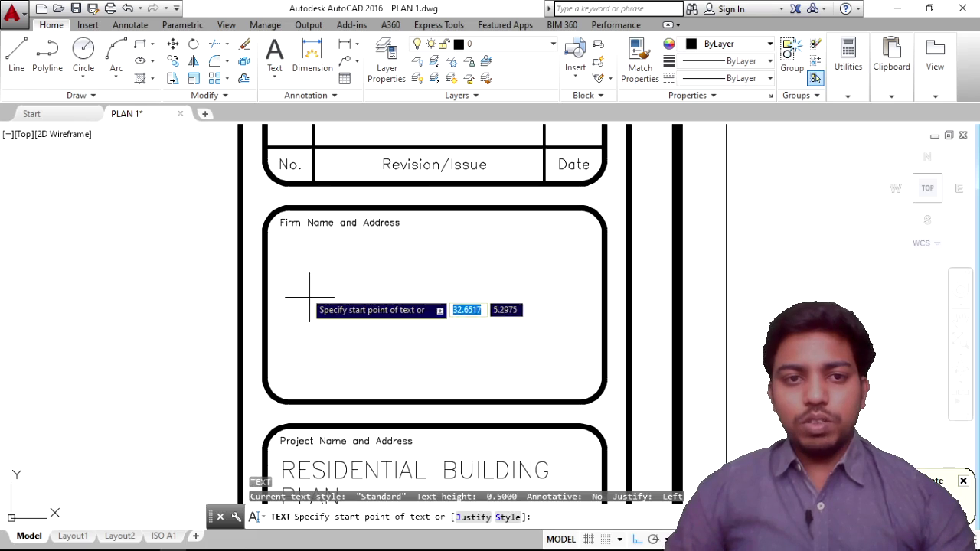
pyautogui.click(299, 275)
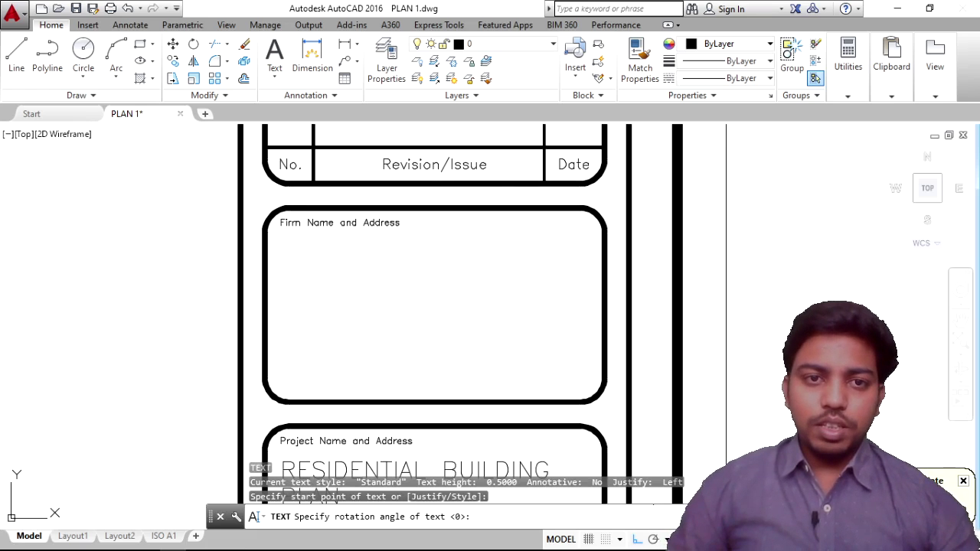
pyautogui.scroll(-2, 337, 287)
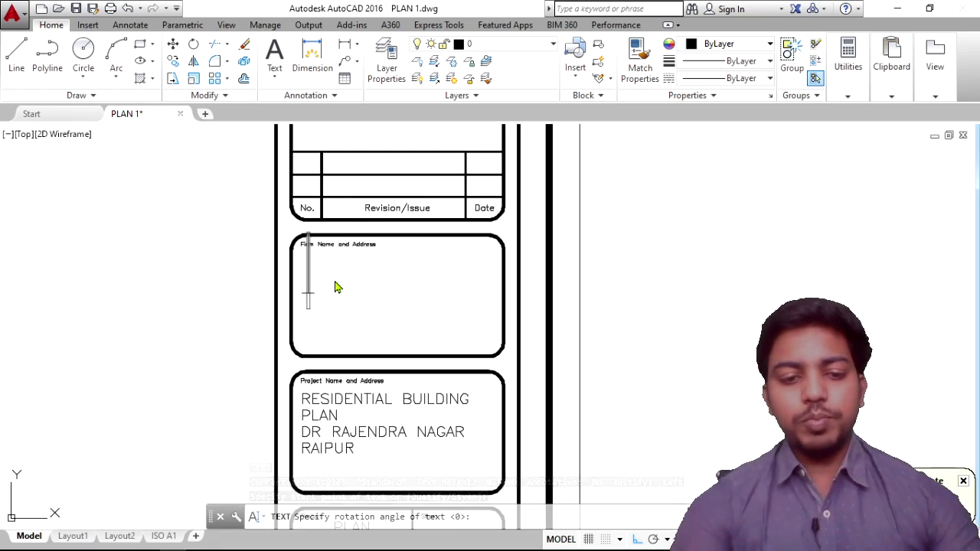
pyautogui.write('RKR G')
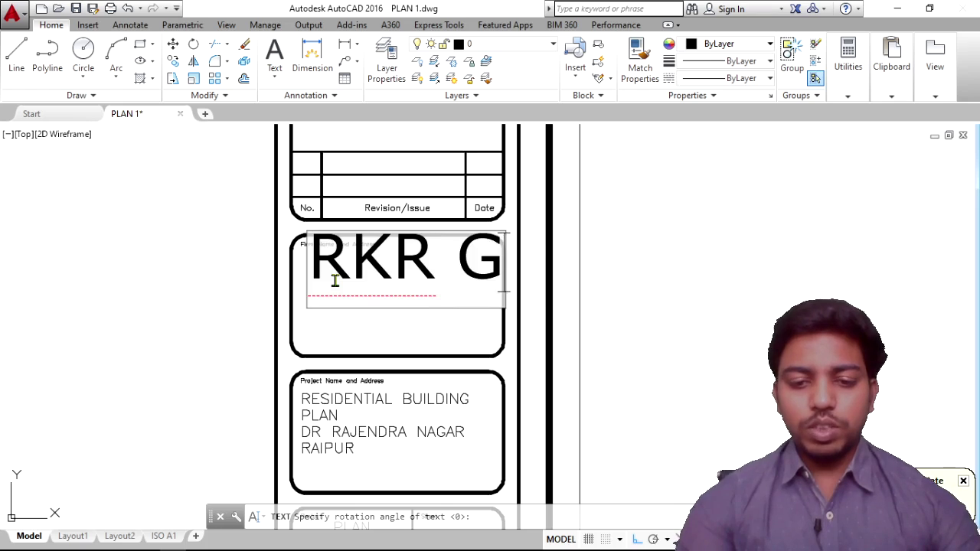
pyautogui.write('OVT')
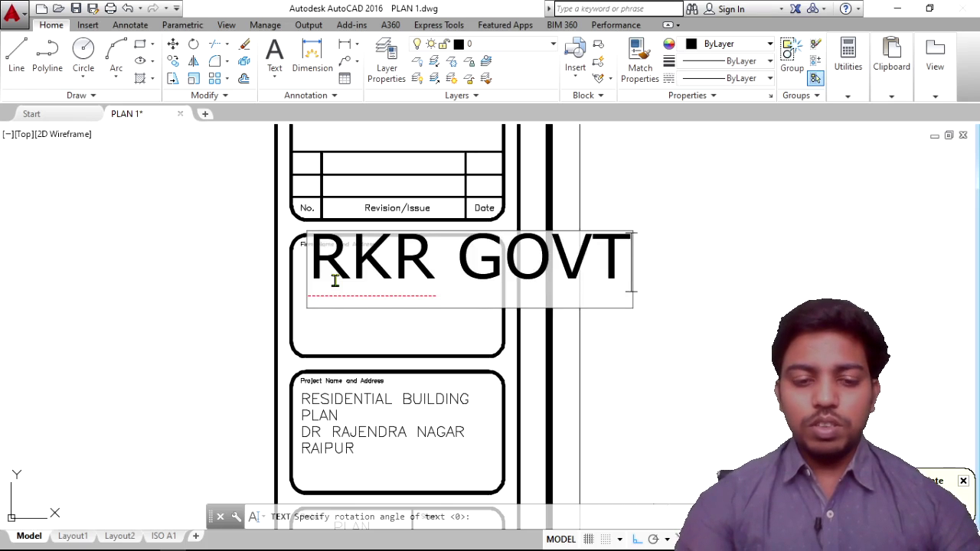
pyautogui.write(' POLY')
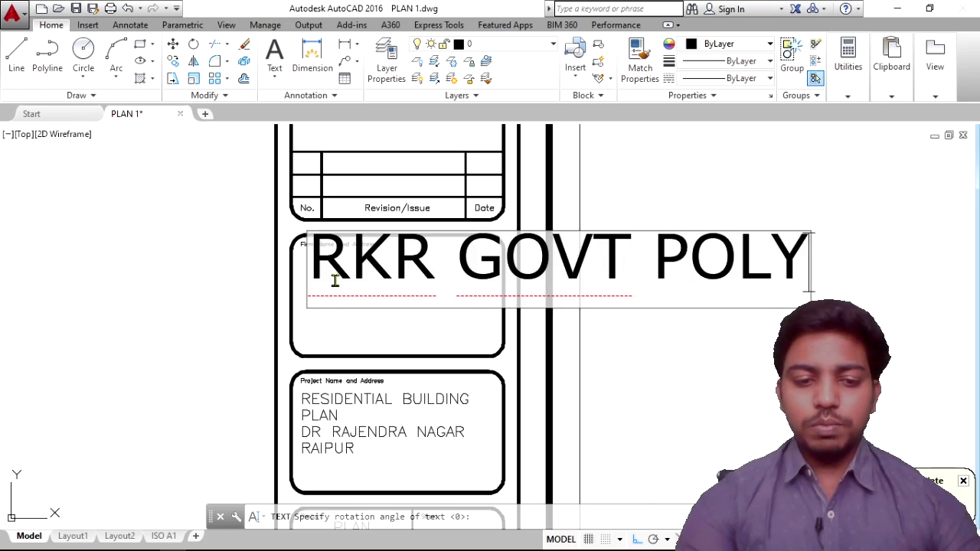
pyautogui.write('TECHNIC C')
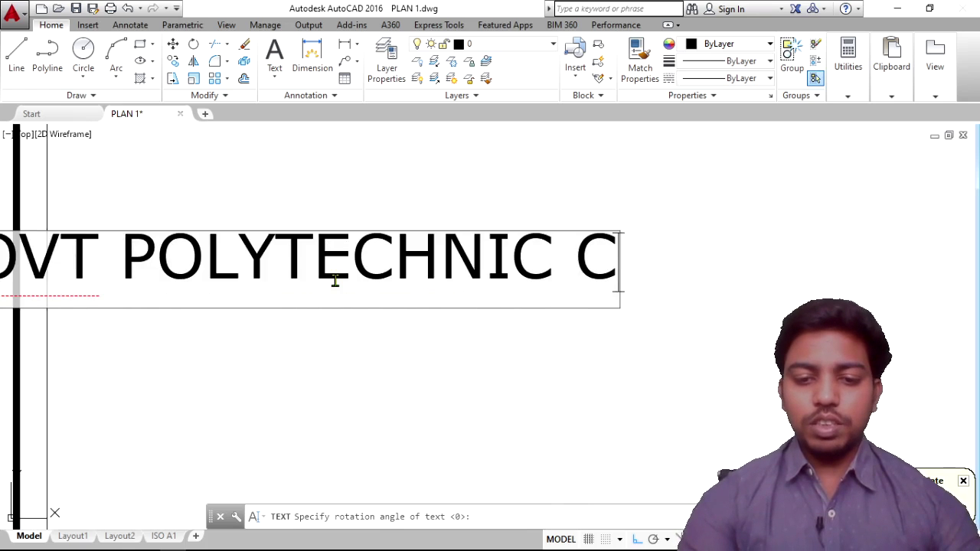
pyautogui.write('OLLEGE')
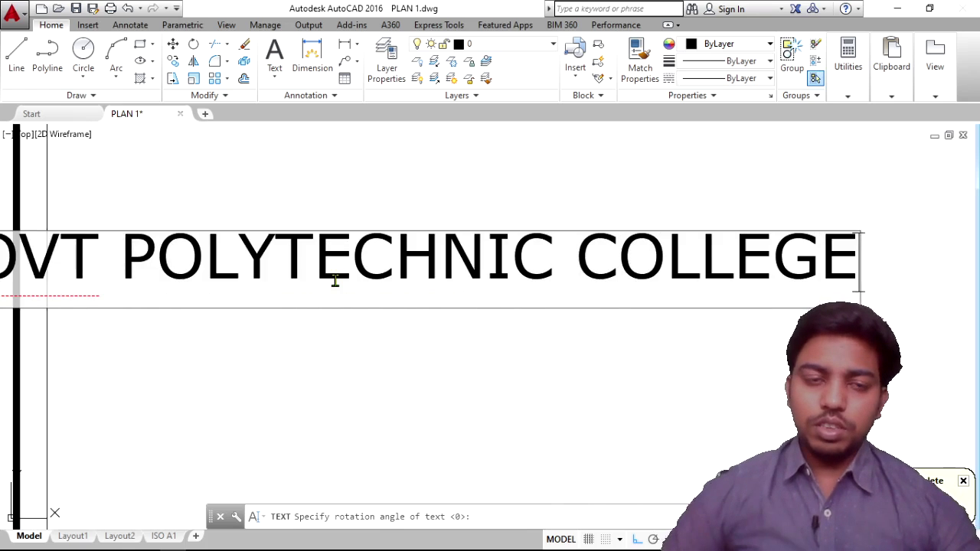
pyautogui.scroll(-4, 335, 281)
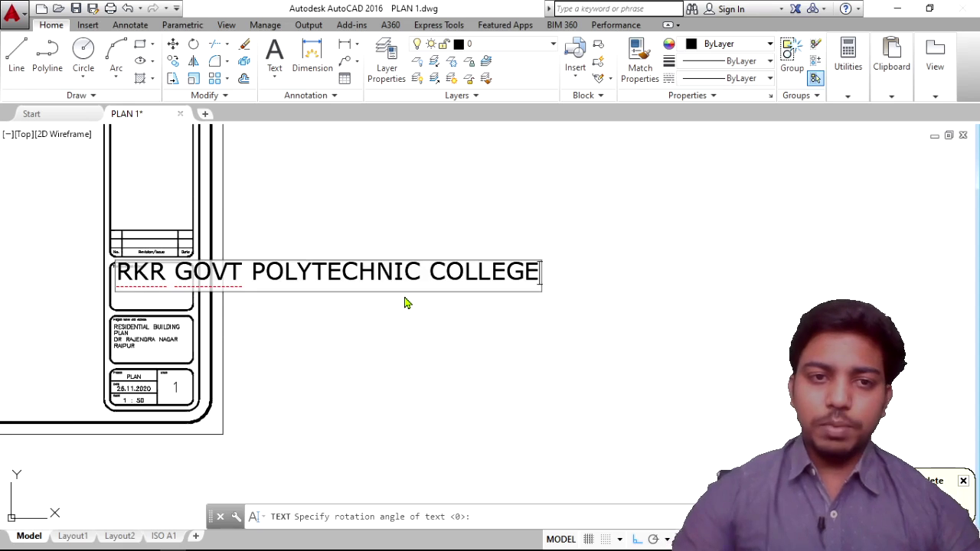
# Add the lines "STAF BUILDING PLAN" and "JANJGIR CHAMPA C.G." below the college name.
pyautogui.press('Return')
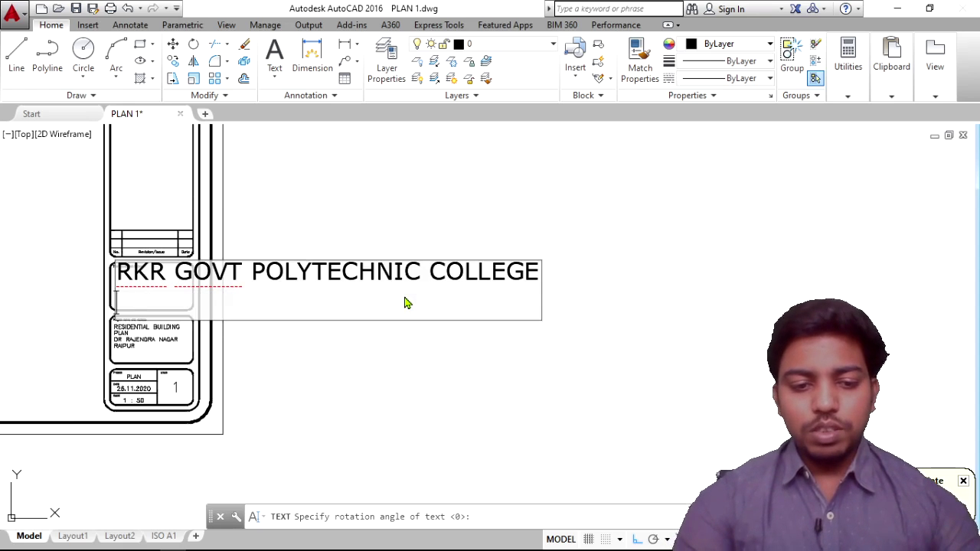
pyautogui.write('STAF')
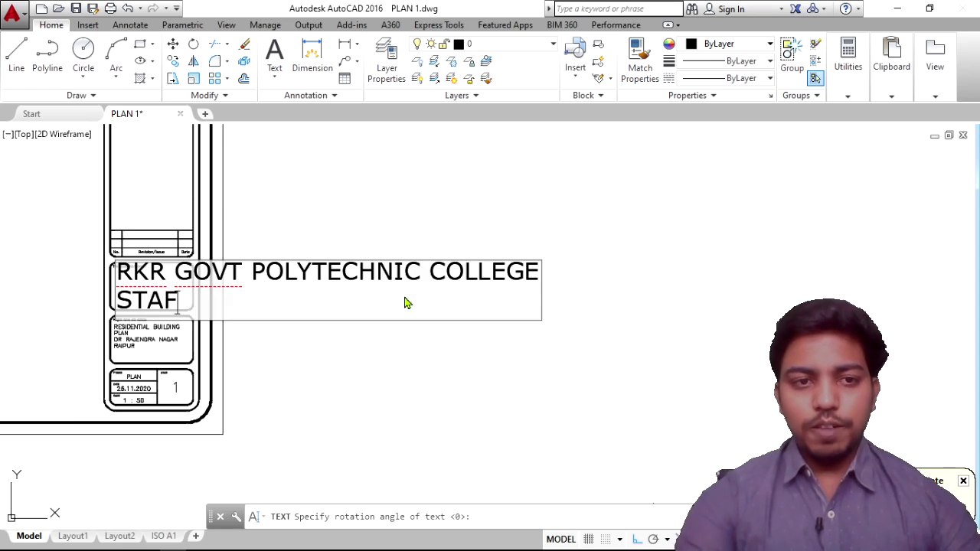
pyautogui.write(' BUILDI')
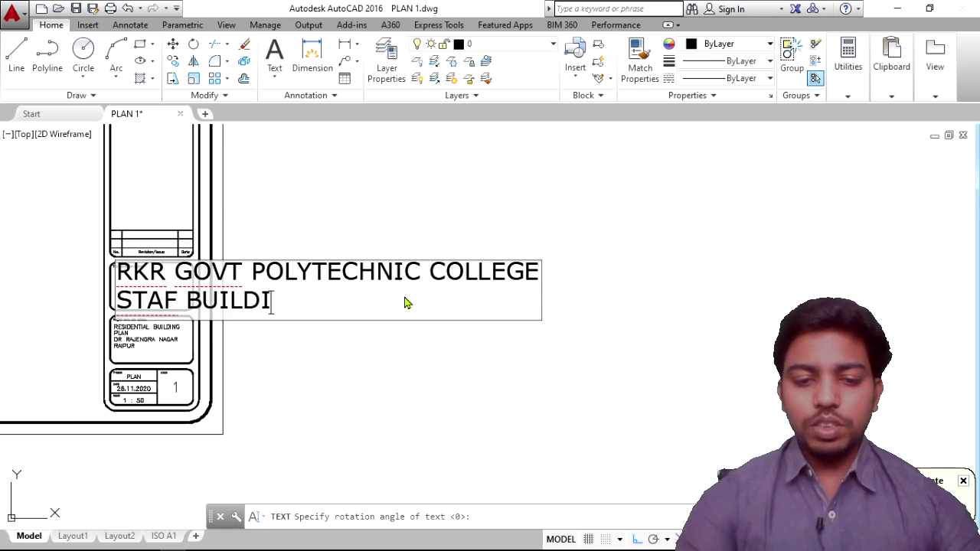
pyautogui.write('NG PLAN')
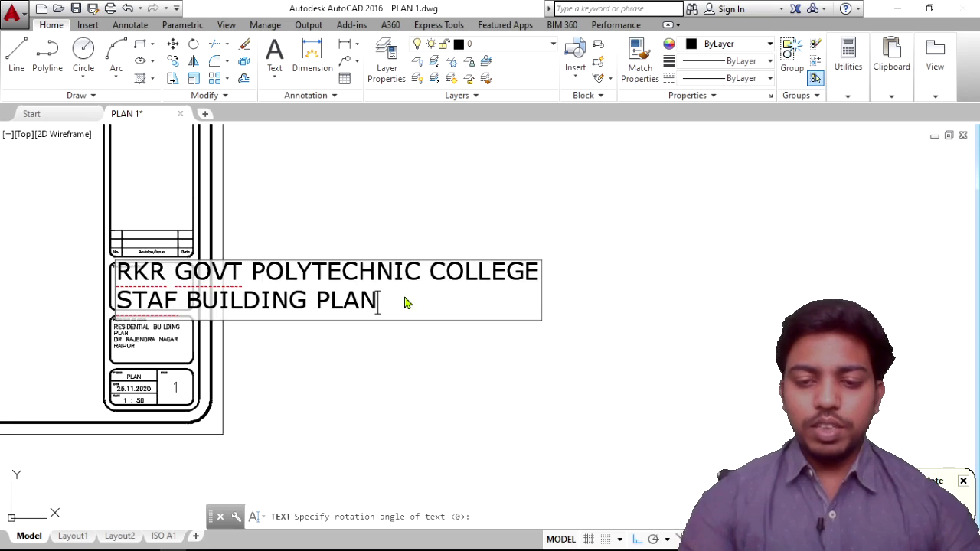
pyautogui.press('Return')
pyautogui.write('J')
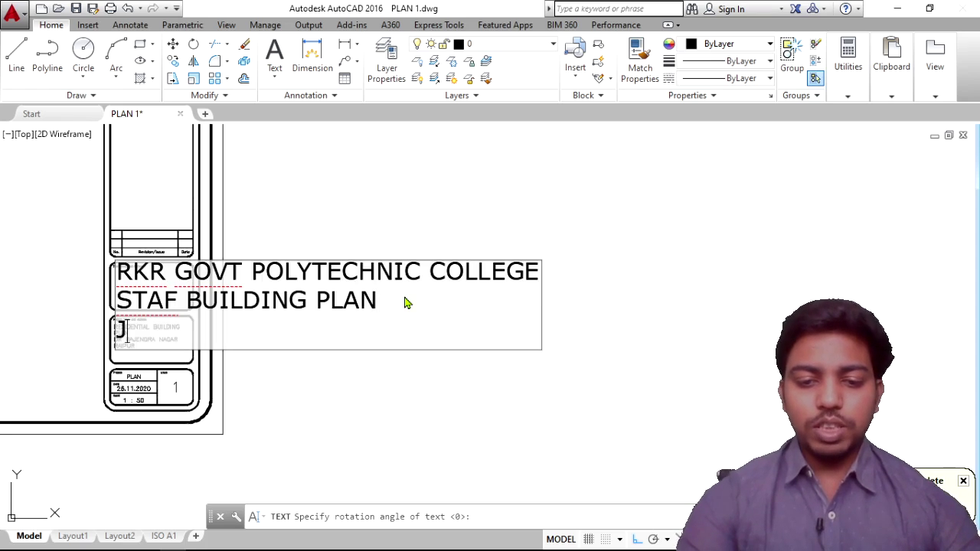
pyautogui.write('ANJGIR')
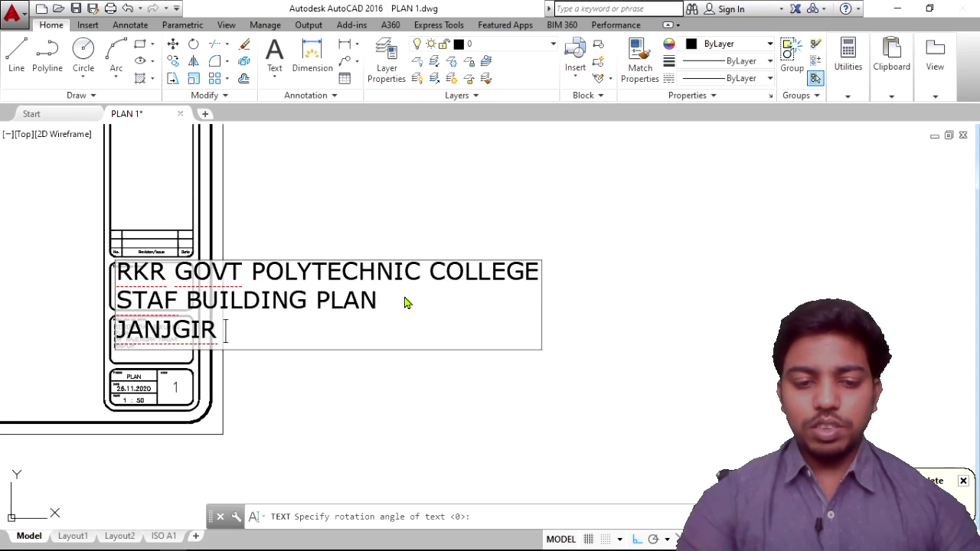
pyautogui.write(' CHA')
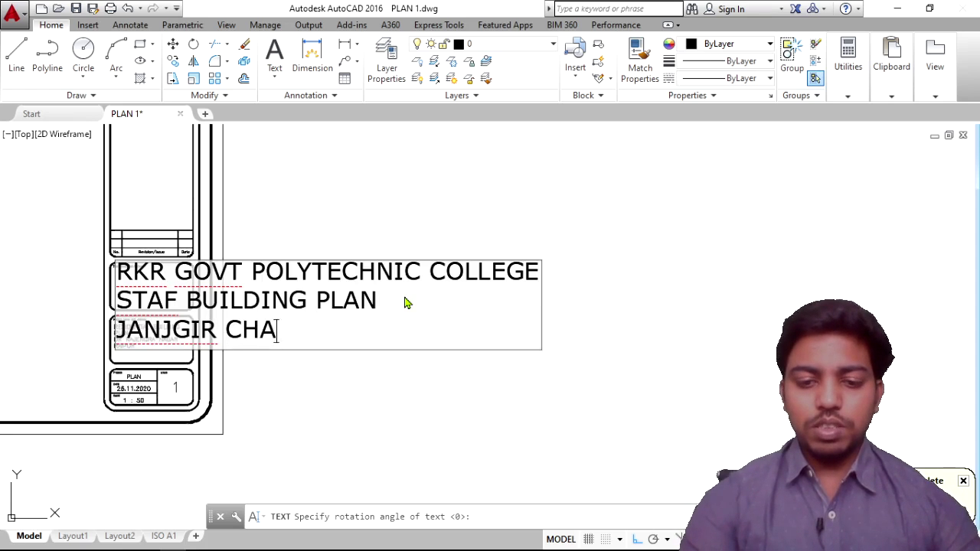
pyautogui.write('MPA')
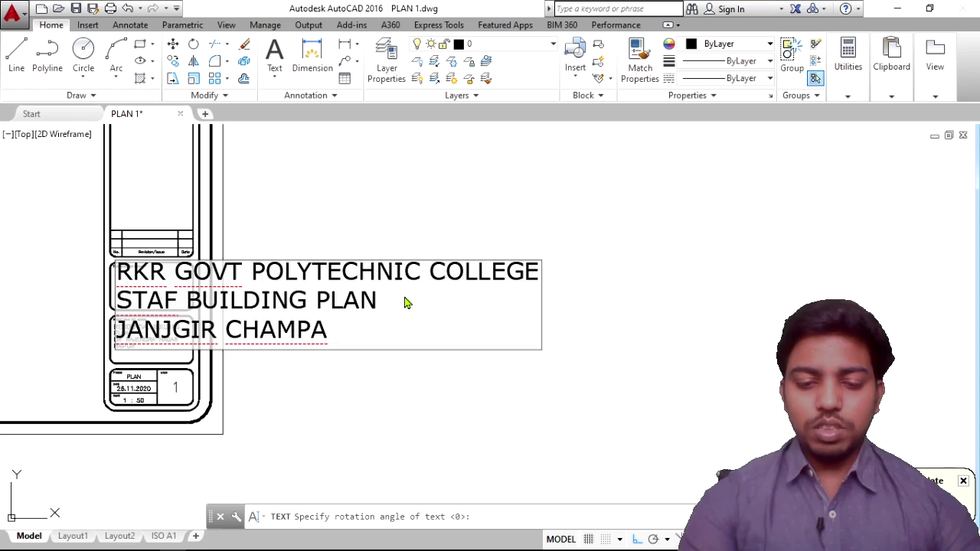
pyautogui.write(' C.G.')
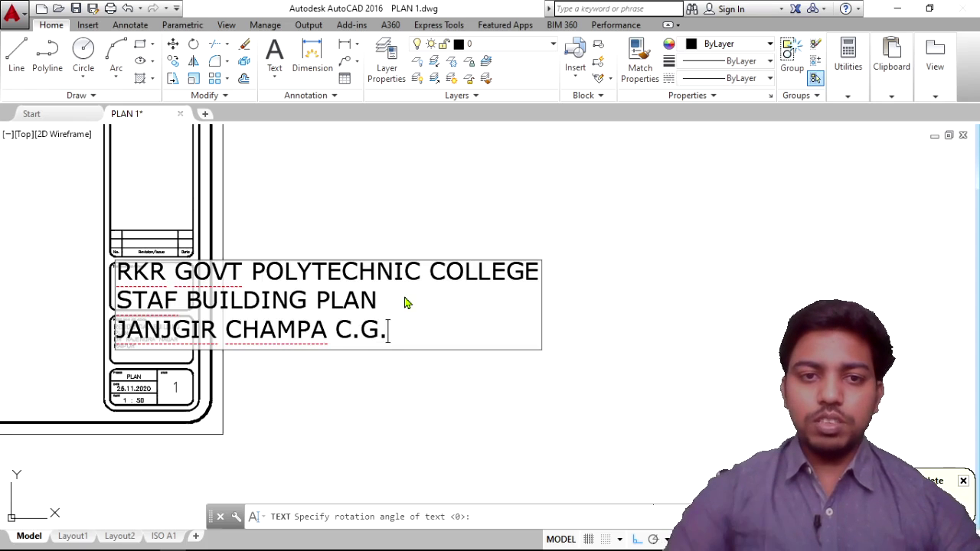
# Break the first line before "COLLEGE" so that word sits on its own line, and finish the text entry.
pyautogui.click(421, 279)
pyautogui.press('Return')
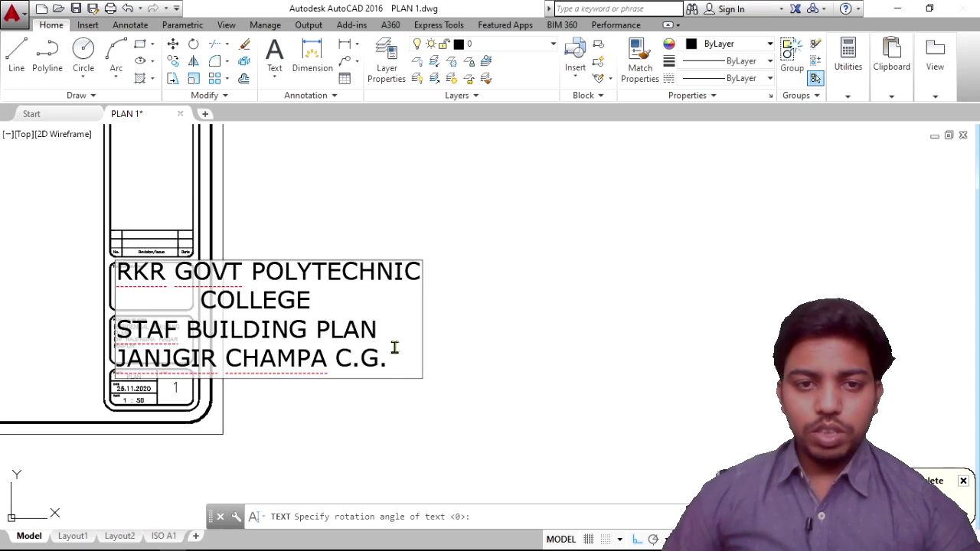
pyautogui.press('Return')
pyautogui.press('Return')
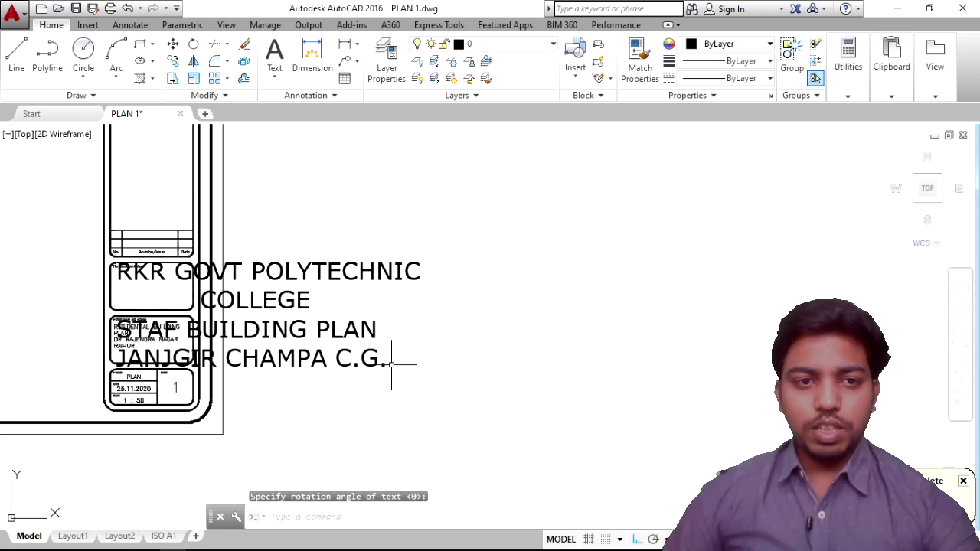
# Scale all four firm text lines down to less than the width of the Firm Name and Address box.
pyautogui.click(403, 398)
pyautogui.click(274, 245)
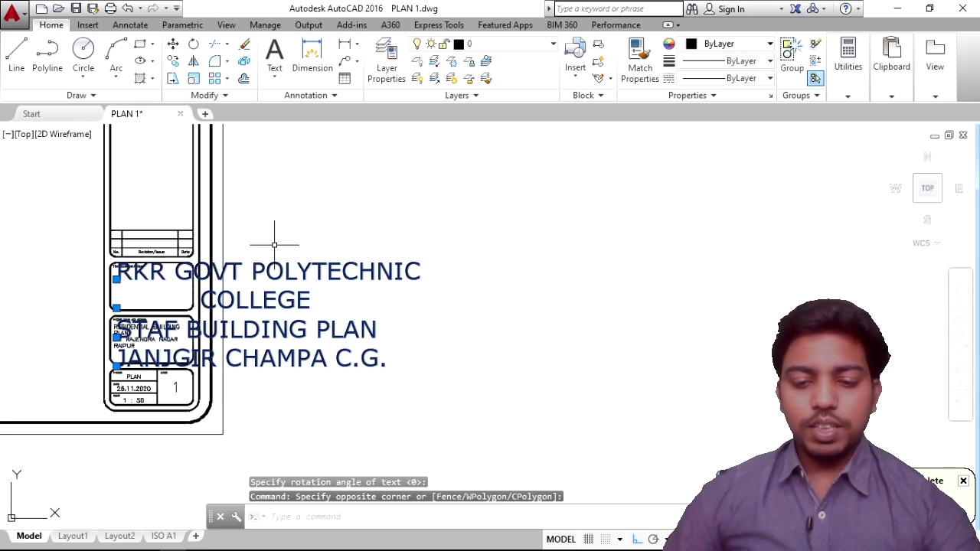
pyautogui.write('SC')
pyautogui.press('Return')
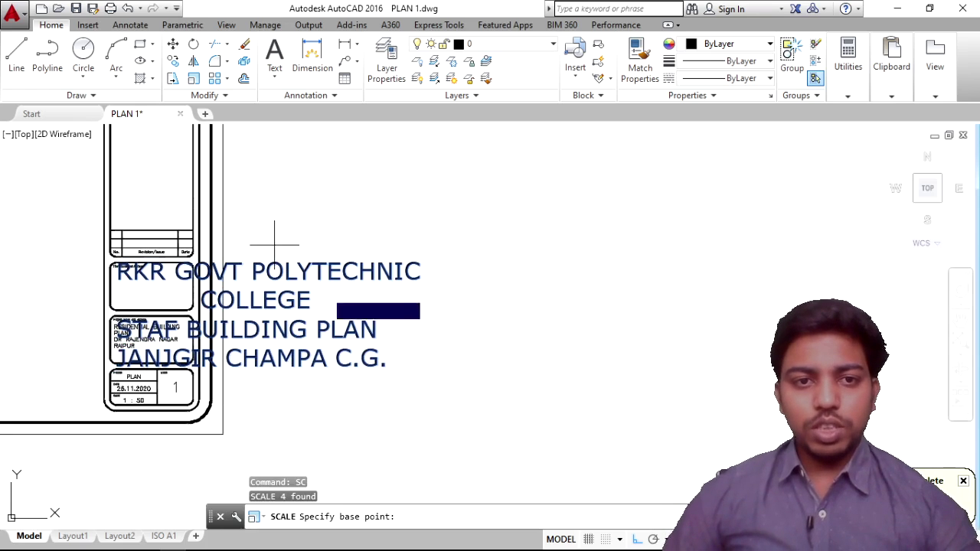
pyautogui.click(337, 295)
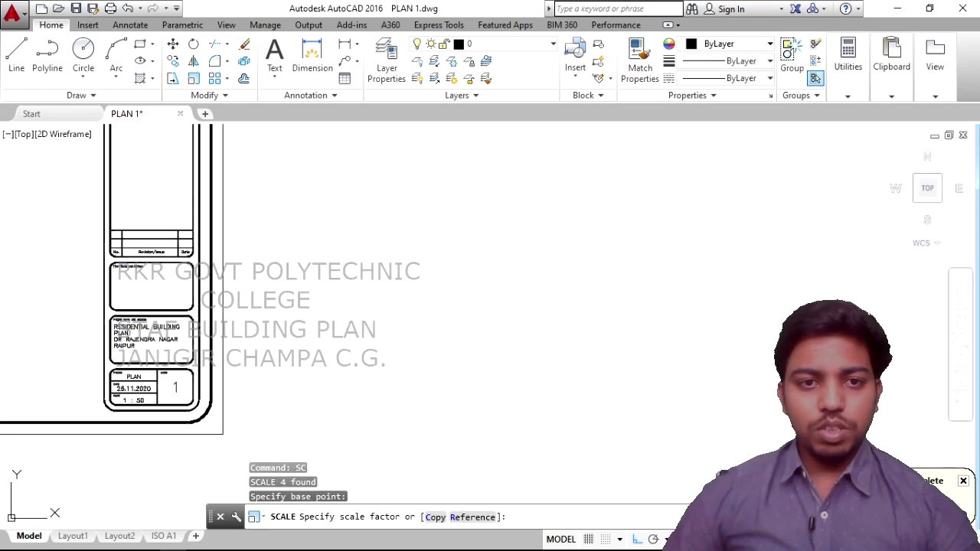
pyautogui.click(363, 300)
# Move the four small text lines into the Firm Name and Address box, with Ortho mode turned off for free placement.
pyautogui.click(362, 332)
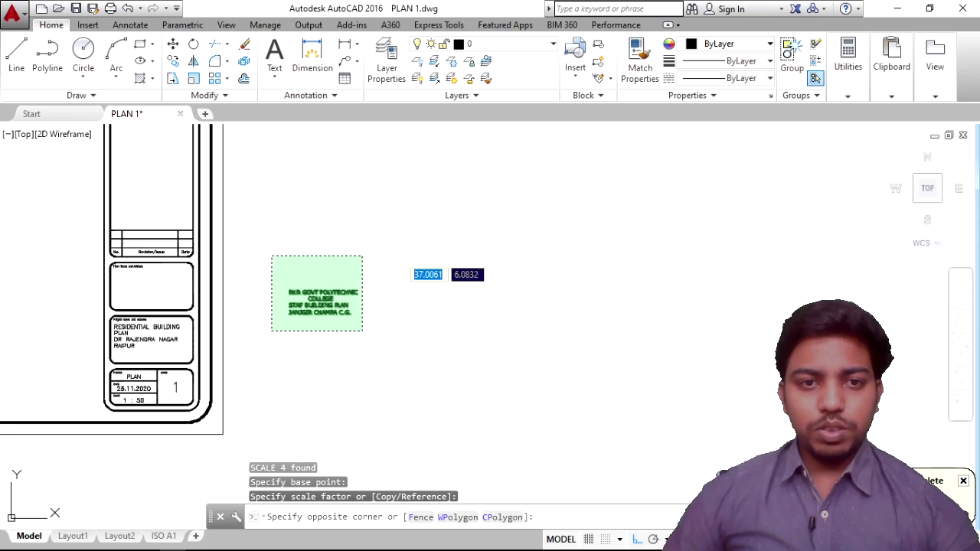
pyautogui.click(271, 258)
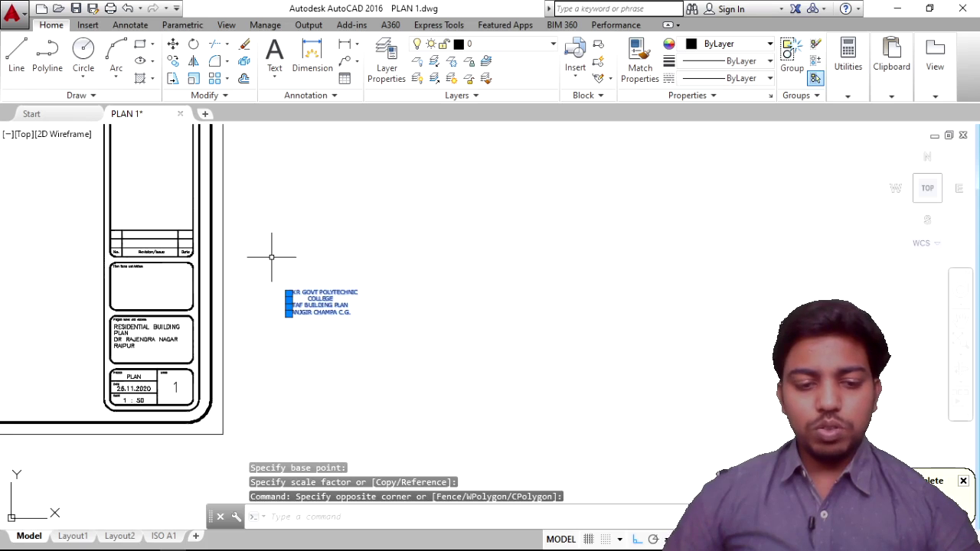
pyautogui.press('Return')
pyautogui.click(291, 310)
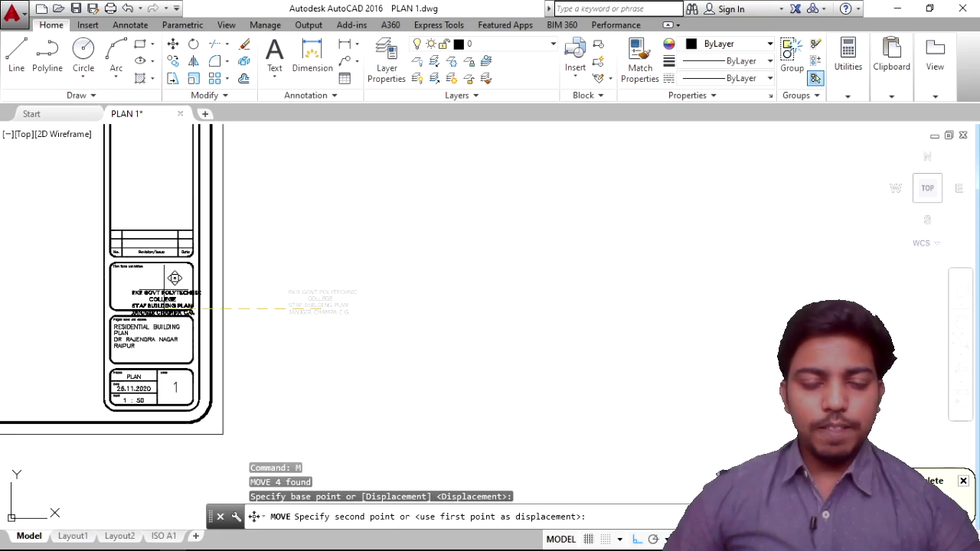
pyautogui.click(635, 539)
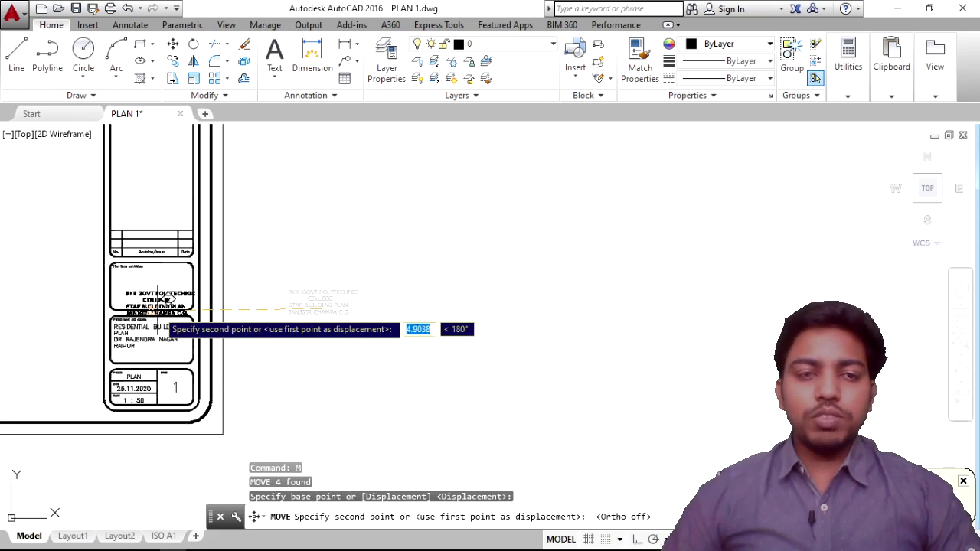
pyautogui.scroll(4, 153, 306)
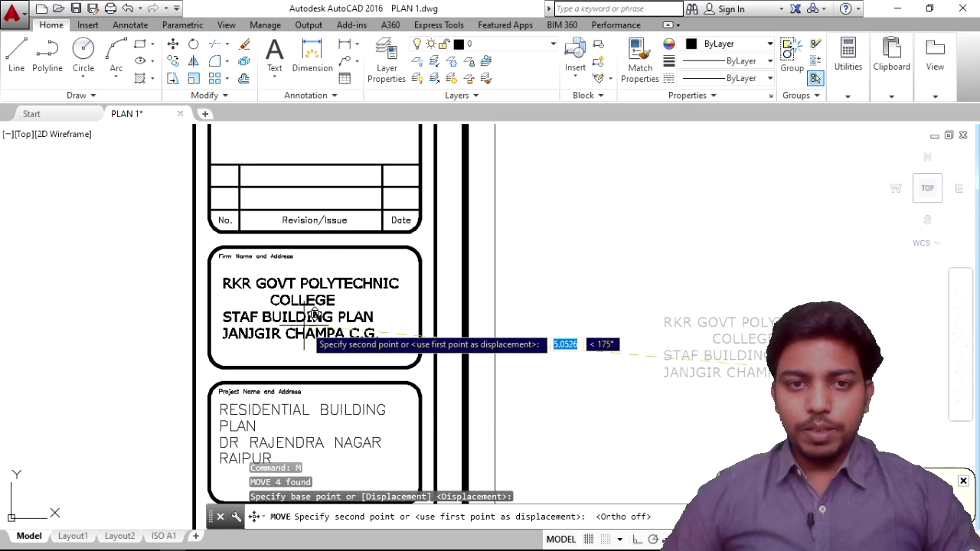
pyautogui.click(308, 323)
pyautogui.click(345, 354)
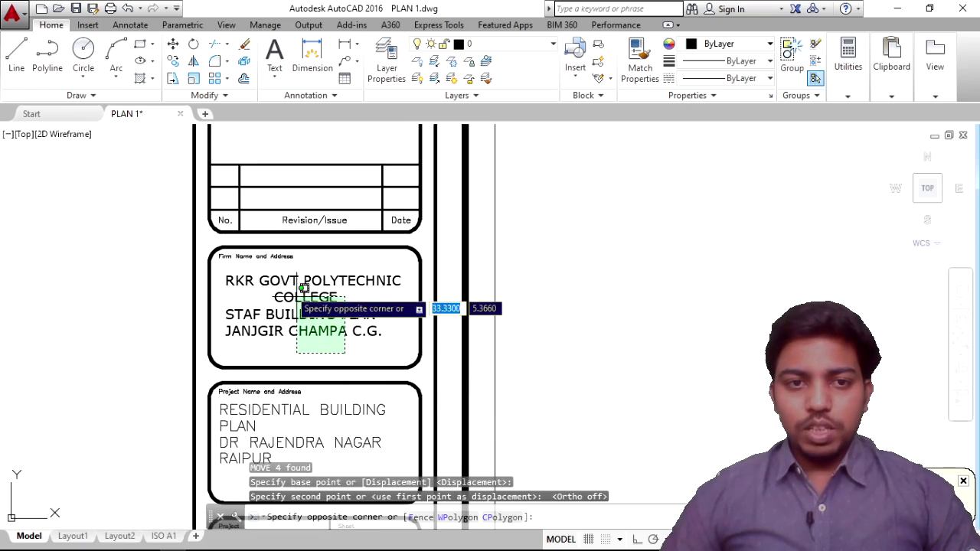
pyautogui.click(225, 276)
pyautogui.scroll(2, 284, 279)
pyautogui.scroll(2, 284, 281)
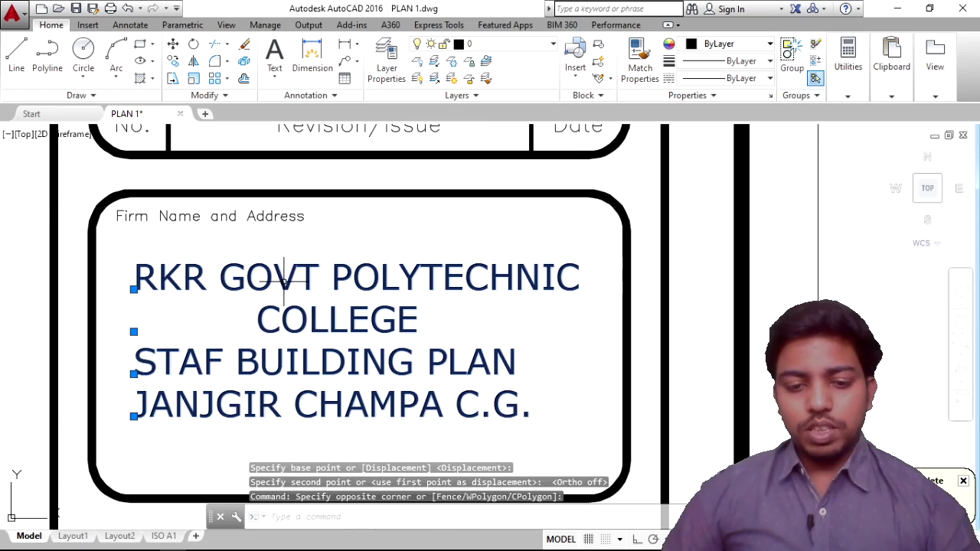
pyautogui.write('m')
pyautogui.press('Return')
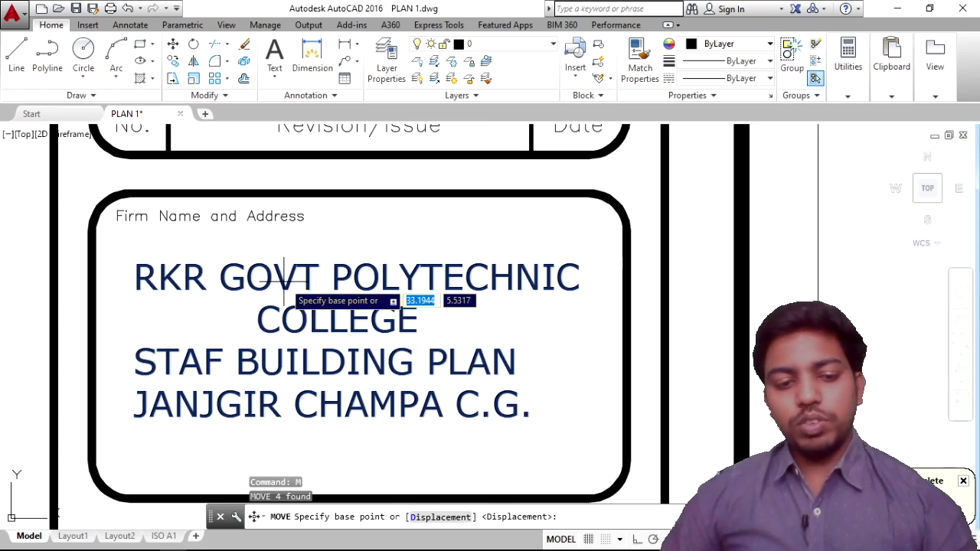
pyautogui.press('Escape')
# Scale the four firm text lines up slightly from the middle of the text to span the box's inner width.
pyautogui.click(416, 426)
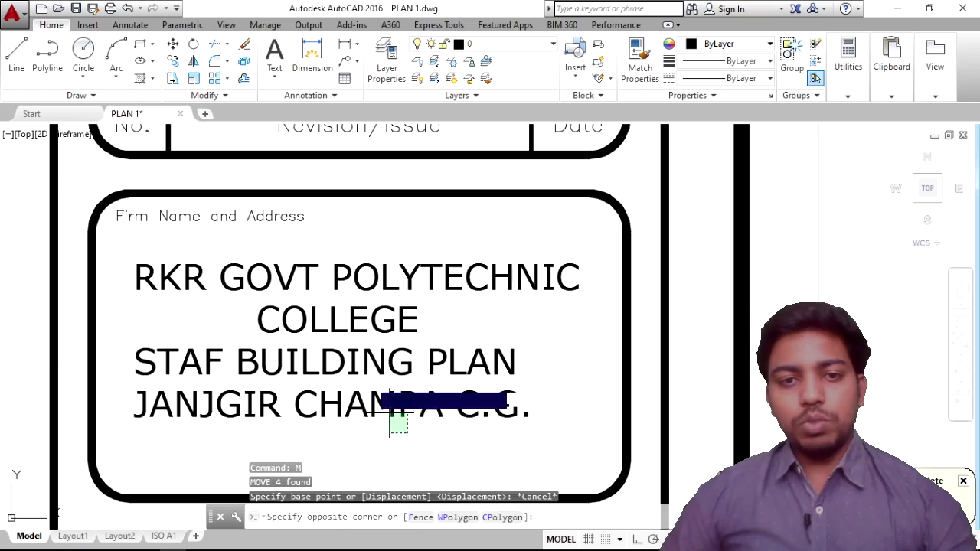
pyautogui.click(306, 273)
pyautogui.write('sc')
pyautogui.press('Return')
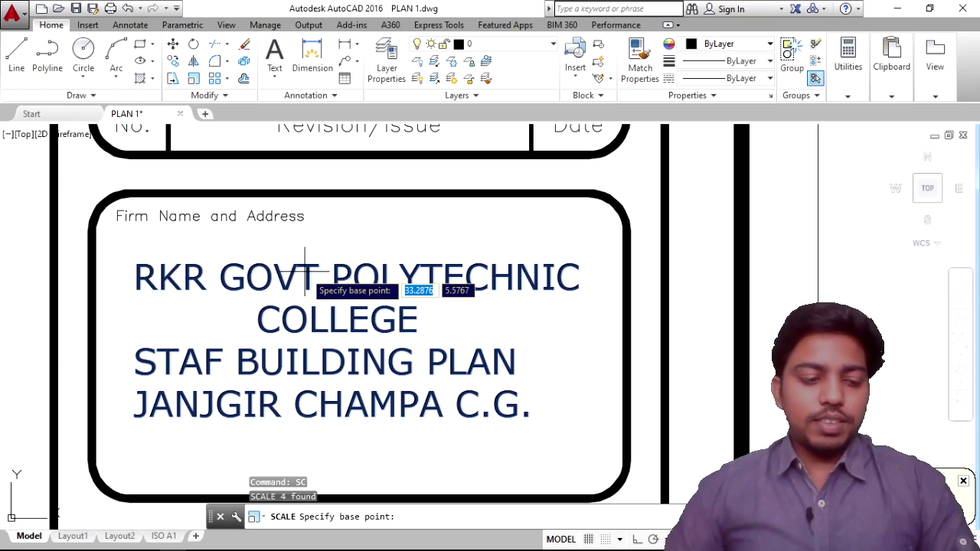
pyautogui.click(345, 345)
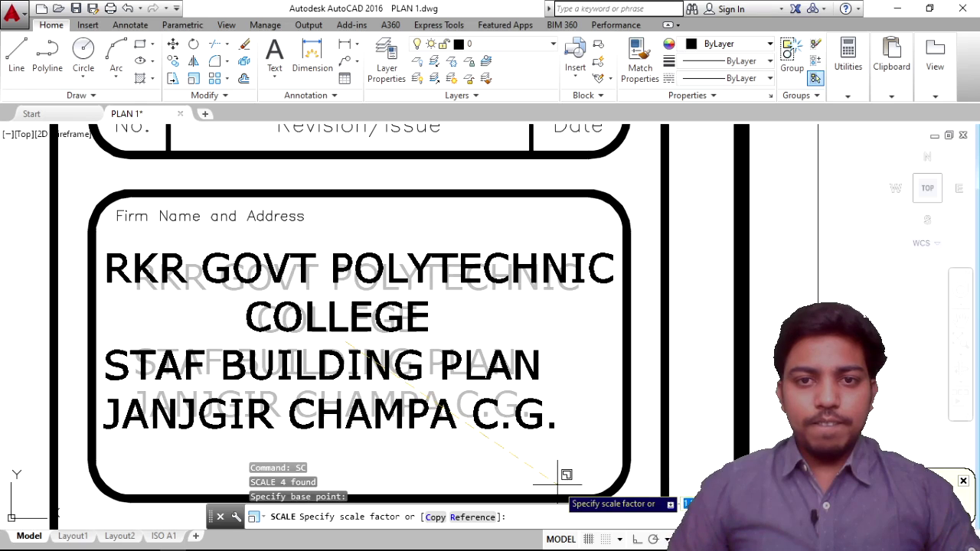
pyautogui.click(562, 477)
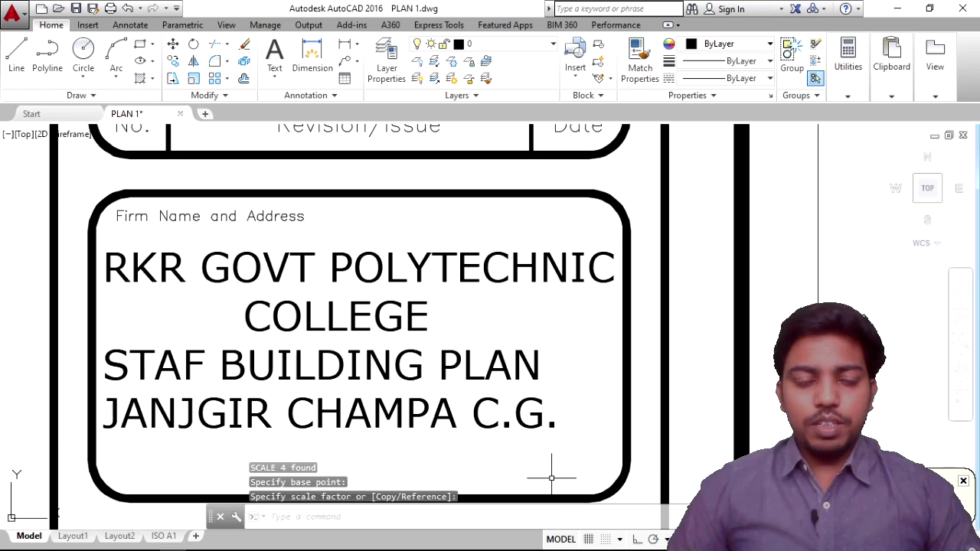
# Examine the whole sheet with its filled title block and the empty General Notes area.
pyautogui.scroll(-4, 420, 404)
pyautogui.scroll(-5, 536, 322)
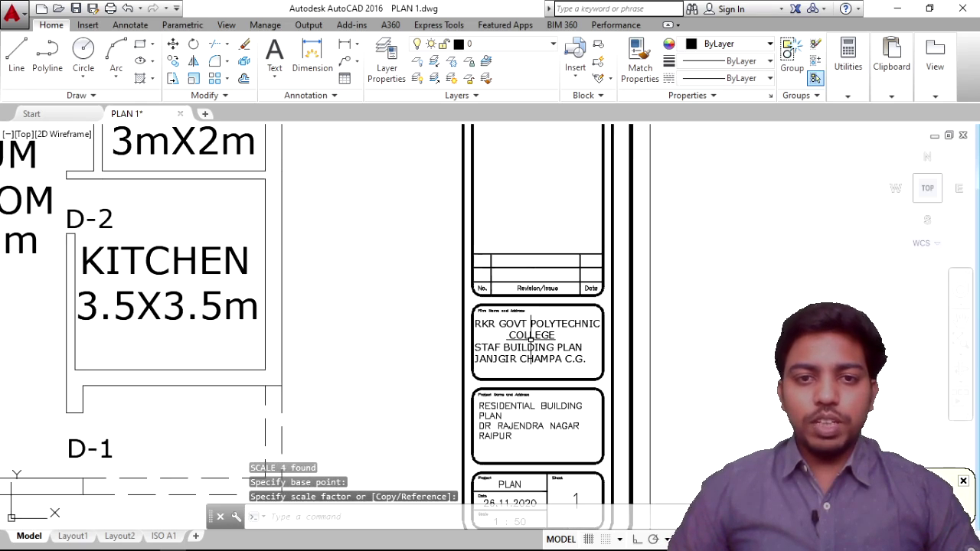
pyautogui.scroll(-3, 490, 329)
pyautogui.moveTo(335, 420)
pyautogui.mouseDown(button='middle')
pyautogui.moveTo(357, 442)
pyautogui.moveTo(358, 461)
pyautogui.mouseUp(button='middle')
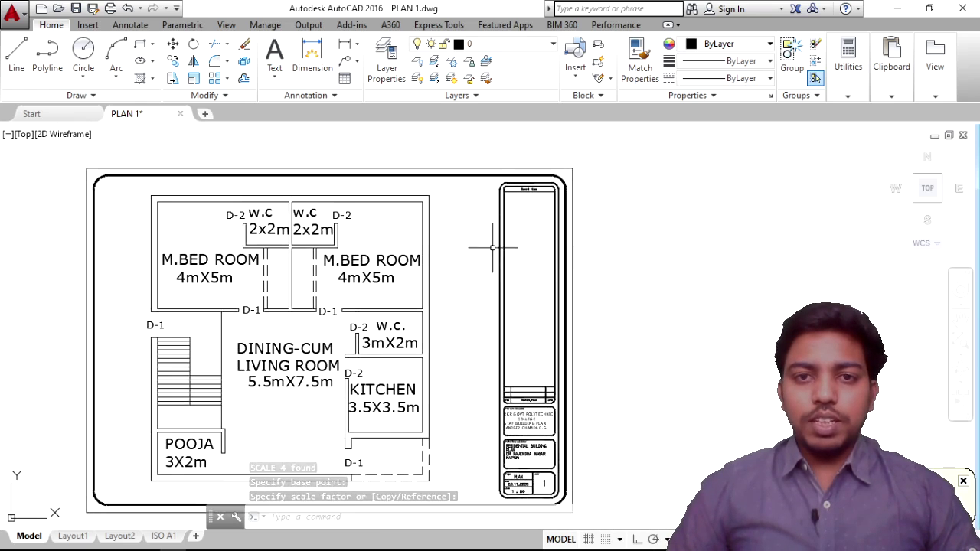
pyautogui.scroll(4, 534, 247)
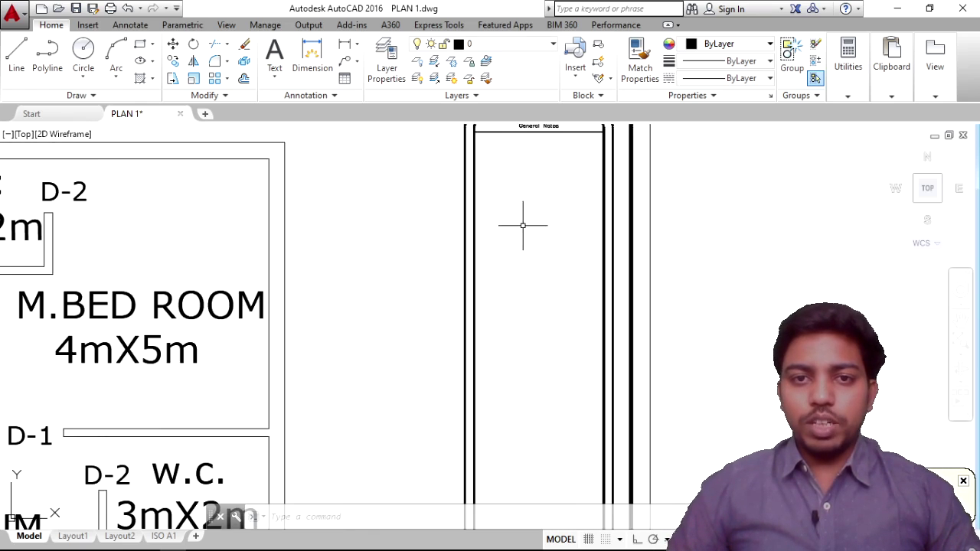
pyautogui.scroll(-4, 527, 222)
pyautogui.scroll(2, 540, 249)
pyautogui.scroll(2, 536, 240)
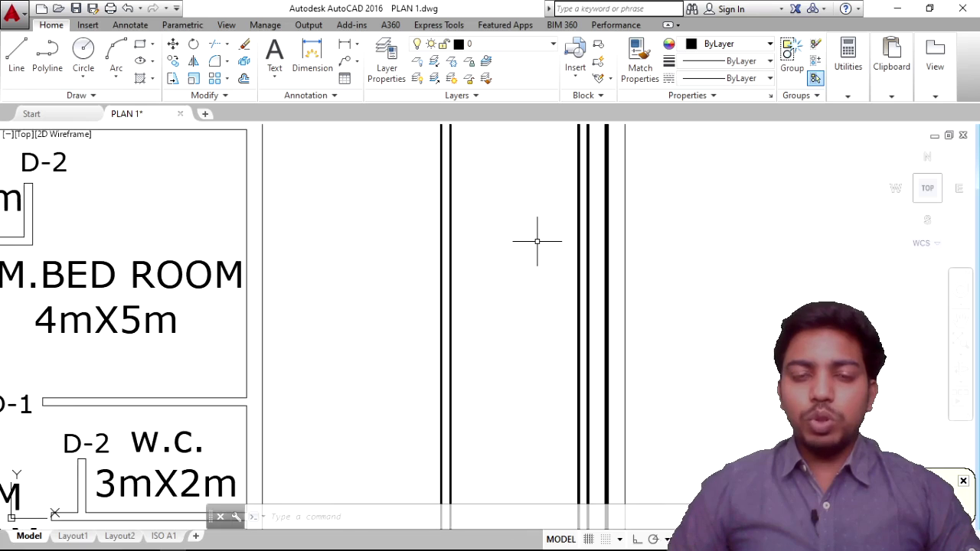
pyautogui.moveTo(525, 245); pyautogui.dragTo(561, 347, button='middle')
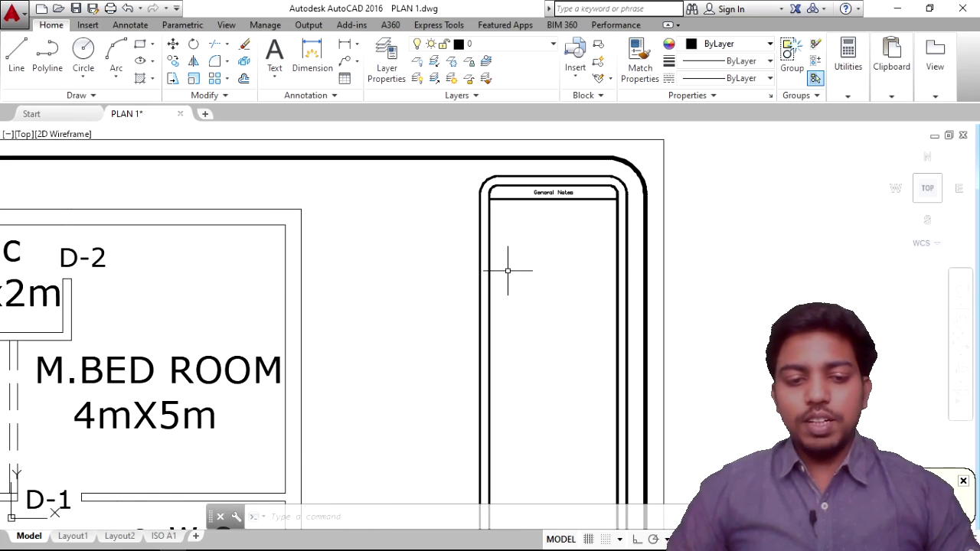
pyautogui.scroll(-2, 508, 270)
# Set the text height of the Standard text style to 0.1 and apply it.
pyautogui.write('DT')
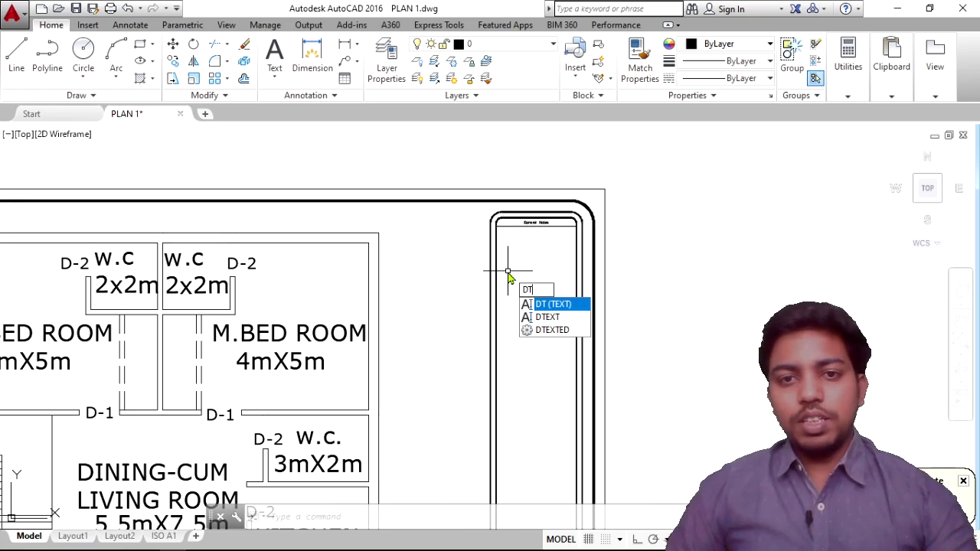
pyautogui.press('Escape')
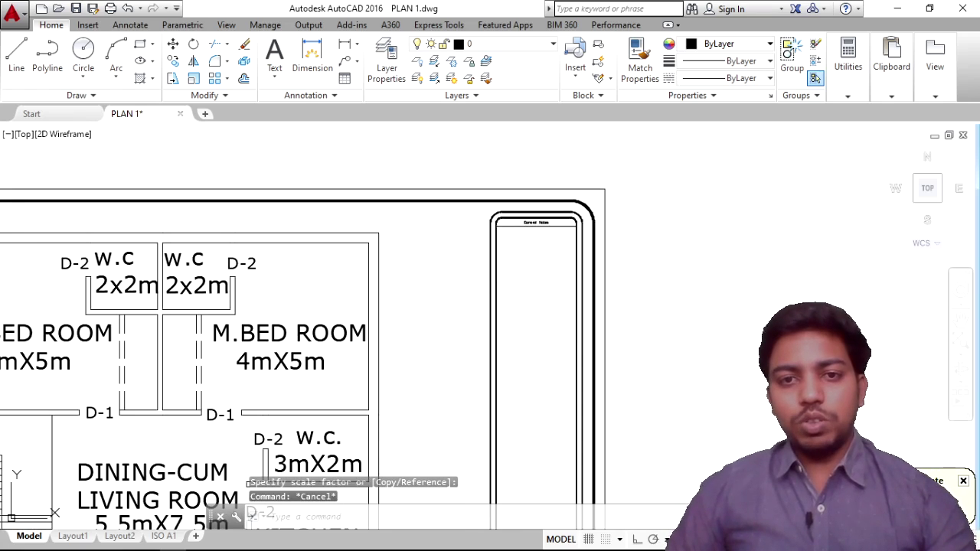
pyautogui.write('st')
pyautogui.press('Return')
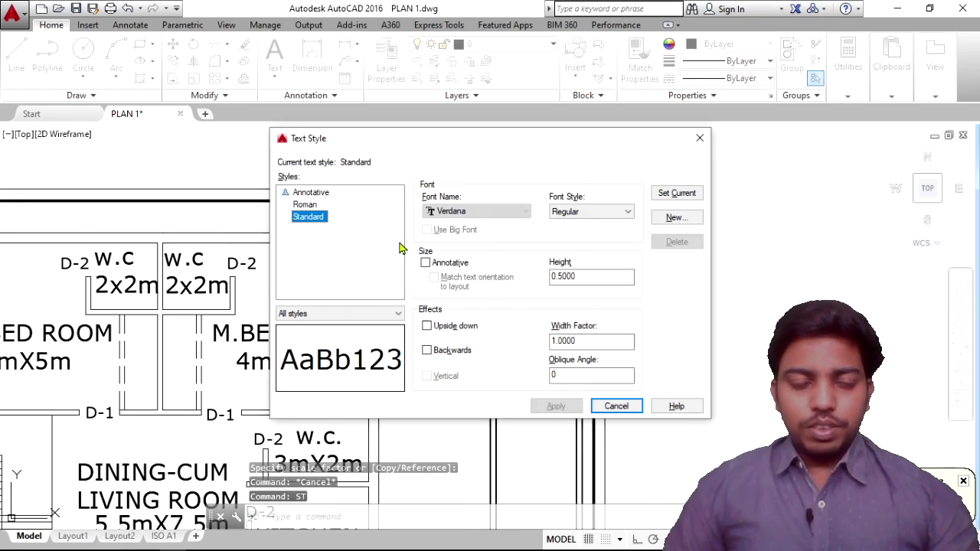
pyautogui.moveTo(586, 279); pyautogui.dragTo(504, 278)
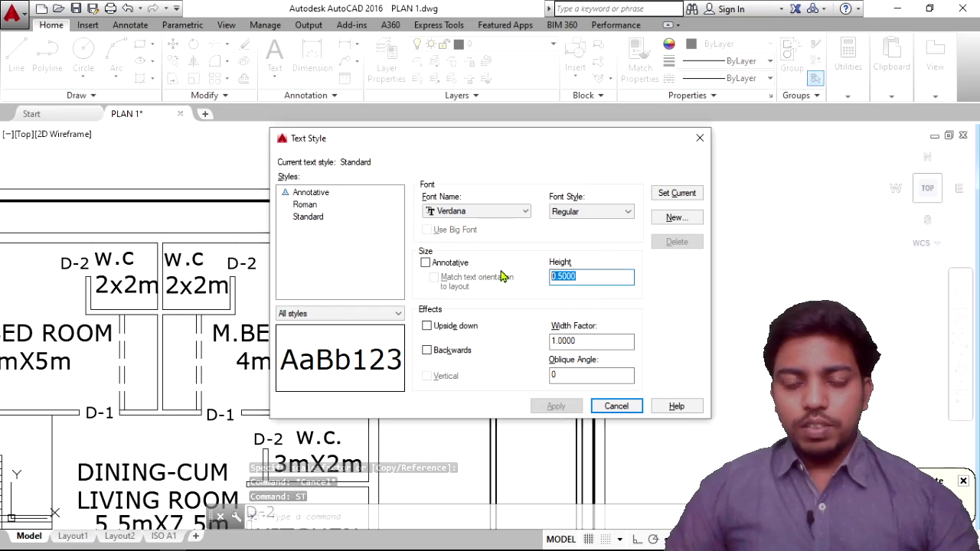
pyautogui.write('0')
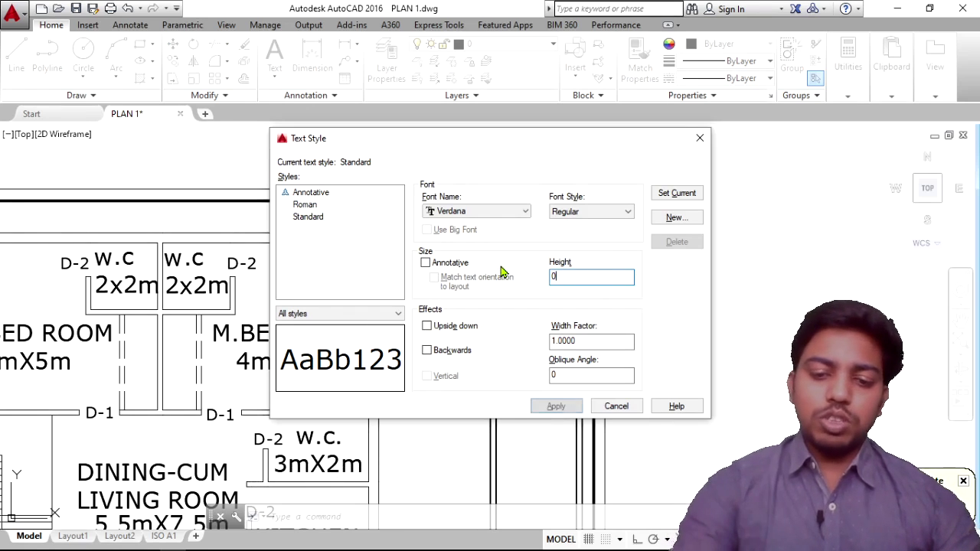
pyautogui.write('.1')
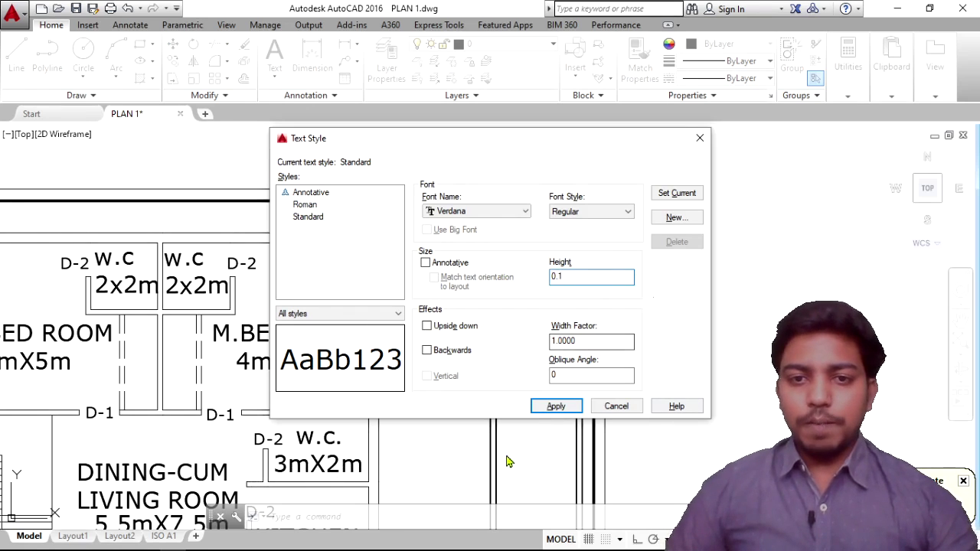
pyautogui.click(560, 406)
pyautogui.click(617, 406)
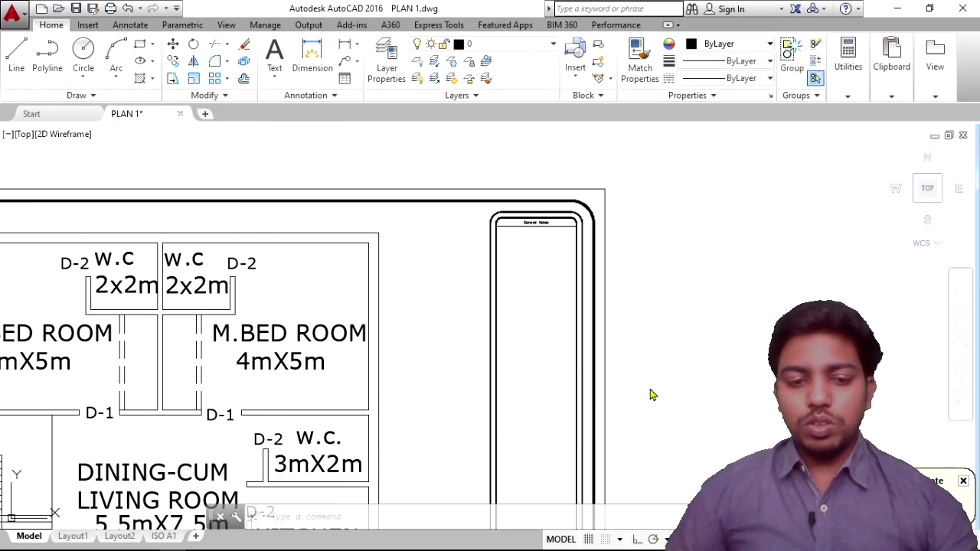
# Try a throwaway line of single-line text beside the sheet with Ortho mode turned on, and clear it again.
pyautogui.write('dt')
pyautogui.press('Return')
pyautogui.click(672, 325)
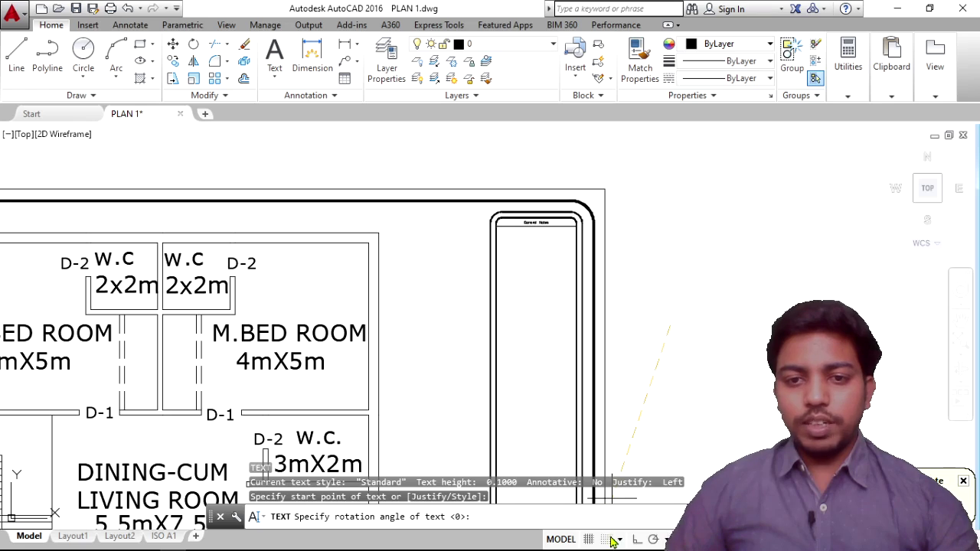
pyautogui.click(635, 540)
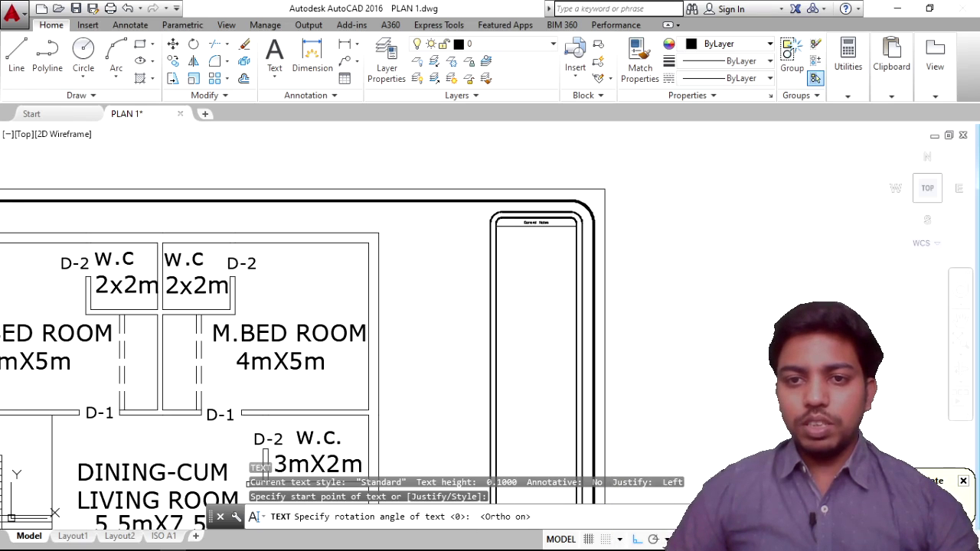
pyautogui.press('Return')
pyautogui.write('DFGFGD')
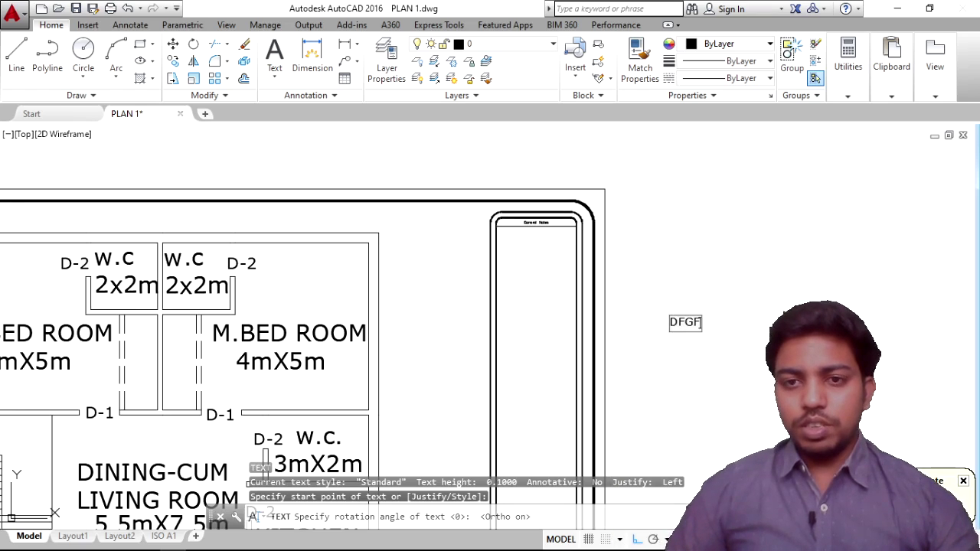
pyautogui.press('BackSpace')
pyautogui.press('BackSpace')
pyautogui.press('BackSpace')
pyautogui.press('BackSpace')
pyautogui.press('BackSpace')
pyautogui.press('BackSpace')
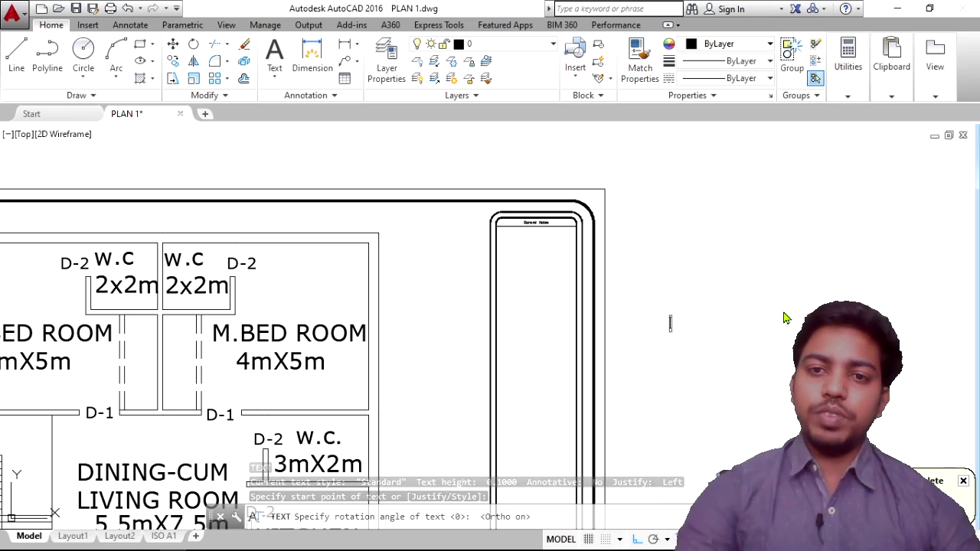
pyautogui.press('Return')
# Place single-line text at rotation 0 inside the General Notes box, with the first line "D1 - 1.2 x 2.1 METER".
pyautogui.scroll(6, 540, 257)
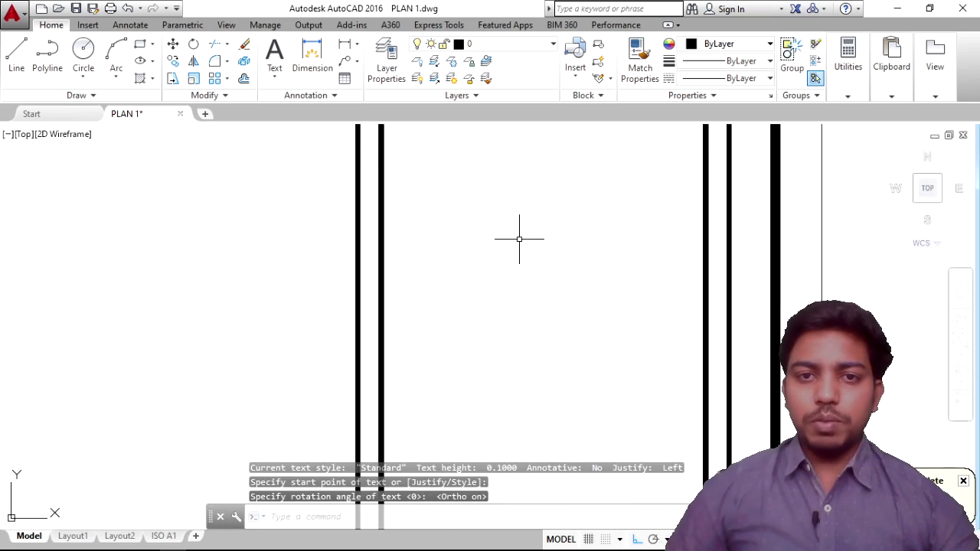
pyautogui.moveTo(520, 237); pyautogui.dragTo(490, 314, button='middle')
pyautogui.write('text')
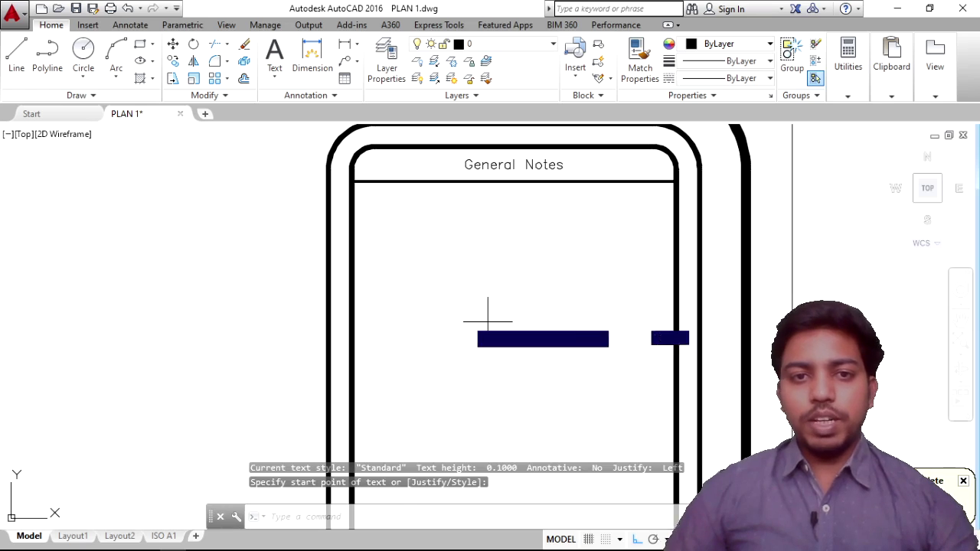
pyautogui.press('Return')
pyautogui.click(366, 266)
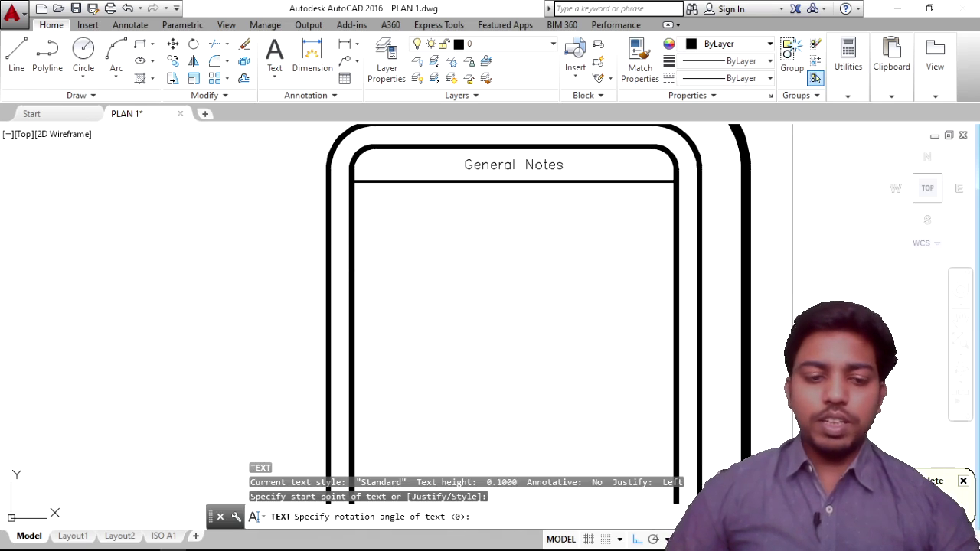
pyautogui.press('Return')
pyautogui.write('D')
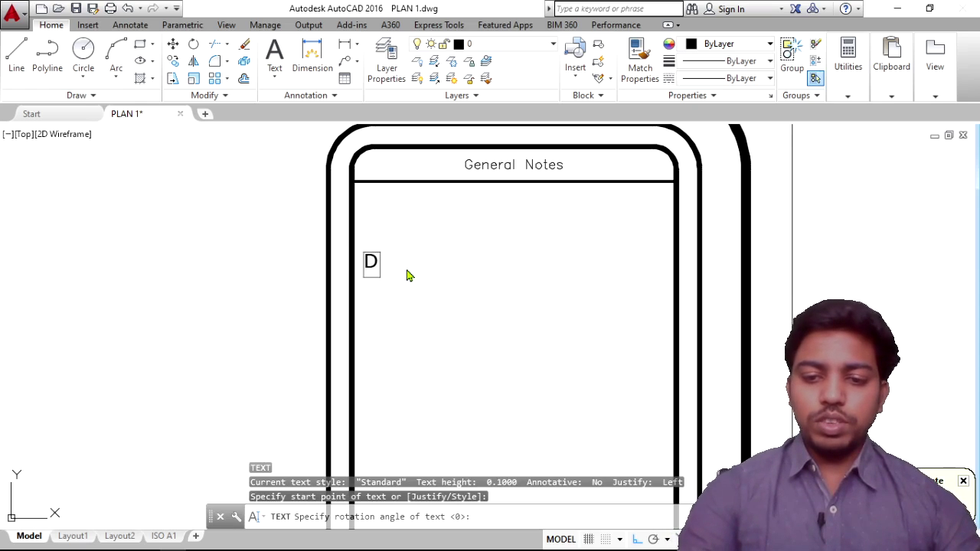
pyautogui.write('1 -')
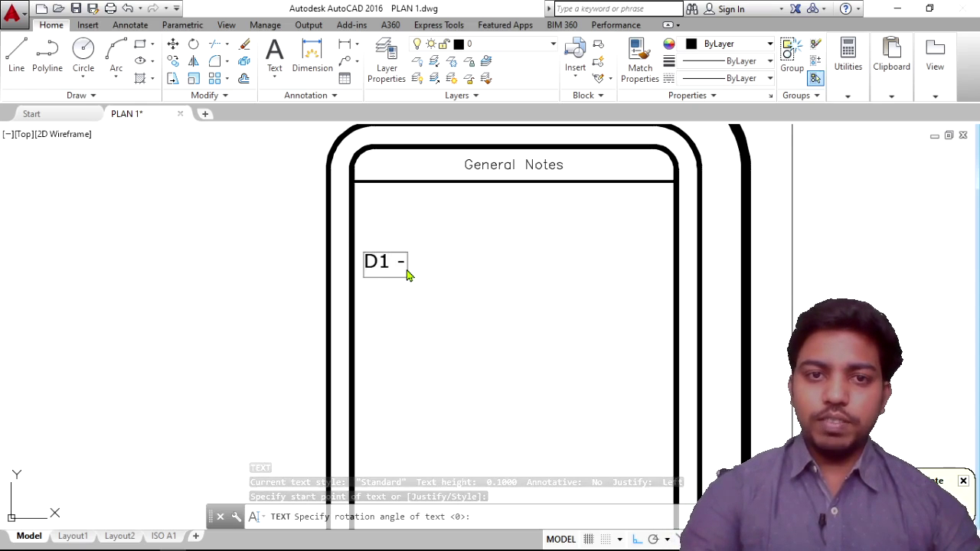
pyautogui.write(' 1.')
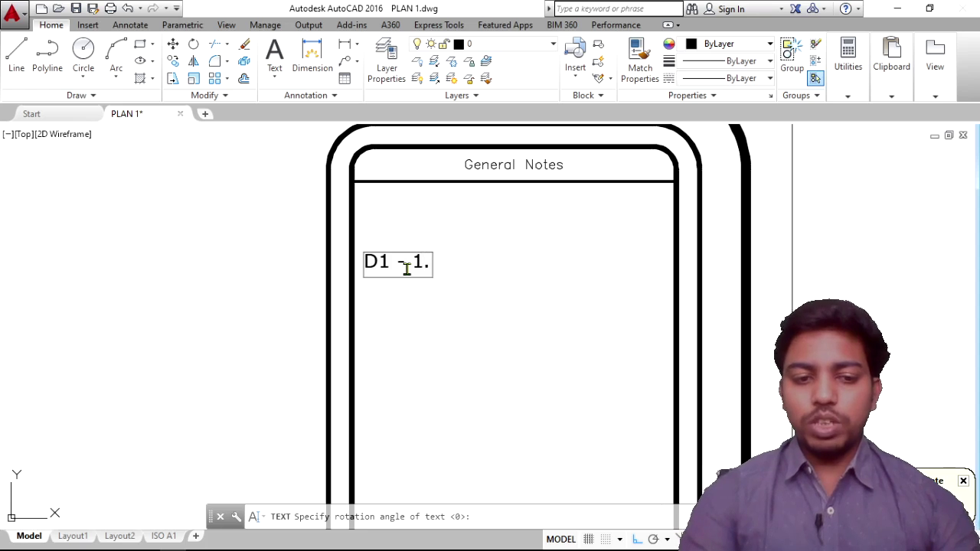
pyautogui.write('2')
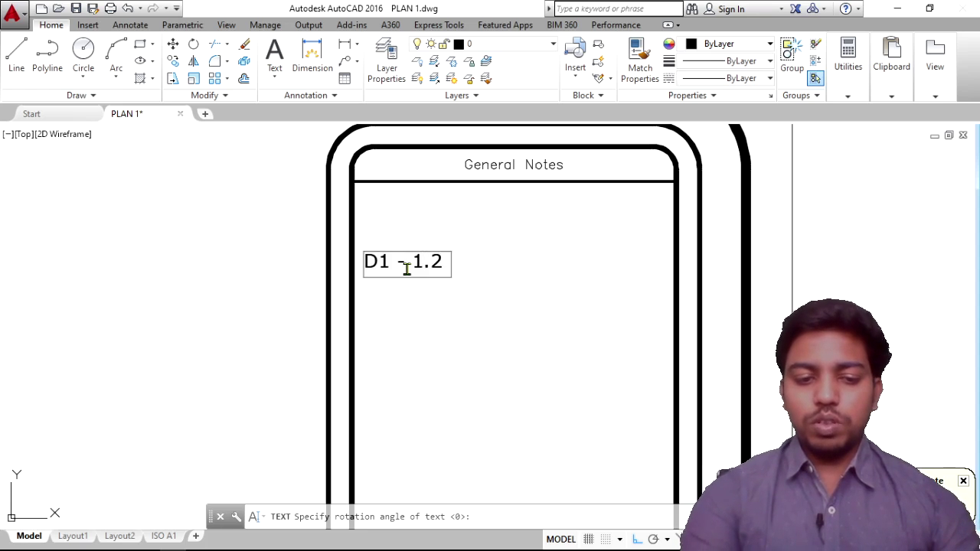
pyautogui.write(' x 2.')
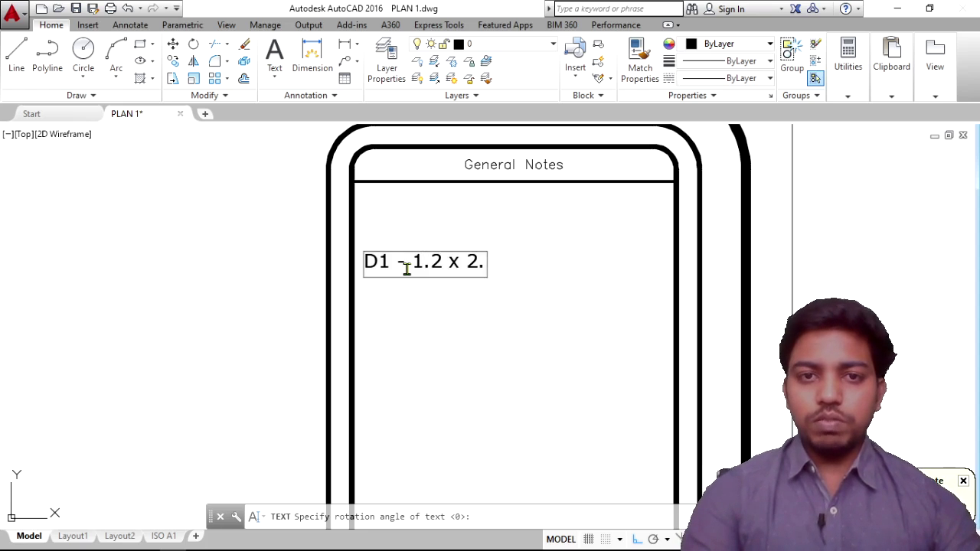
pyautogui.write('1 METER')
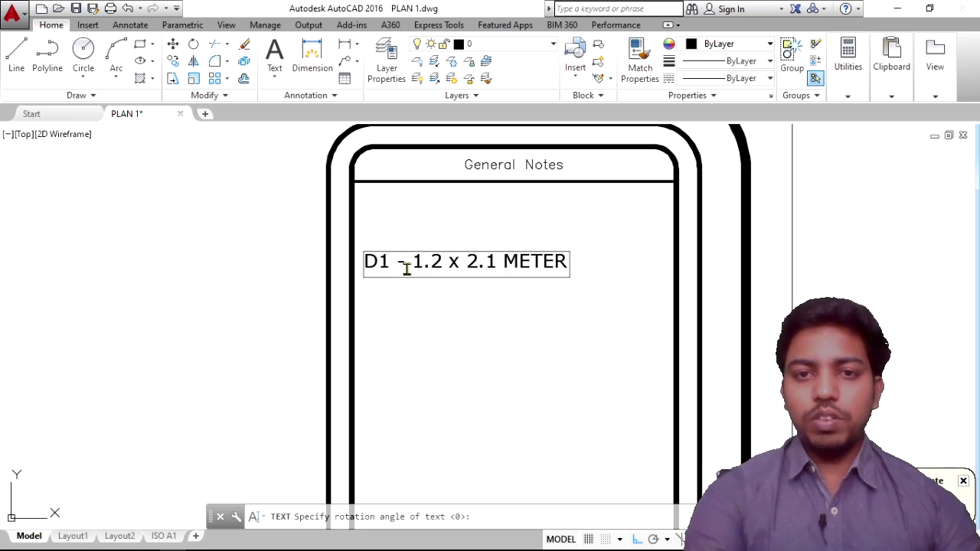
# Add the door lines "D2 - 1 x 2.1 METER" and "D3 - 0.9 x 2.1 M" below, and finish the text.
pyautogui.press('Return')
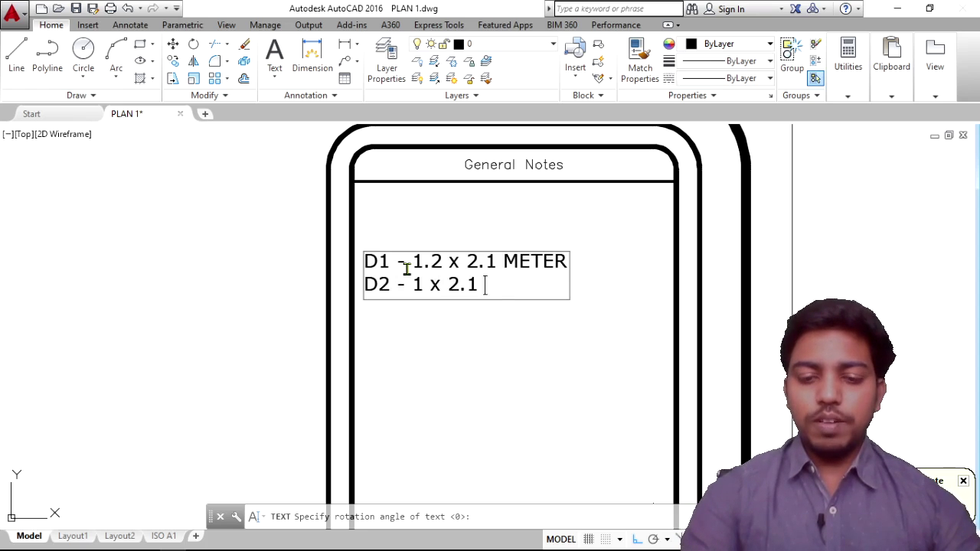
pyautogui.write('ER')
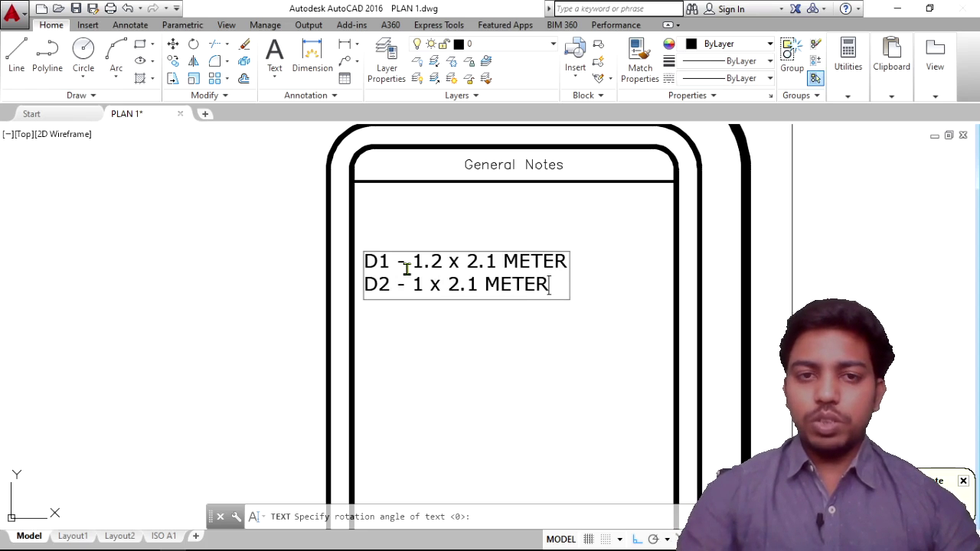
pyautogui.press('Return')
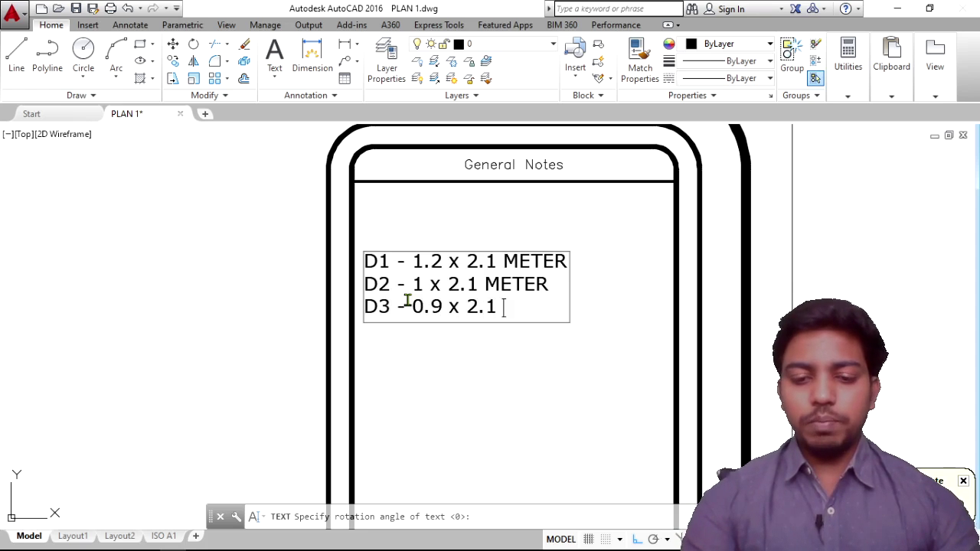
pyautogui.press('Return')
pyautogui.press('Return')
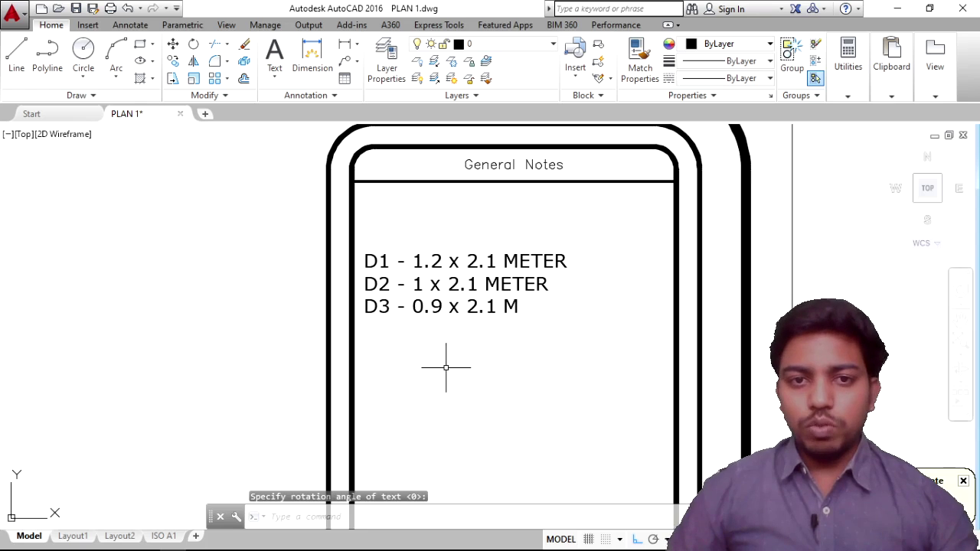
# Place single-line text at rotation 0 below the door lines in the General Notes box, reading "W1 - 2.1 x 2.1 M".
pyautogui.moveTo(451, 358); pyautogui.dragTo(494, 315, button='middle')
pyautogui.write('dt')
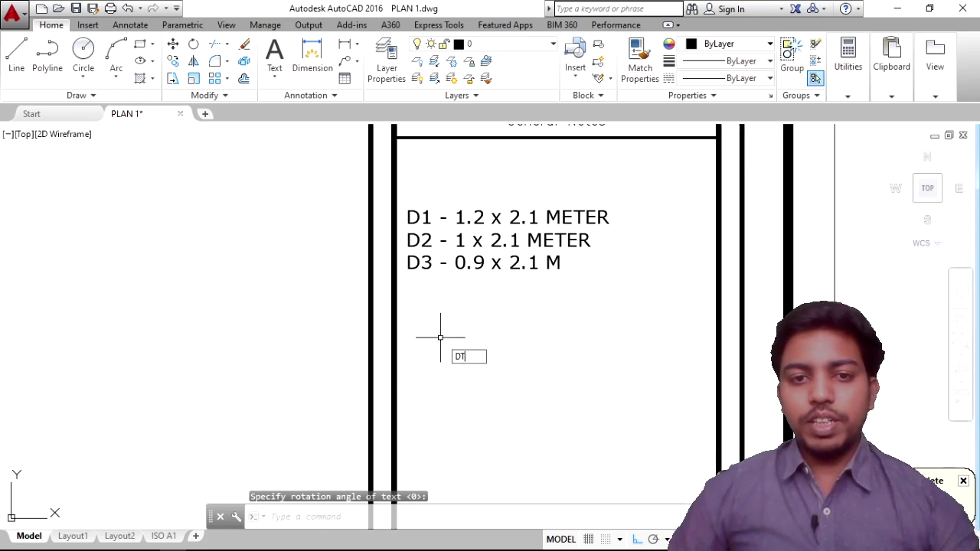
pyautogui.press('Return')
pyautogui.click(413, 333)
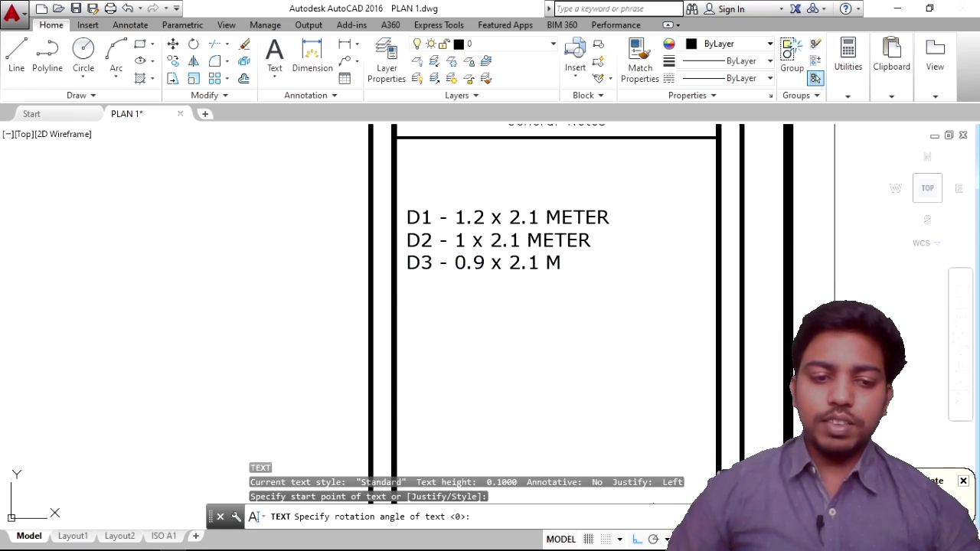
pyautogui.write('W')
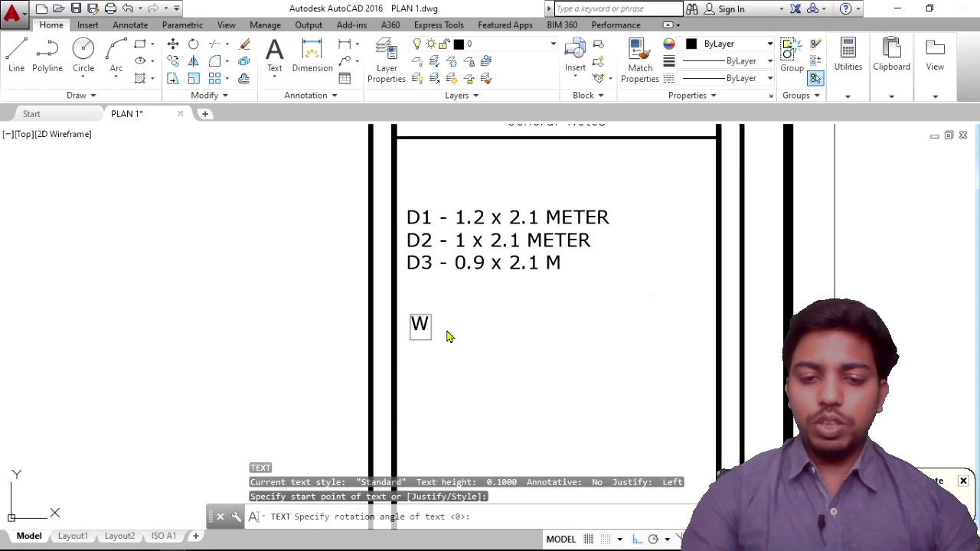
pyautogui.write('1 - ')
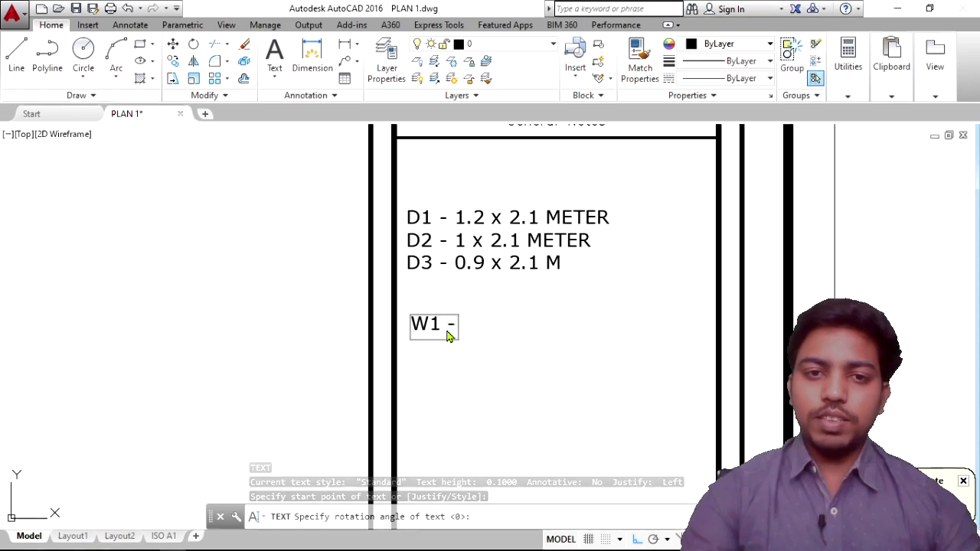
pyautogui.write('2')
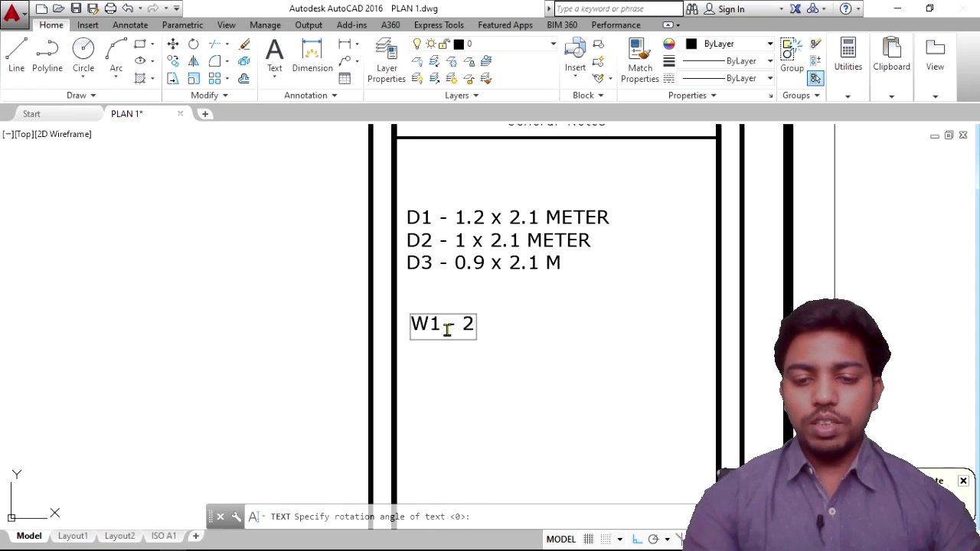
pyautogui.write('.1')
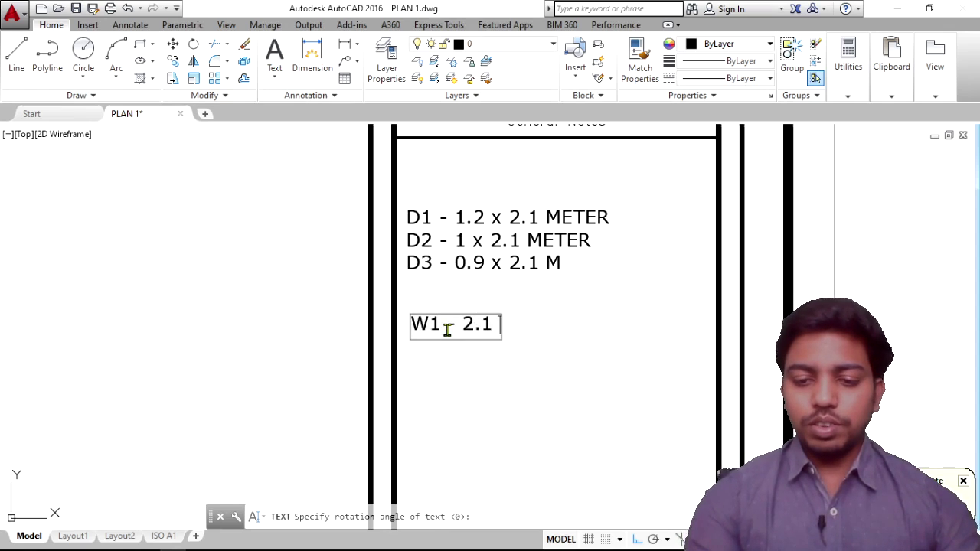
pyautogui.write(' x 2')
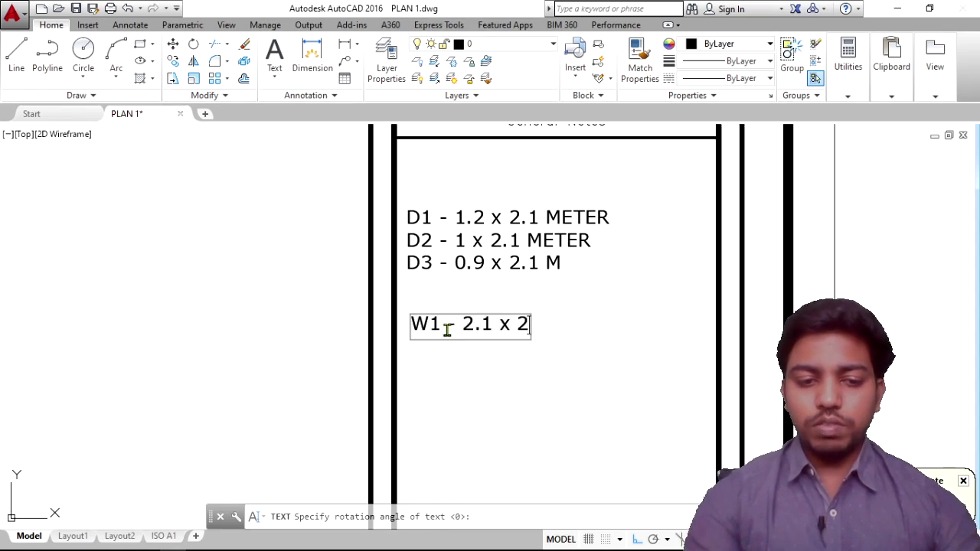
pyautogui.write('.1')
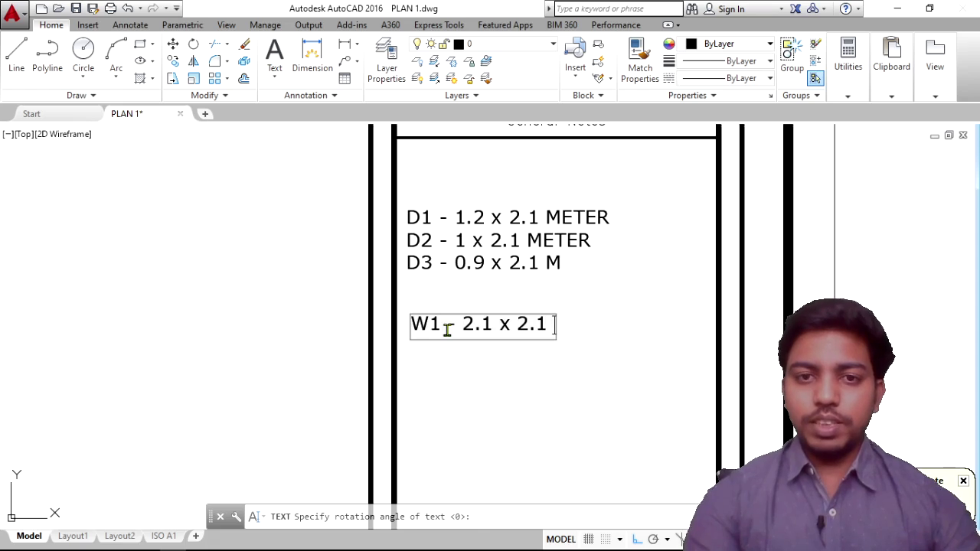
pyautogui.write(' M')
pyautogui.press('Return')
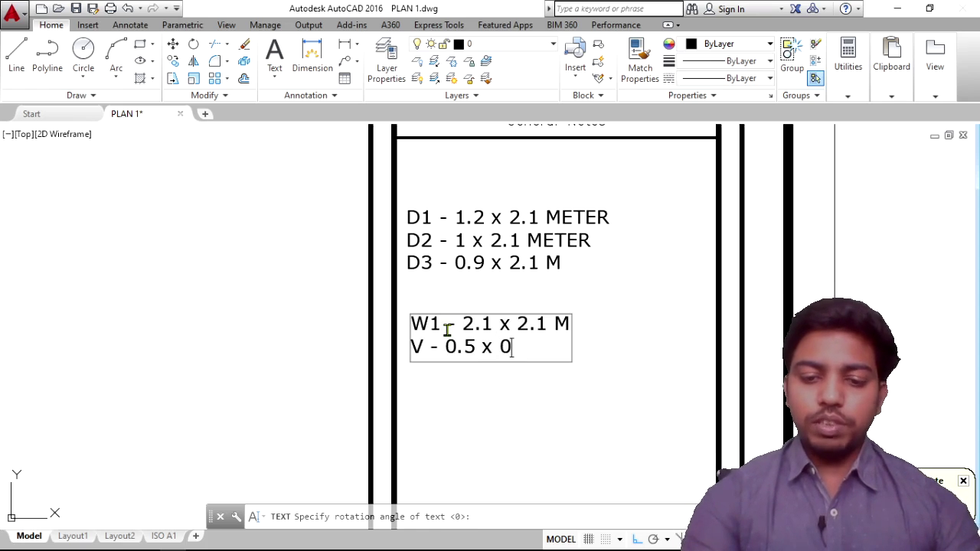
# Add the line "V - 0.5 x 0.5 M" below the W1 line and finish the text.
pyautogui.write('M')
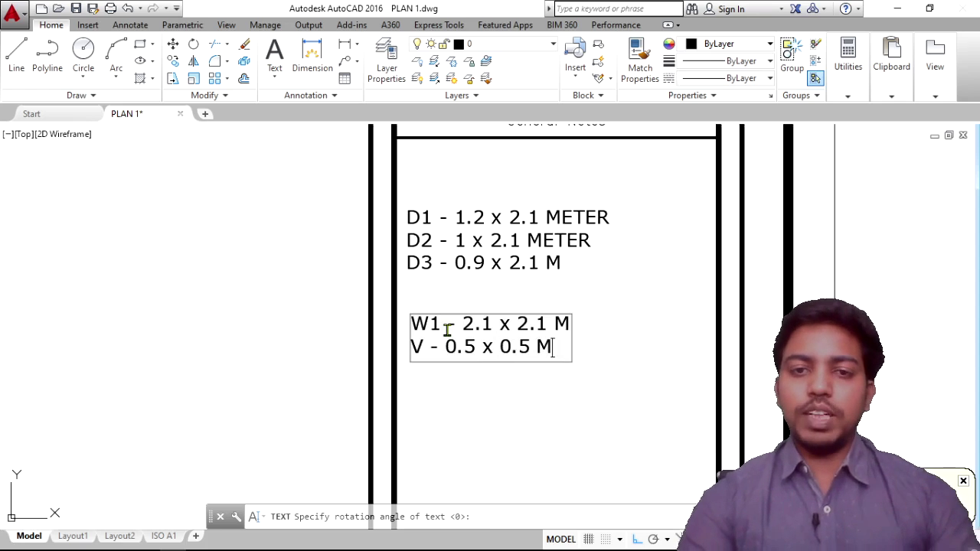
pyautogui.press('Return')
pyautogui.press('Return')
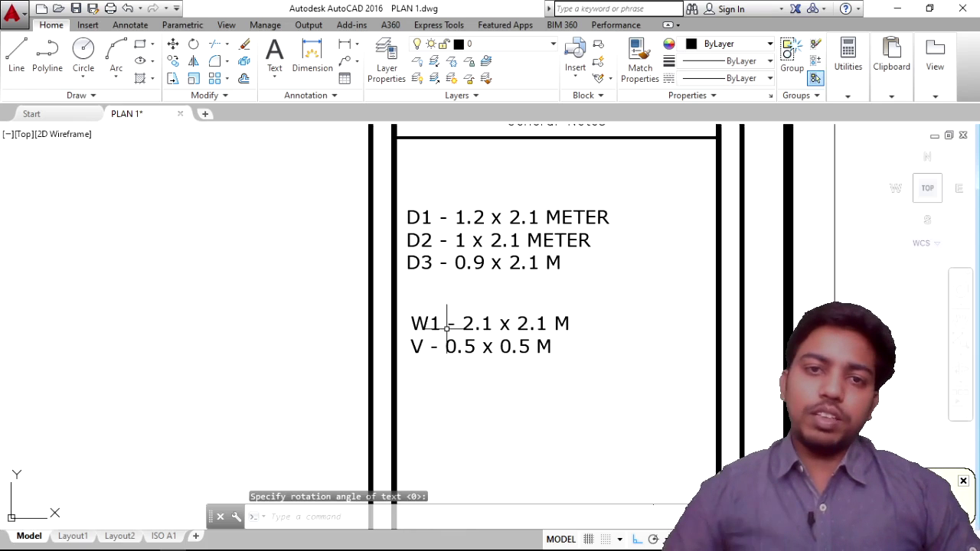
# Check the General Notes schedule up close and within the whole plan sheet.
pyautogui.scroll(-5, 449, 327)
pyautogui.moveTo(501, 376); pyautogui.dragTo(510, 247, button='middle')
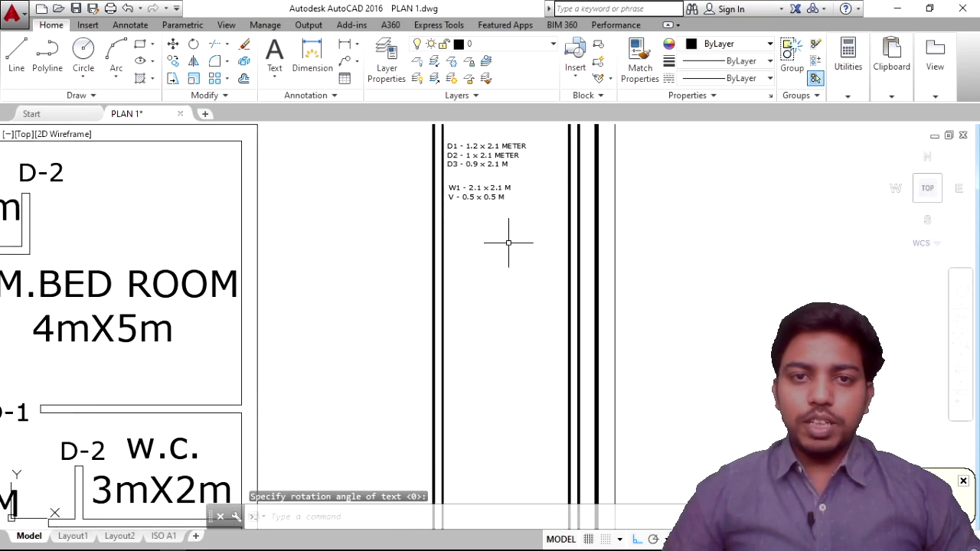
pyautogui.scroll(-3, 506, 307)
pyautogui.scroll(4, 510, 229)
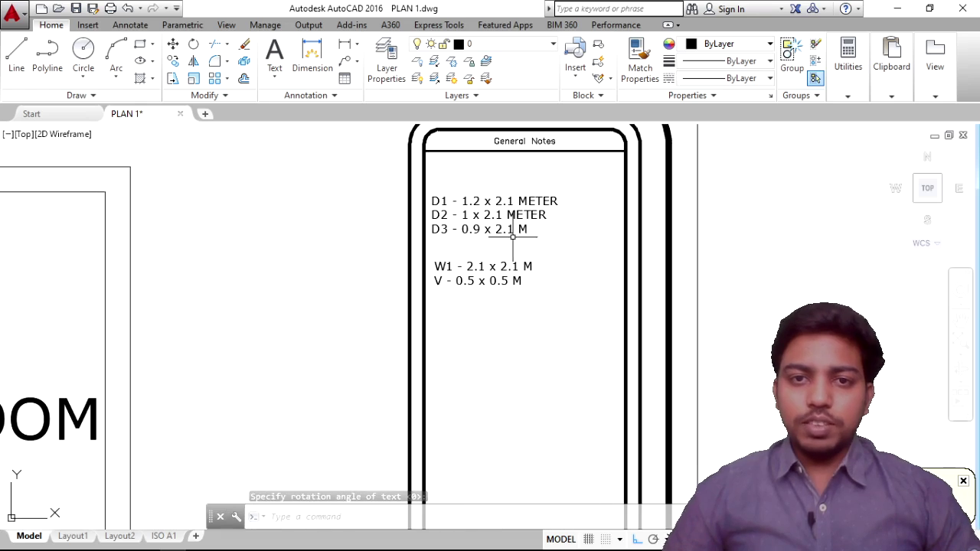
pyautogui.click(517, 241)
pyautogui.scroll(-3, 492, 304)
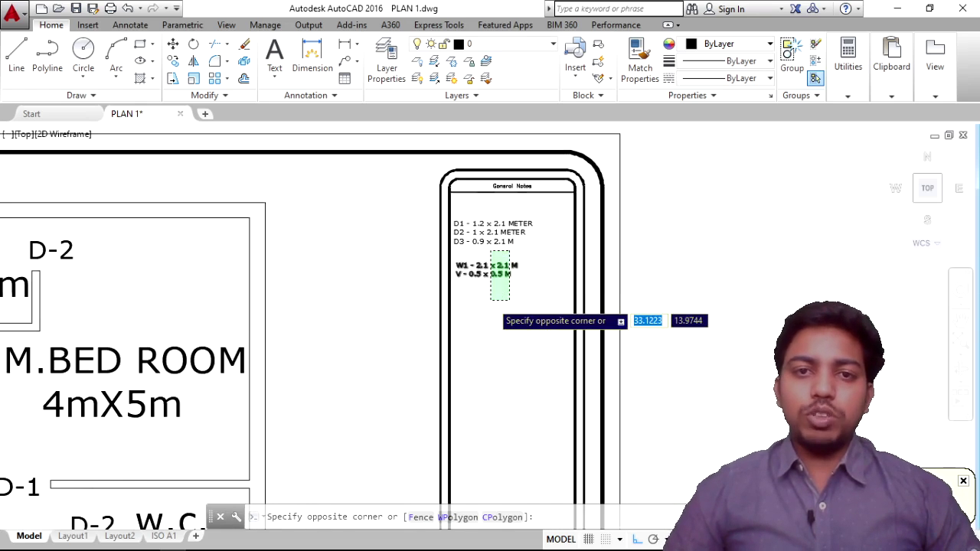
pyautogui.click(493, 304)
pyautogui.press('Escape')
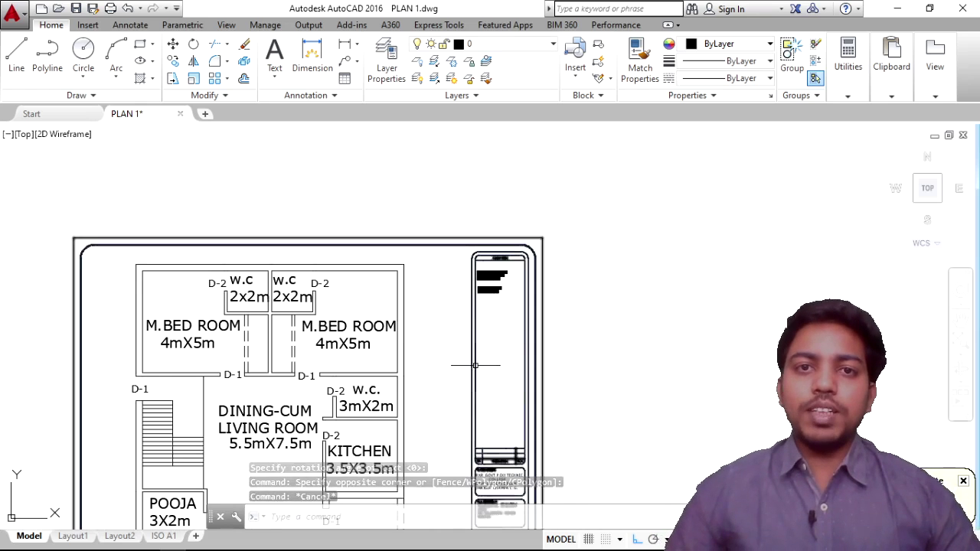
pyautogui.moveTo(491, 329); pyautogui.dragTo(511, 275, button='middle')
pyautogui.scroll(2, 505, 426)
pyautogui.moveTo(506, 426)
pyautogui.mouseDown(button='middle')
pyautogui.moveTo(560, 384)
pyautogui.moveTo(639, 363)
pyautogui.mouseUp(button='middle')
pyautogui.scroll(-2, 636, 181)
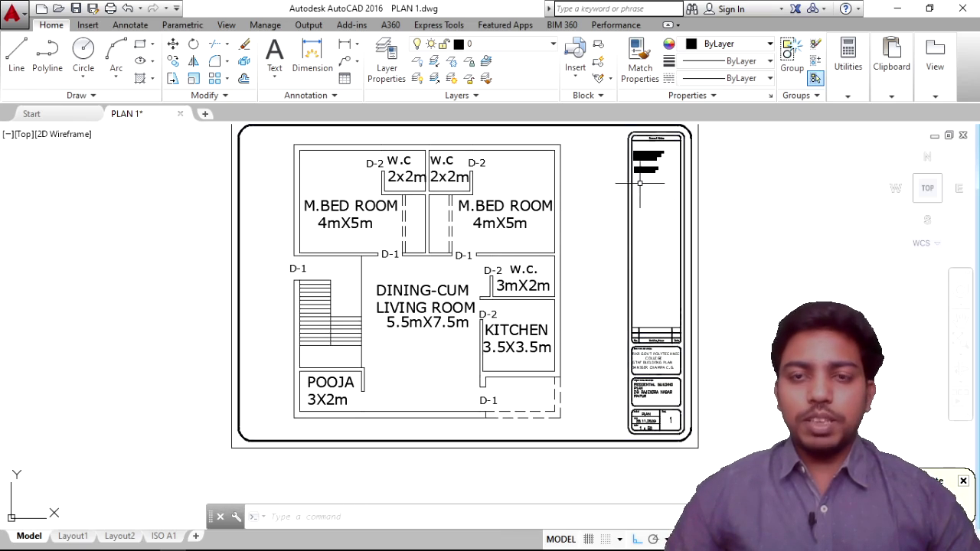
pyautogui.moveTo(636, 181); pyautogui.dragTo(628, 258, button='middle')
# Preview the Civil Imperial and Civil Metric layout templates in the SheetSets folder, and leave without opening either.
pyautogui.rightClick(37, 538)
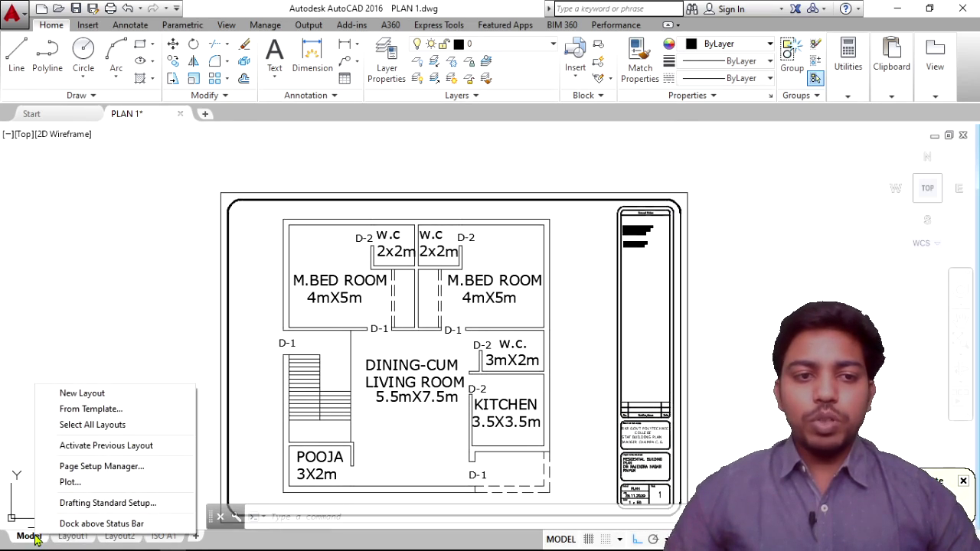
pyautogui.click(91, 409)
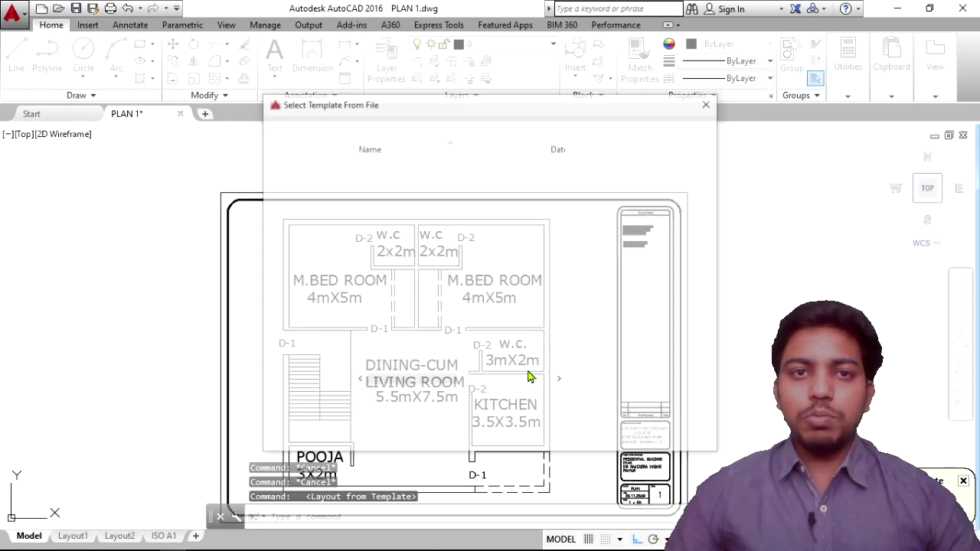
pyautogui.doubleClick(398, 177)
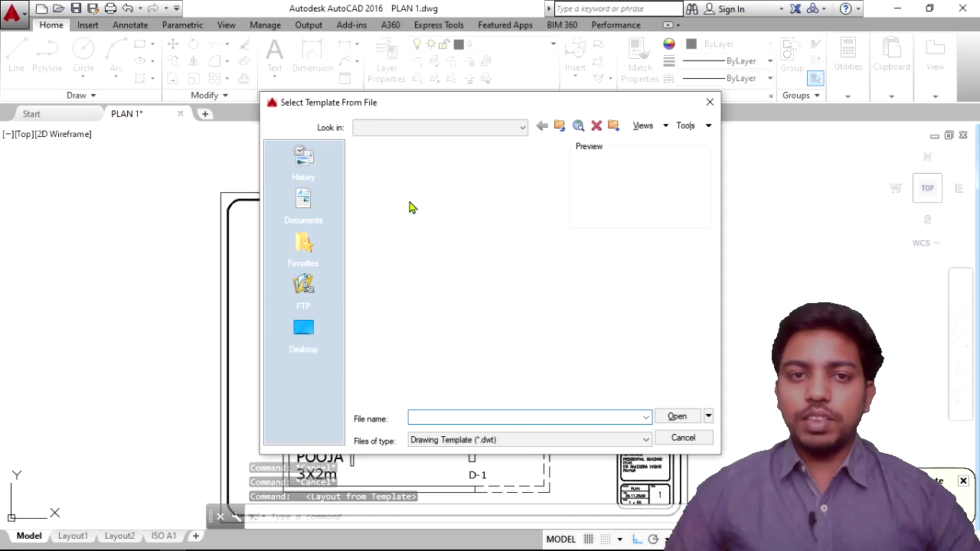
pyautogui.click(379, 192)
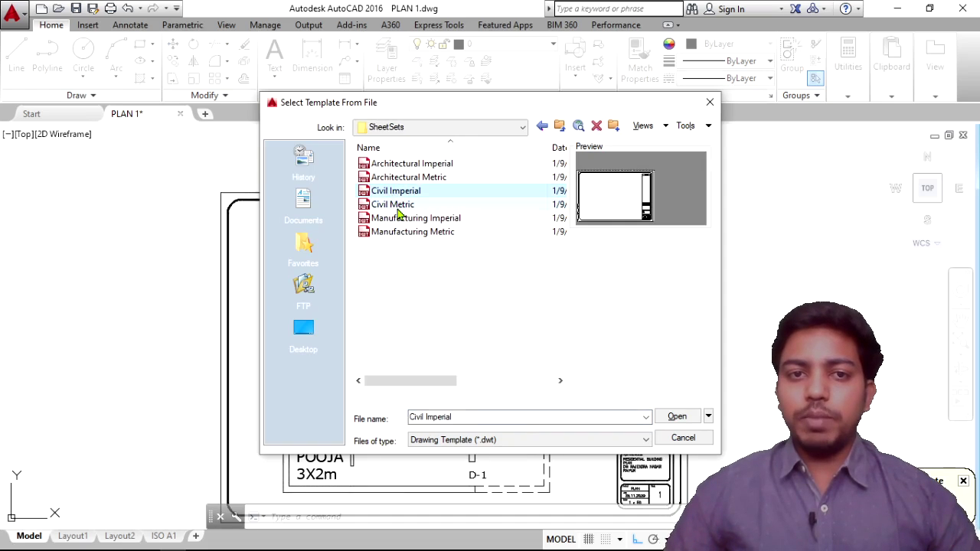
pyautogui.click(397, 206)
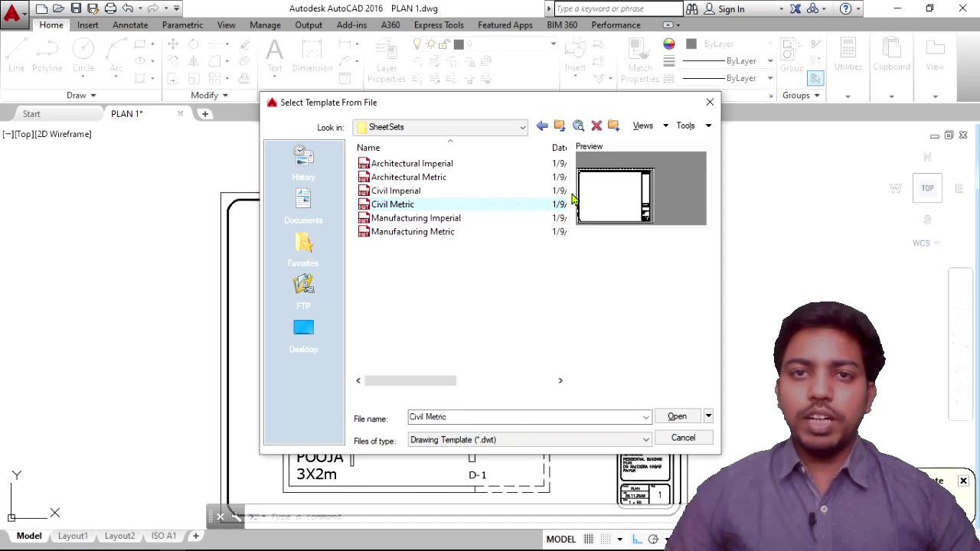
pyautogui.click(683, 438)
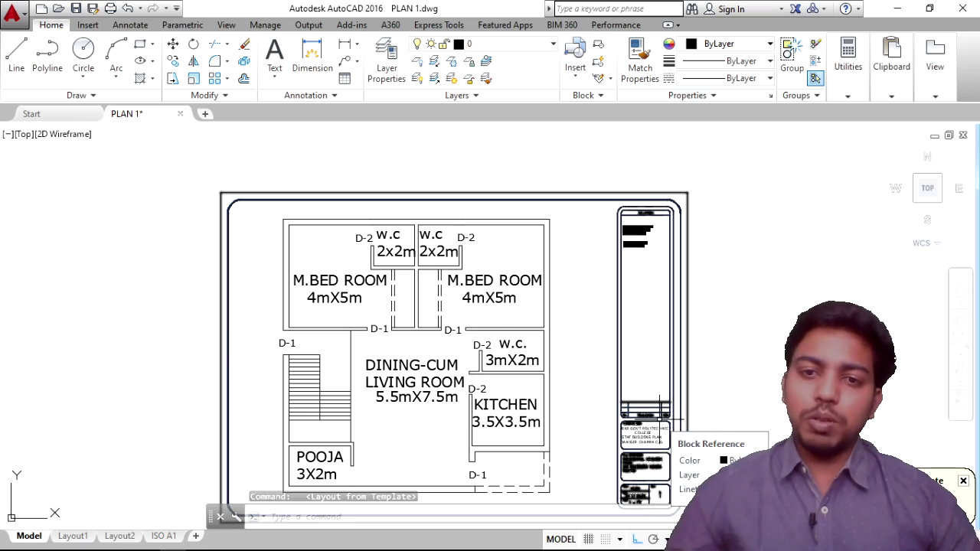
# Enlarge all five door, window and ventilator lines together with Scale, about a base point near the middle of the text.
pyautogui.scroll(8, 654, 236)
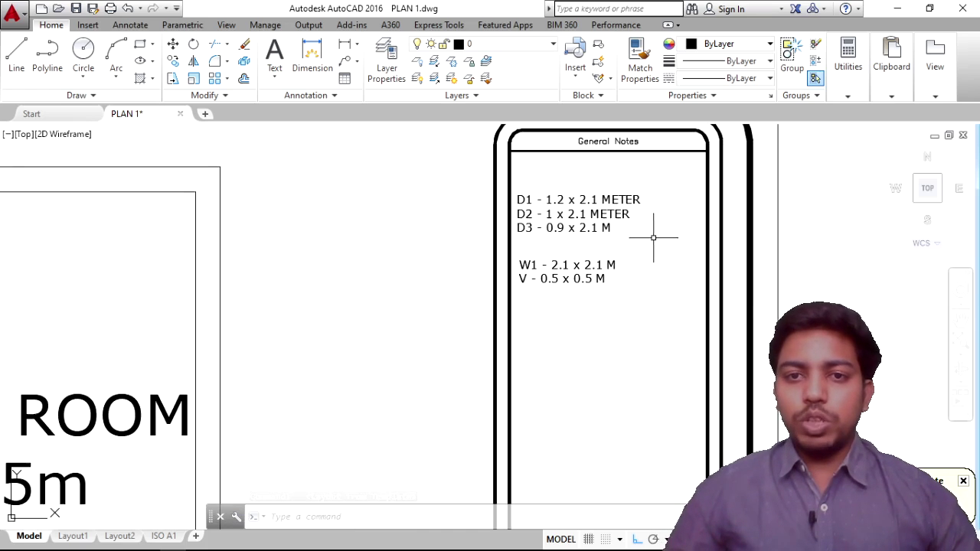
pyautogui.click(645, 356)
pyautogui.click(548, 185)
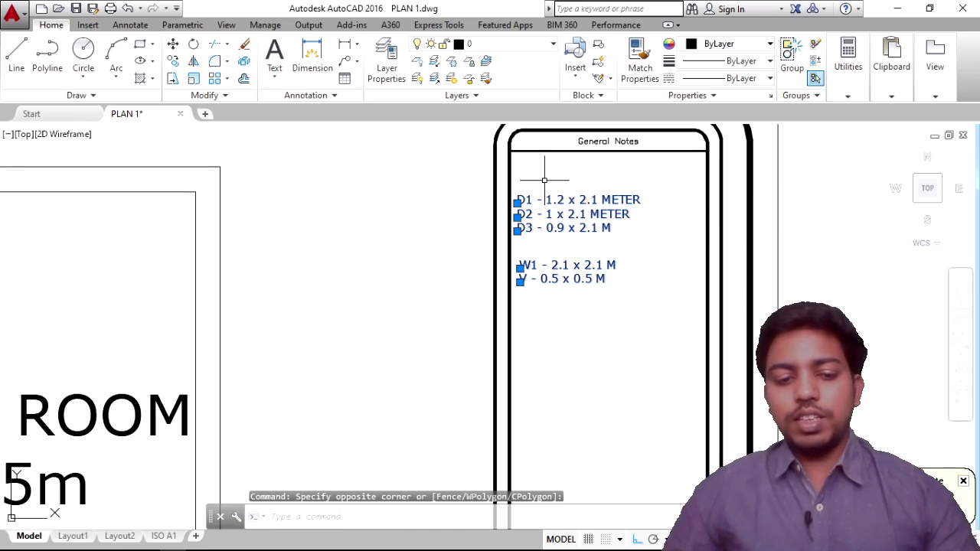
pyautogui.write('sc')
pyautogui.press('Return')
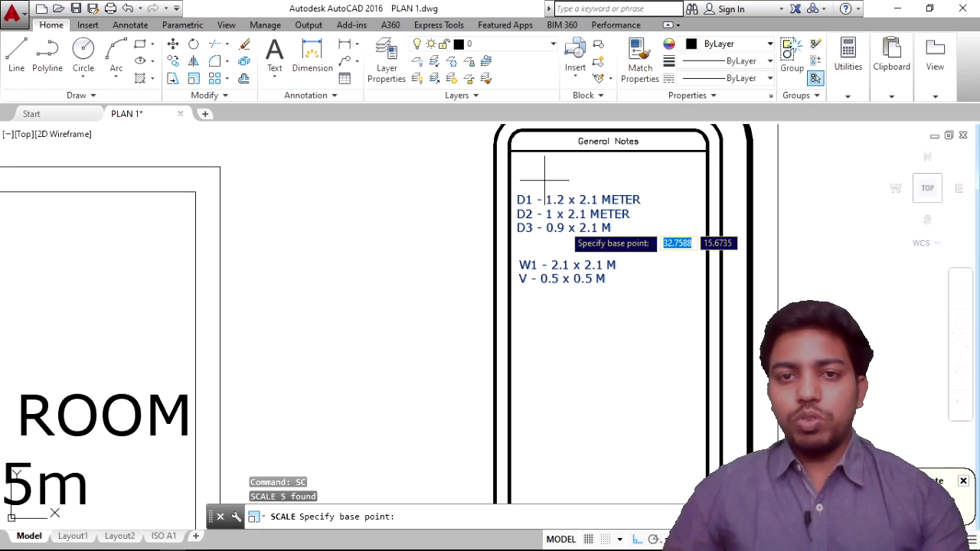
pyautogui.click(596, 239)
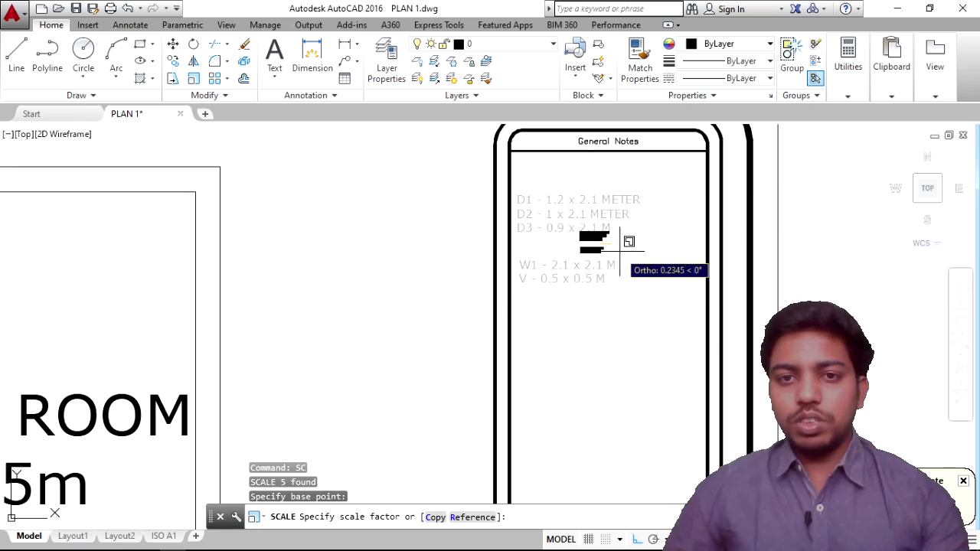
pyautogui.click(749, 275)
# Move all five schedule lines horizontally to the right so they start just inside the General Notes box's left border.
pyautogui.click(596, 340)
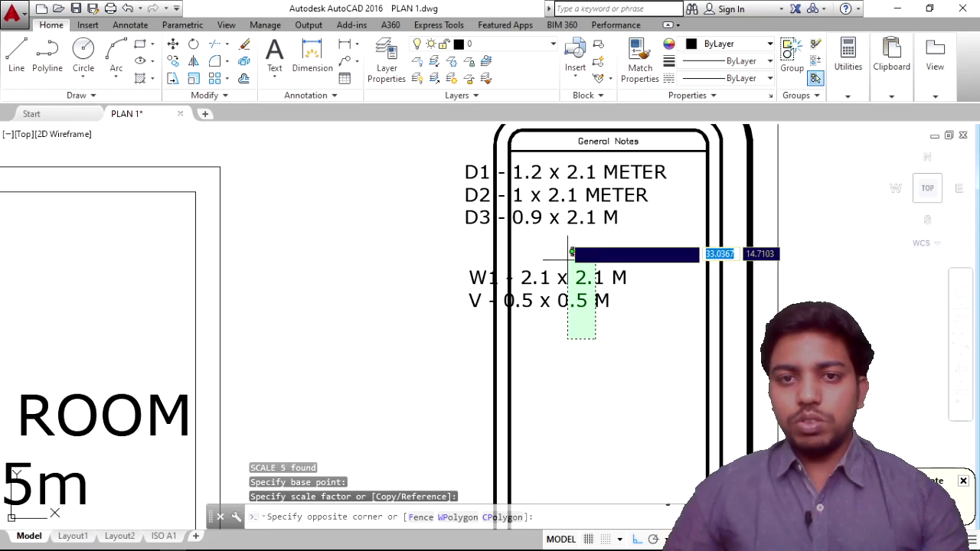
pyautogui.click(535, 176)
pyautogui.press('Return')
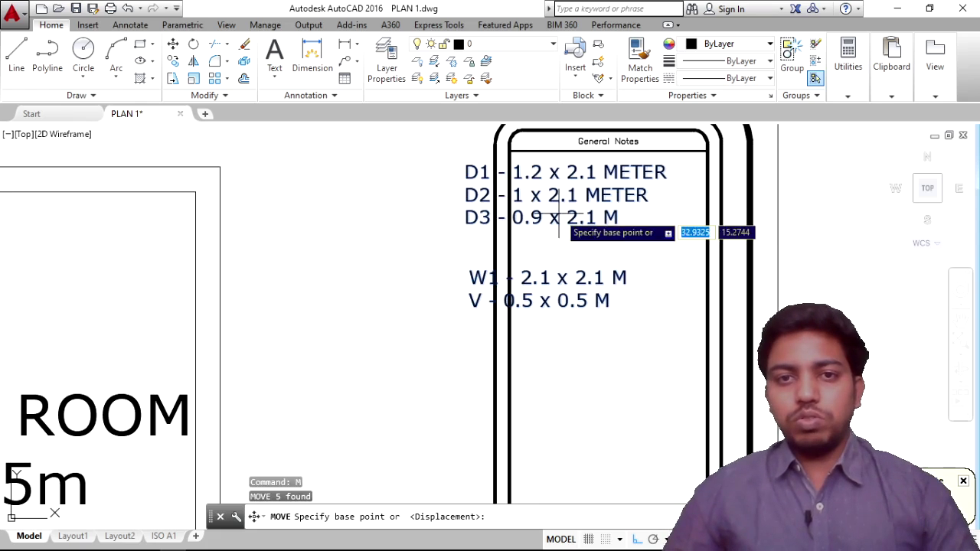
pyautogui.click(567, 202)
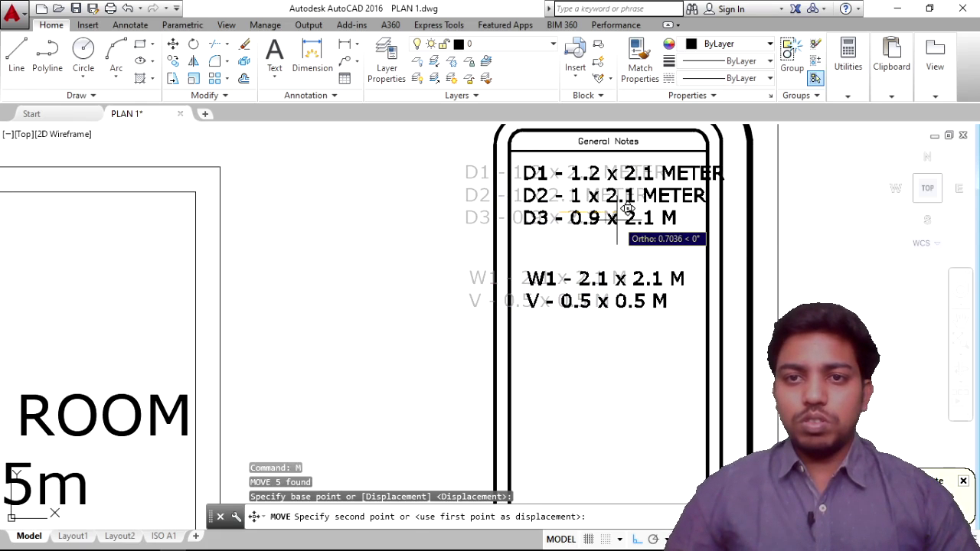
pyautogui.click(617, 208)
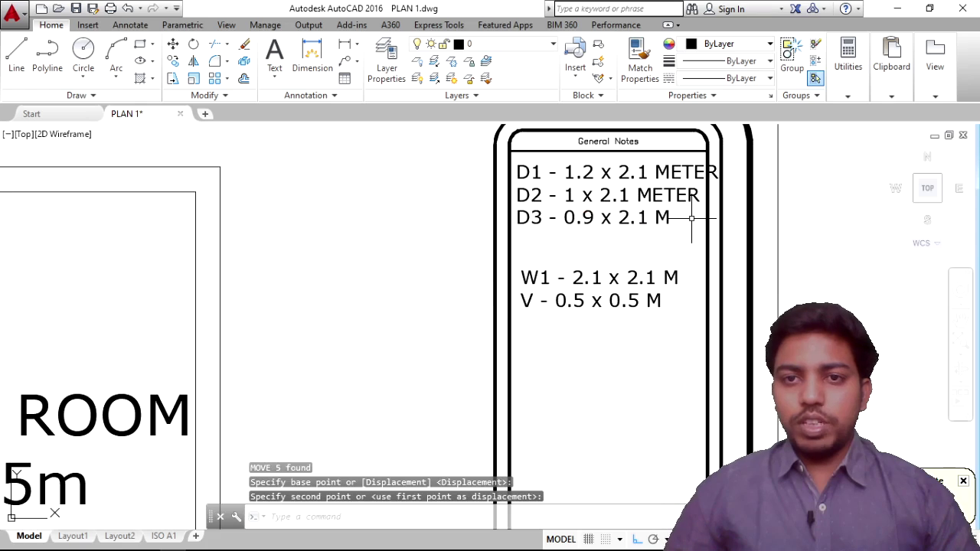
# Shorten the unit in the D2 line so that it reads "D2 - 1 x 2.1 M".
pyautogui.click(518, 199)
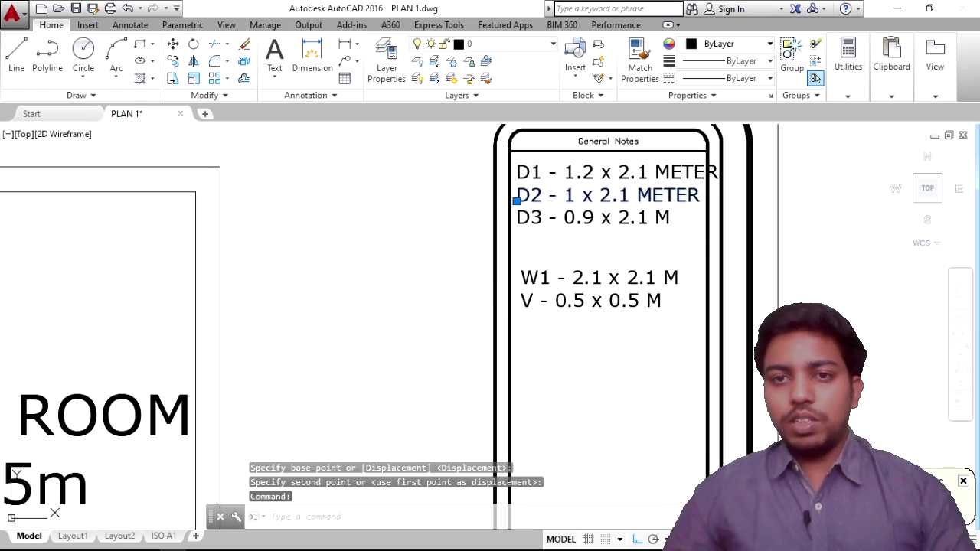
pyautogui.doubleClick(685, 199)
pyautogui.click(684, 196)
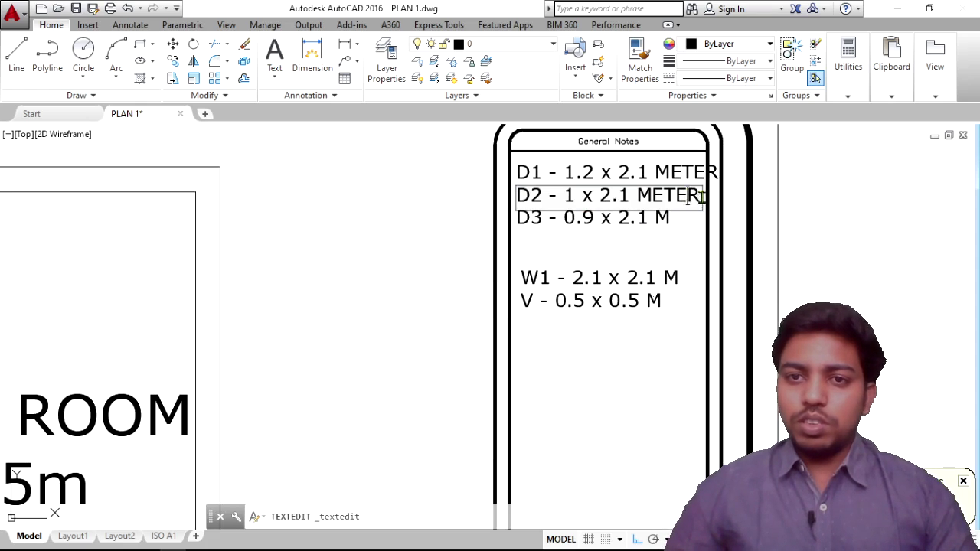
pyautogui.moveTo(699, 196); pyautogui.dragTo(656, 197)
pyautogui.press('BackSpace')
pyautogui.click(678, 183)
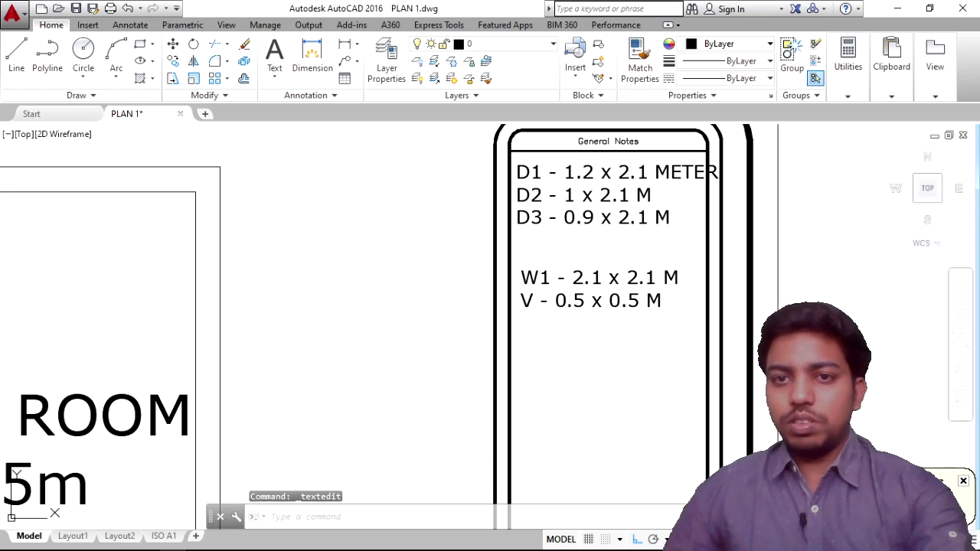
# Shorten the unit in the D1 line of the General Notes so that it reads "D1 - 1.2 x 2.1 M".
pyautogui.click(679, 172)
pyautogui.click(686, 172)
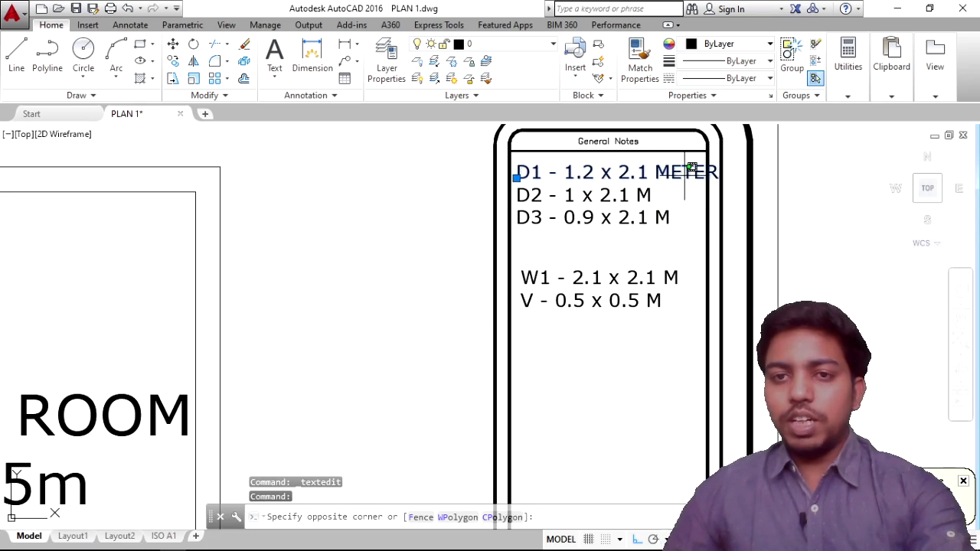
pyautogui.click(683, 161)
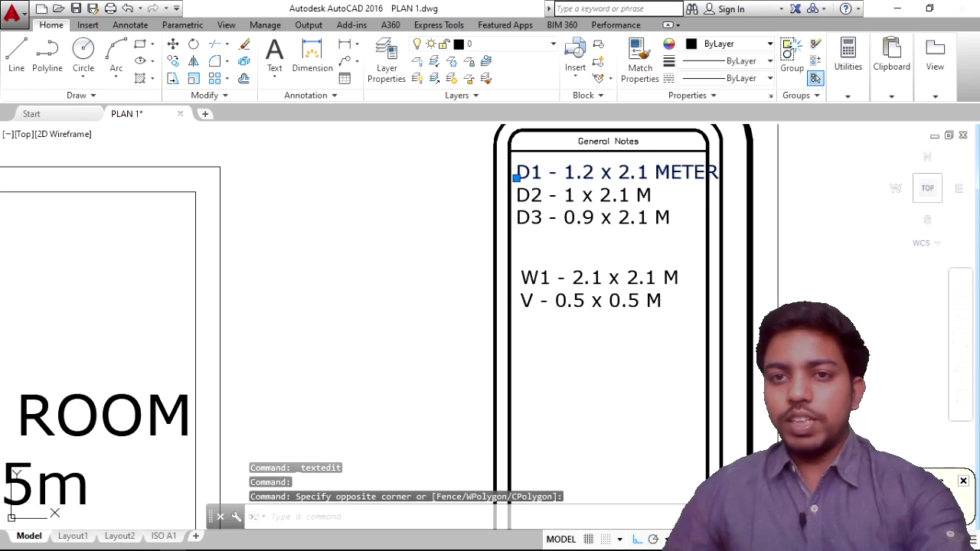
pyautogui.doubleClick(679, 182)
pyautogui.click(713, 176)
pyautogui.moveTo(717, 175); pyautogui.dragTo(673, 176)
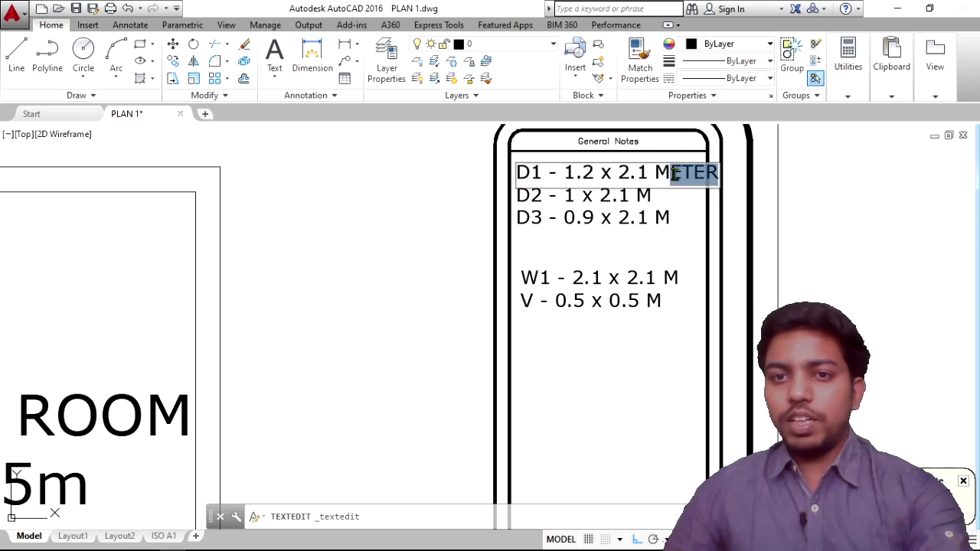
pyautogui.press('BackSpace')
pyautogui.press('Return')
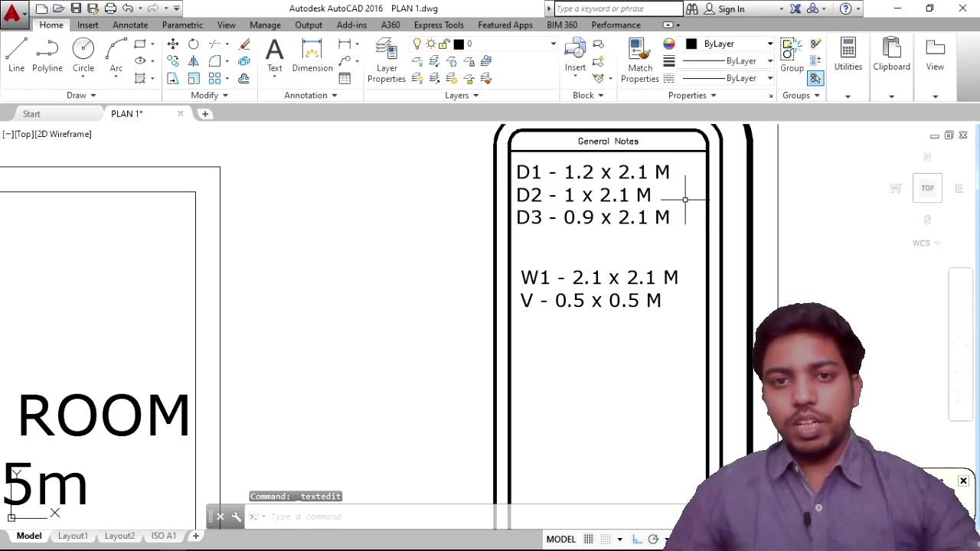
pyautogui.press('Escape')
# Enlarge all five door, window and ventilator lines slightly with Scale, about a base point between the D2 and D3 lines.
pyautogui.click(667, 349)
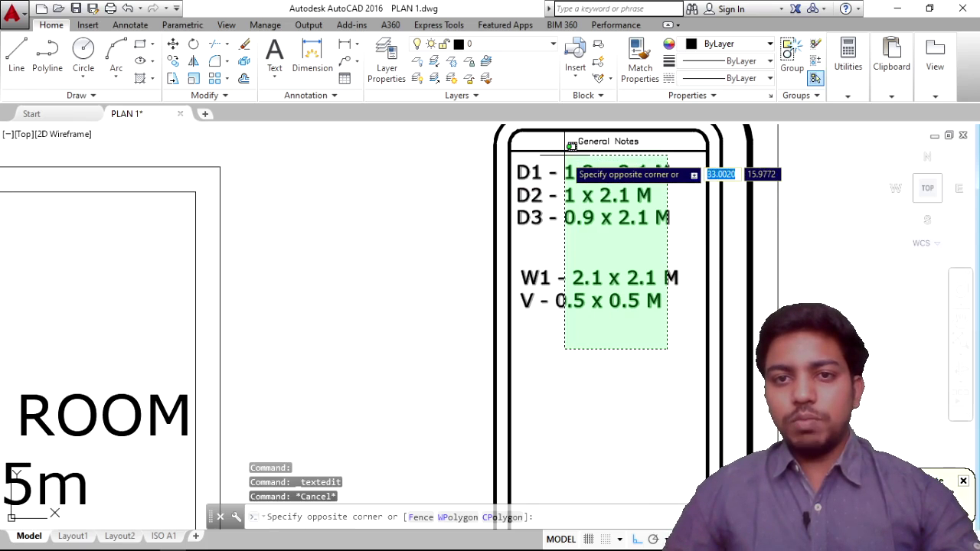
pyautogui.click(564, 159)
pyautogui.write('SC')
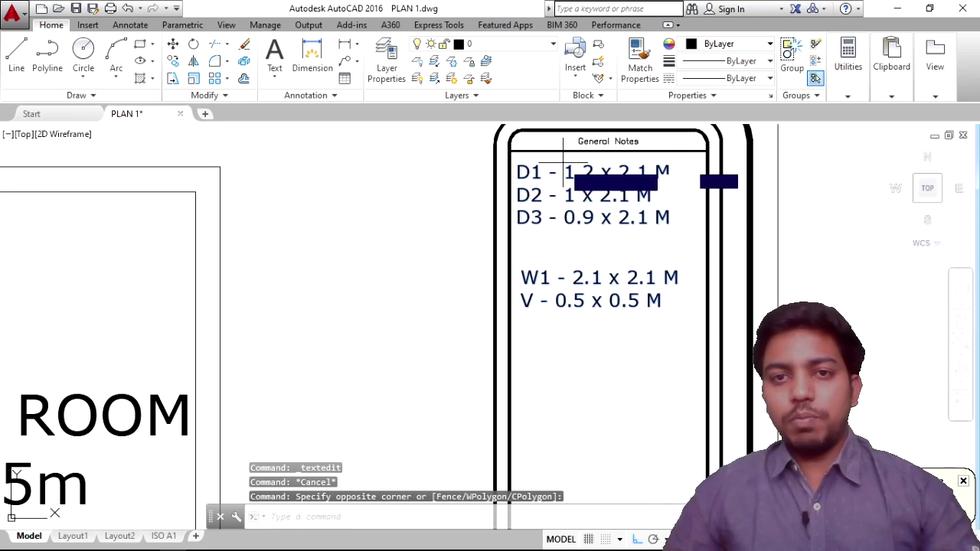
pyautogui.press('Return')
pyautogui.click(585, 204)
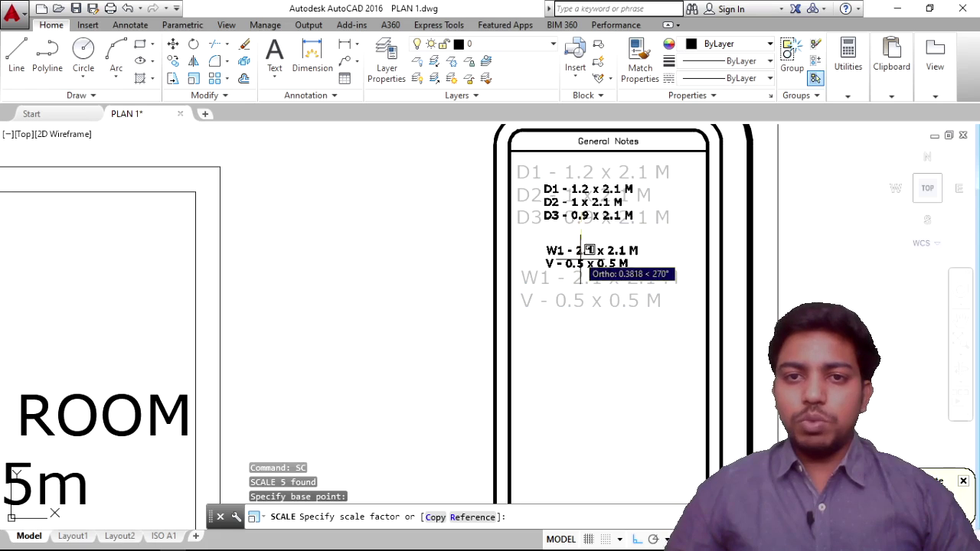
pyautogui.click(601, 320)
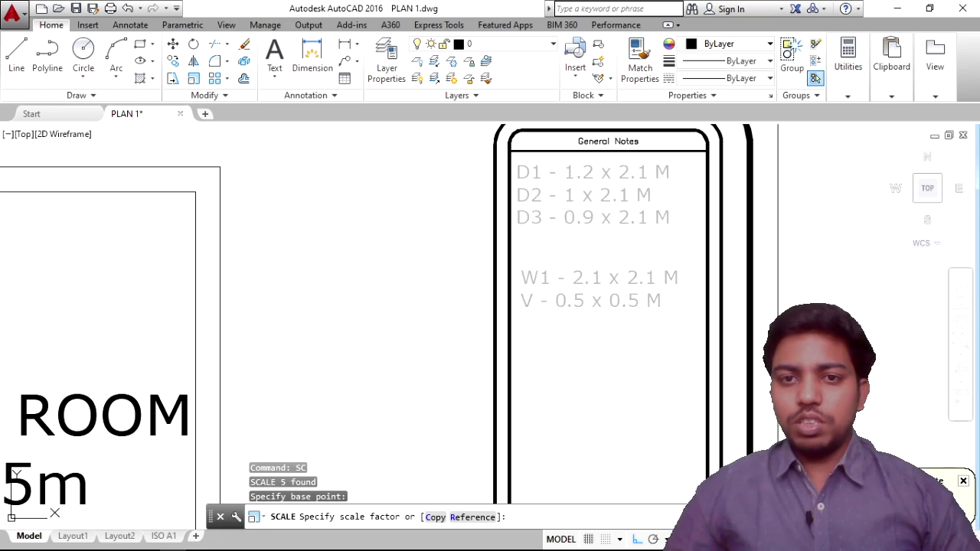
# Move all five schedule lines horizontally to the right so they sit between the General Notes box's side borders.
pyautogui.click(617, 380)
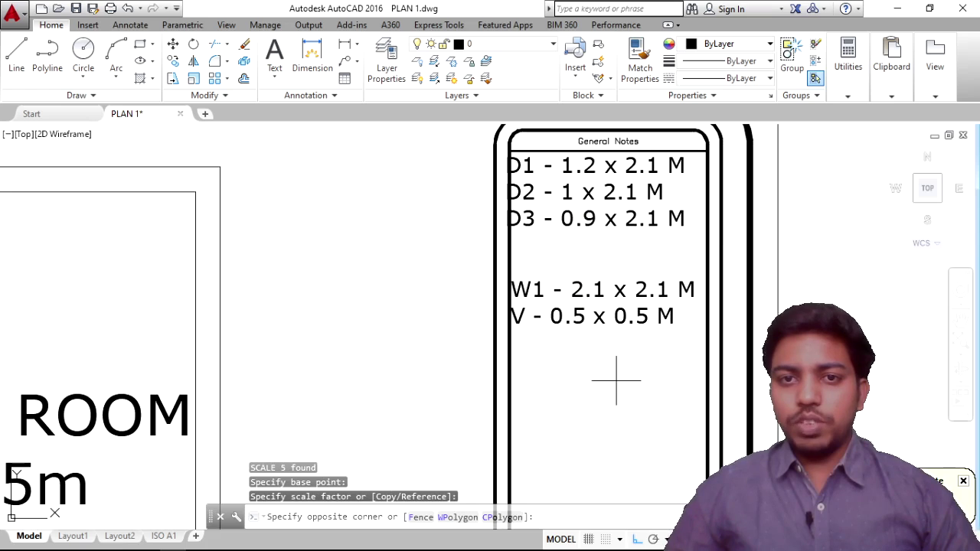
pyautogui.click(536, 170)
pyautogui.press('Return')
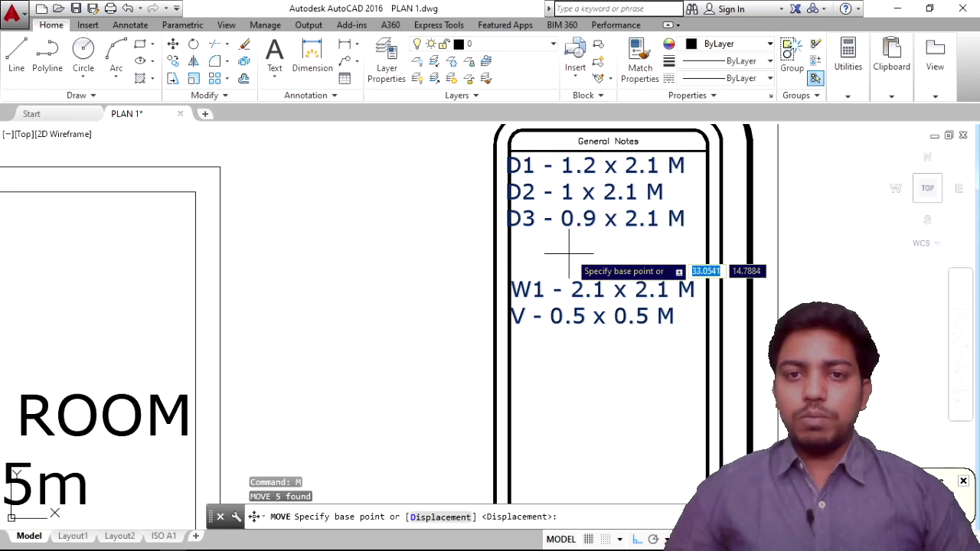
pyautogui.click(592, 259)
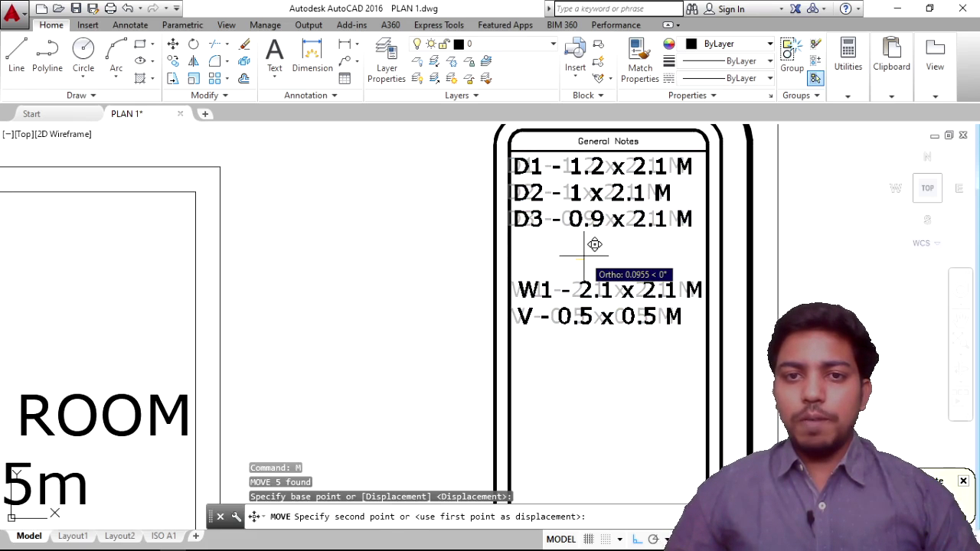
pyautogui.click(593, 257)
# Switch to Layout1 and zoom its viewport with a window around the sheet border so the whole plan sheet fills it.
pyautogui.scroll(-5, 543, 252)
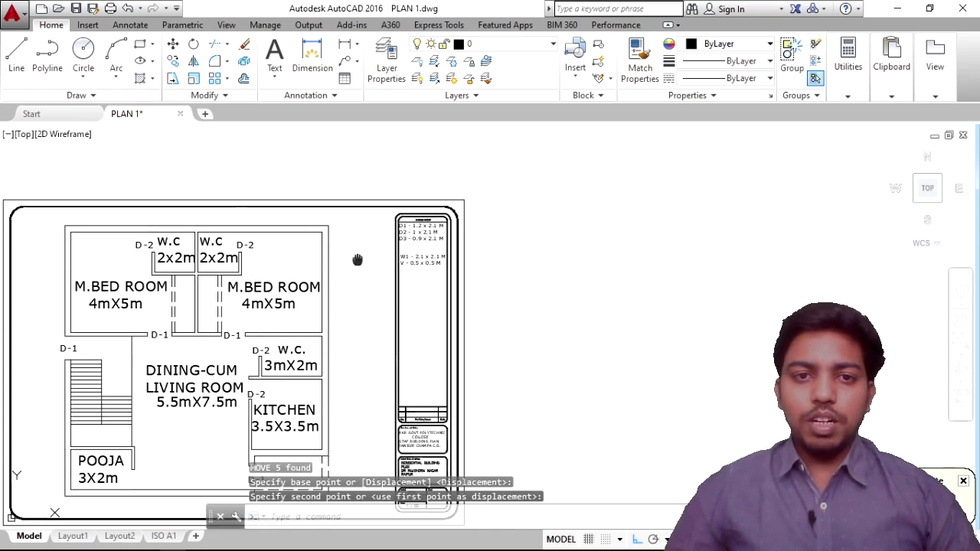
pyautogui.click(73, 536)
pyautogui.scroll(2, 463, 333)
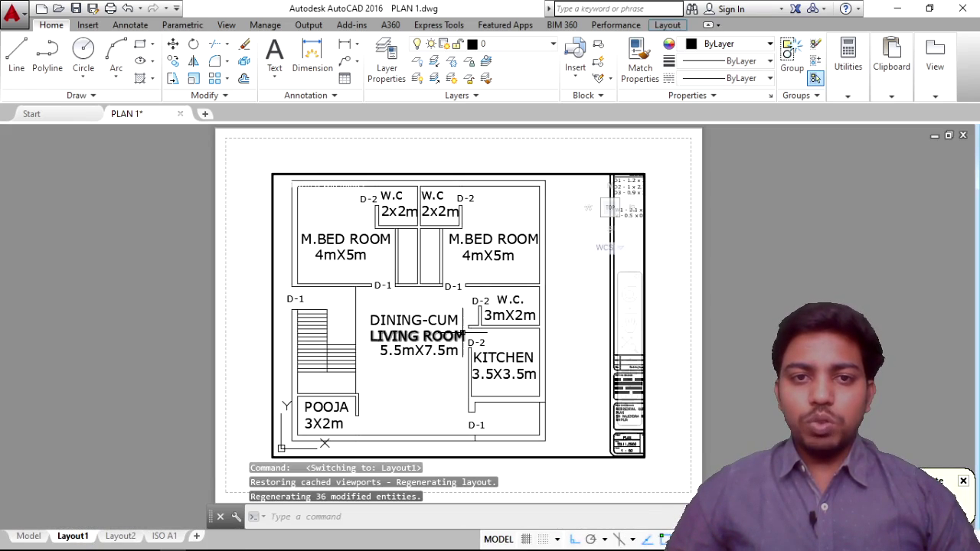
pyautogui.scroll(-2, 463, 333)
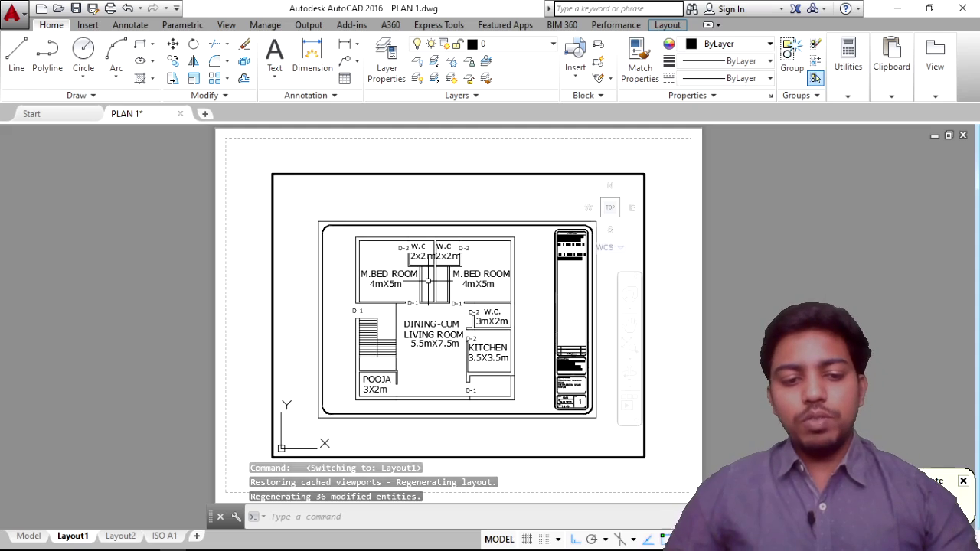
pyautogui.write('z')
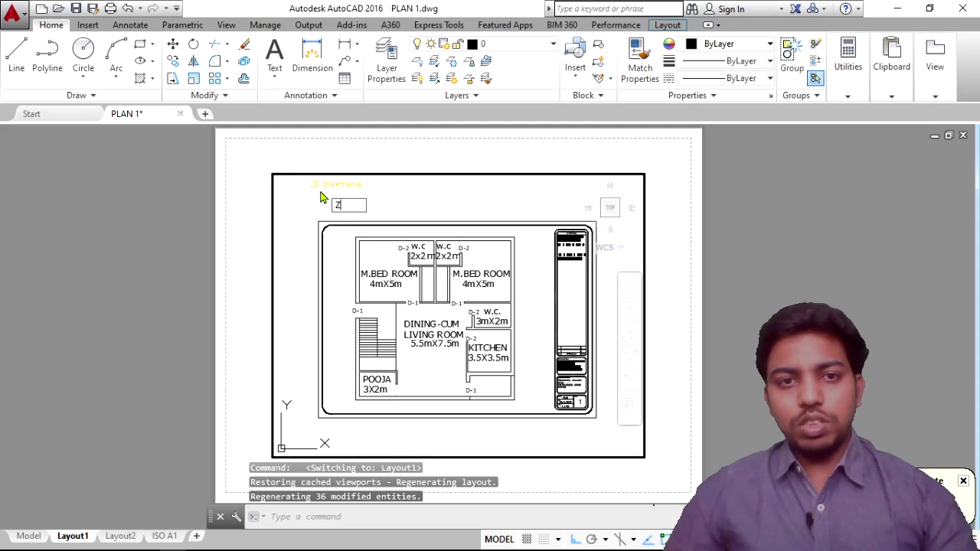
pyautogui.press('Return')
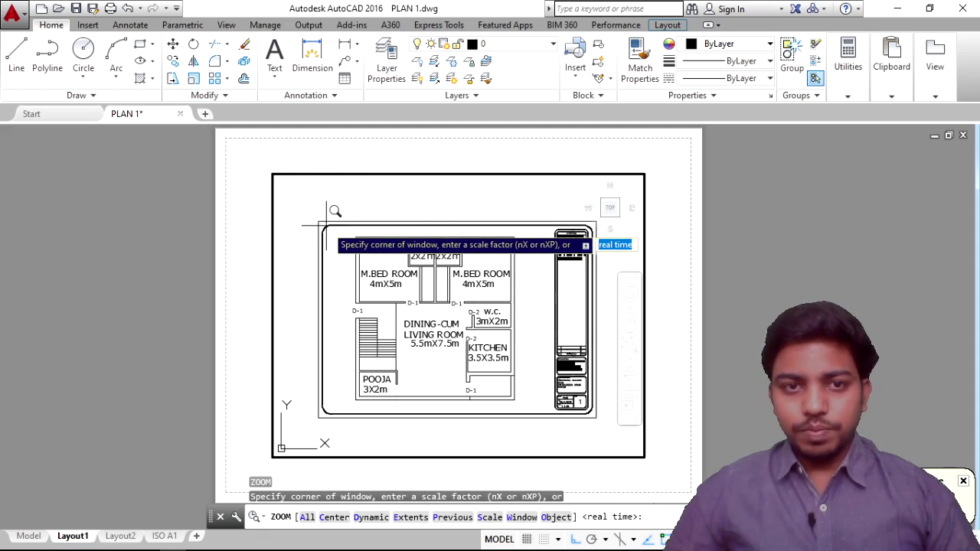
pyautogui.click(316, 221)
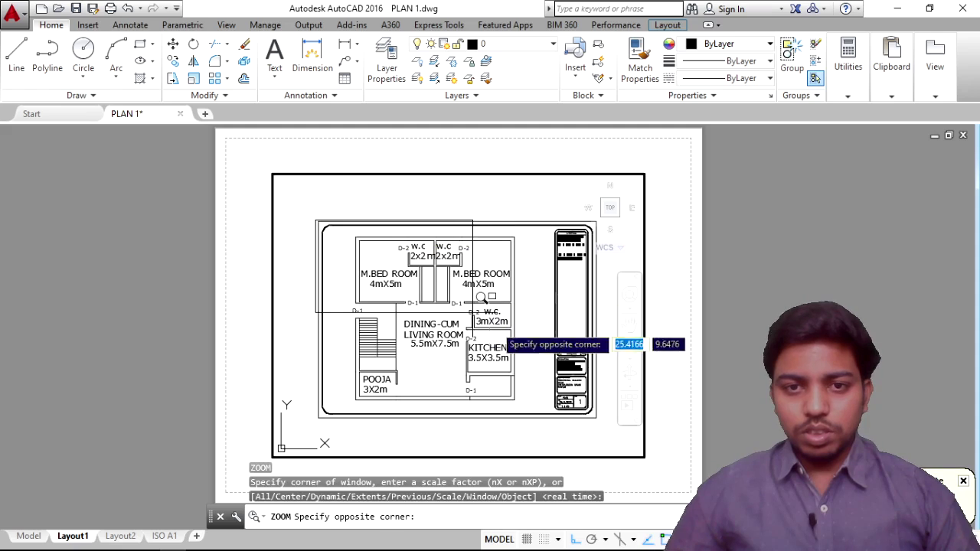
pyautogui.click(600, 420)
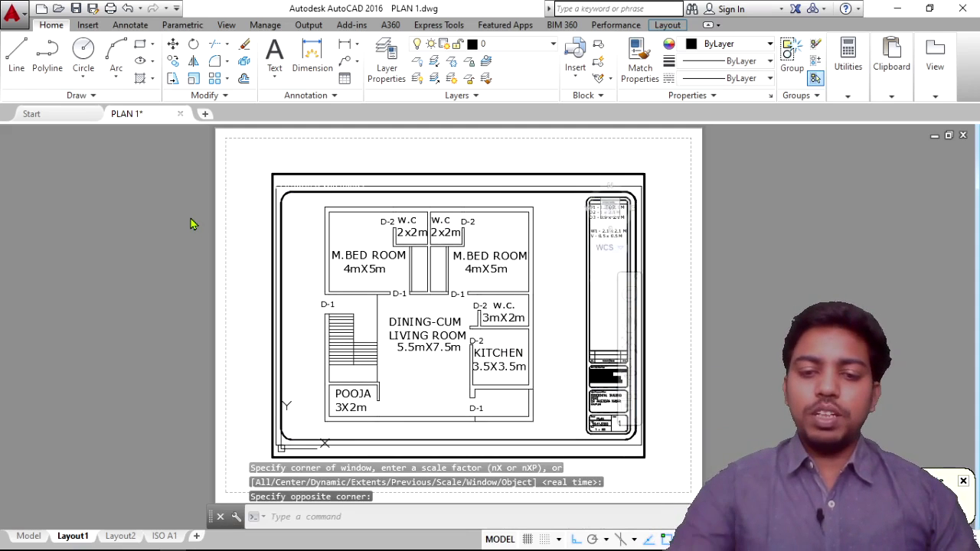
# Start a single-sheet plot of Layout1 and set the plotter to Microsoft Print to PDF.
pyautogui.hotkey('ctrl', 'p')
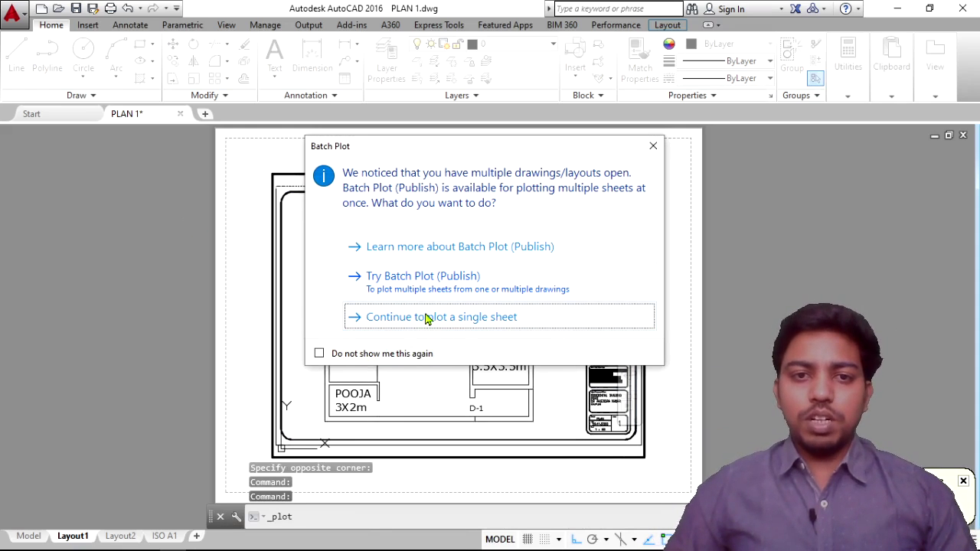
pyautogui.click(435, 322)
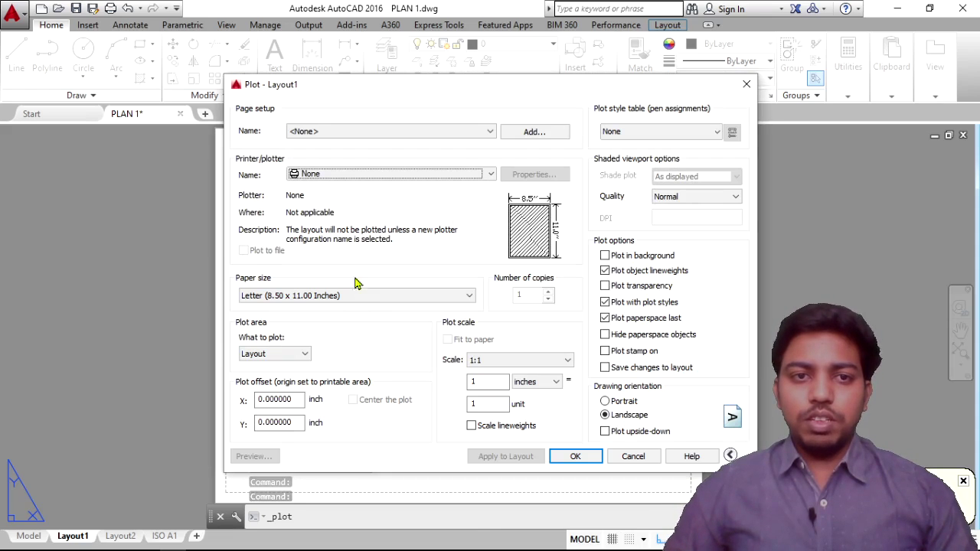
pyautogui.click(324, 174)
pyautogui.click(354, 212)
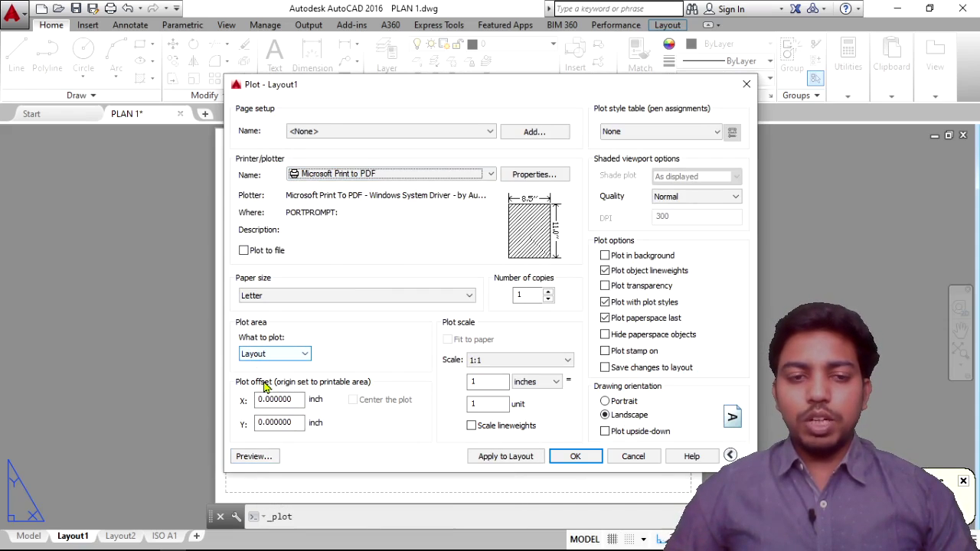
# Preview the Layout1 plot, check the plan and title block up close, and return to the plot settings.
pyautogui.click(253, 456)
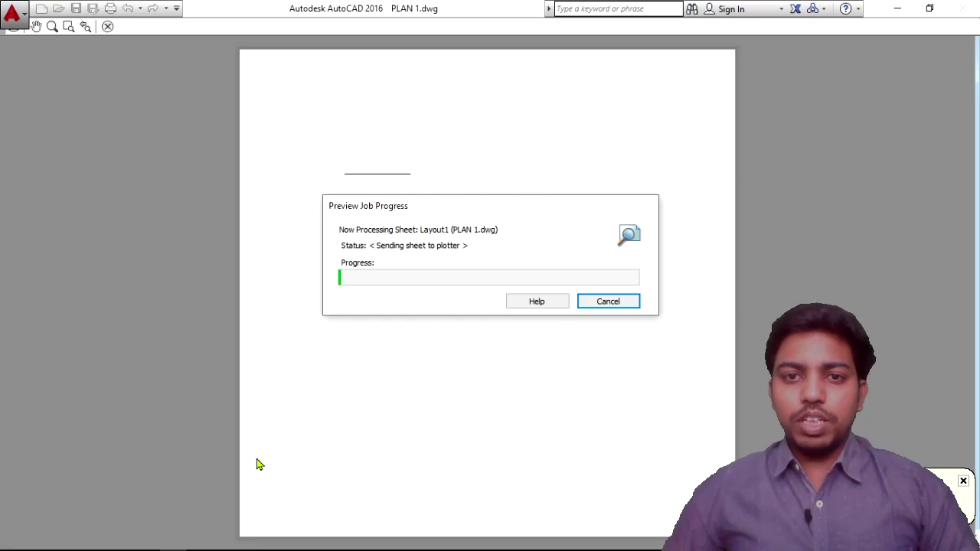
pyautogui.scroll(2, 532, 414)
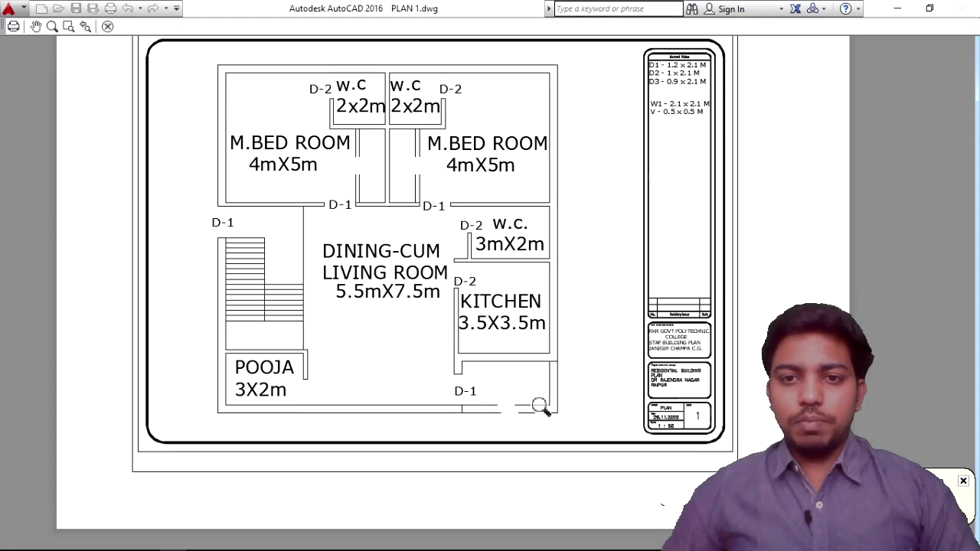
pyautogui.scroll(2, 538, 406)
pyautogui.scroll(-2, 536, 404)
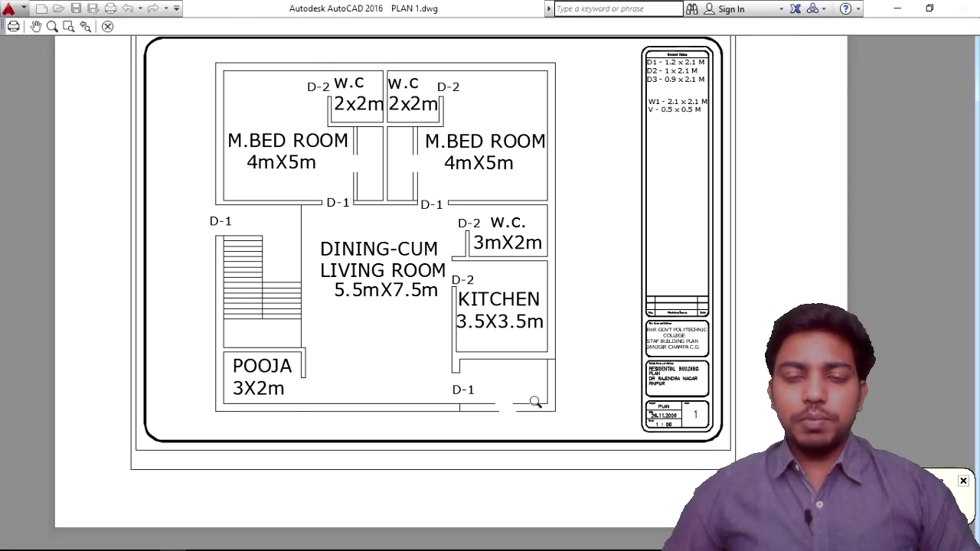
pyautogui.press('Escape')
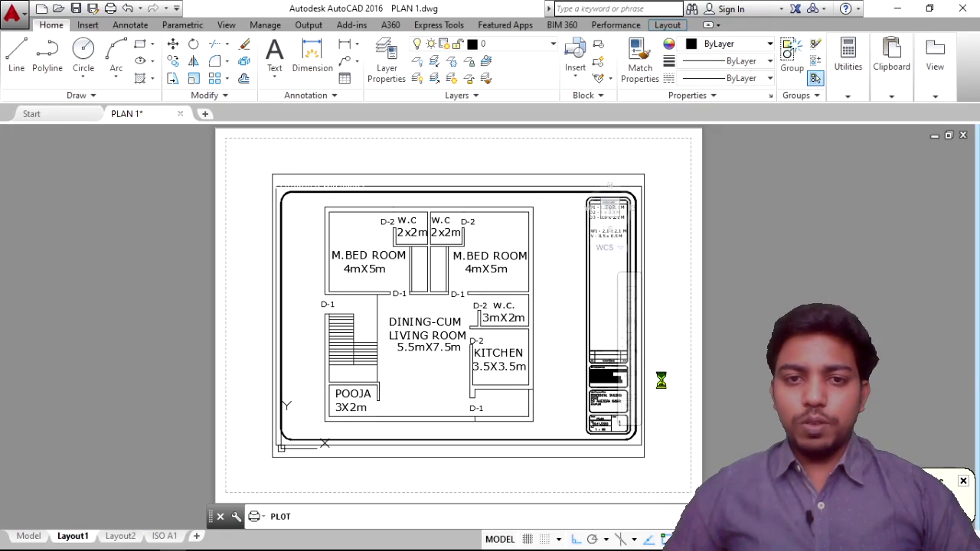
# Plot the sheet to a PDF on the Desktop with the file name "COMPLETE PRINT".
pyautogui.click(579, 456)
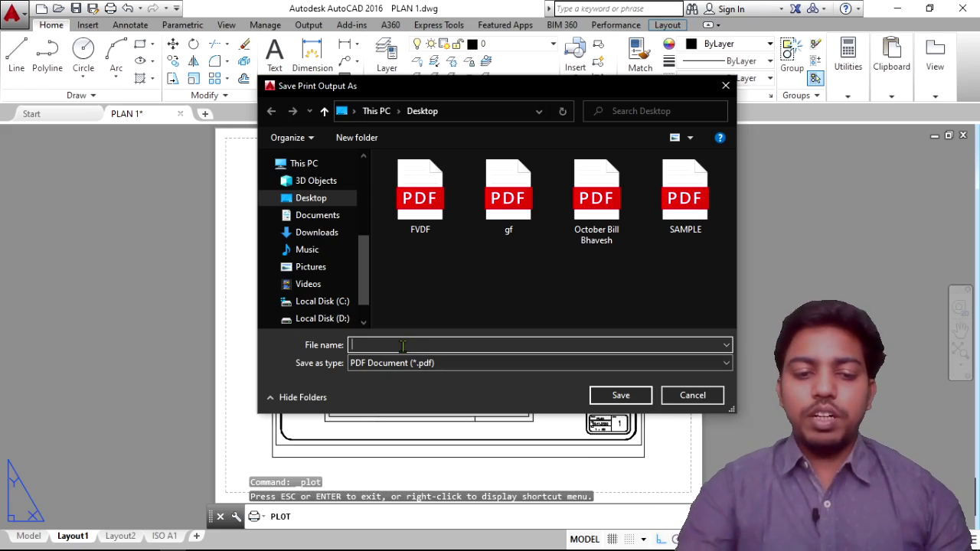
pyautogui.write('COMPLETE PRINT')
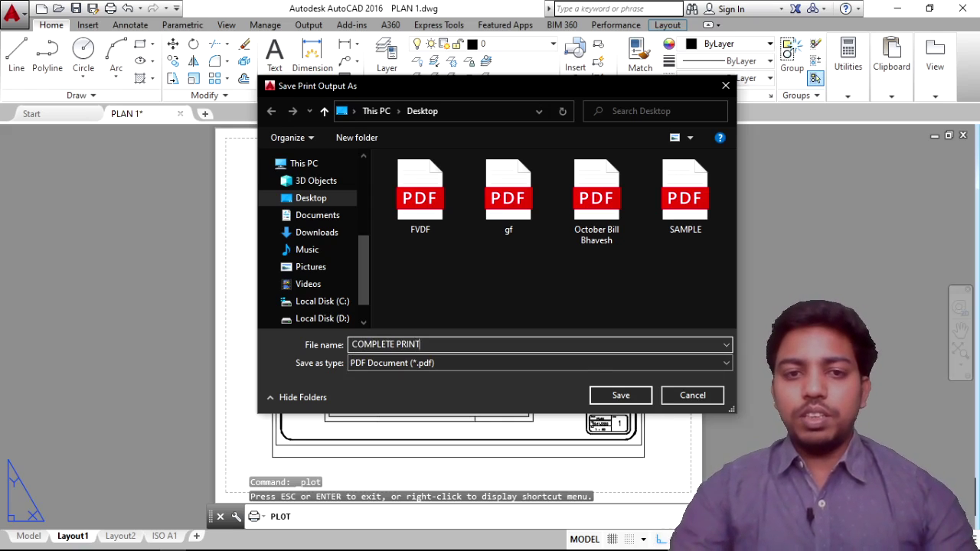
pyautogui.press('Return')
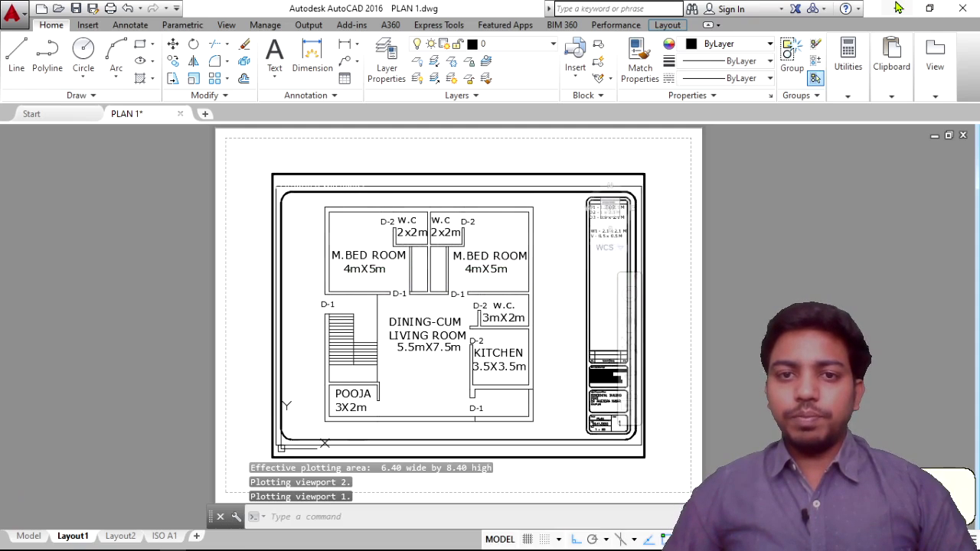
# Open COMPLETE PRINT.pdf from the Desktop in the browser and rotate the page until the plan reads upright.
pyautogui.click(898, 8)
pyautogui.doubleClick(151, 358)
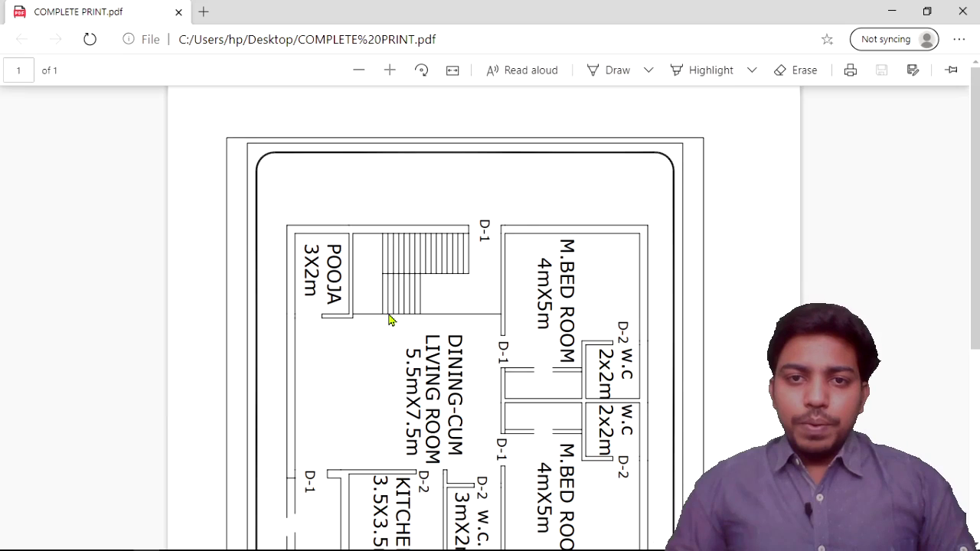
pyautogui.click(421, 70)
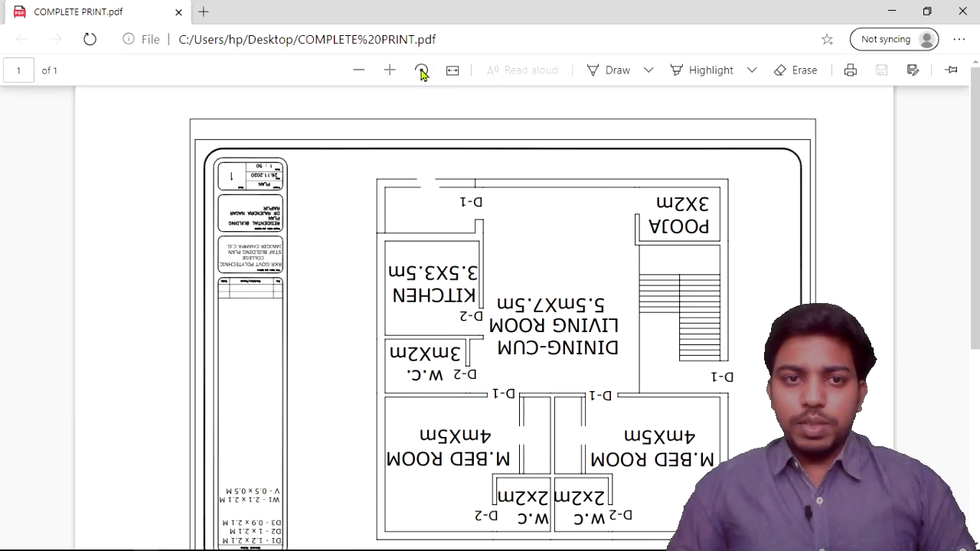
pyautogui.click(421, 70)
pyautogui.click(421, 70)
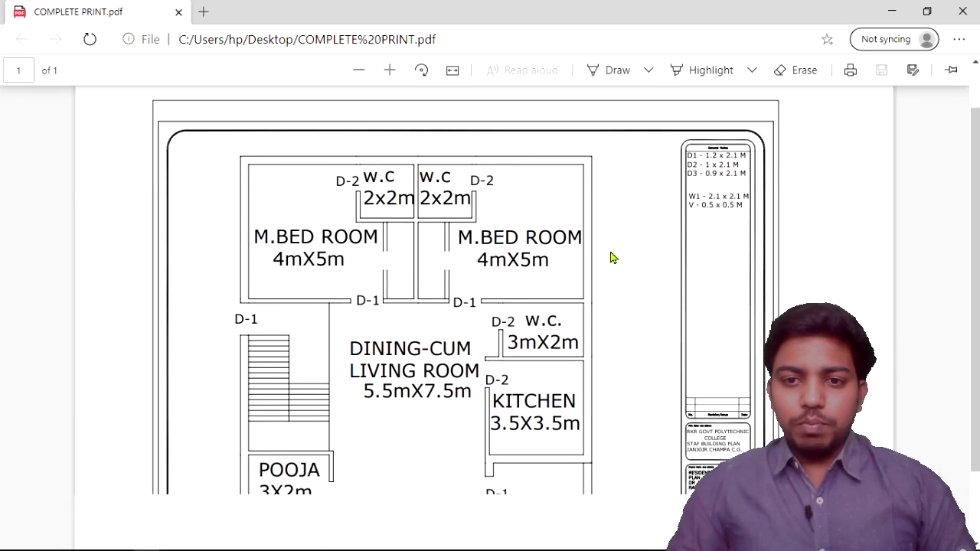
# Examine the plan in the PDF, then check the title block's firm, project, date and scale entries up close.
pyautogui.scroll(-2, 738, 383)
pyautogui.scroll(1, 739, 394)
pyautogui.scroll(2, 737, 391)
pyautogui.scroll(-2, 737, 391)
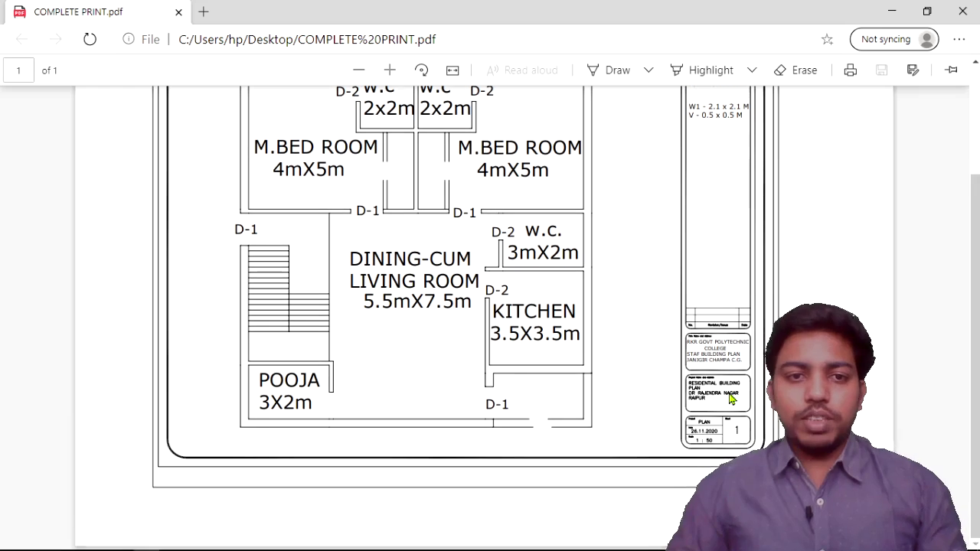
pyautogui.keyDown('ctrl'); pyautogui.scroll(2, 731, 397); pyautogui.keyUp('ctrl')
pyautogui.keyDown('ctrl'); pyautogui.scroll(2, 729, 399); pyautogui.keyUp('ctrl')
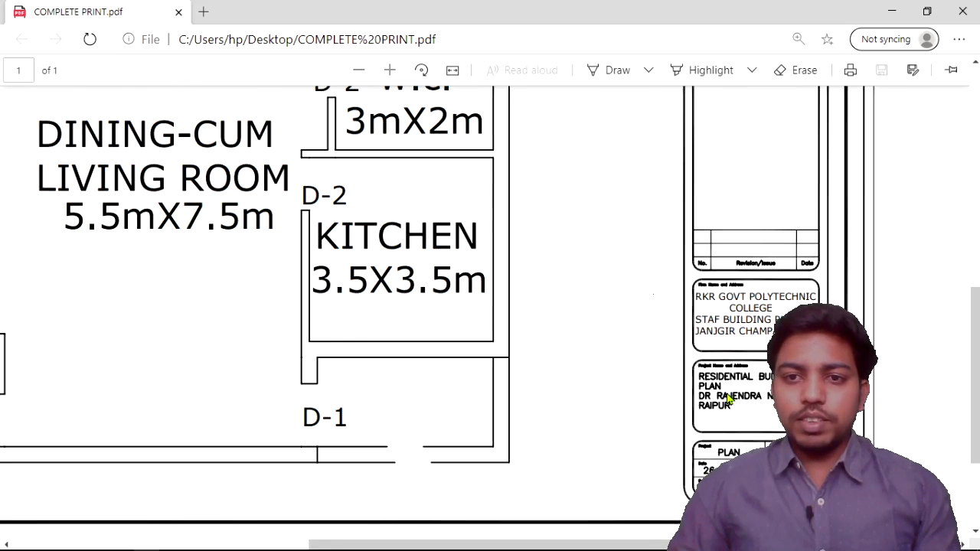
pyautogui.scroll(1, 730, 398)
pyautogui.keyDown('ctrl'); pyautogui.scroll(2, 802, 293); pyautogui.keyUp('ctrl')
pyautogui.keyDown('ctrl'); pyautogui.scroll(2, 802, 293); pyautogui.keyUp('ctrl')
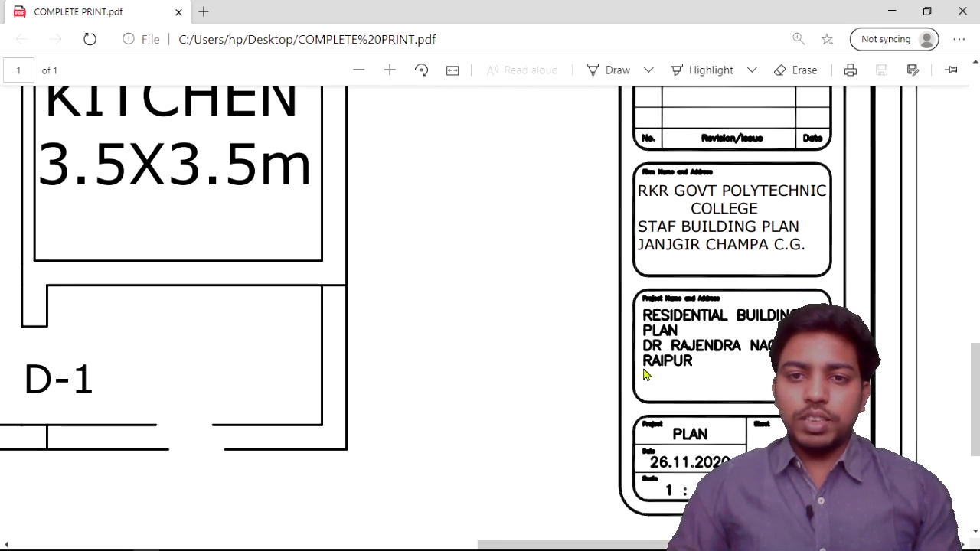
pyautogui.scroll(-1, 708, 427)
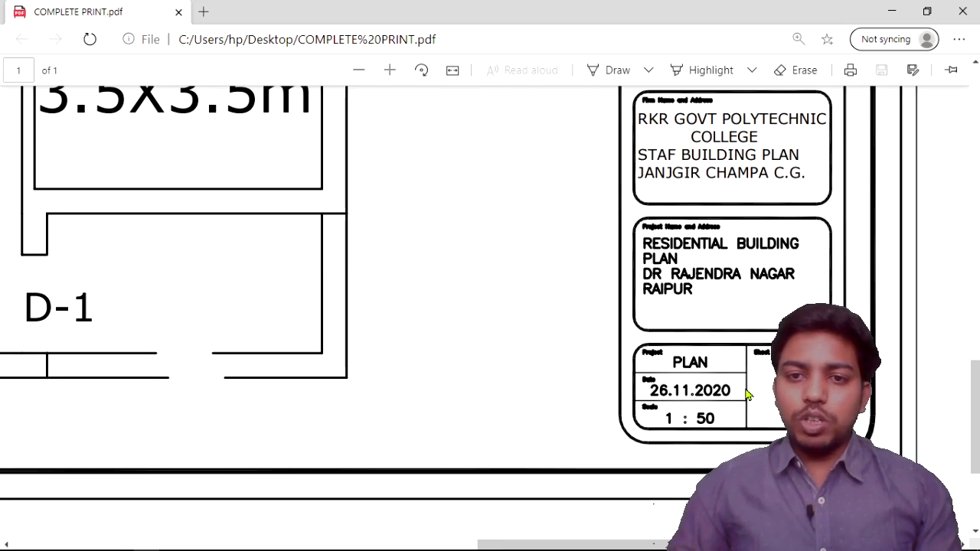
# Examine the door, window and ventilator sizes in the PDF's General Notes, then look over the whole printed plan.
pyautogui.scroll(3, 670, 373)
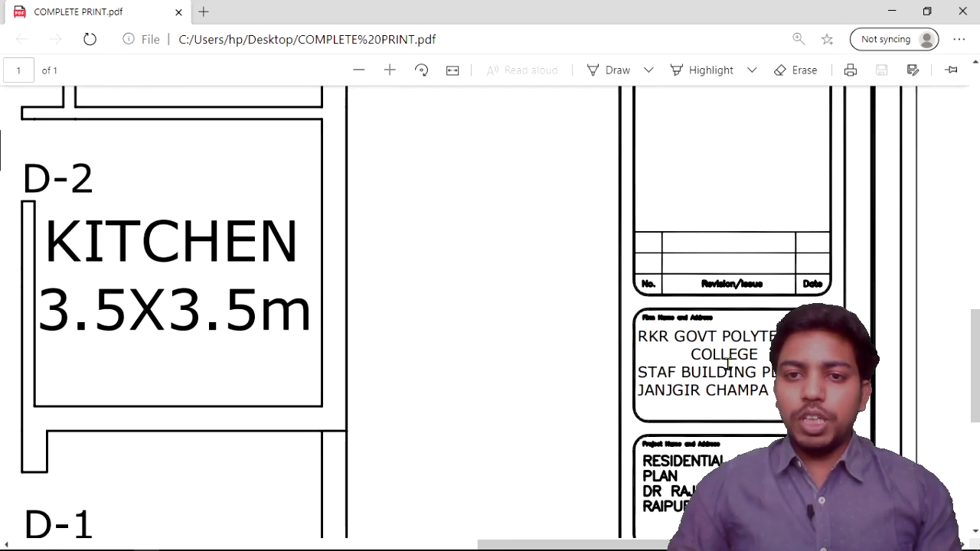
pyautogui.scroll(9, 713, 395)
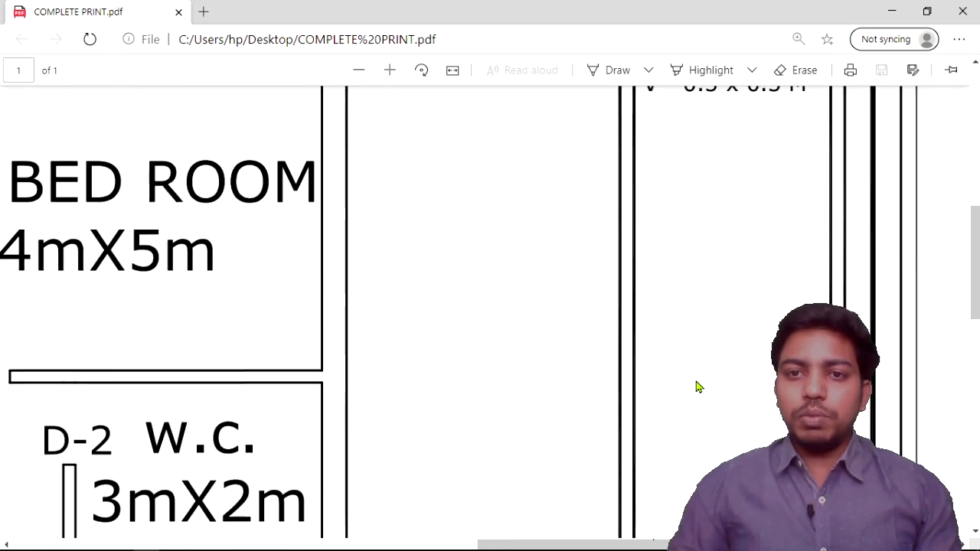
pyautogui.scroll(2, 712, 230)
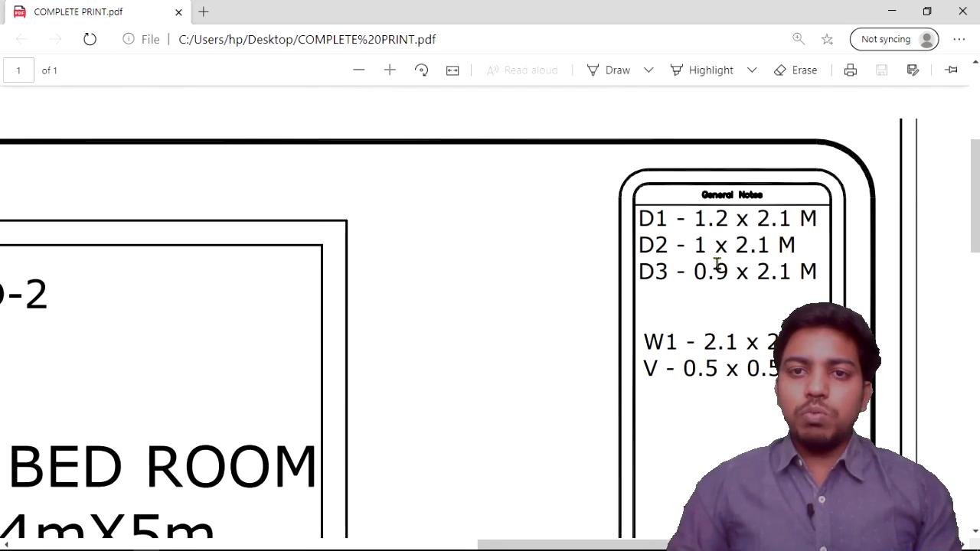
pyautogui.scroll(-3, 697, 293)
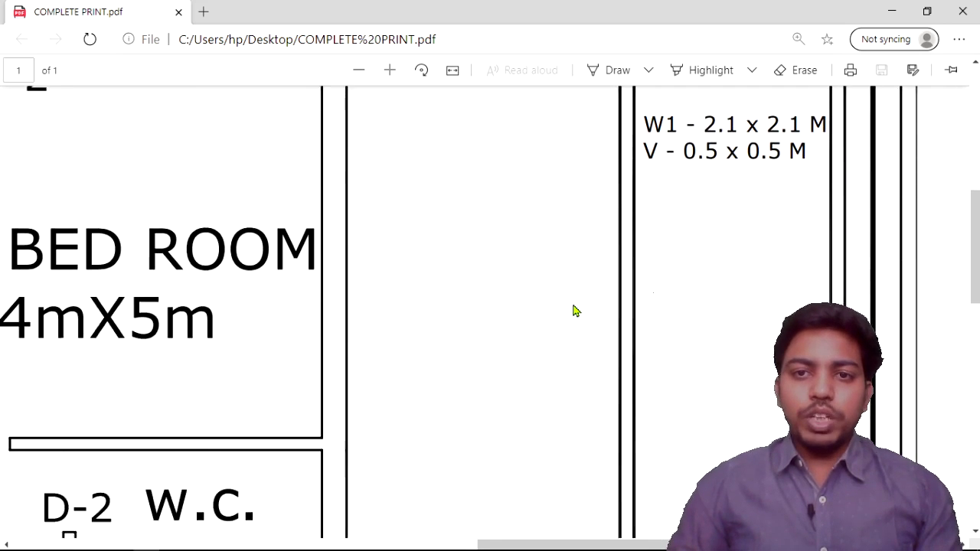
pyautogui.keyDown('ctrl'); pyautogui.scroll(-3, 431, 333); pyautogui.keyUp('ctrl')
pyautogui.scroll(-2, 431, 333)
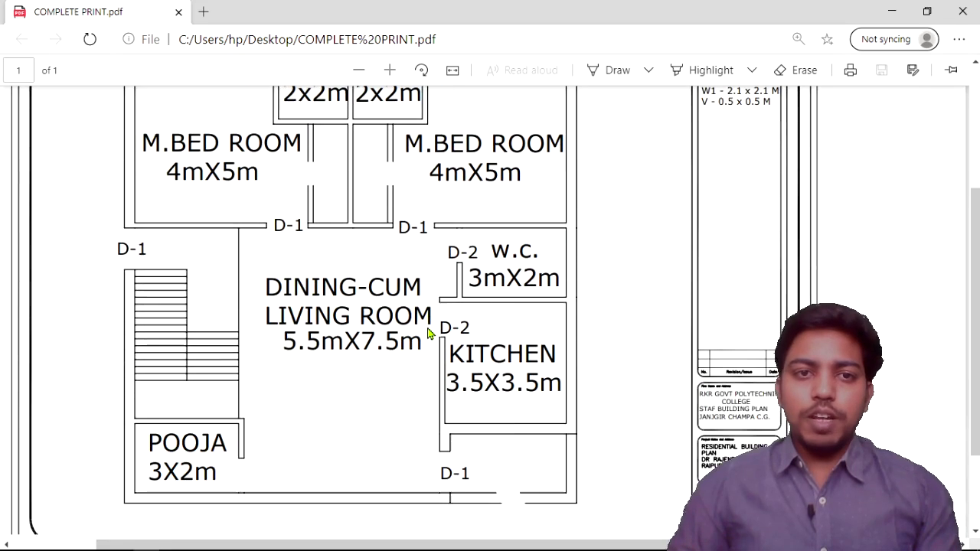
pyautogui.keyDown('ctrl'); pyautogui.scroll(-2, 429, 334); pyautogui.keyUp('ctrl')
pyautogui.scroll(1, 429, 334)
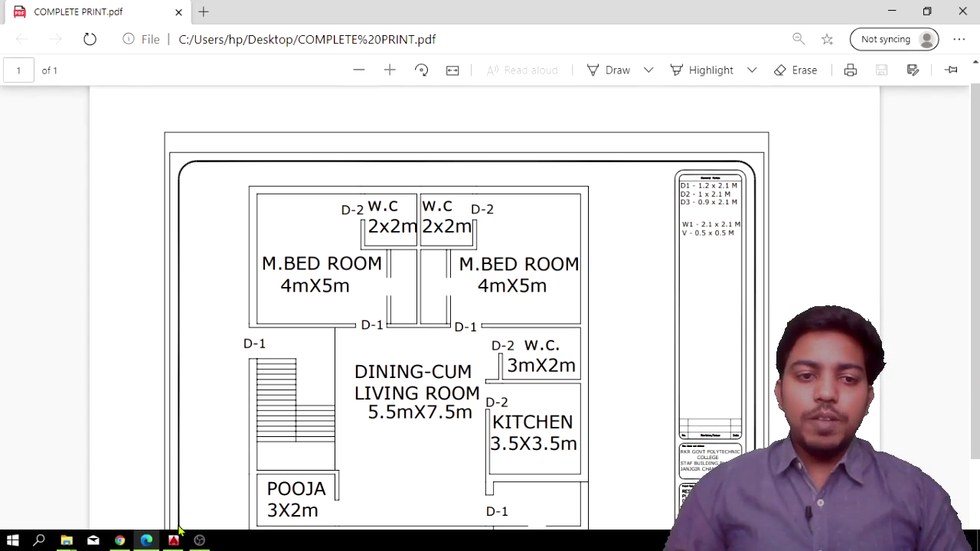
# Switch to AutoCAD and return the PLAN 1 drawing to model space.
pyautogui.click(175, 539)
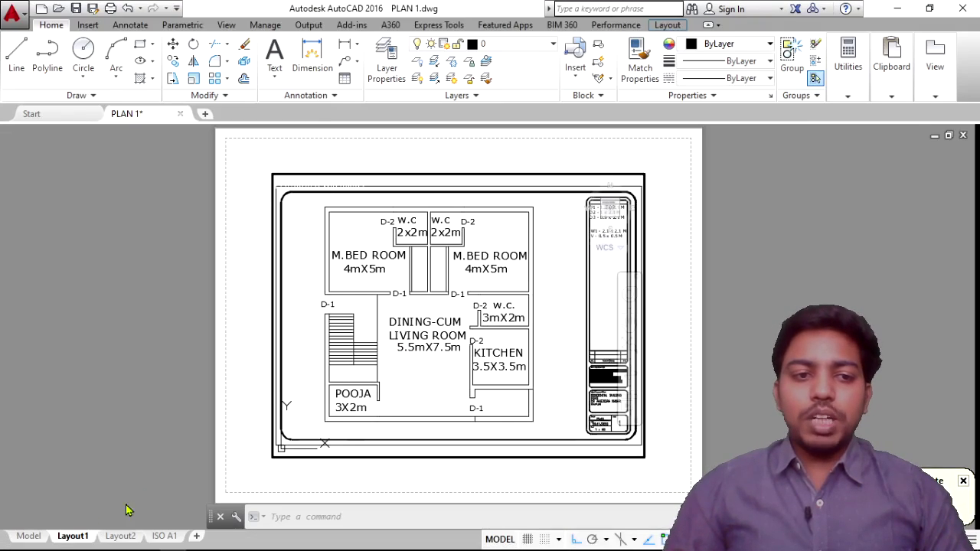
pyautogui.click(30, 537)
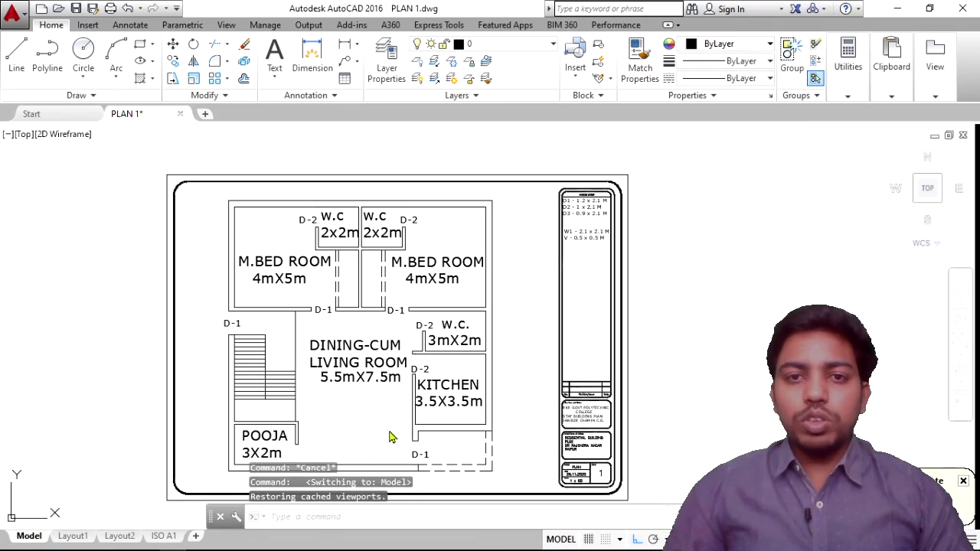
pyautogui.click(503, 481)
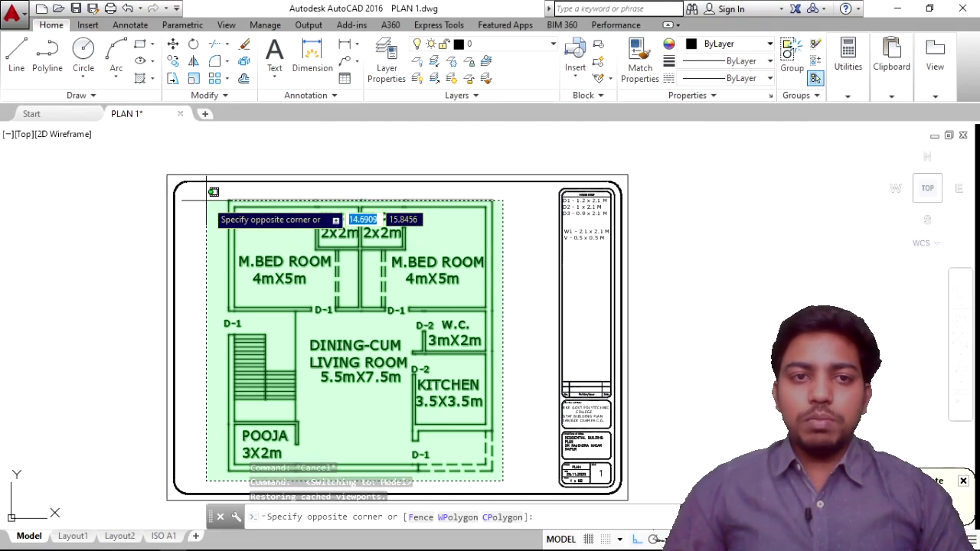
pyautogui.press('Escape')
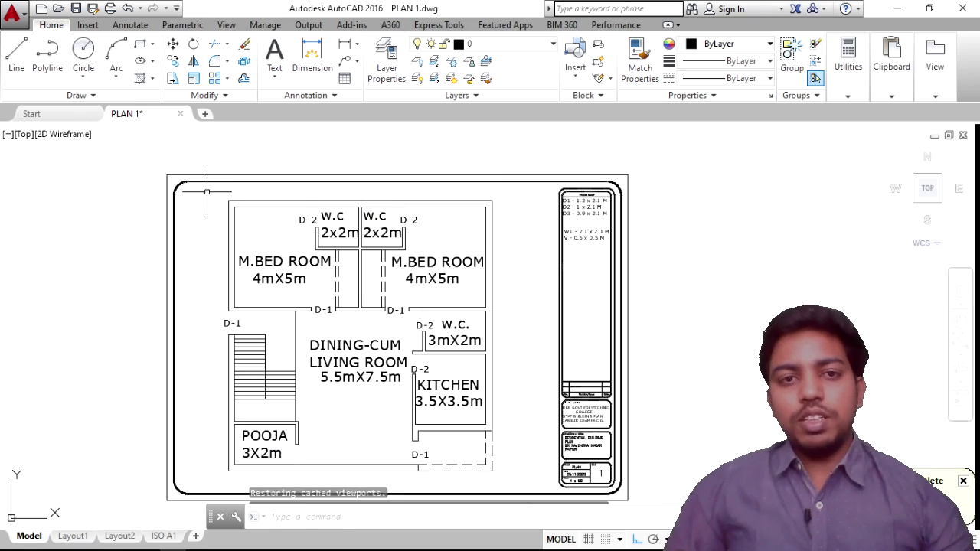
# Draw a large landscape rectangle in the empty model space beside the existing sheet with the title block.
pyautogui.moveTo(621, 295)
pyautogui.mouseDown(button='middle')
pyautogui.moveTo(13, 156)
pyautogui.moveTo(63, 233)
pyautogui.mouseUp(button='middle')
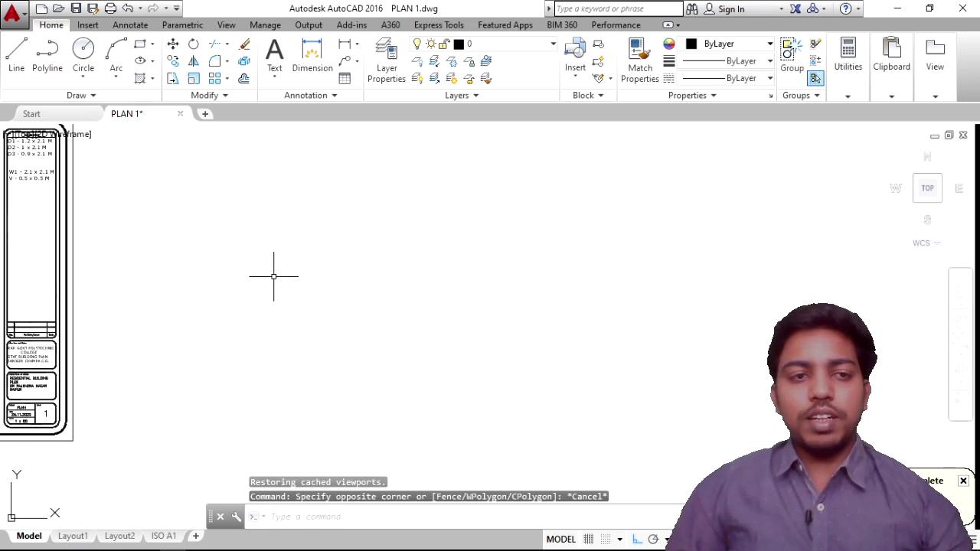
pyautogui.moveTo(366, 307)
pyautogui.mouseDown(button='middle')
pyautogui.moveTo(419, 336)
pyautogui.moveTo(884, 353)
pyautogui.mouseUp(button='middle')
pyautogui.moveTo(776, 275); pyautogui.dragTo(182, 259, button='middle')
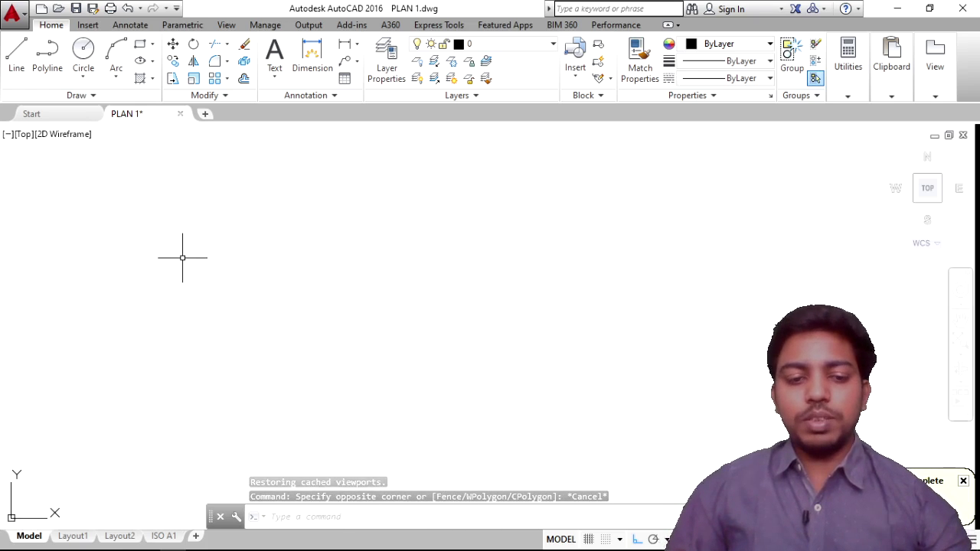
pyautogui.write('REC')
pyautogui.press('Return')
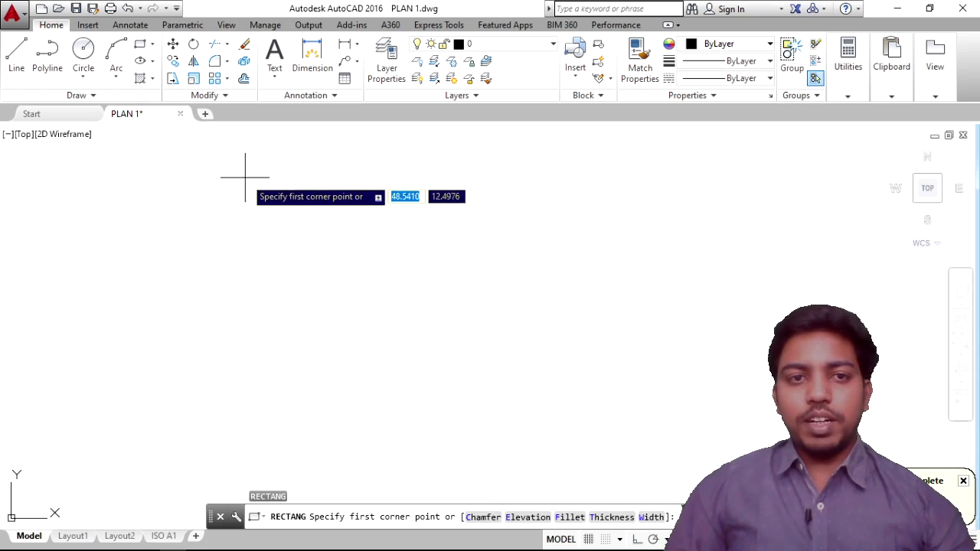
pyautogui.click(208, 188)
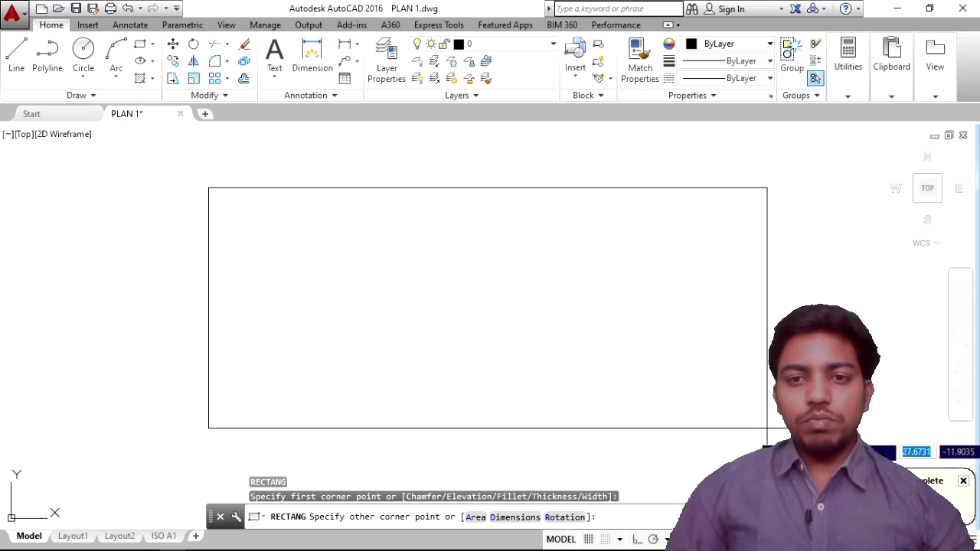
pyautogui.moveTo(765, 427); pyautogui.dragTo(658, 372, button='middle')
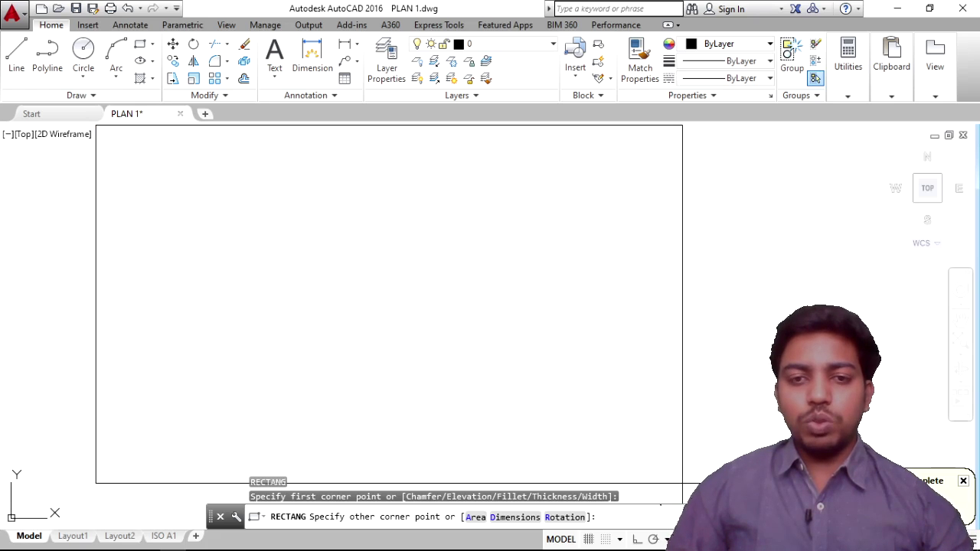
pyautogui.click(679, 484)
pyautogui.moveTo(472, 368); pyautogui.dragTo(470, 302, button='middle')
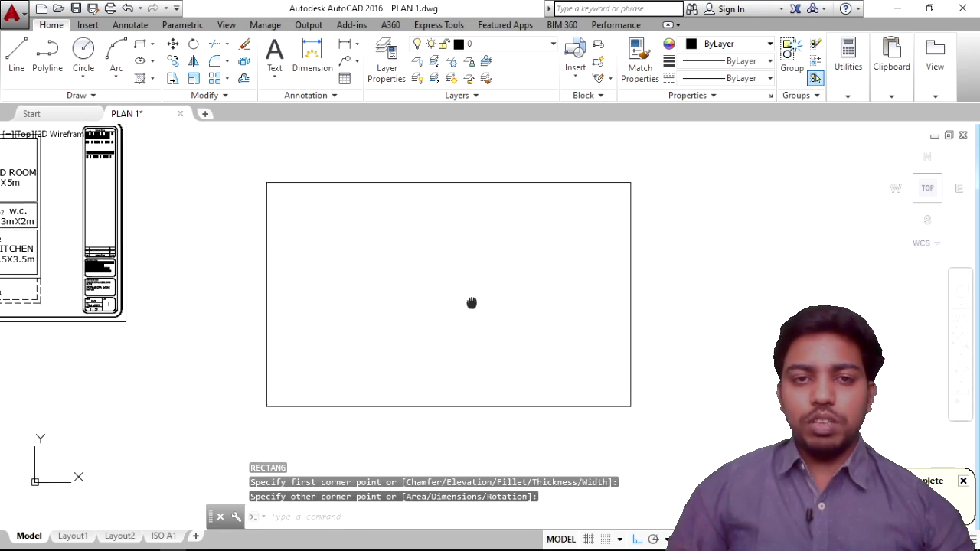
pyautogui.press('Escape')
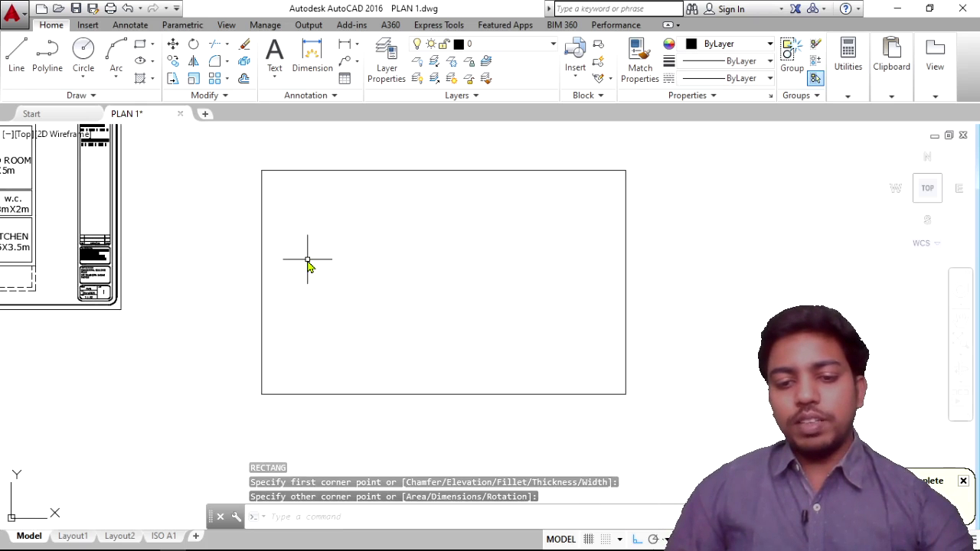
# Try offsetting the new rectangle inward by about 0.02 units, and undo that offset.
pyautogui.write('o')
pyautogui.press('Return')
pyautogui.scroll(5, 636, 313)
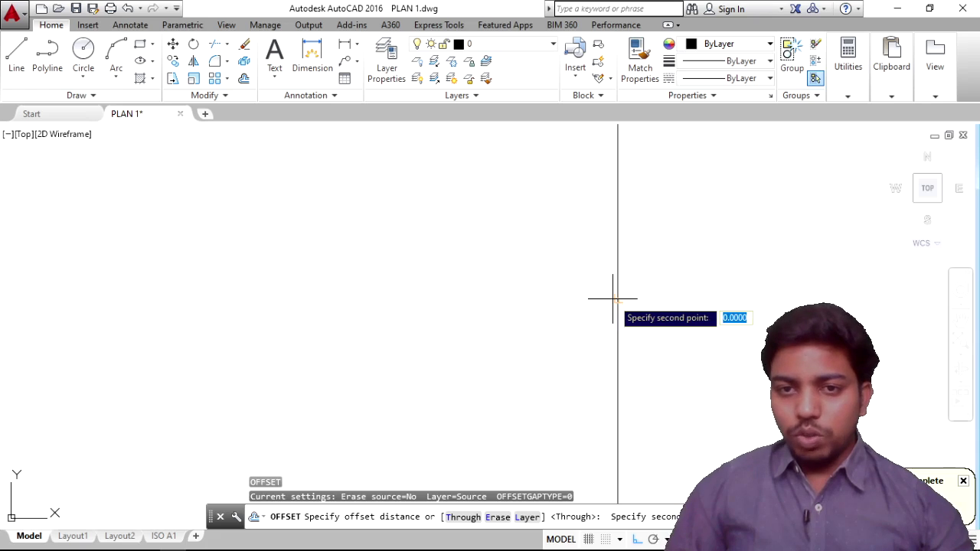
pyautogui.scroll(3, 613, 299)
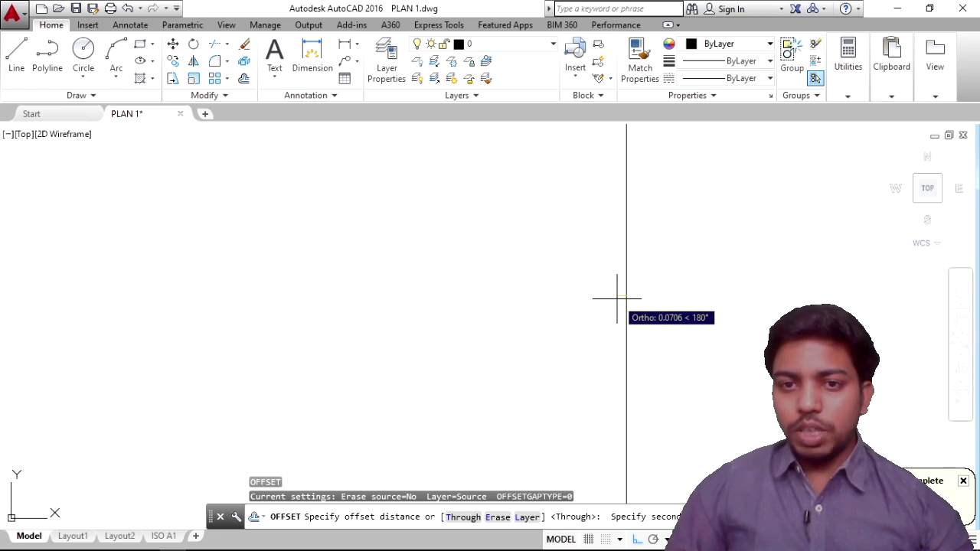
pyautogui.scroll(3, 617, 298)
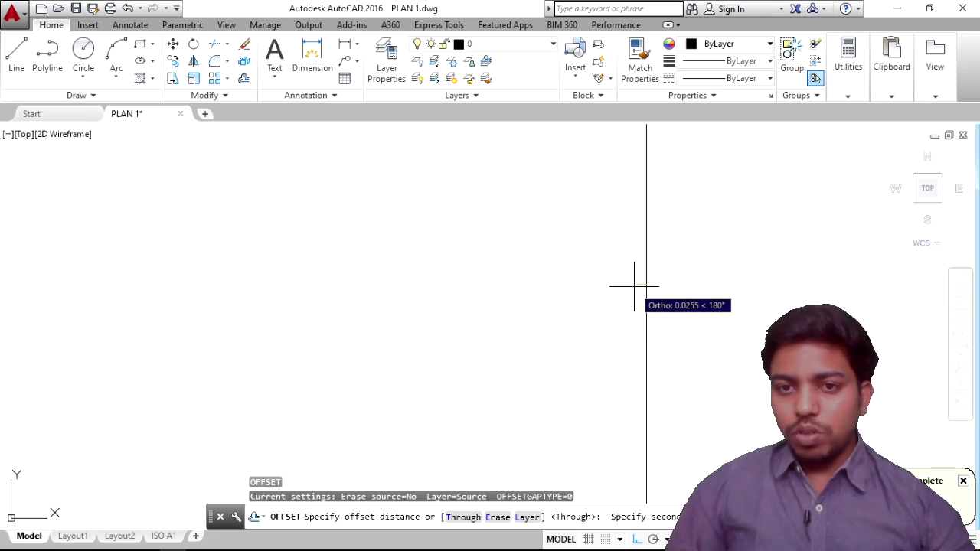
pyautogui.click(647, 298)
pyautogui.click(647, 295)
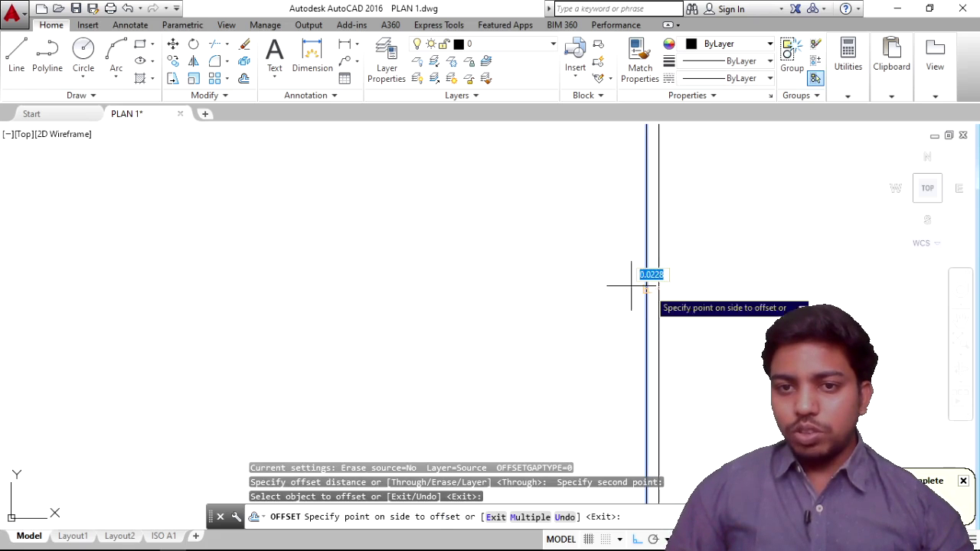
pyautogui.click(619, 284)
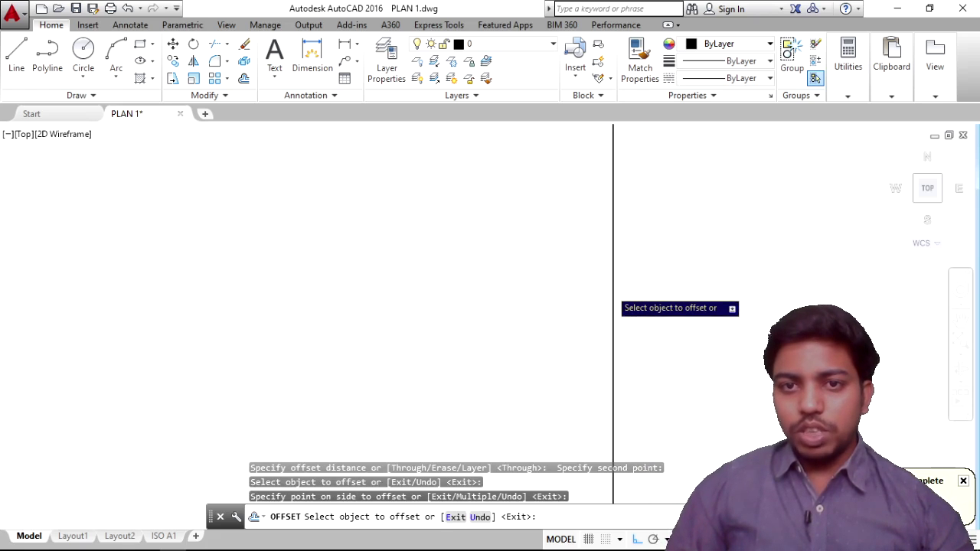
pyautogui.scroll(-5, 594, 288)
pyautogui.scroll(4, 575, 286)
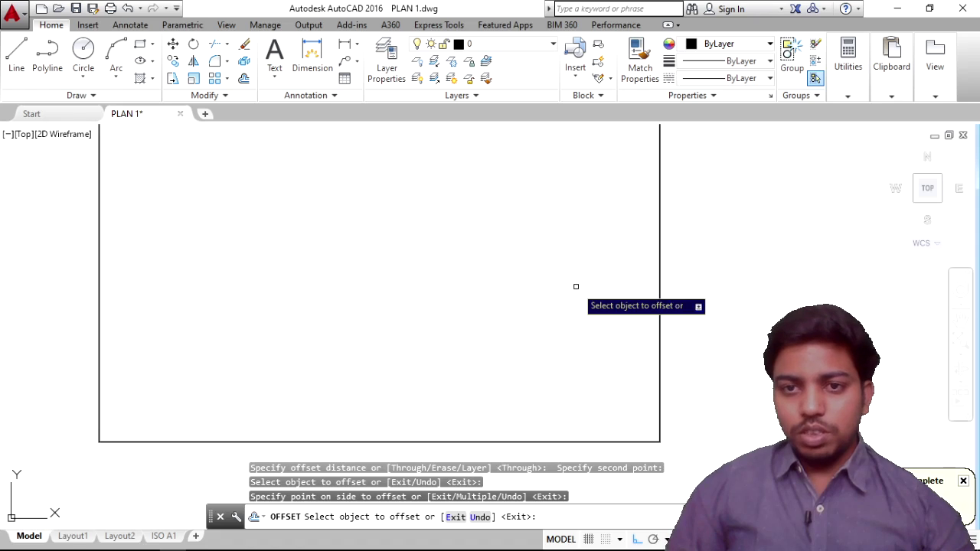
pyautogui.scroll(3, 651, 307)
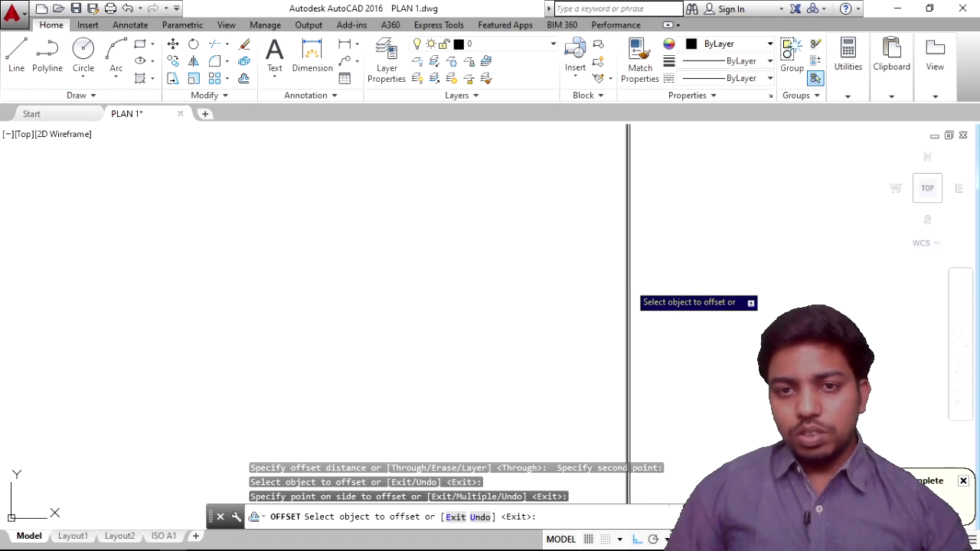
pyautogui.hotkey('ctrl', 'z')
pyautogui.press('Escape')
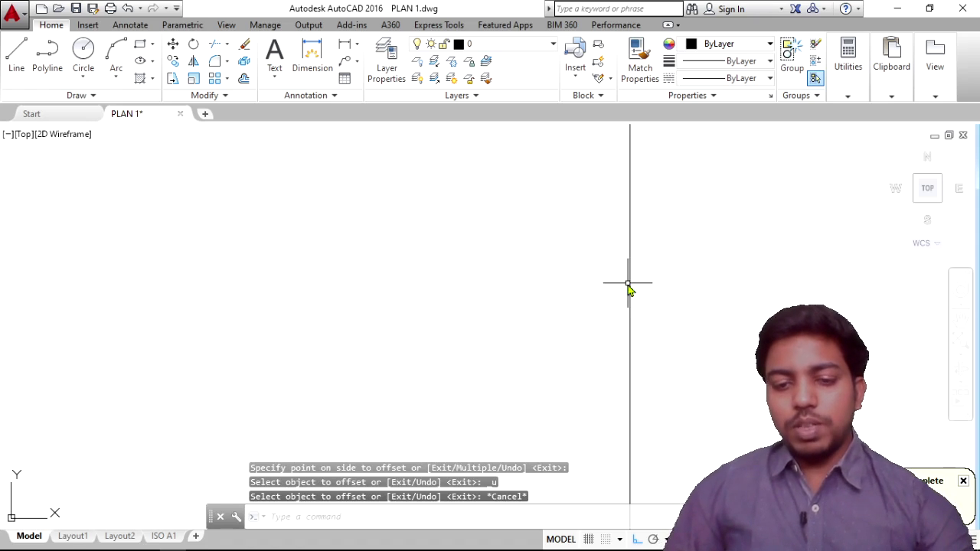
# Offset the new rectangle inward by a small distance picked on screen to form a double border.
pyautogui.write('o')
pyautogui.press('Return')
pyautogui.click(630, 284)
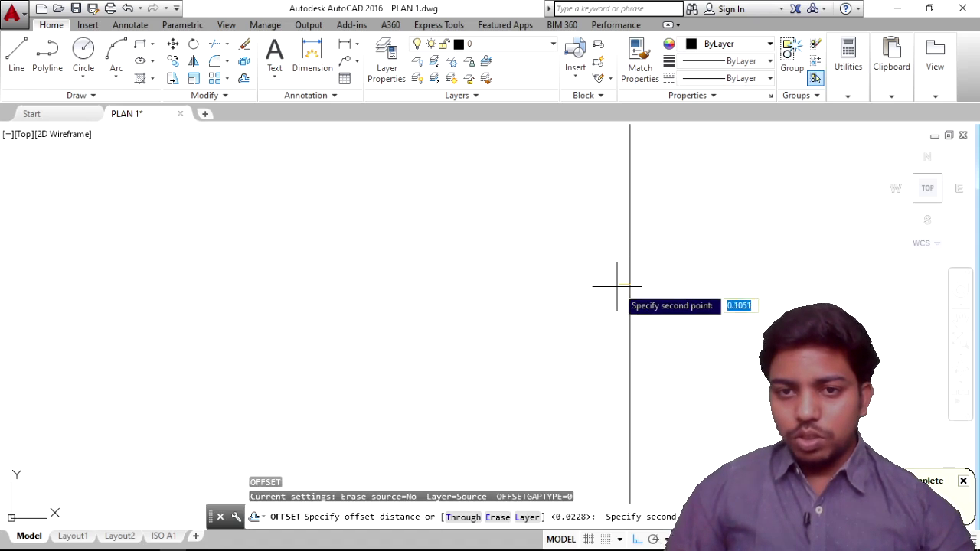
pyautogui.click(624, 290)
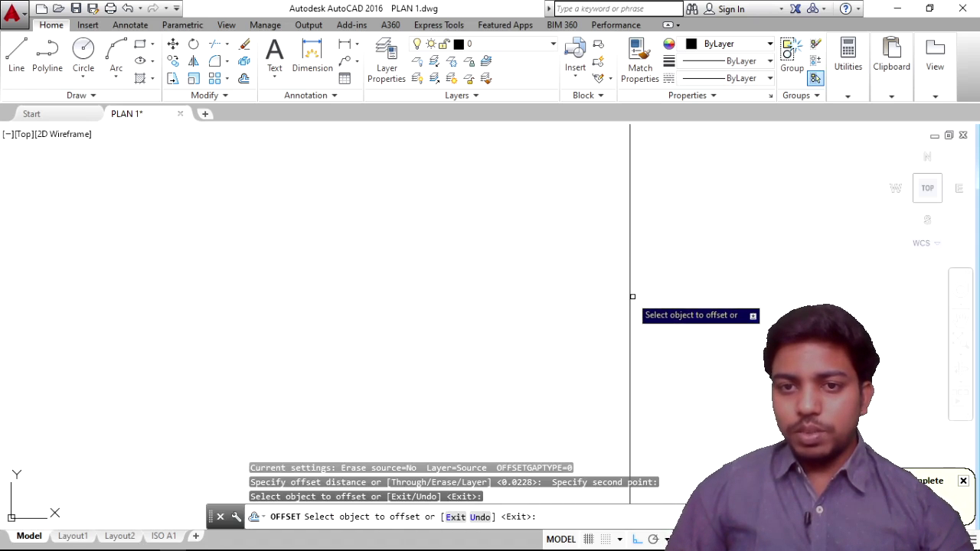
pyautogui.click(630, 297)
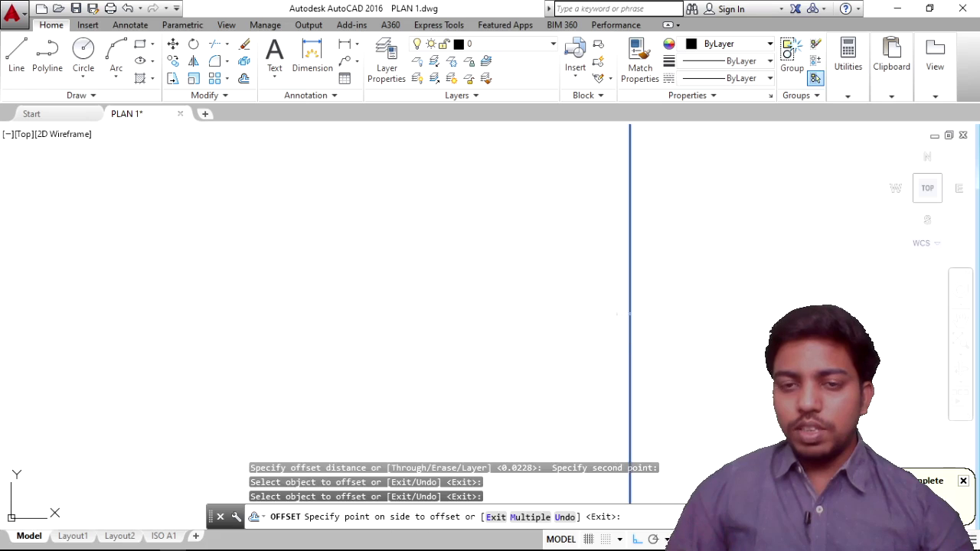
pyautogui.click(558, 309)
pyautogui.scroll(-8, 556, 310)
pyautogui.moveTo(565, 328); pyautogui.dragTo(595, 334, button='middle')
pyautogui.scroll(-2, 602, 322)
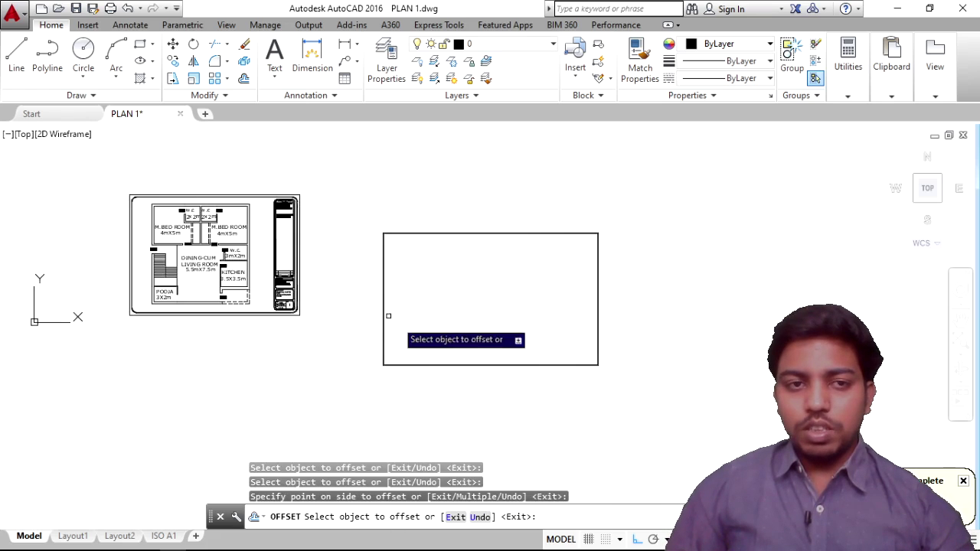
pyautogui.moveTo(243, 318); pyautogui.dragTo(396, 319, button='middle')
pyautogui.press('Escape')
# Copy the whole floor plan with its room labels from the first sheet into the new double border, with Ortho off.
pyautogui.scroll(5, 427, 327)
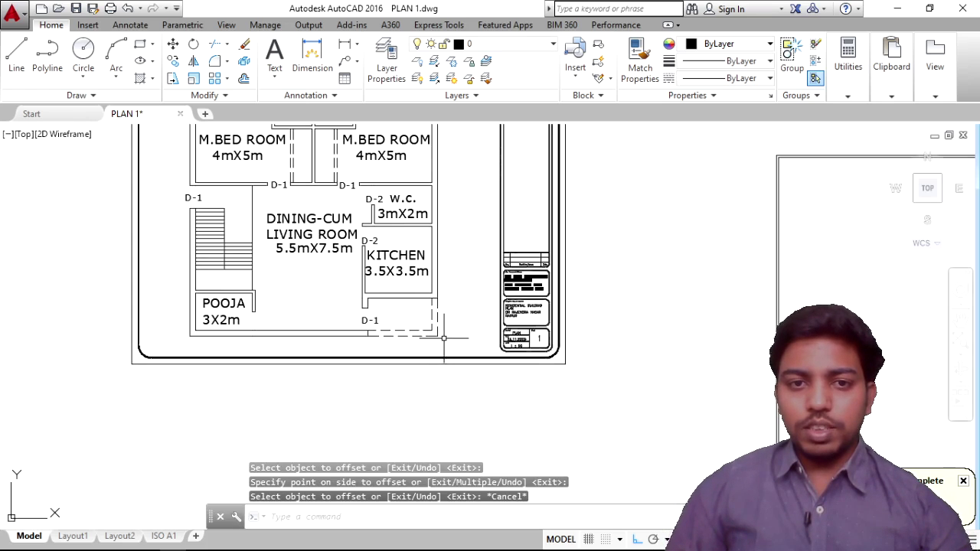
pyautogui.click(444, 337)
pyautogui.moveTo(324, 263); pyautogui.dragTo(405, 451, button='middle')
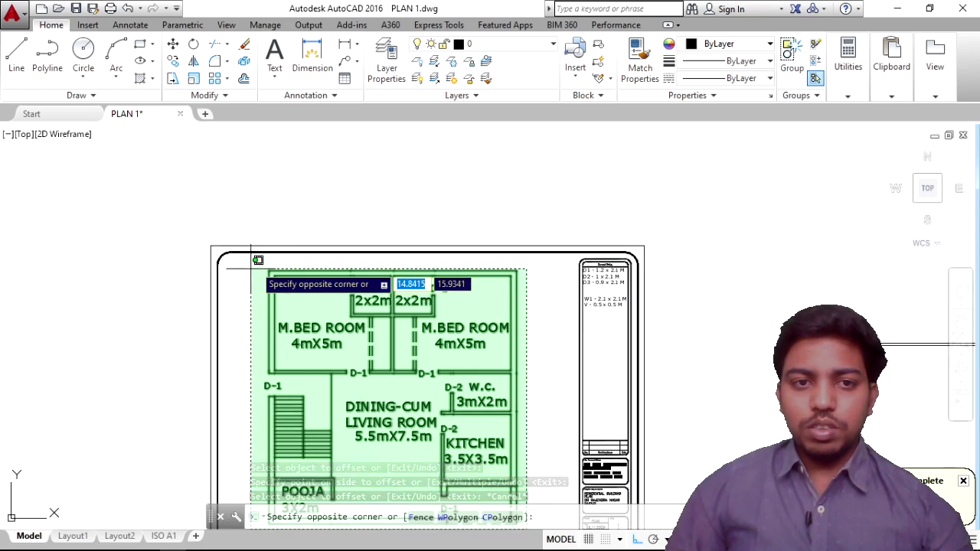
pyautogui.click(254, 262)
pyautogui.write('C')
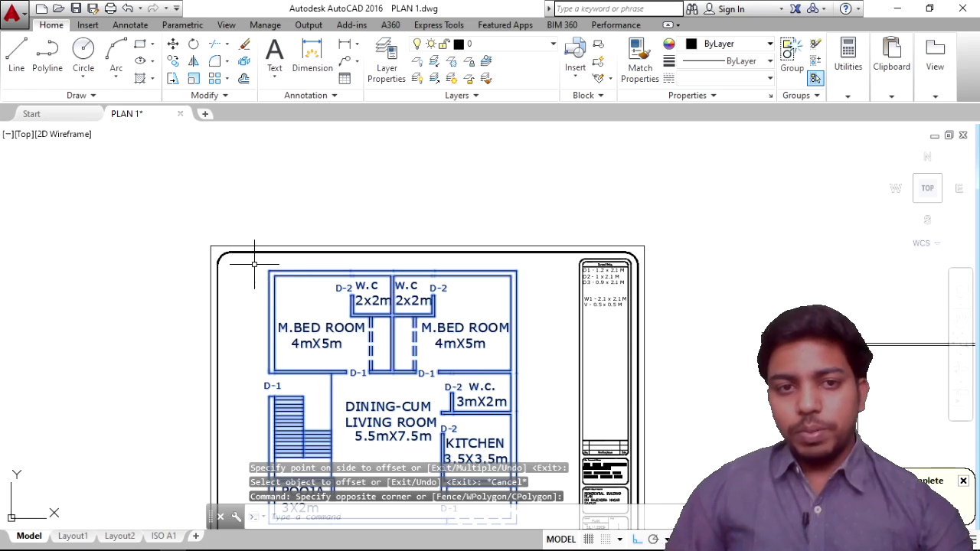
pyautogui.write('O')
pyautogui.press('Return')
pyautogui.click(373, 412)
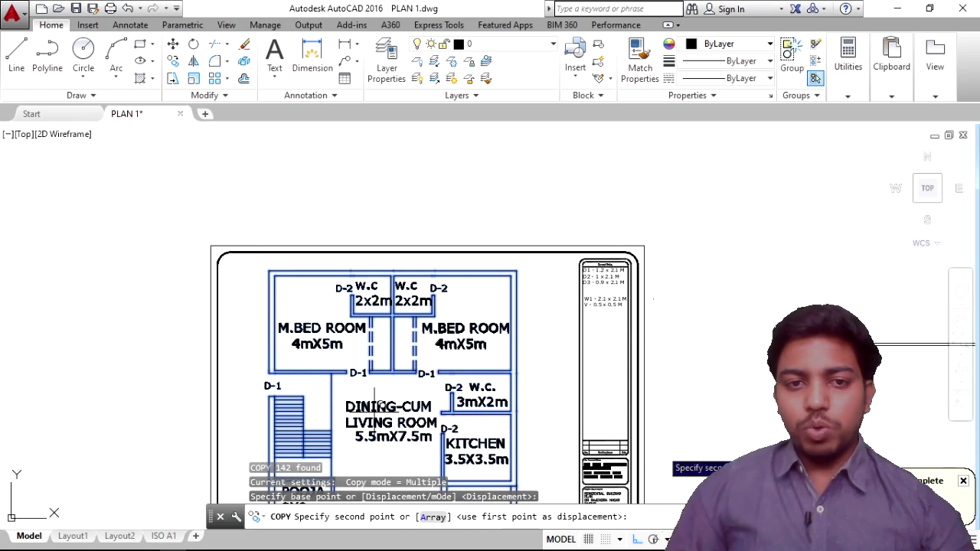
pyautogui.moveTo(700, 442); pyautogui.dragTo(251, 289, button='middle')
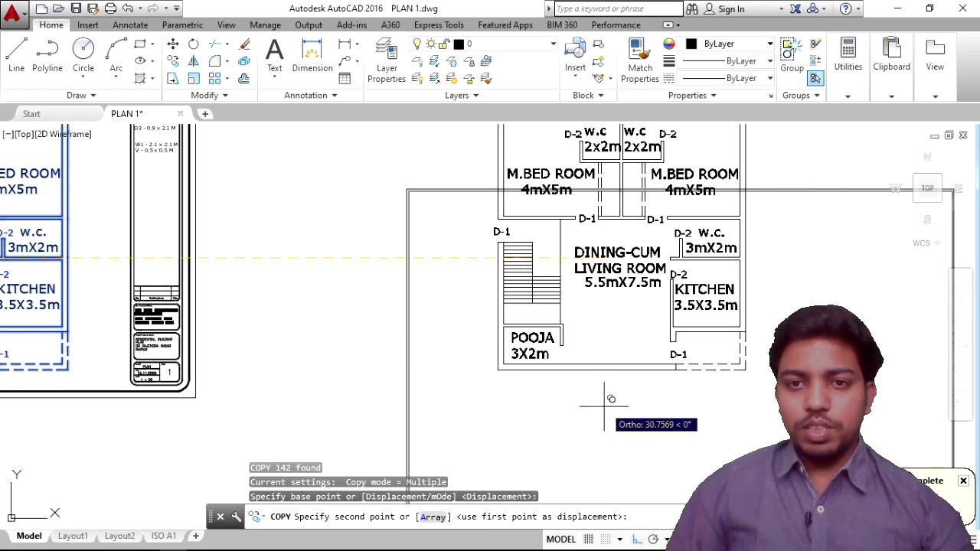
pyautogui.scroll(4, 579, 407)
pyautogui.scroll(-4, 605, 452)
pyautogui.click(634, 540)
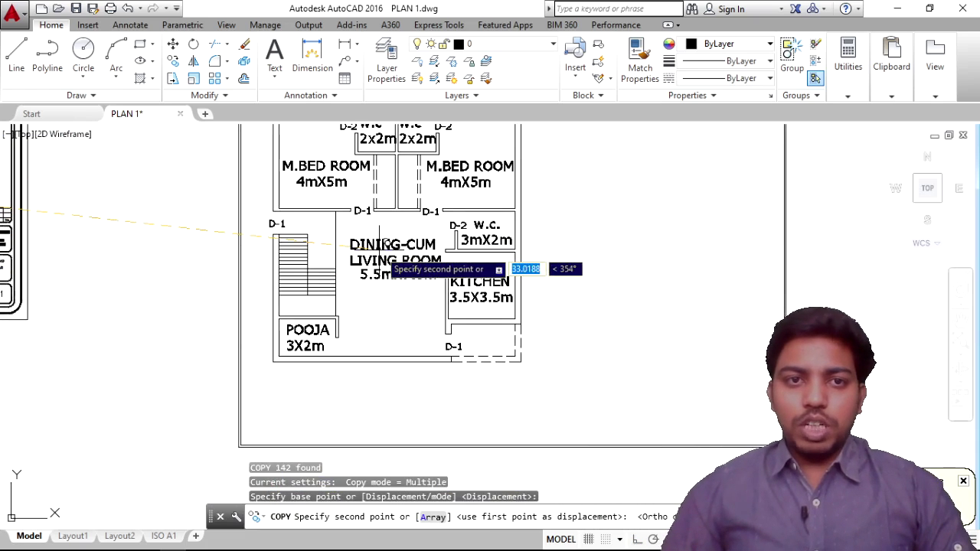
pyautogui.moveTo(387, 267); pyautogui.dragTo(394, 284, button='middle')
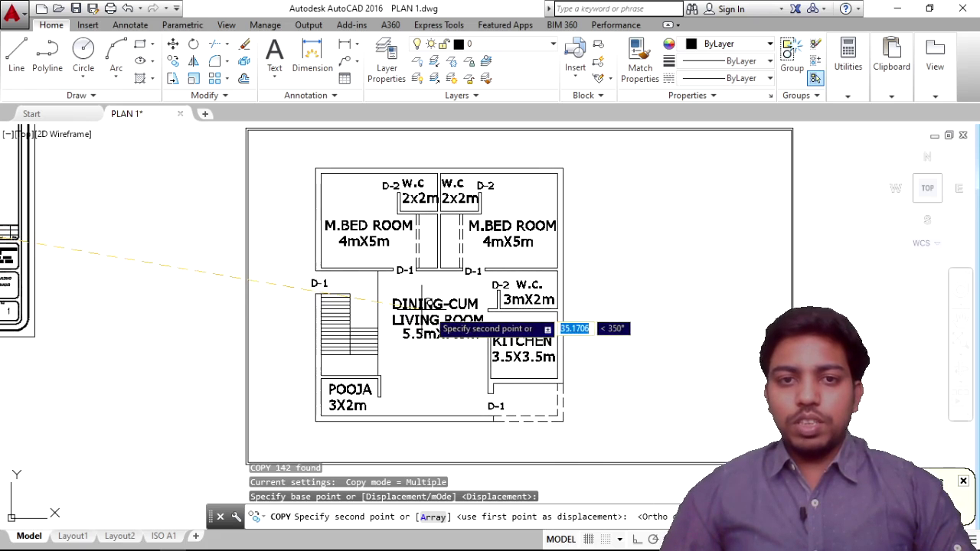
pyautogui.click(428, 291)
pyautogui.press('Escape')
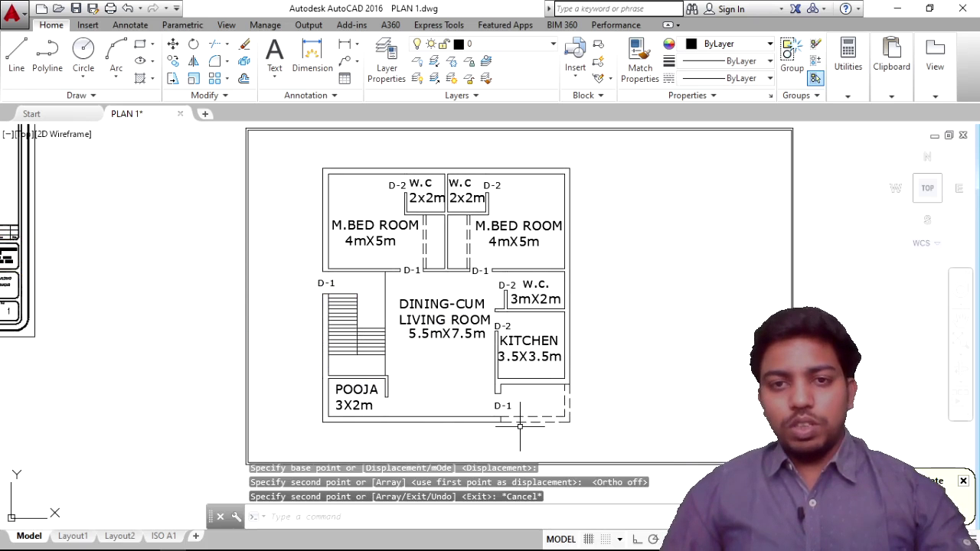
# Scale the copied floor plan up by a factor of about 1.3 from a base point near its centre.
pyautogui.click(603, 456)
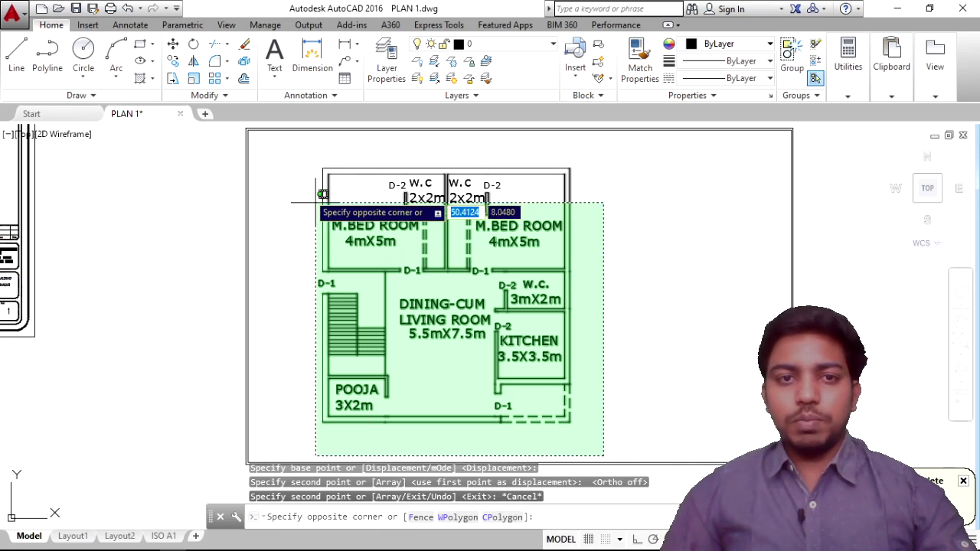
pyautogui.click(304, 165)
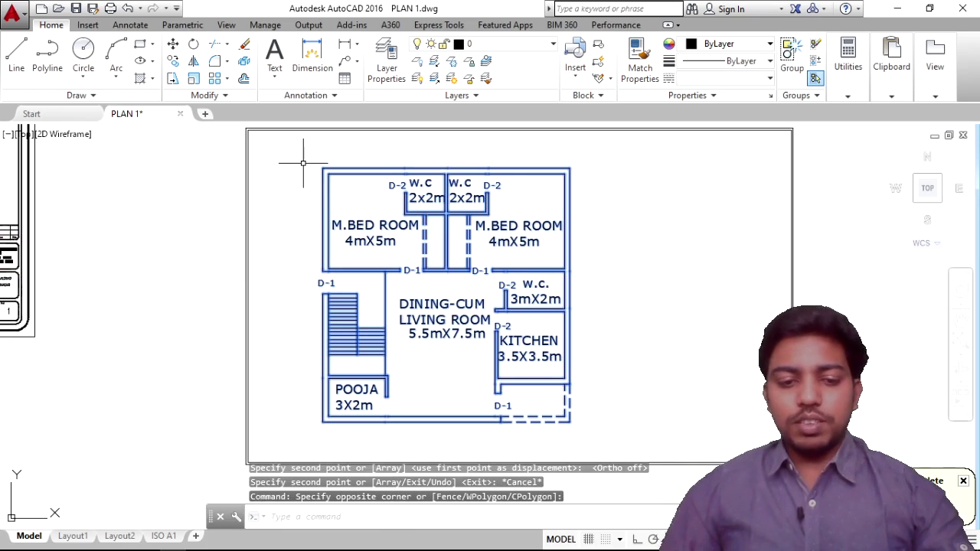
pyautogui.write('sc')
pyautogui.press('Return')
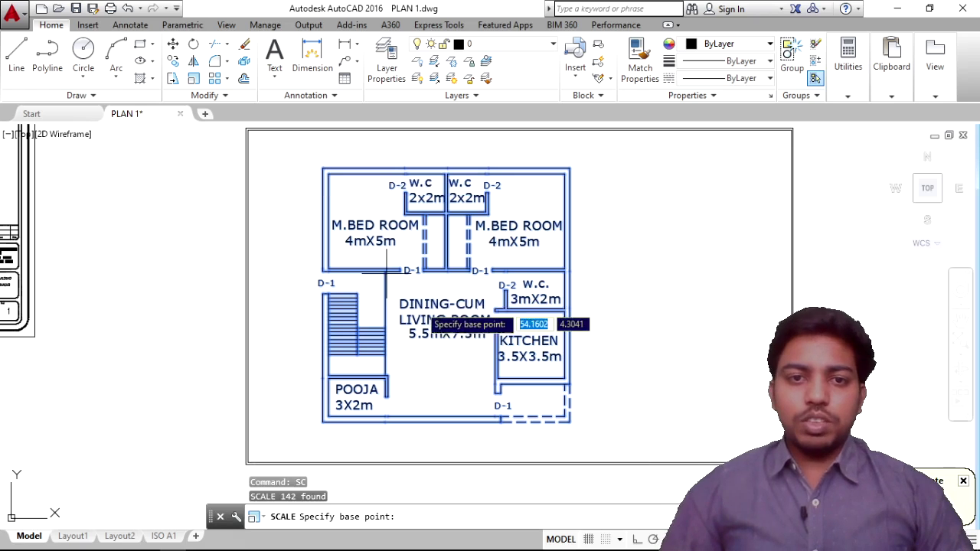
pyautogui.click(438, 296)
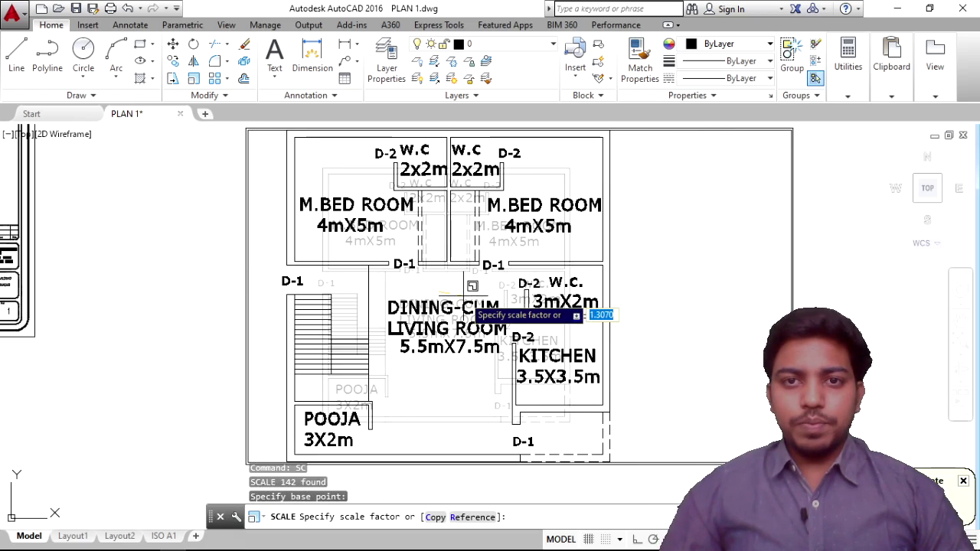
pyautogui.click(472, 287)
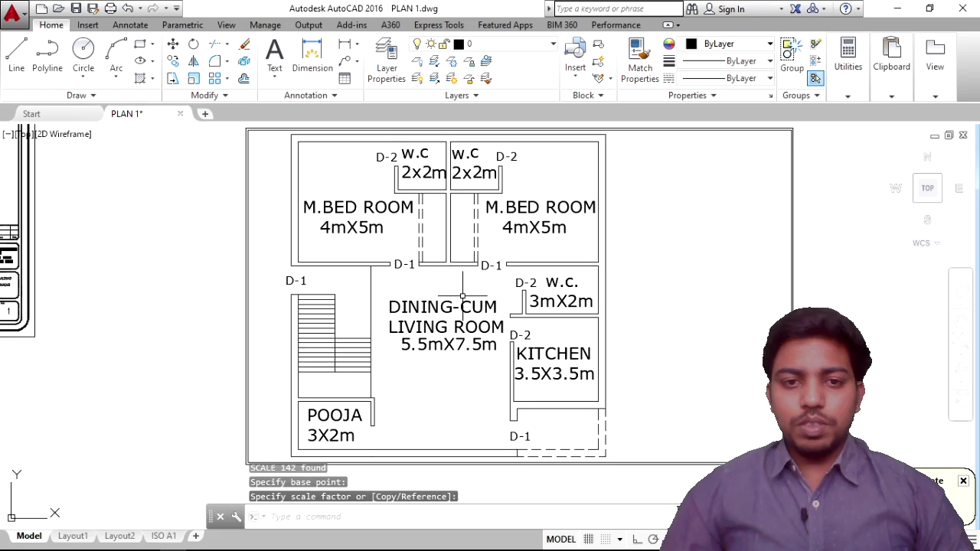
# Draw a vertical line just right of the copied plan, from the inner border's top edge to its bottom edge.
pyautogui.moveTo(615, 311); pyautogui.dragTo(570, 312, button='middle')
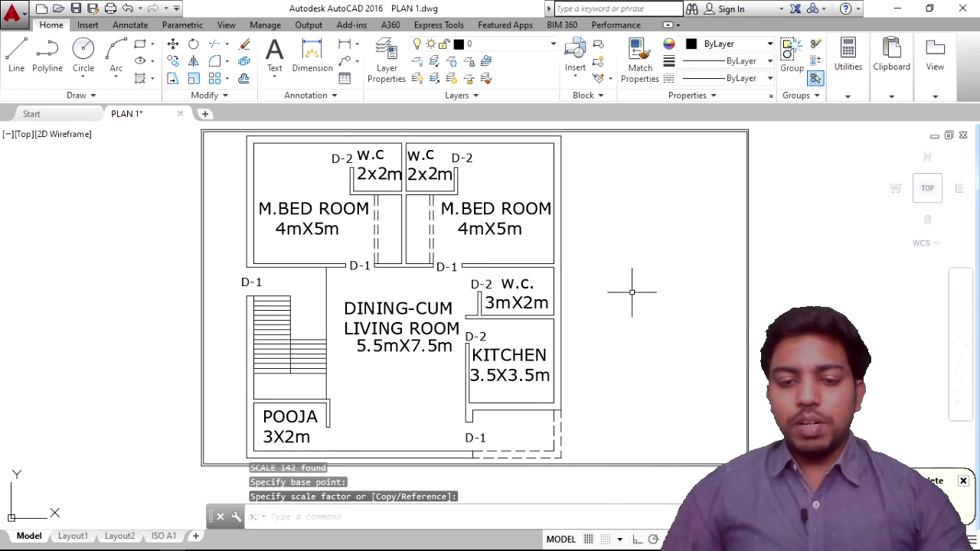
pyautogui.write('L')
pyautogui.press('Return')
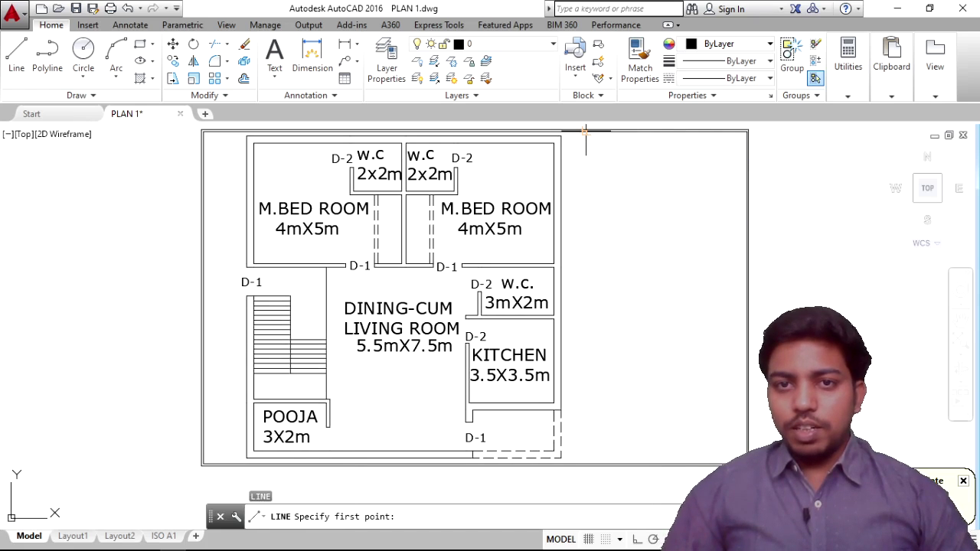
pyautogui.click(585, 132)
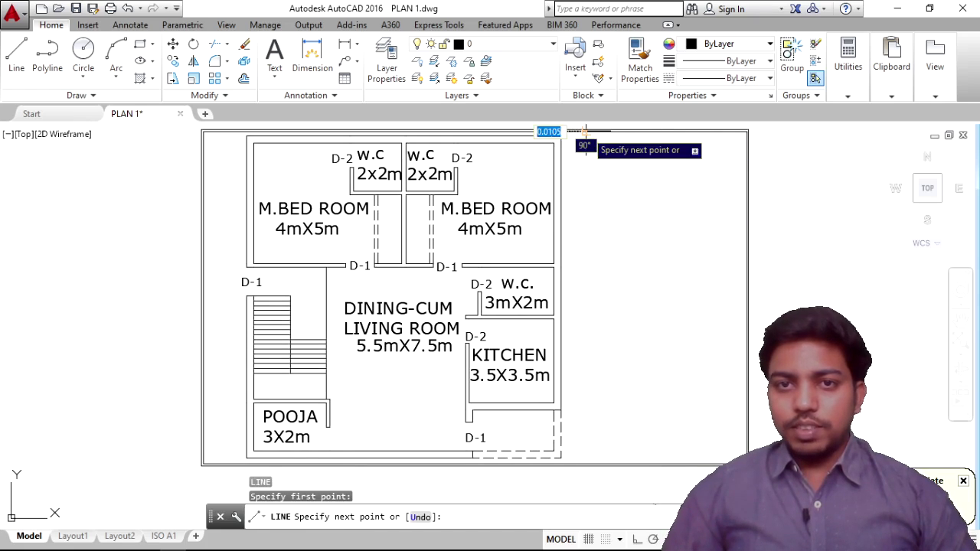
pyautogui.click(586, 464)
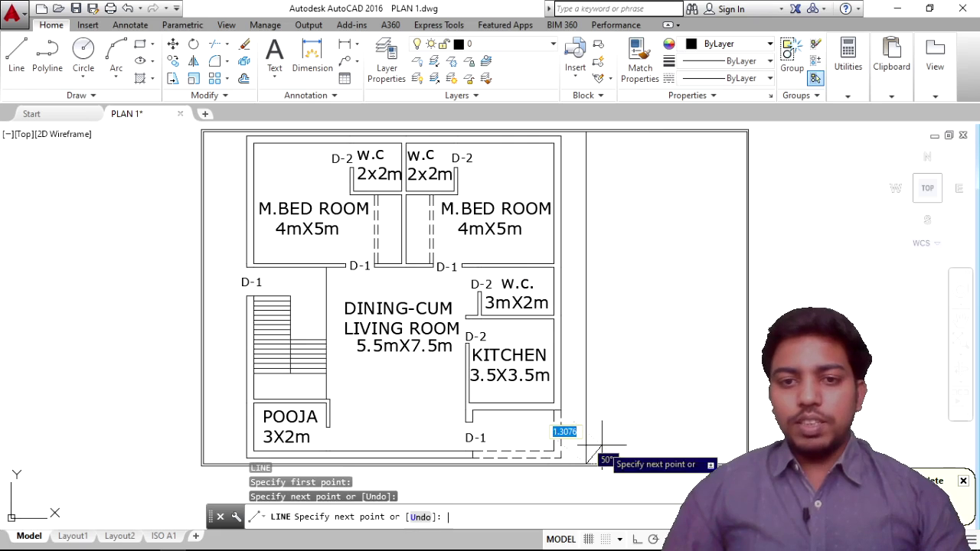
pyautogui.press('Return')
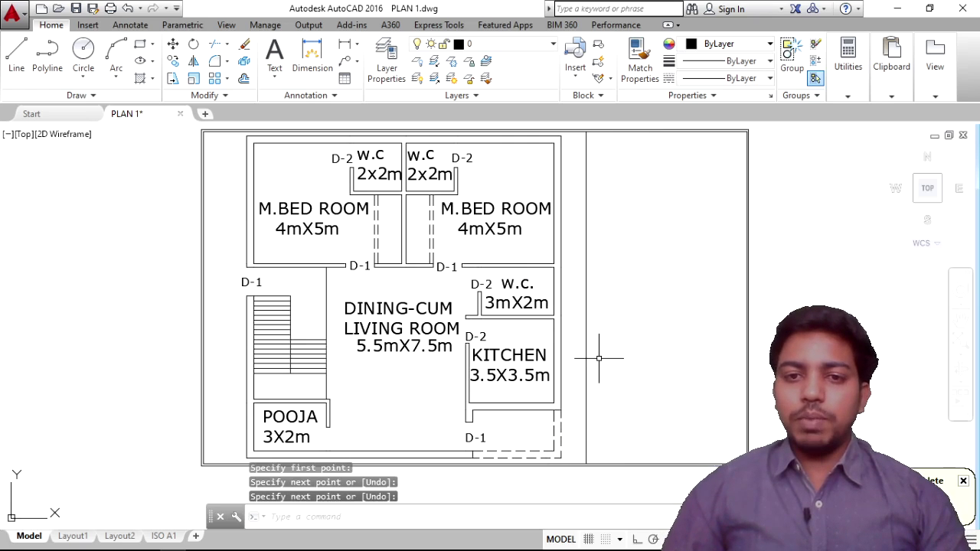
# Draw a horizontal line across the lower part of the title column, from the vertical divider to the right border.
pyautogui.press('Return')
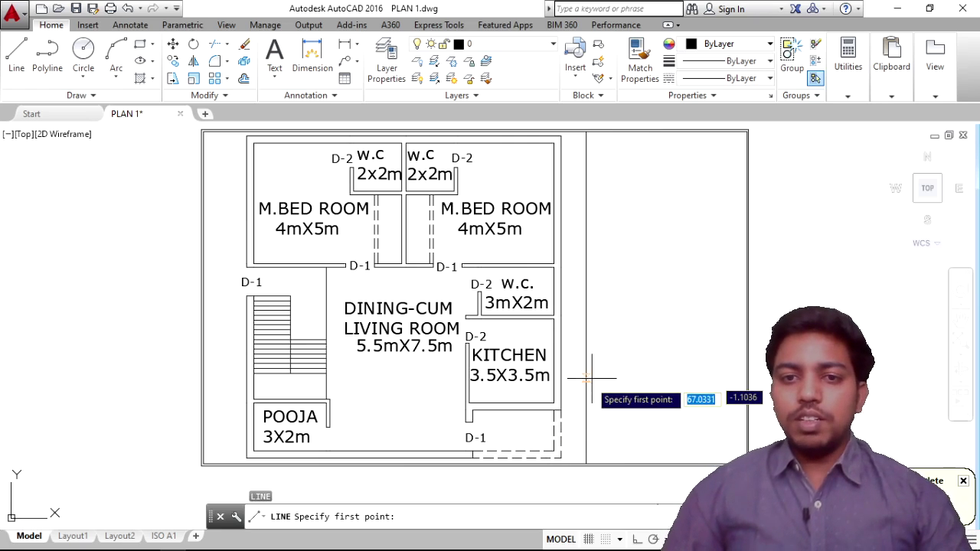
pyautogui.click(585, 370)
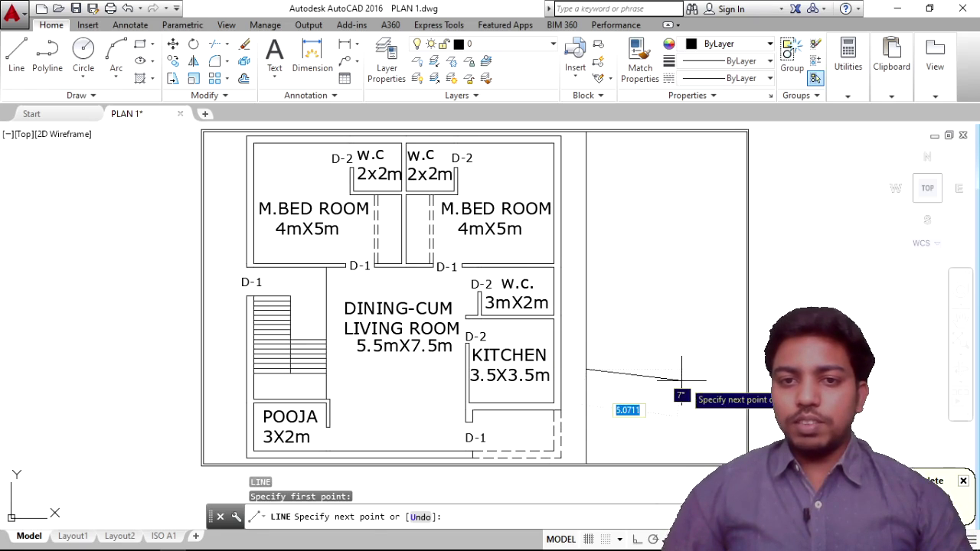
pyautogui.click(747, 371)
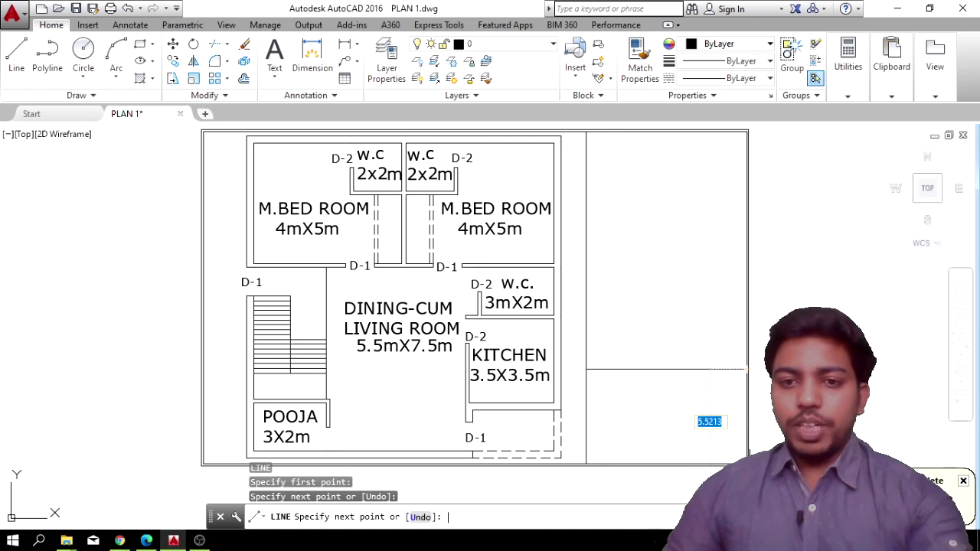
pyautogui.press('Return')
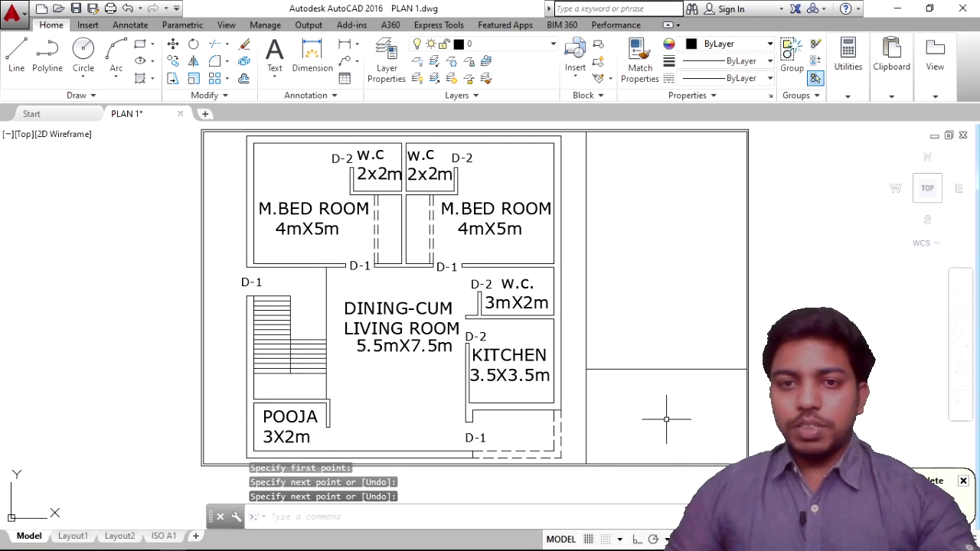
# Draw a horizontal line across the title column just below its top edge to form a narrow heading strip.
pyautogui.scroll(3, 650, 278)
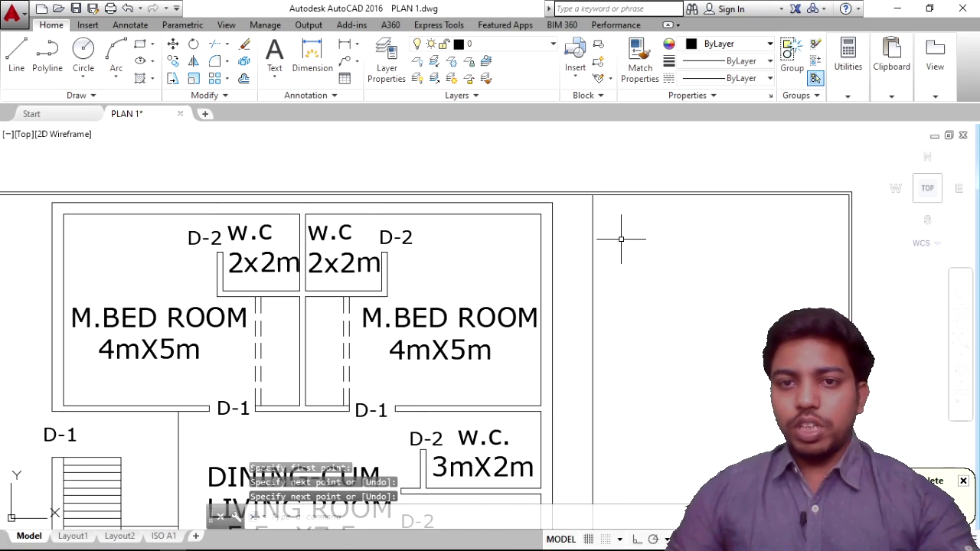
pyautogui.write('l')
pyautogui.press('Return')
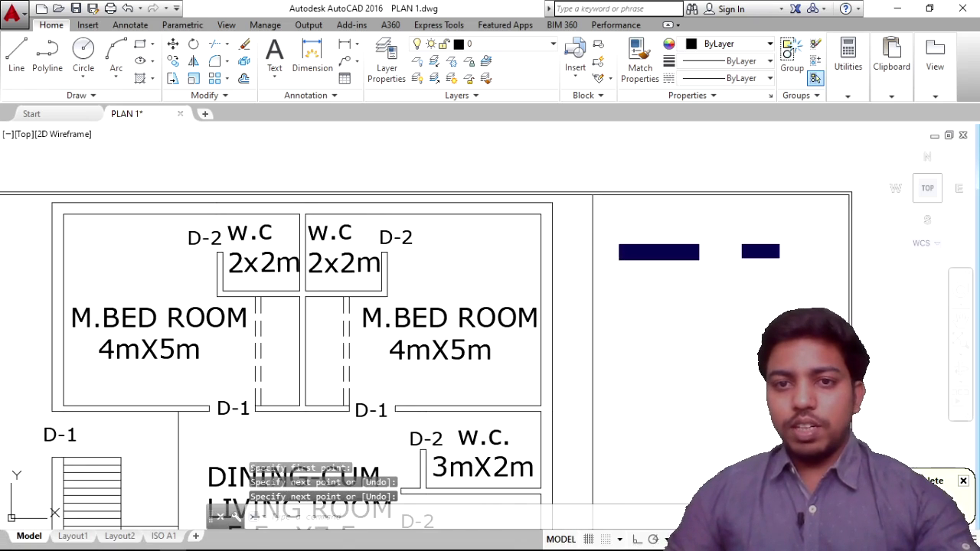
pyautogui.click(591, 230)
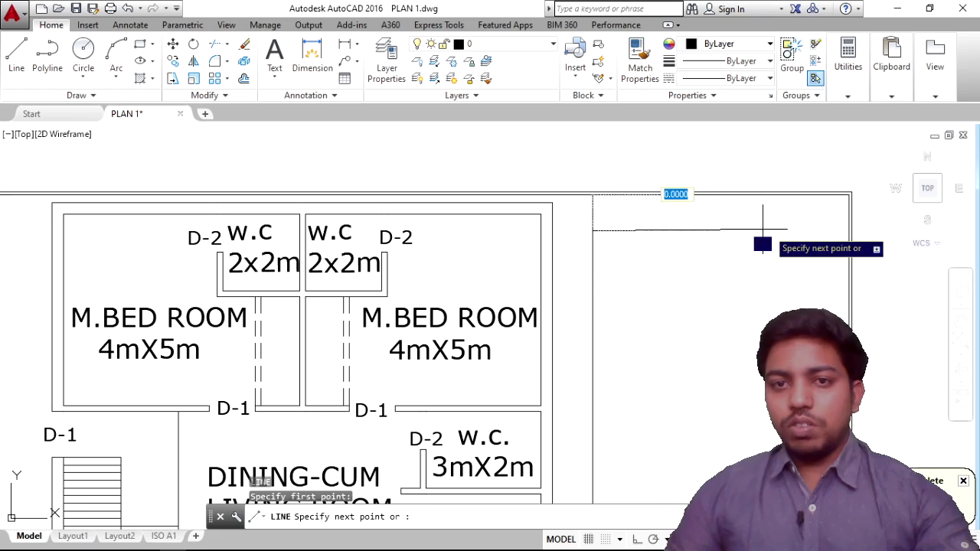
pyautogui.click(848, 230)
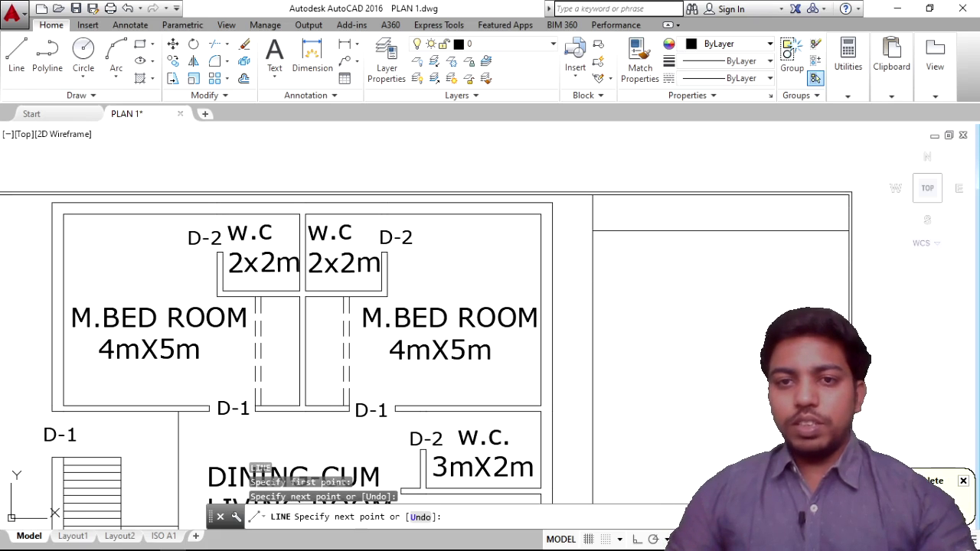
pyautogui.press('Return')
pyautogui.write('DT')
pyautogui.press('Return')
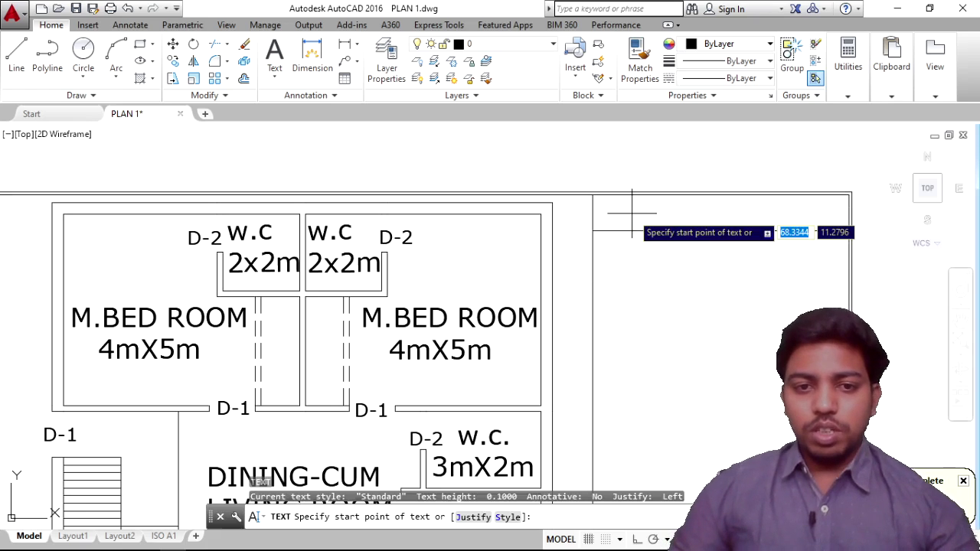
pyautogui.scroll(6, 631, 214)
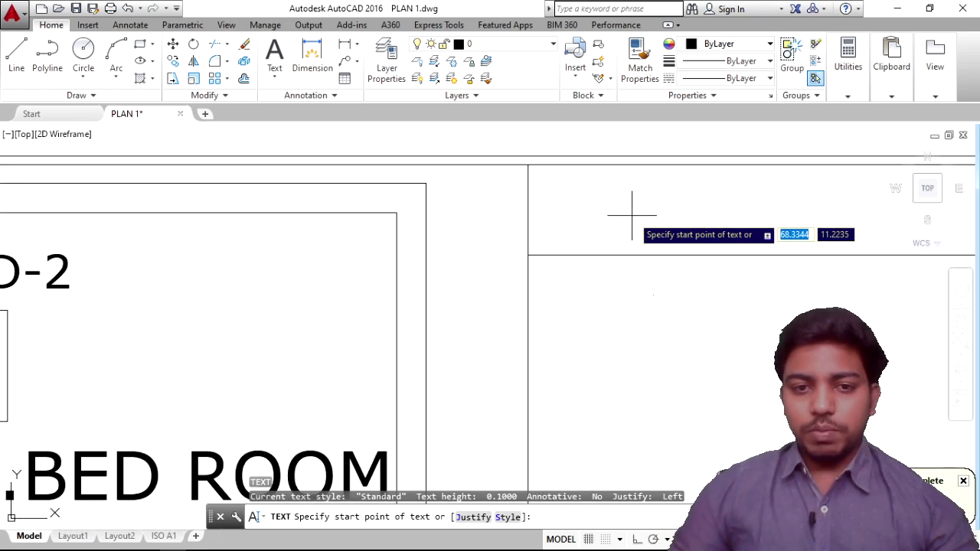
pyautogui.click(576, 241)
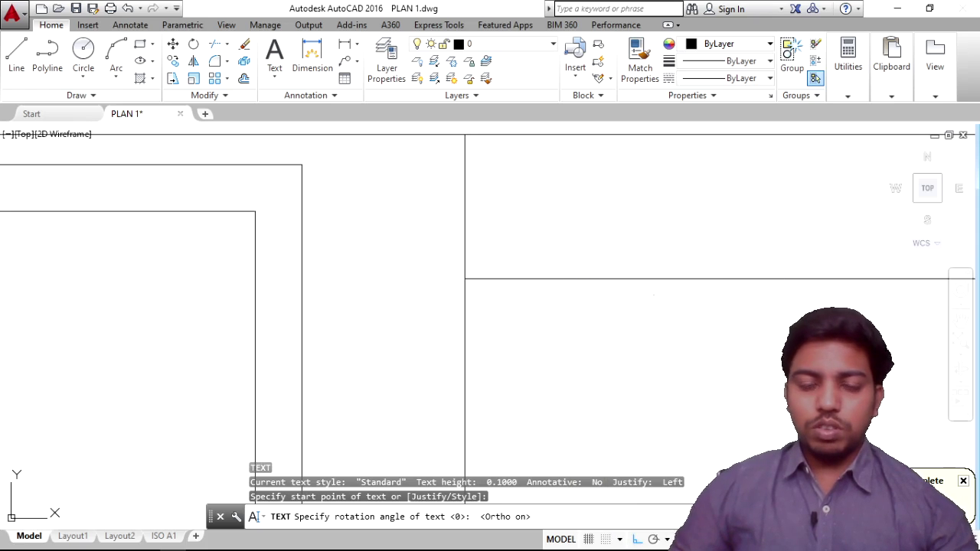
pyautogui.scroll(-1, 624, 266)
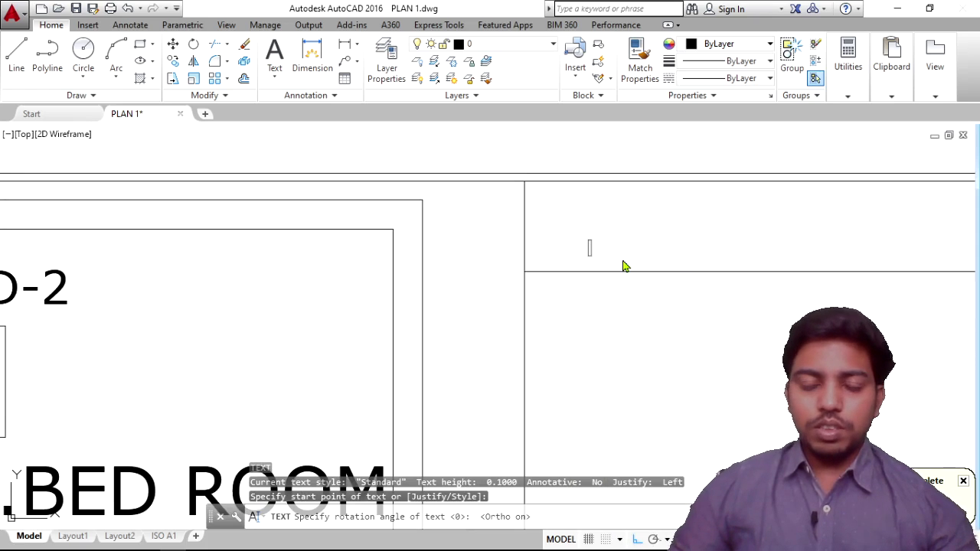
pyautogui.press('Escape')
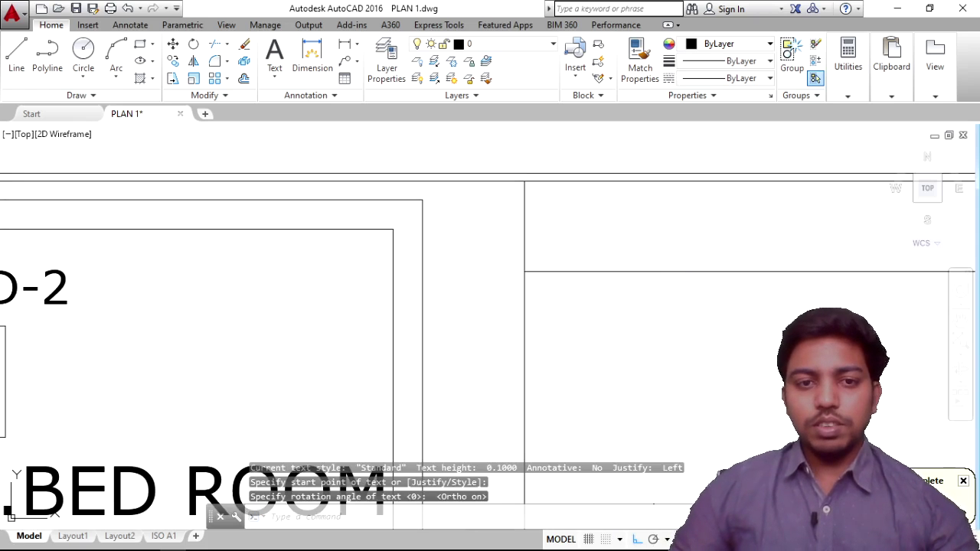
# Set the Standard text style's height to 1 and apply it.
pyautogui.write('st')
pyautogui.press('Return')
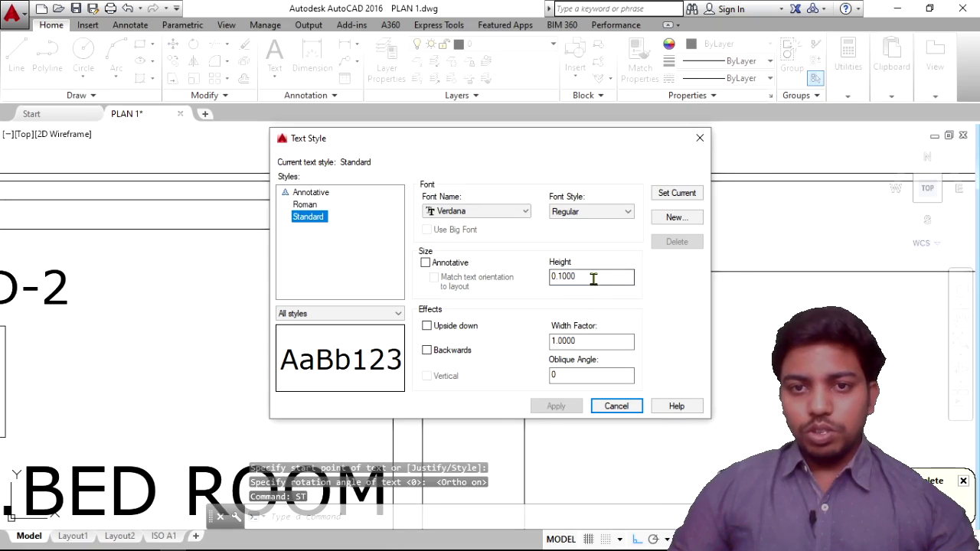
pyautogui.doubleClick(594, 279)
pyautogui.write('1')
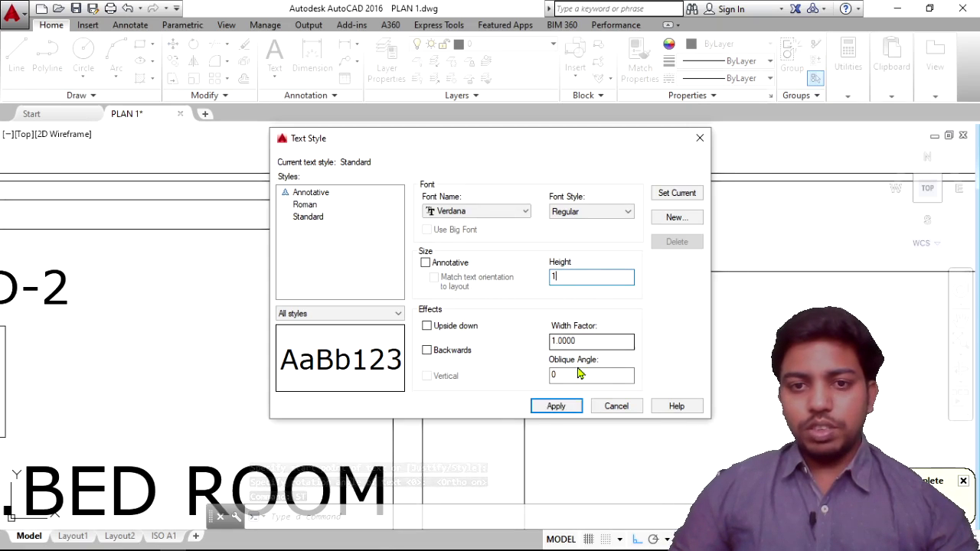
pyautogui.click(574, 407)
pyautogui.click(618, 406)
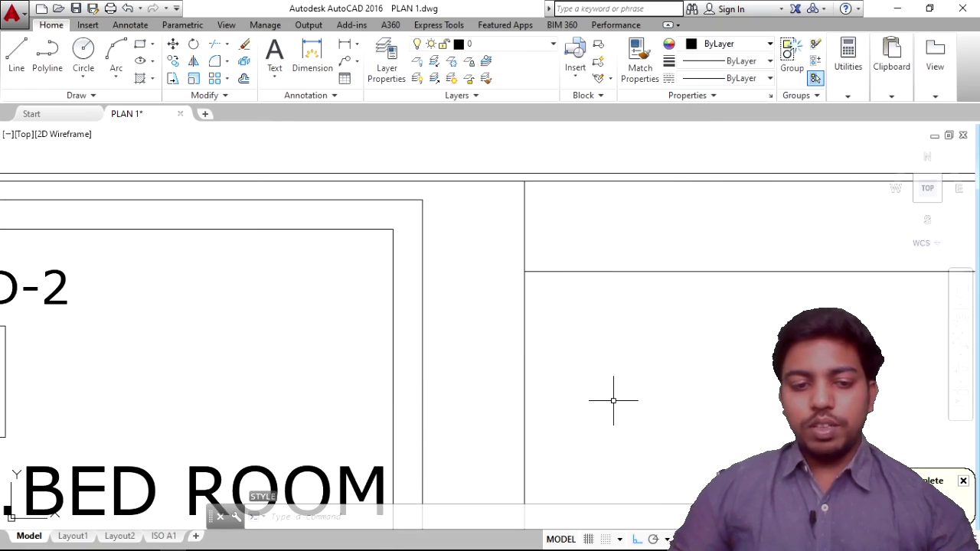
pyautogui.write('dt')
pyautogui.press('Return')
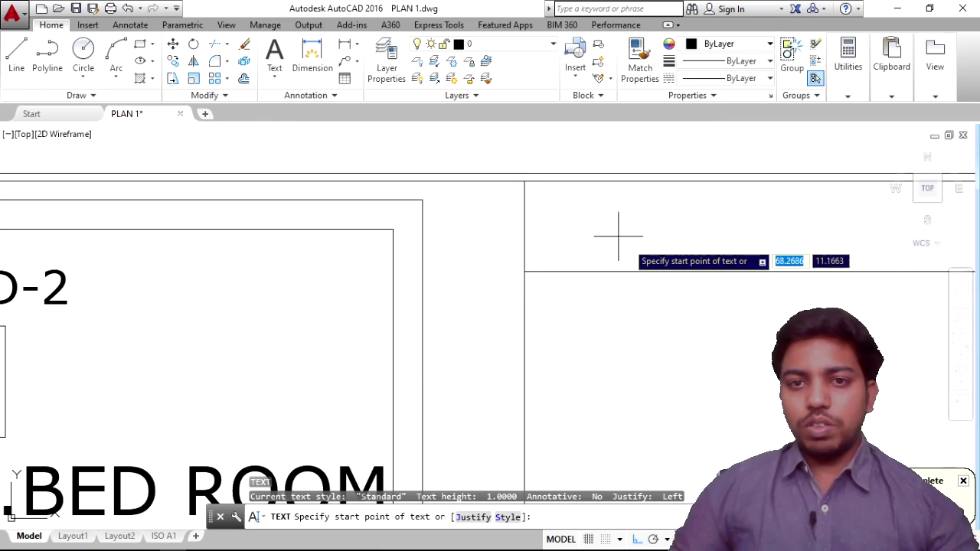
pyautogui.click(658, 257)
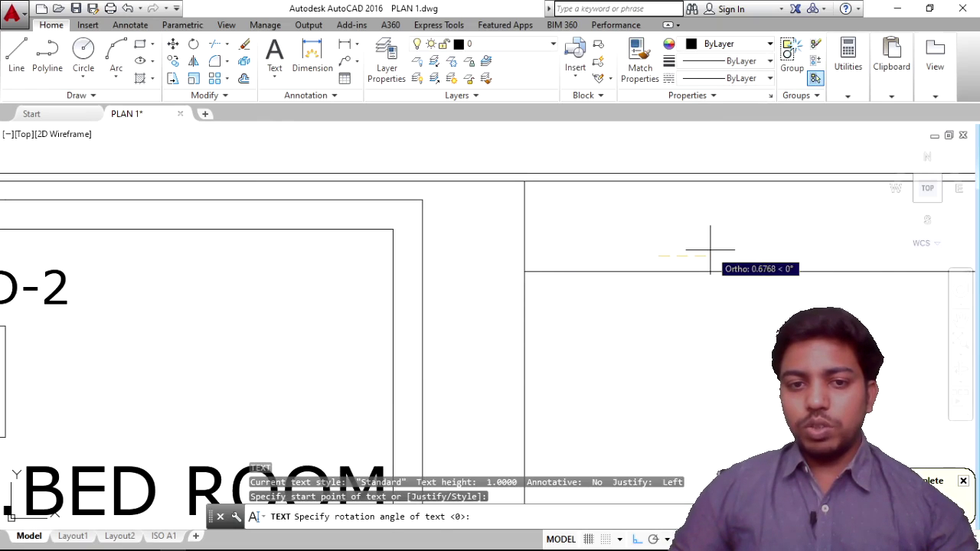
pyautogui.press('Return')
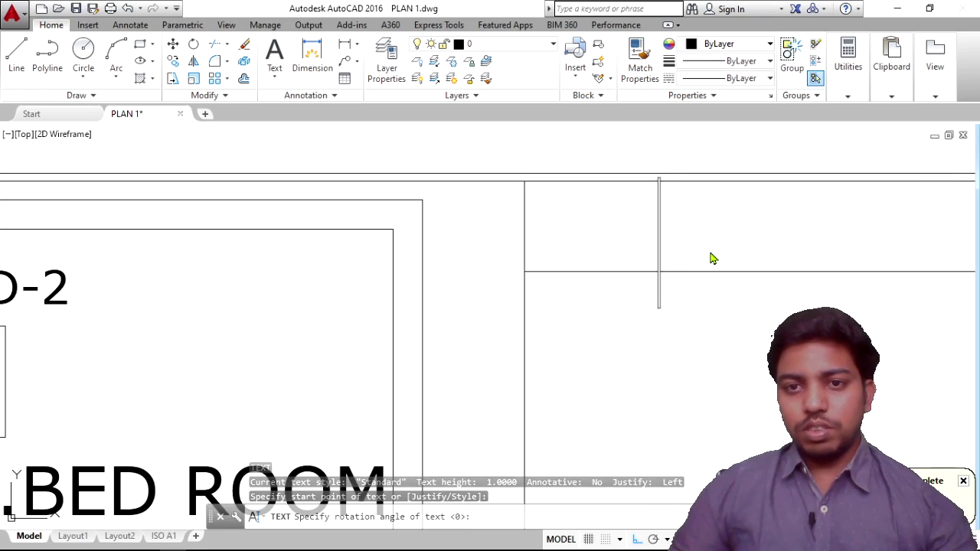
pyautogui.press('Return')
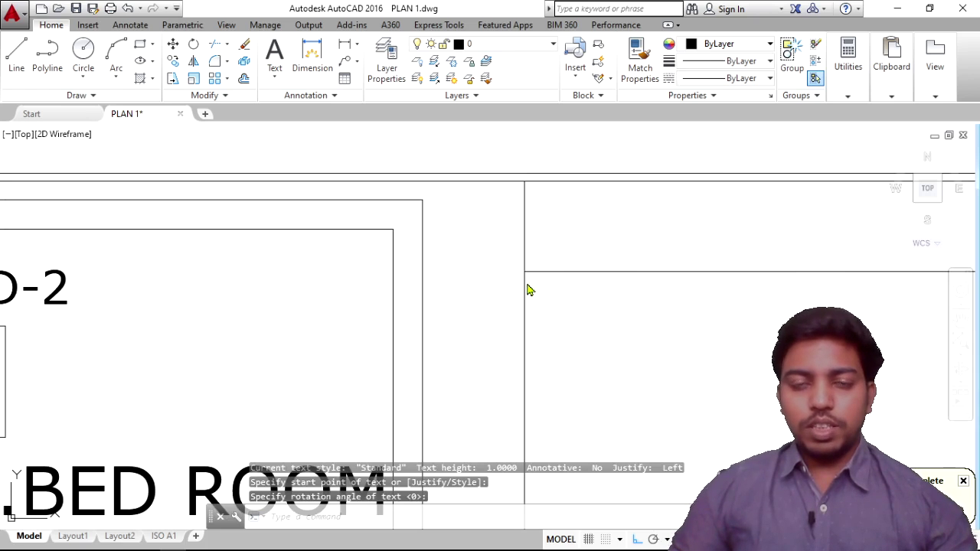
# Set the Standard text style's height to 0.8, apply it and close the text style settings.
pyautogui.write('ST')
pyautogui.press('Return')
pyautogui.doubleClick(596, 274)
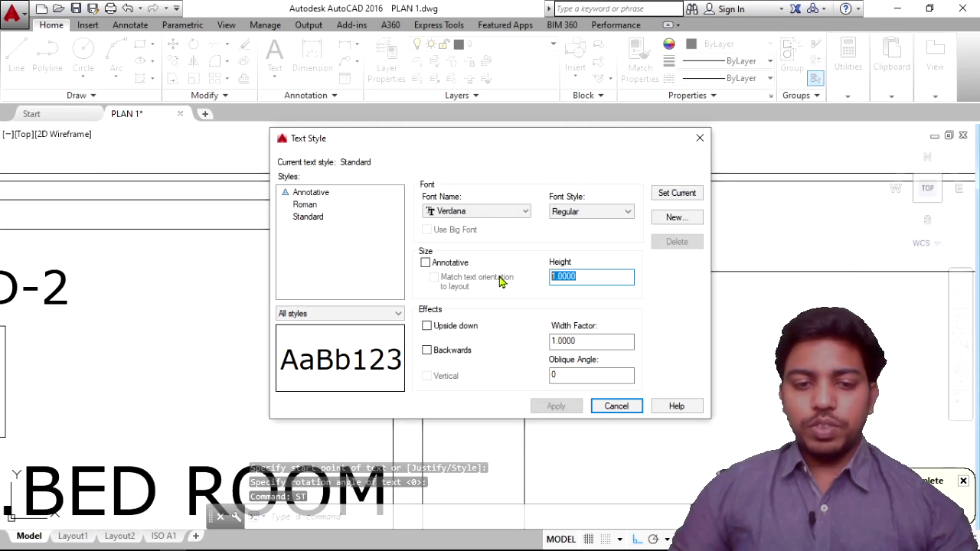
pyautogui.write('0.8')
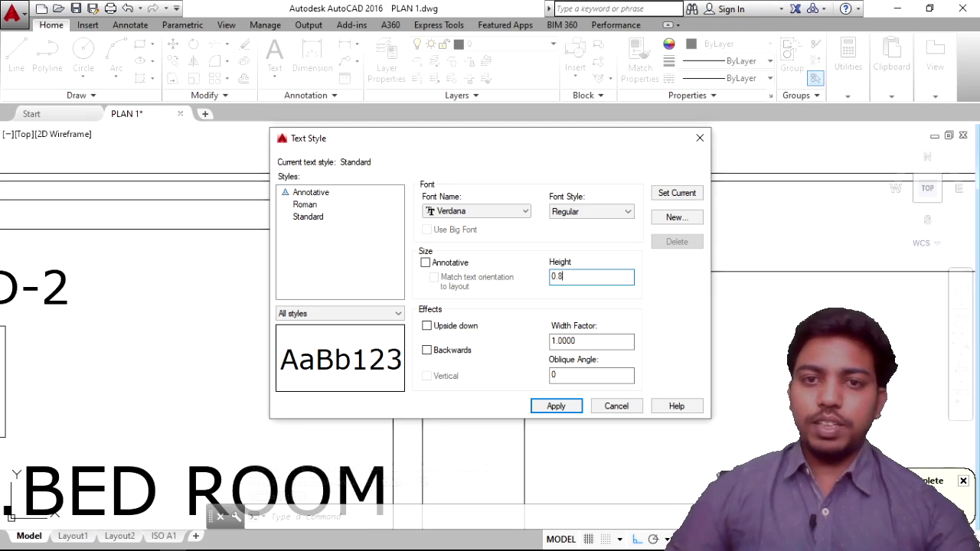
pyautogui.click(557, 411)
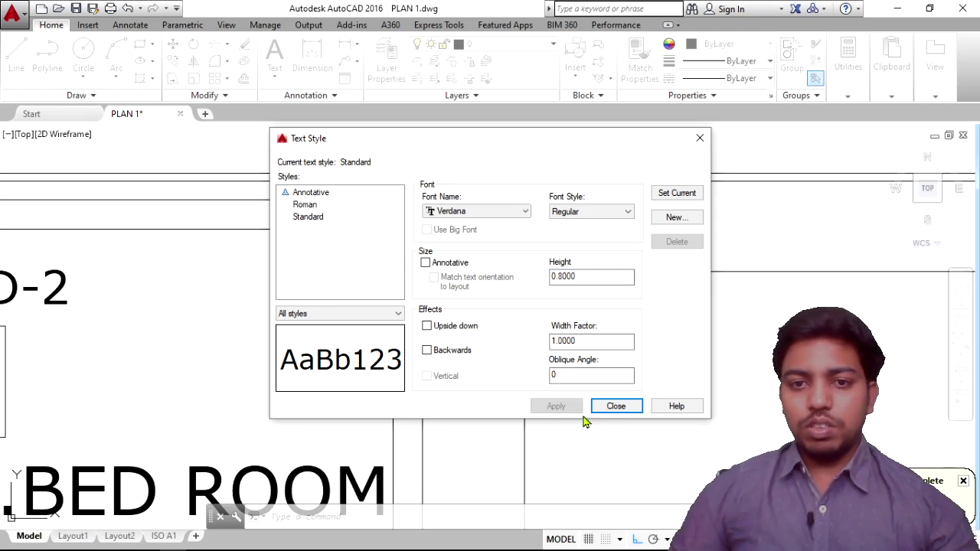
pyautogui.click(615, 407)
pyautogui.write('DT')
pyautogui.press('Return')
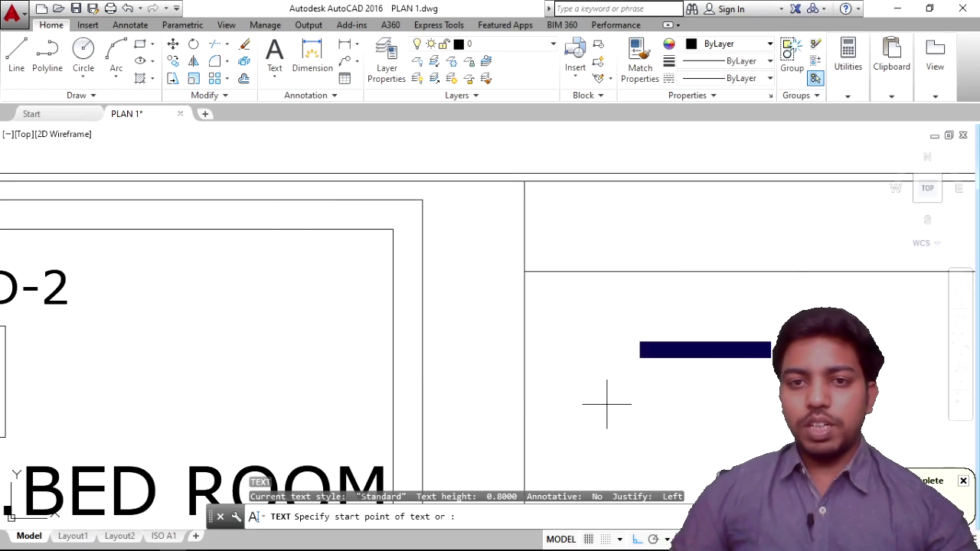
pyautogui.click(598, 258)
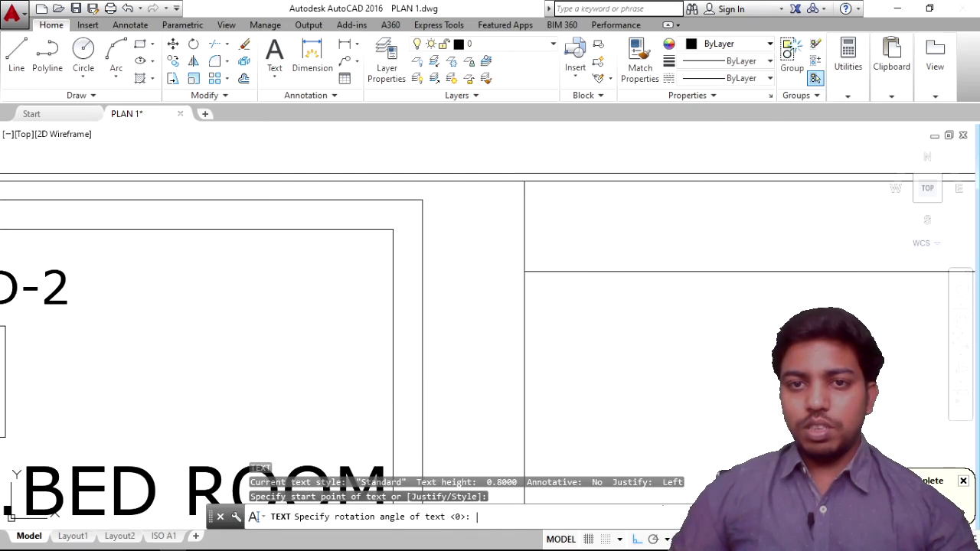
pyautogui.press('Return')
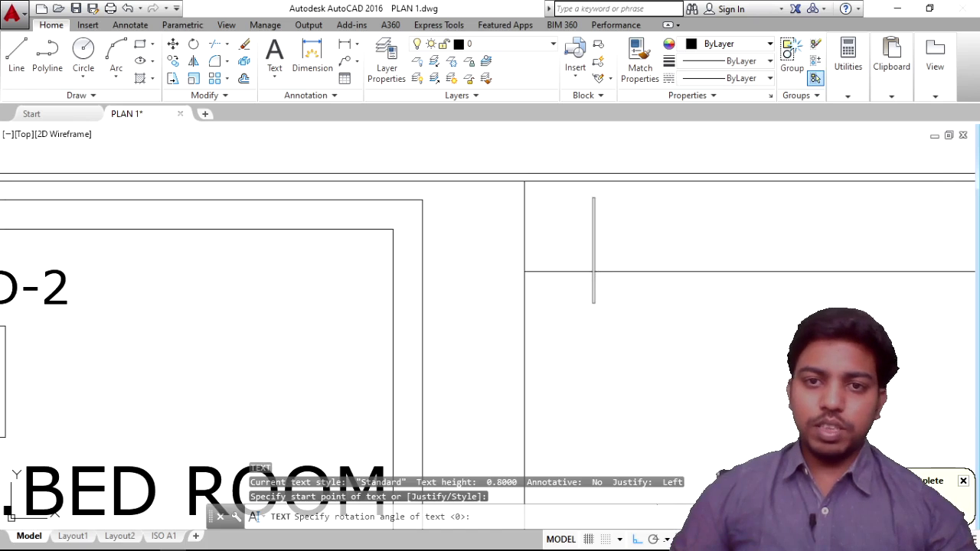
pyautogui.press('Escape')
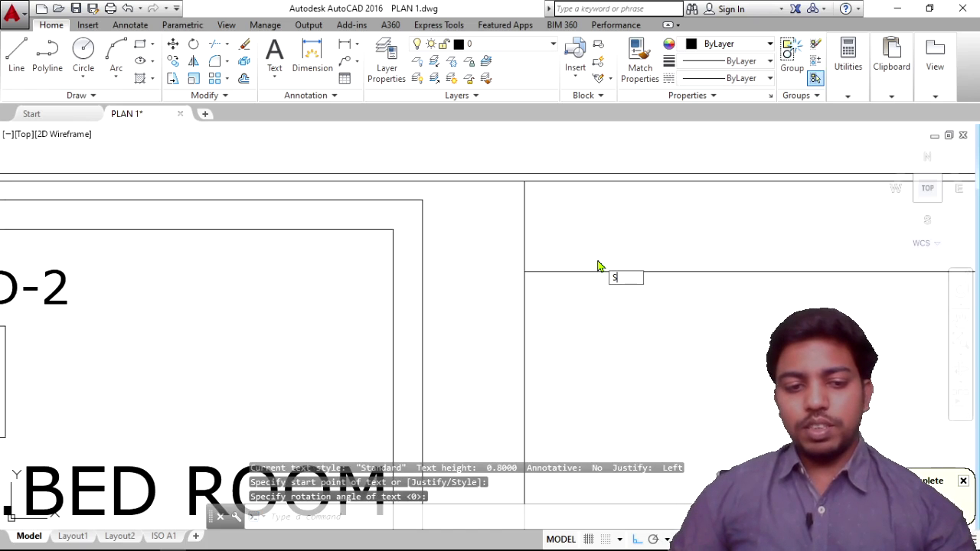
pyautogui.press('Escape')
# Place the single-line text "DOOR" at zero rotation in the title column's heading strip.
pyautogui.write('D')
pyautogui.press('Return')
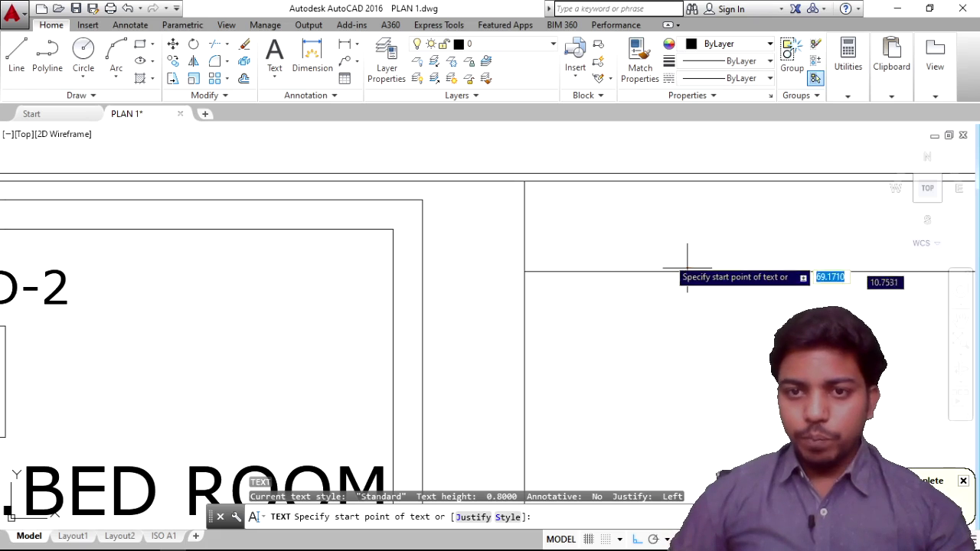
pyautogui.click(615, 258)
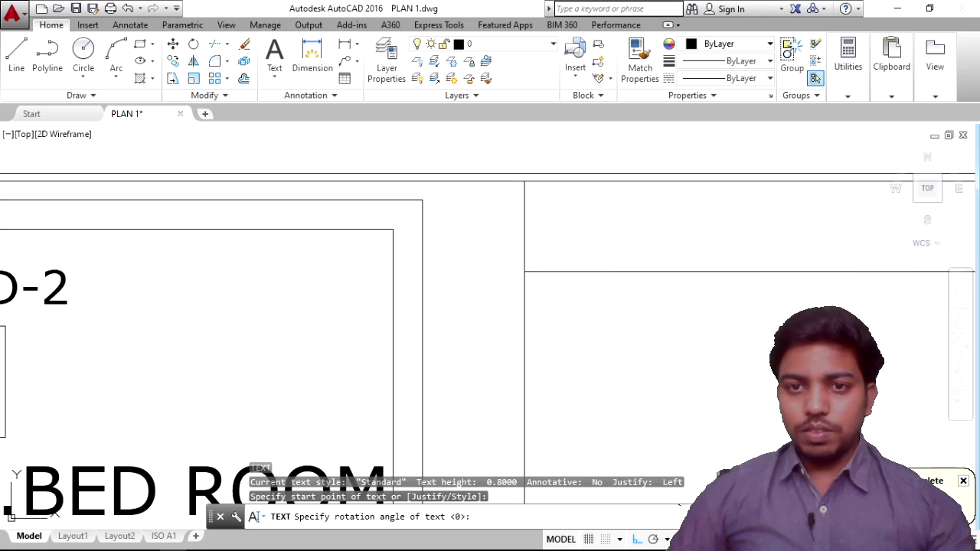
pyautogui.press('Return')
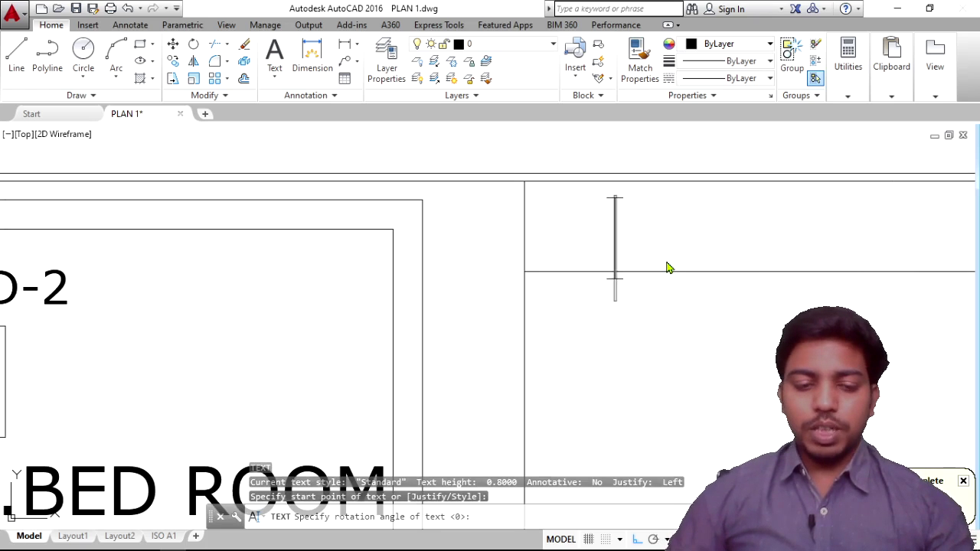
pyautogui.write('DOOR')
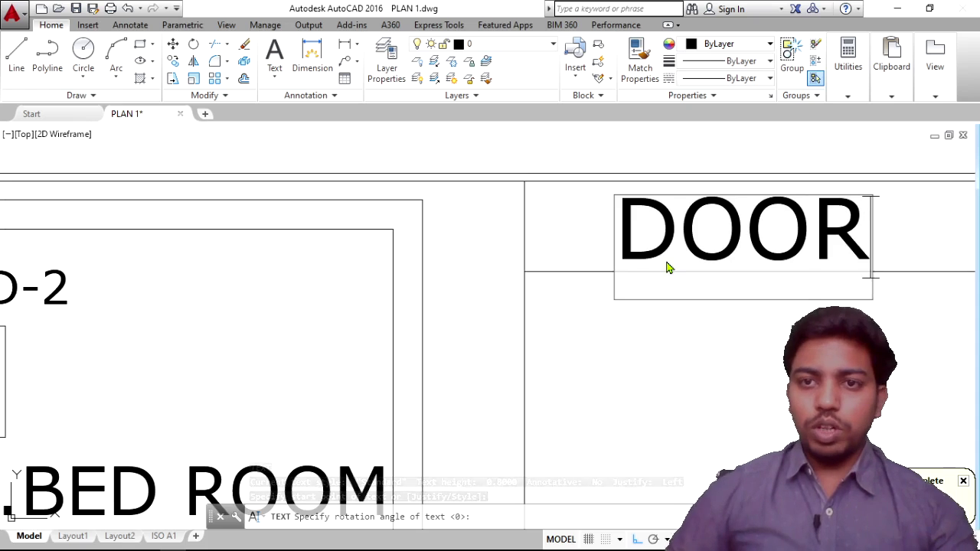
pyautogui.press('Return')
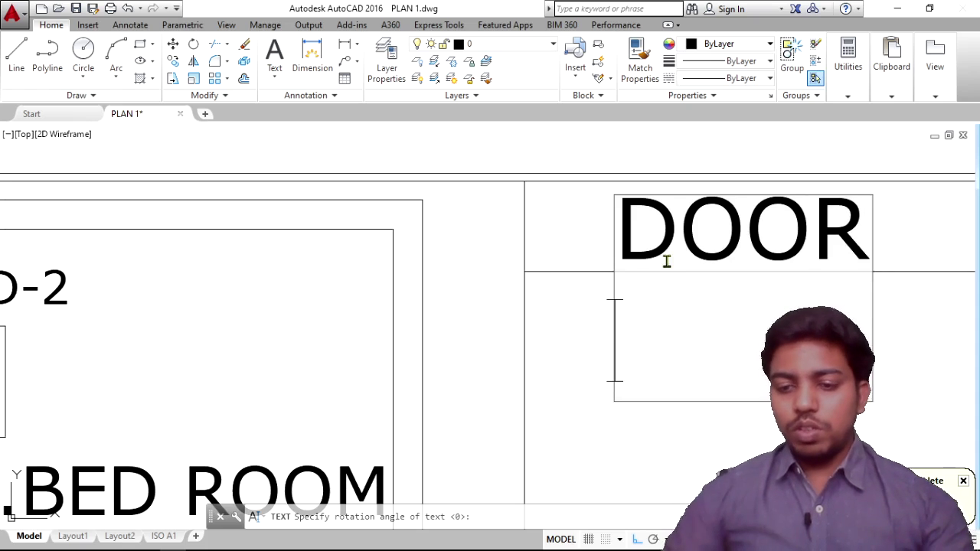
pyautogui.press('Return')
# Start single-line text below the DOOR heading at zero rotation, with "D1 - 1.2x2.1m" as its first line.
pyautogui.scroll(-3, 663, 258)
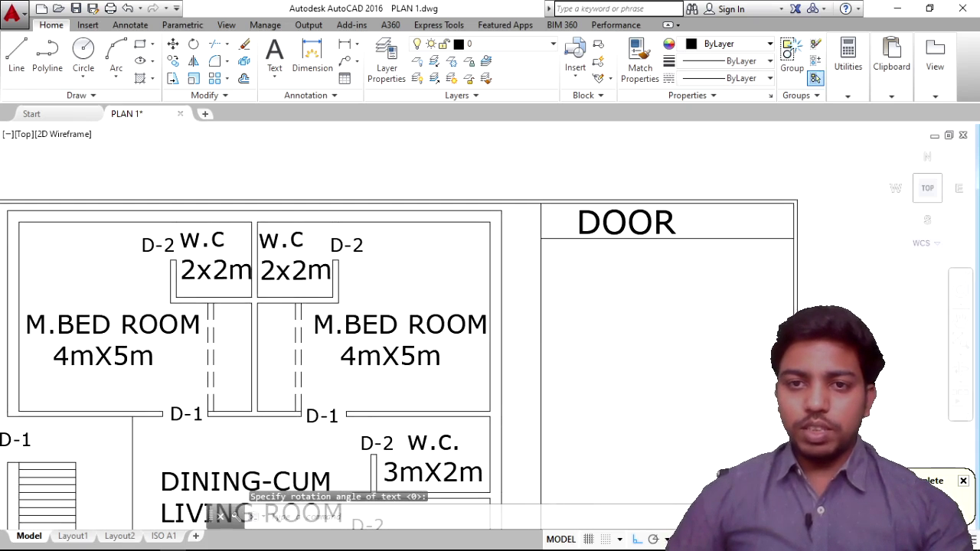
pyautogui.scroll(2, 587, 279)
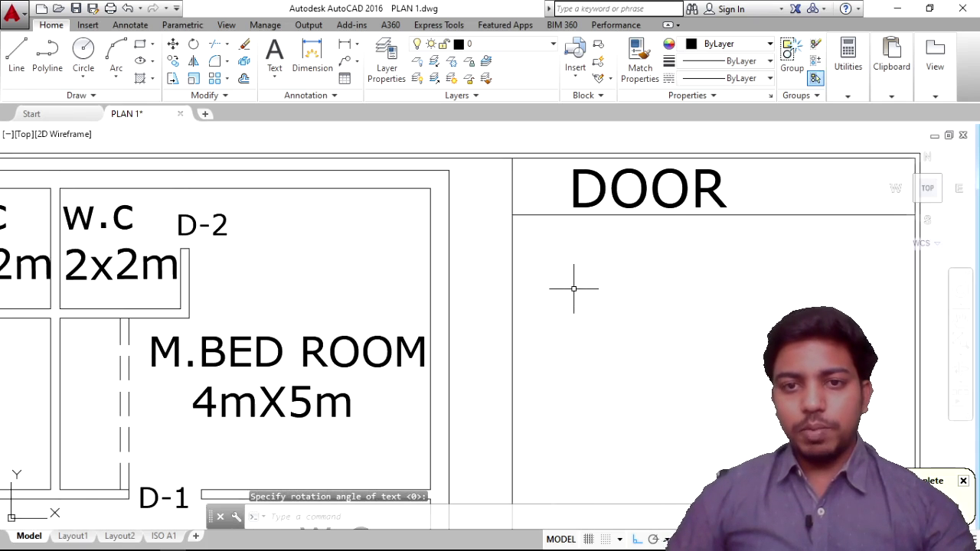
pyautogui.press('Return')
pyautogui.click(527, 297)
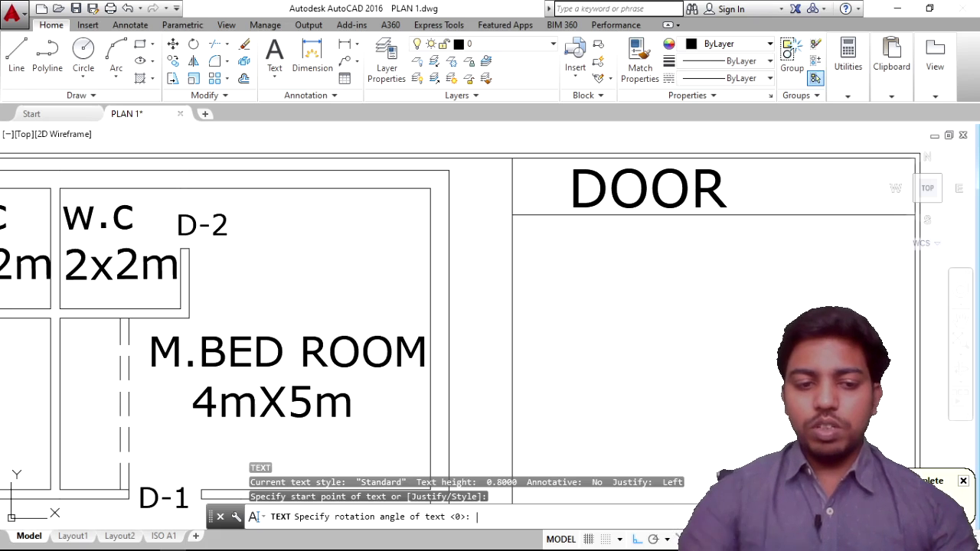
pyautogui.press('Return')
pyautogui.write('D1 -')
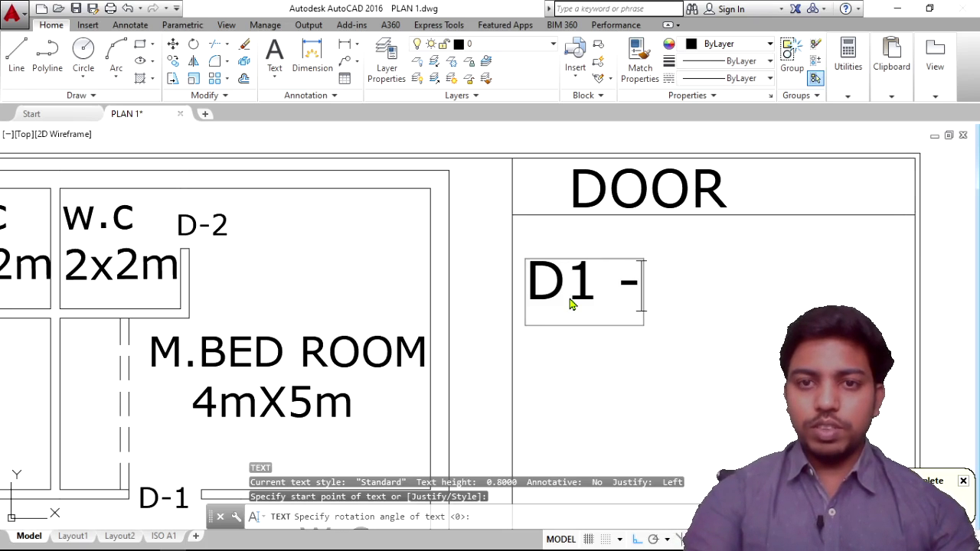
pyautogui.write(' 1.2x2')
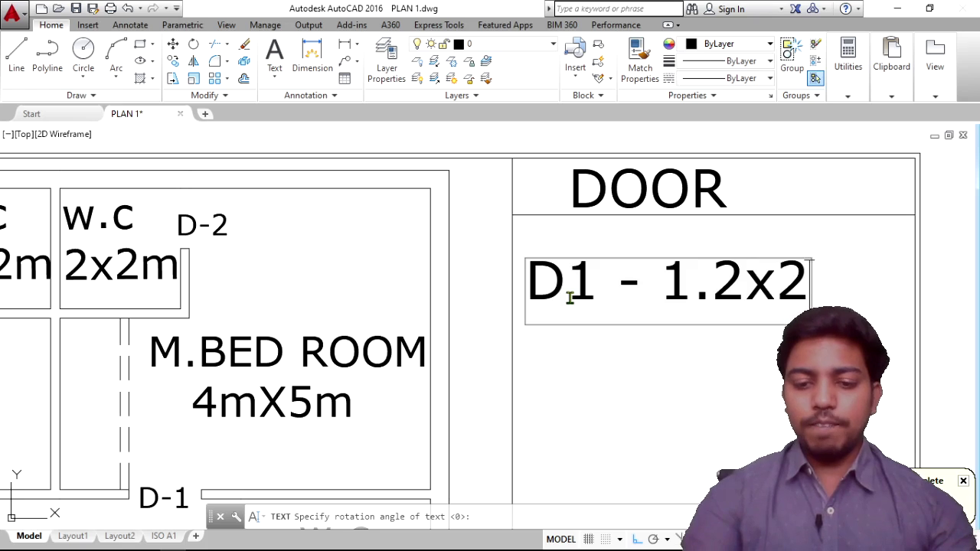
pyautogui.write('.1')
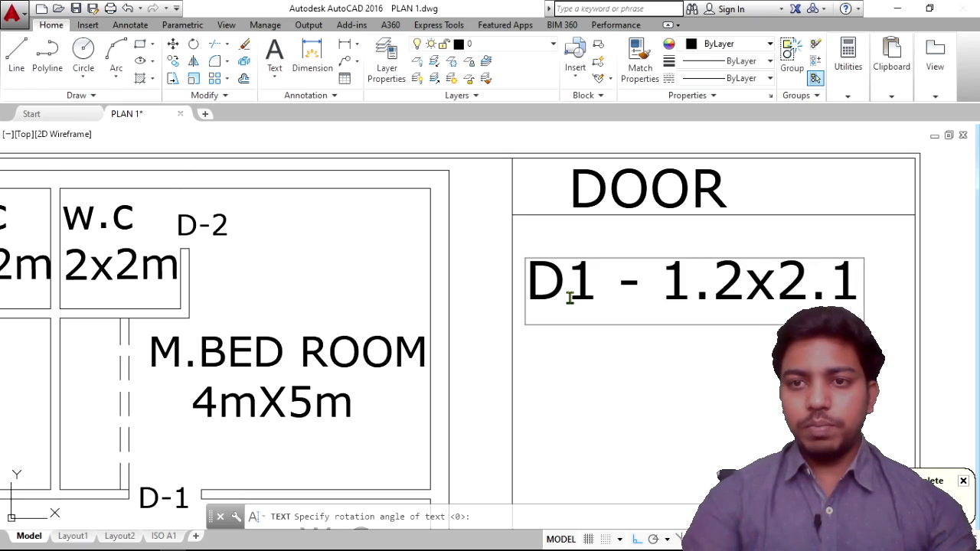
pyautogui.write('m')
pyautogui.press('Return')
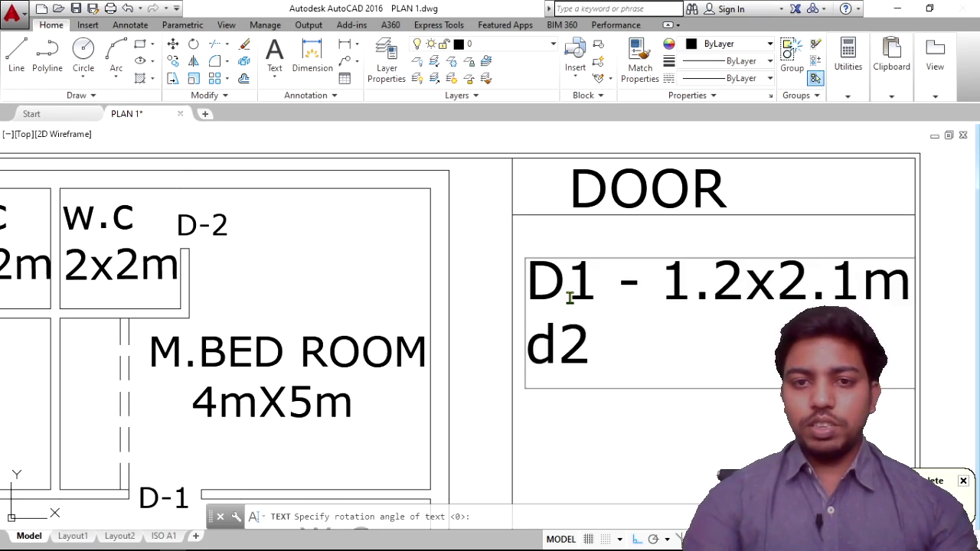
# Add "D2 - 1 x 2.1m" as the second line of the door schedule and finish the text.
pyautogui.press('BackSpace')
pyautogui.press('BackSpace')
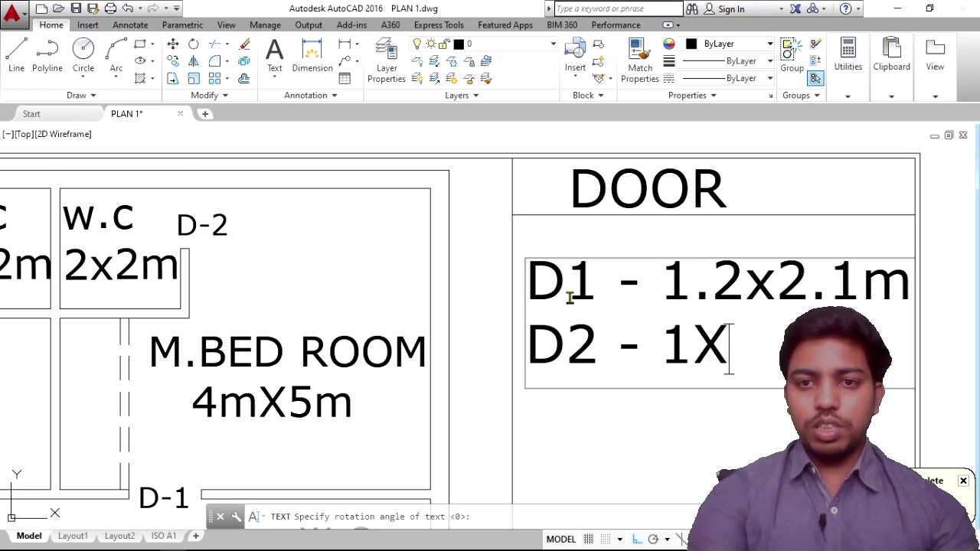
pyautogui.press('BackSpace')
pyautogui.write('x 2.1m')
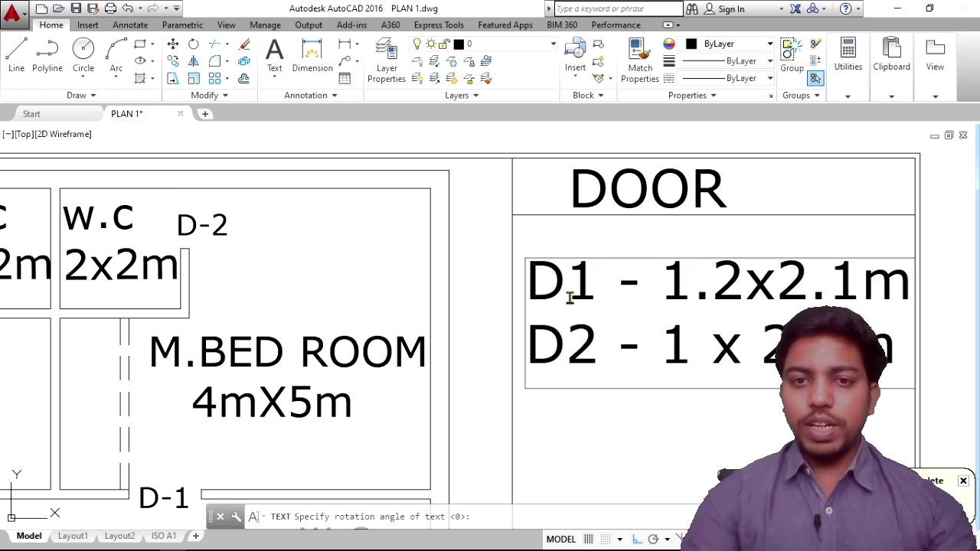
pyautogui.press('Return')
pyautogui.press('Return')
pyautogui.press('Return')
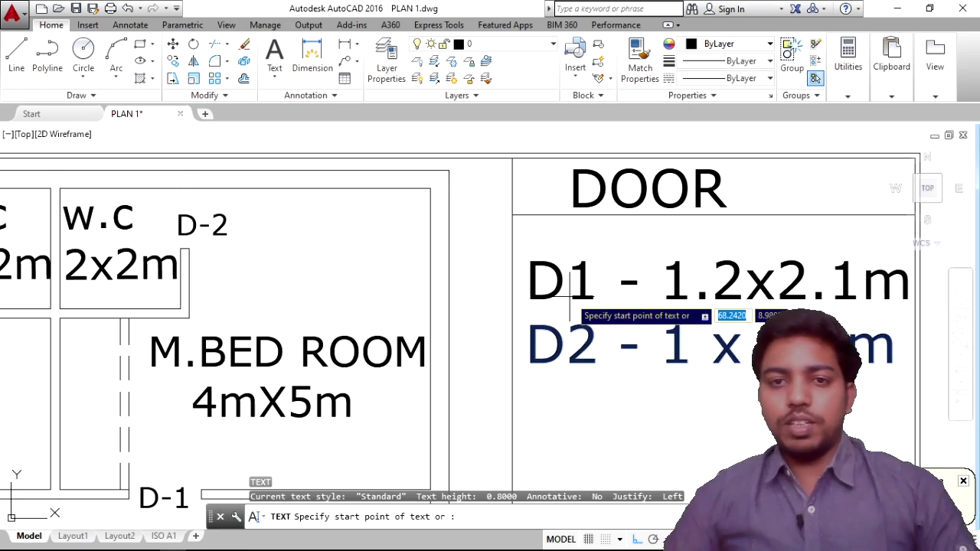
pyautogui.press('Escape')
# Start single-line text in the title column's bottom box at zero rotation, with the first person's name in capitals as its first line.
pyautogui.scroll(-4, 570, 295)
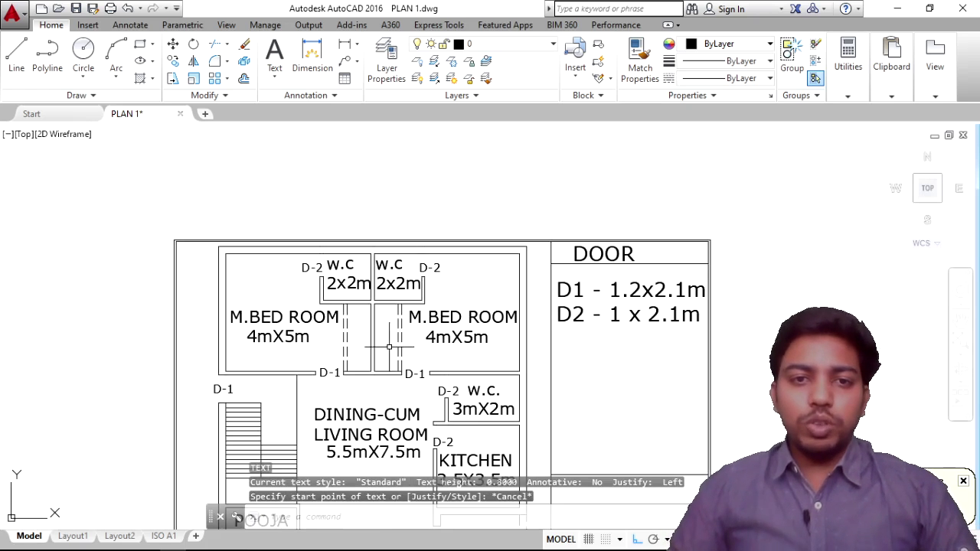
pyautogui.scroll(-3, 564, 360)
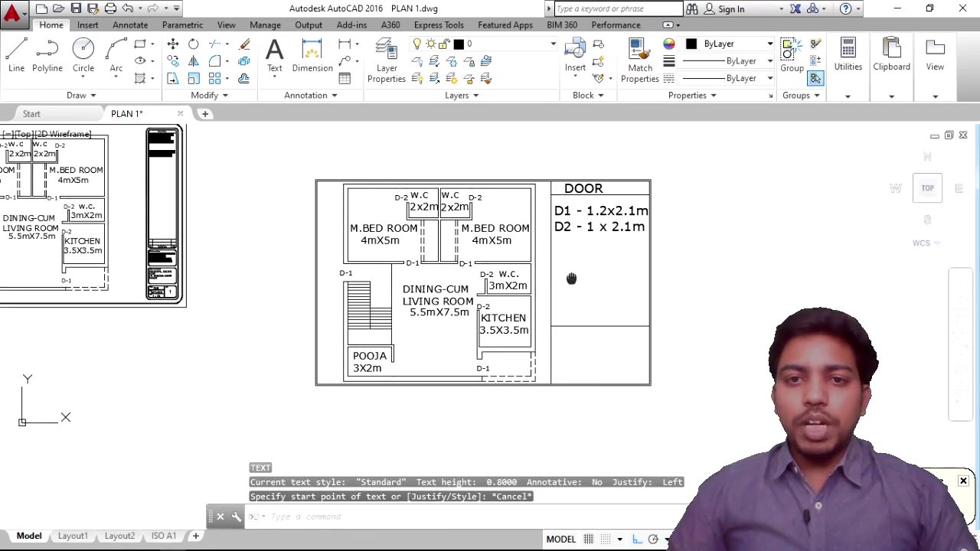
pyautogui.scroll(5, 559, 349)
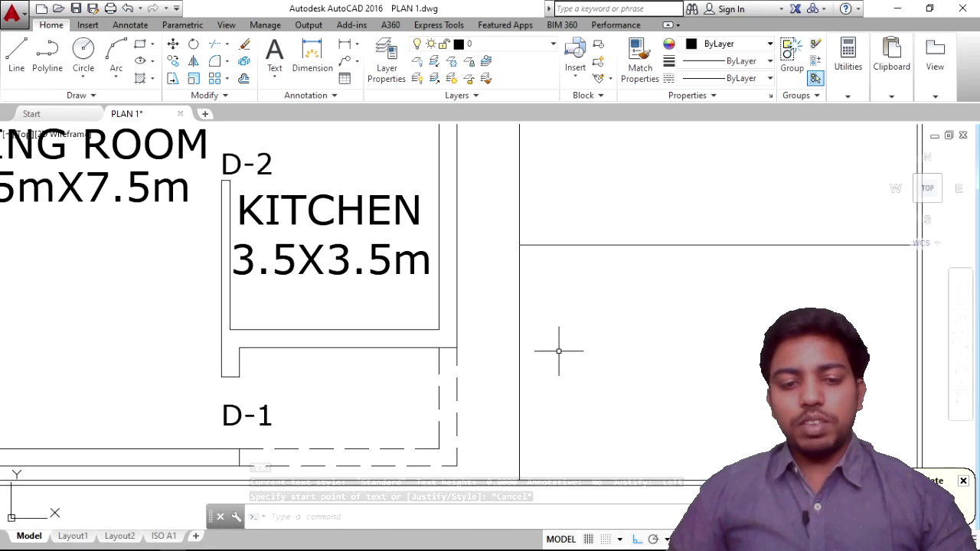
pyautogui.write('DT')
pyautogui.press('Return')
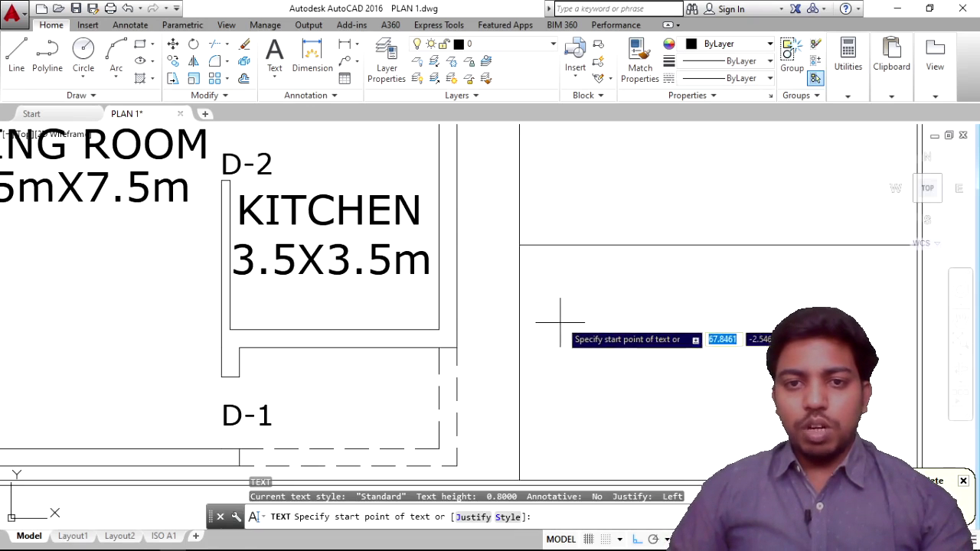
pyautogui.click(553, 311)
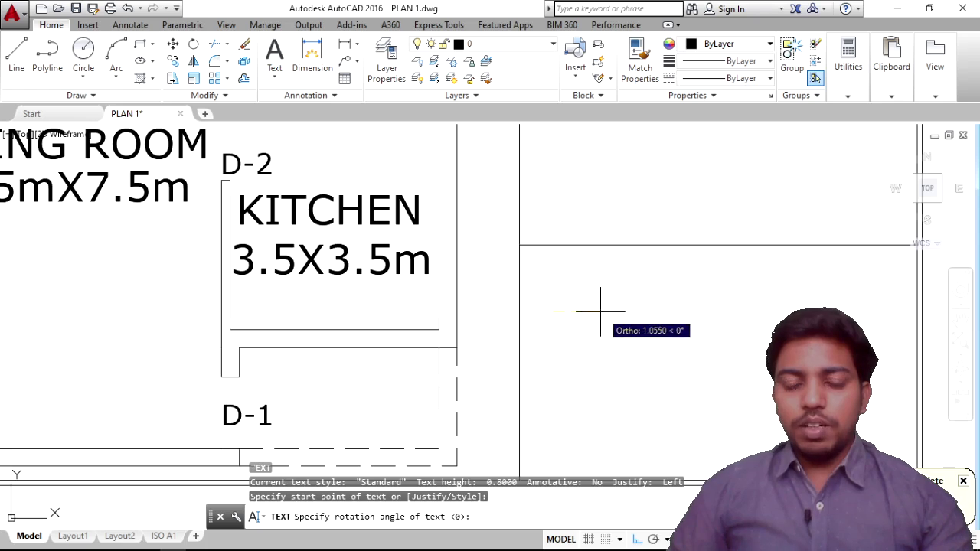
pyautogui.press('Return')
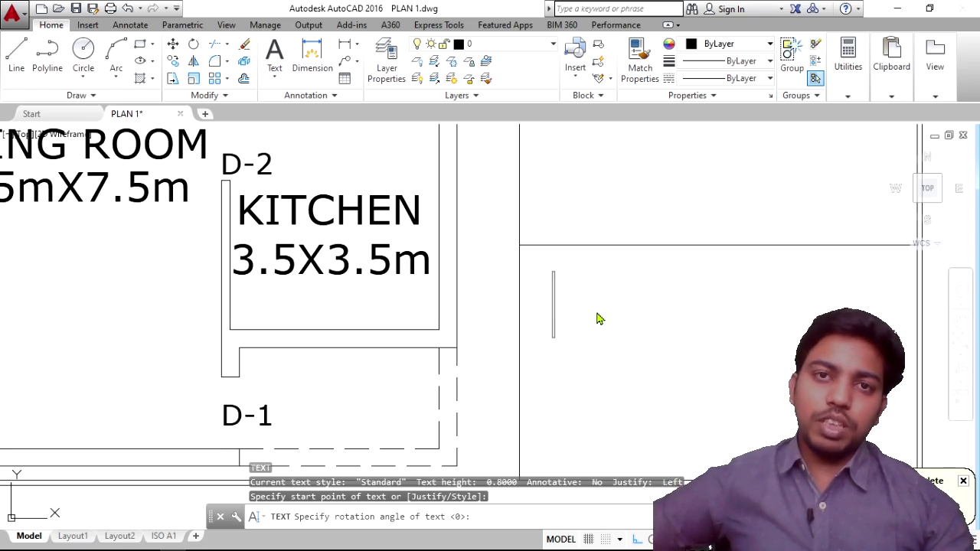
pyautogui.write('bh')
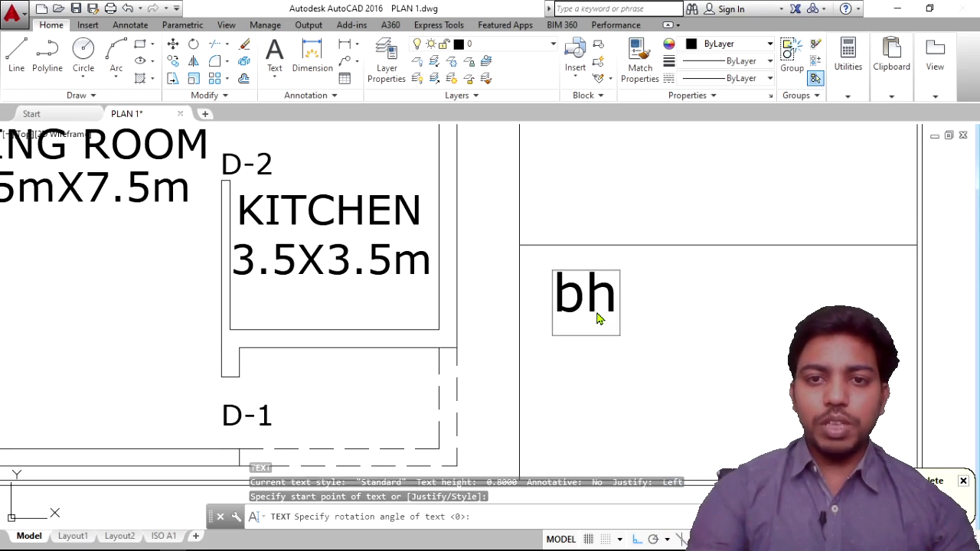
pyautogui.press('BackSpace')
pyautogui.press('BackSpace')
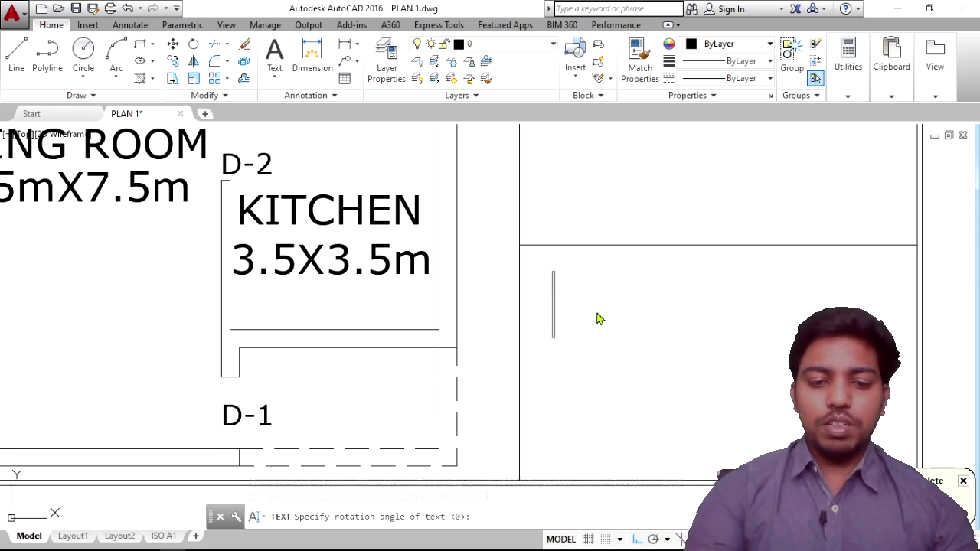
pyautogui.write('BHAVESH')
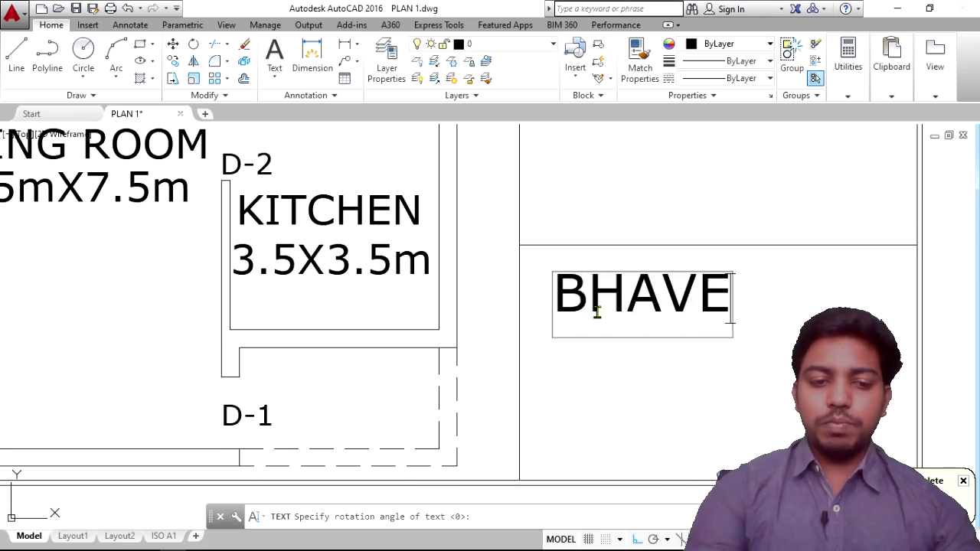
# Add the other two people's names in capitals as the second and third lines and finish the text.
pyautogui.press('Return')
pyautogui.write('ANAND')
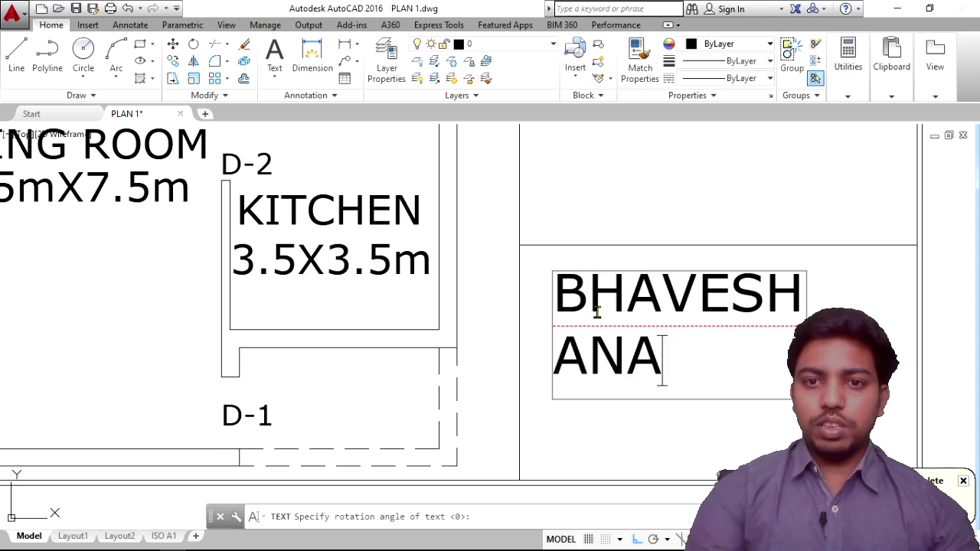
pyautogui.press('Return')
pyautogui.write('DHAIR')
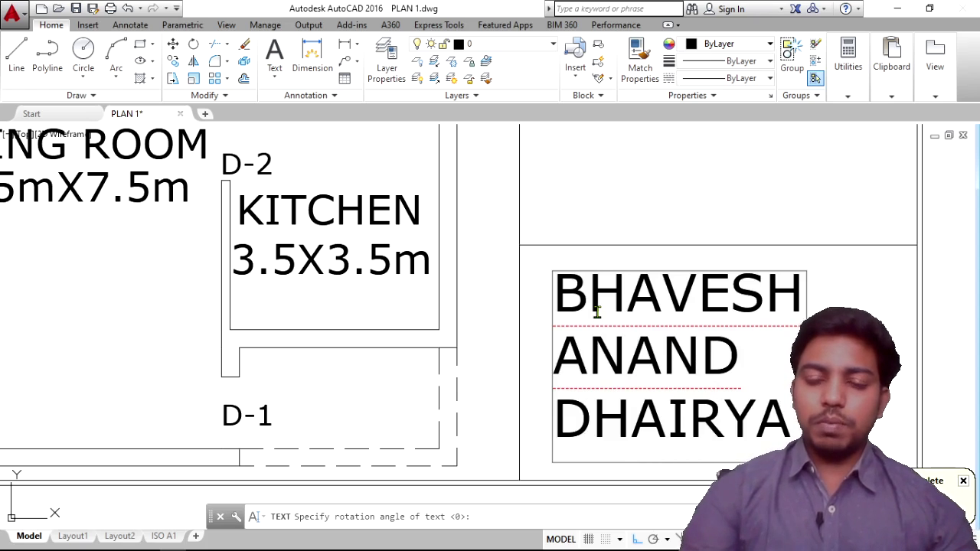
pyautogui.write('YA')
pyautogui.press('Return')
pyautogui.press('Return')
# Switch to Layout1 and bring the second sheet with the door schedule into its viewport.
pyautogui.scroll(-5, 647, 282)
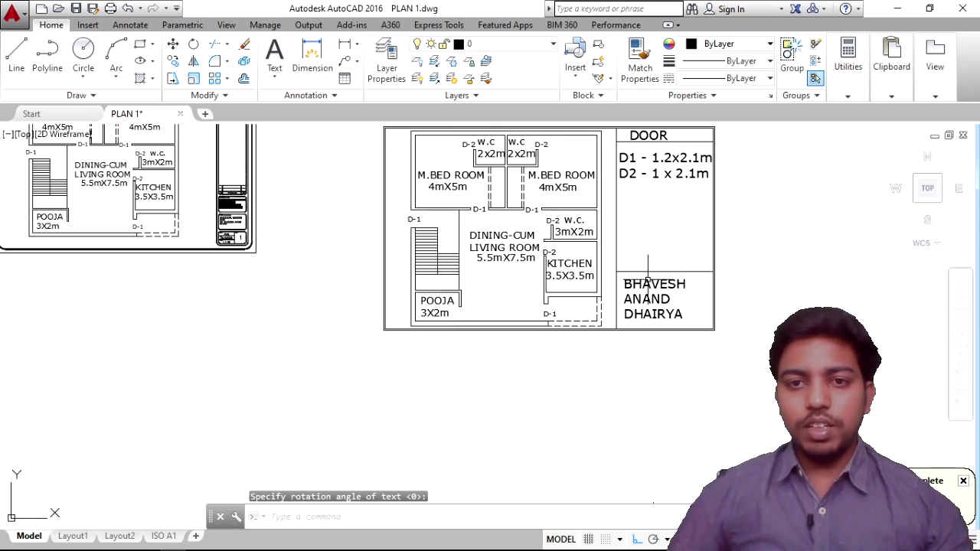
pyautogui.scroll(-3, 314, 375)
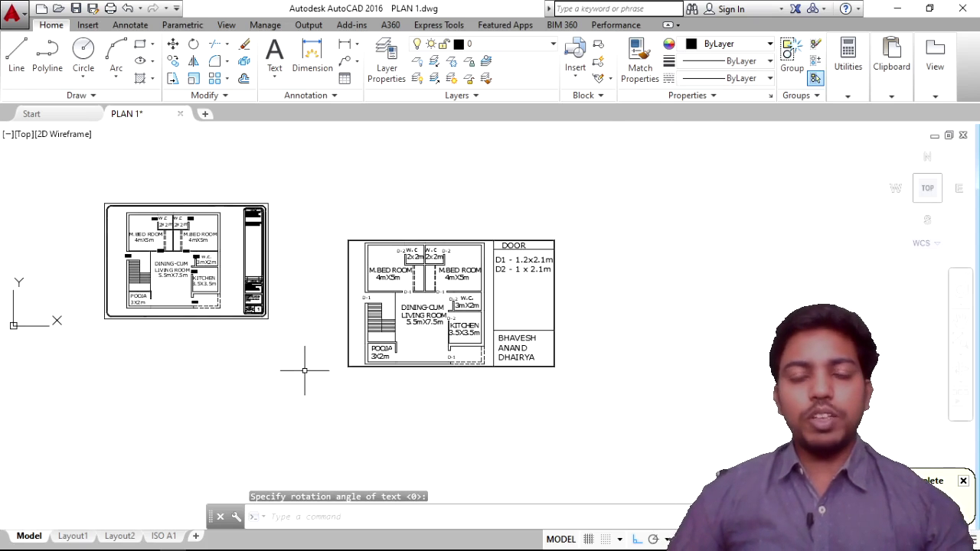
pyautogui.moveTo(304, 371); pyautogui.dragTo(386, 372, button='middle')
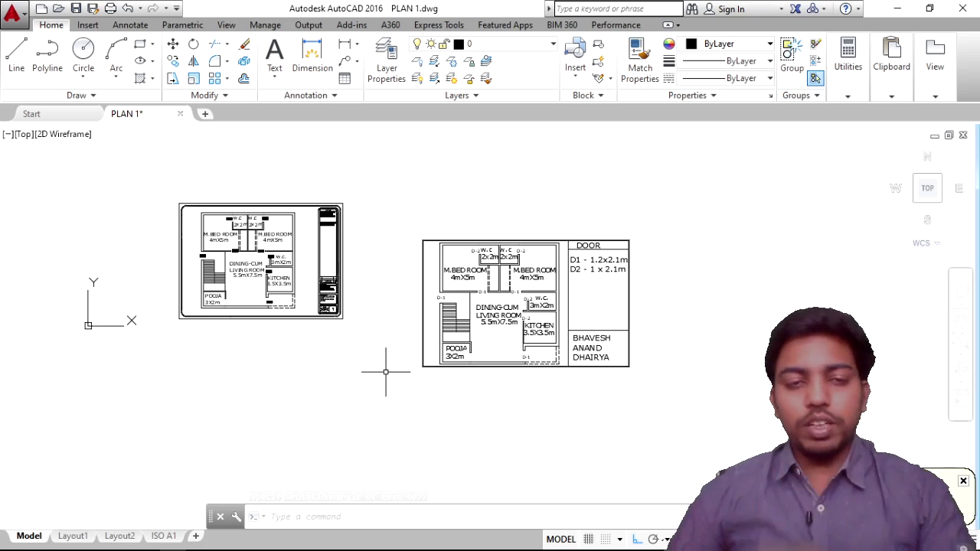
pyautogui.click(82, 536)
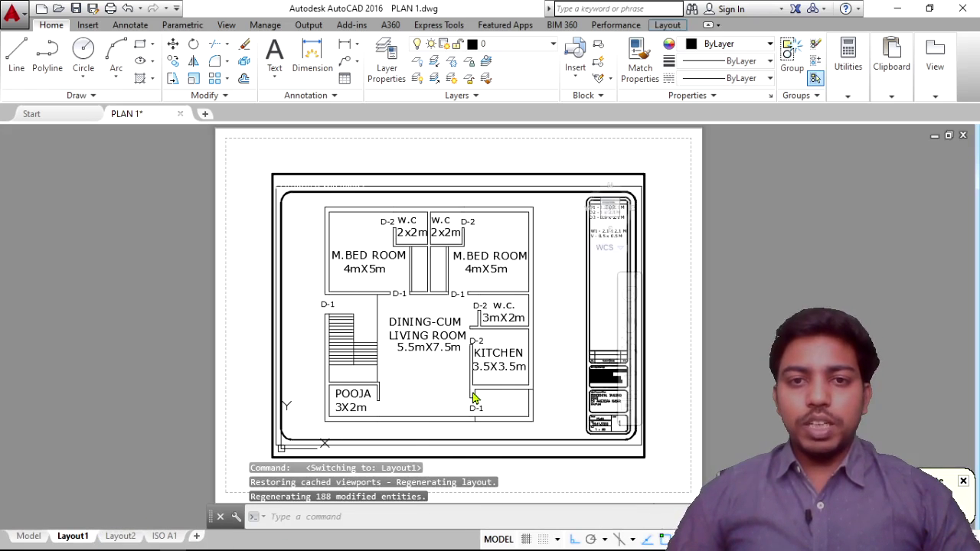
pyautogui.scroll(-5, 475, 397)
pyautogui.moveTo(494, 385); pyautogui.dragTo(330, 326, button='middle')
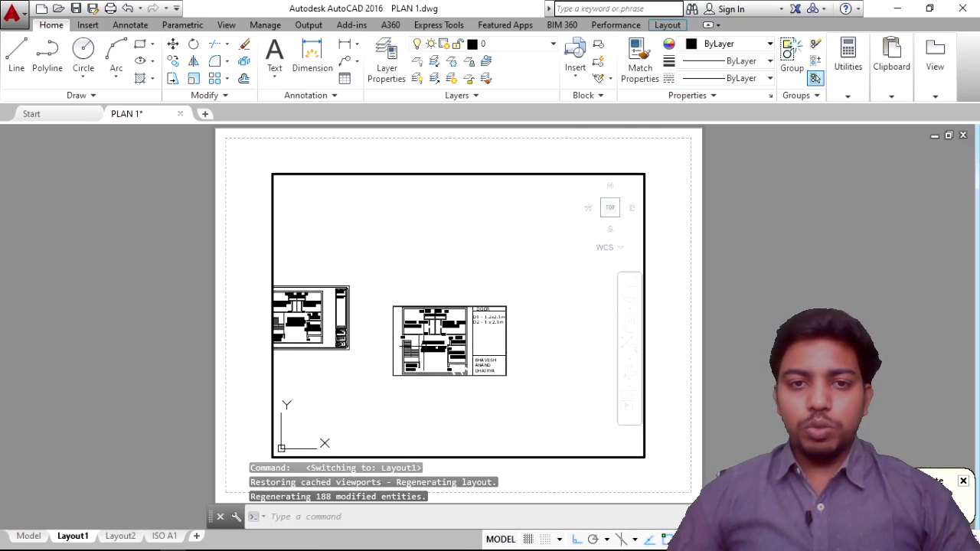
pyautogui.scroll(4, 453, 340)
pyautogui.moveTo(466, 322); pyautogui.dragTo(454, 282, button='middle')
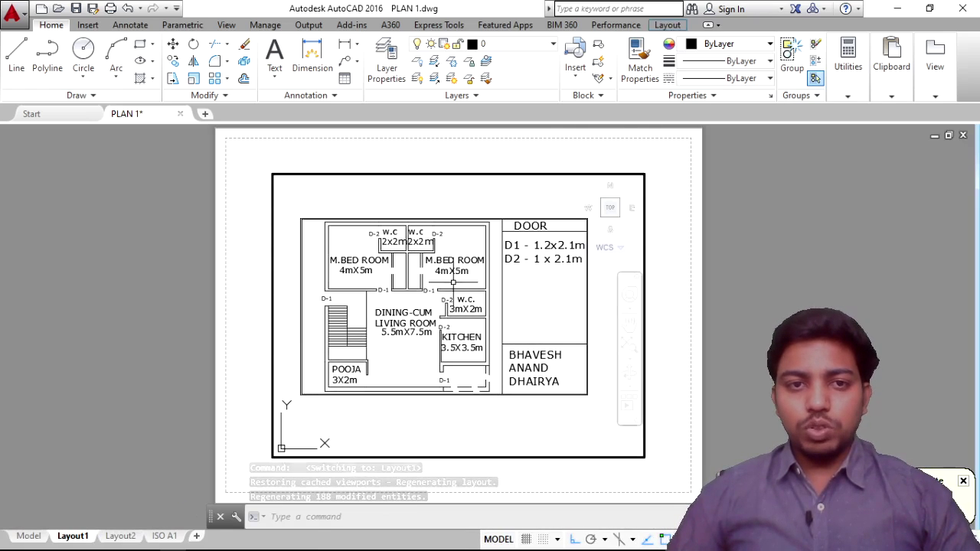
# Zoom the Layout1 viewport with a window around the second sheet's border so the sheet fills it.
pyautogui.write('z')
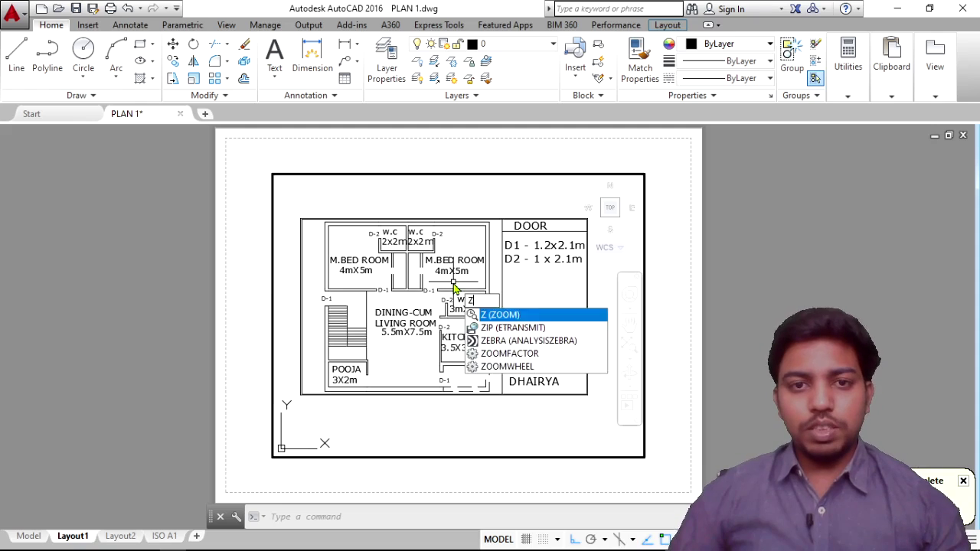
pyautogui.press('Return')
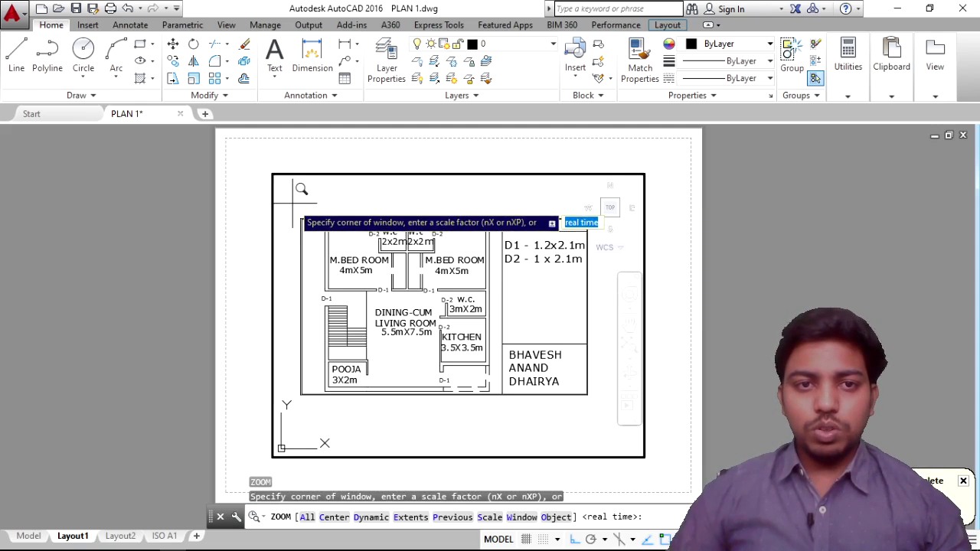
pyautogui.click(292, 212)
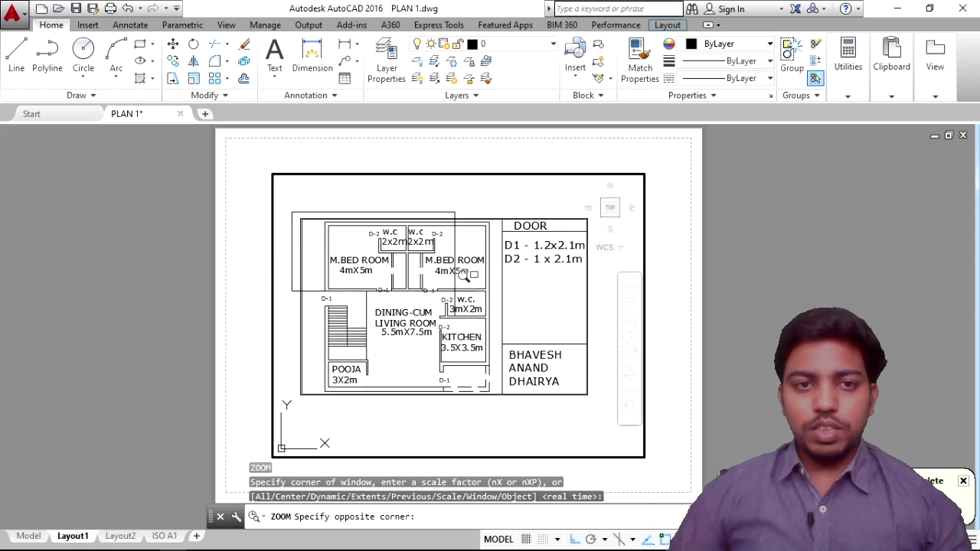
pyautogui.click(604, 387)
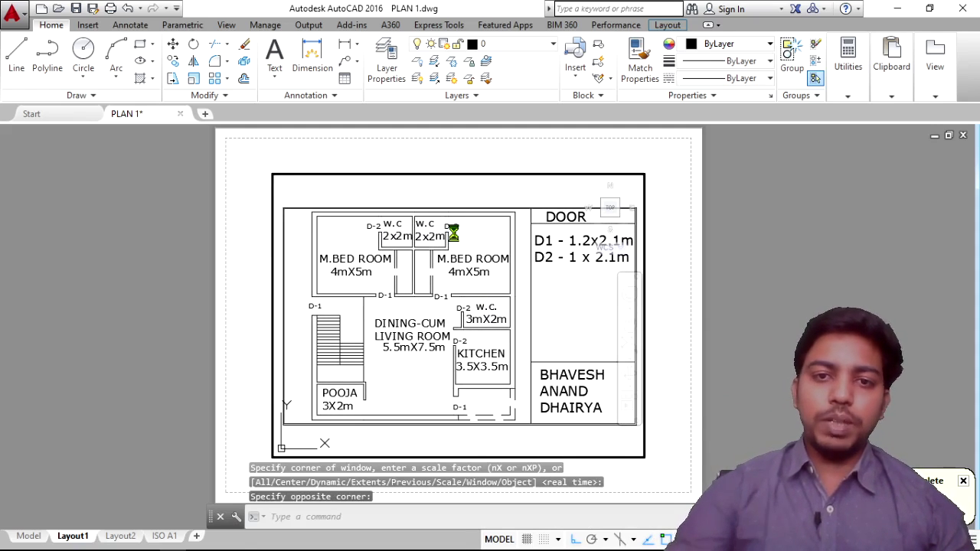
# Set up a single-sheet plot of Layout1 with Microsoft Print to PDF and preview it.
pyautogui.hotkey('ctrl', 'p')
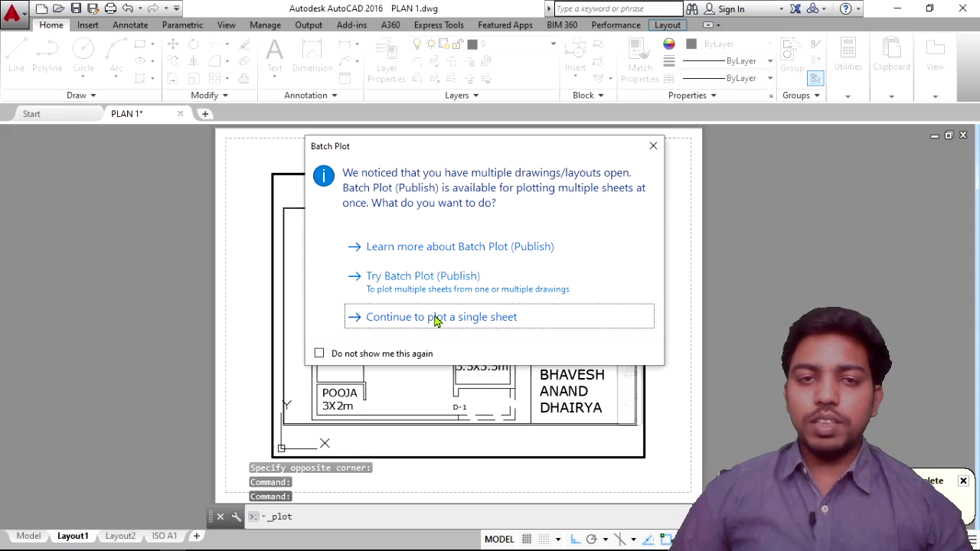
pyautogui.click(435, 317)
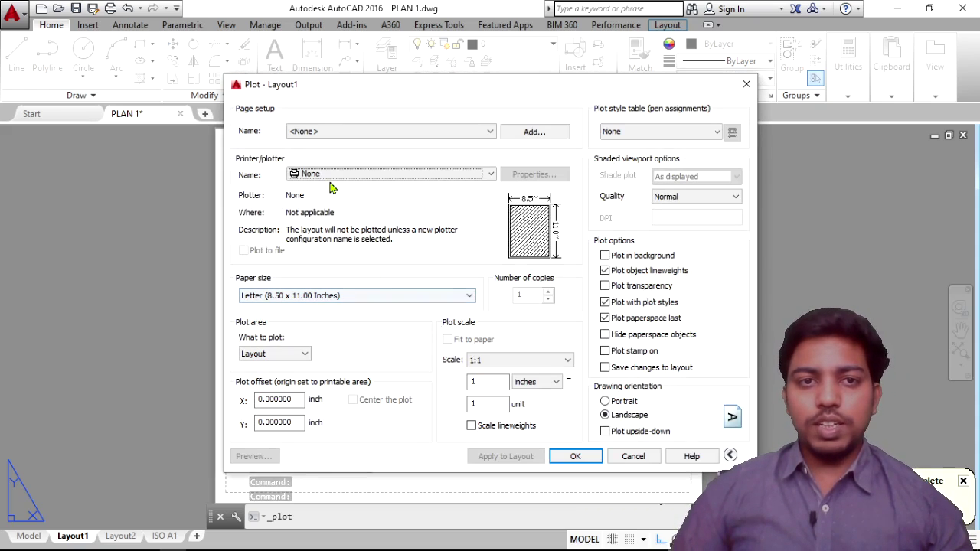
pyautogui.click(337, 174)
pyautogui.click(337, 201)
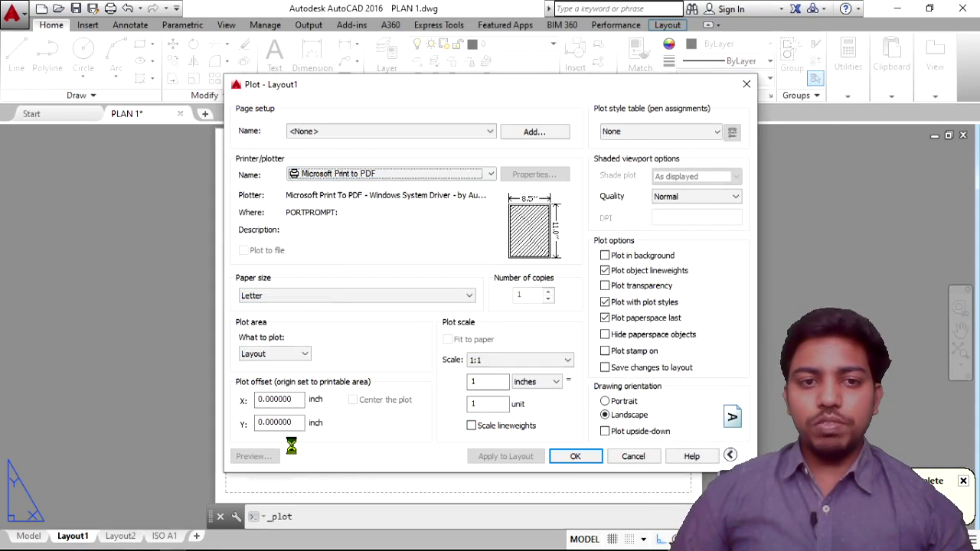
pyautogui.click(269, 461)
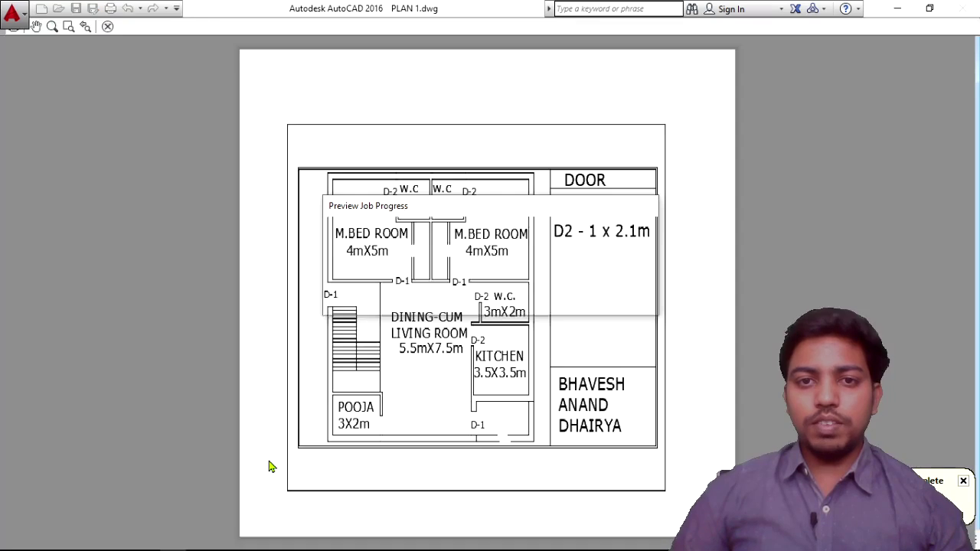
pyautogui.press('Escape')
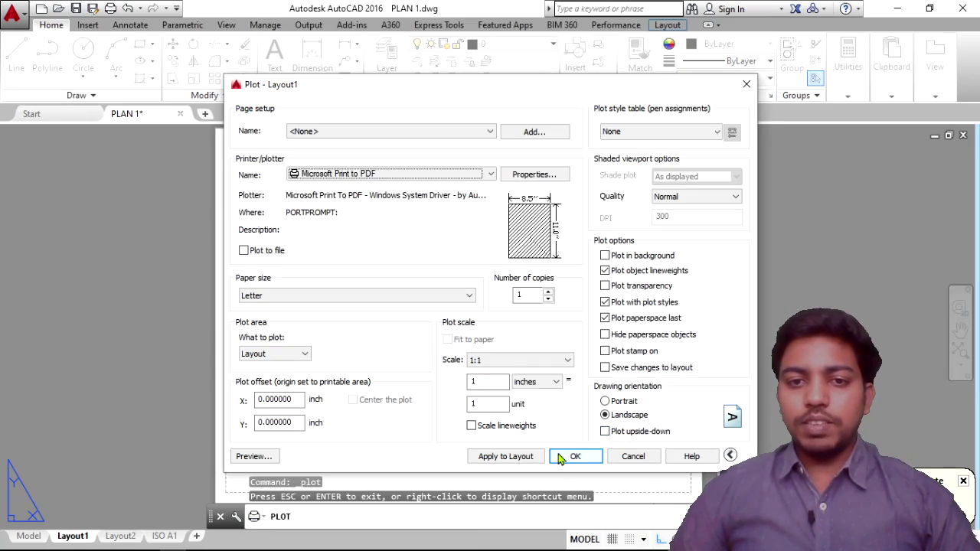
# Plot Layout1 and save the PDF on the Desktop under the first person's name.
pyautogui.click(572, 456)
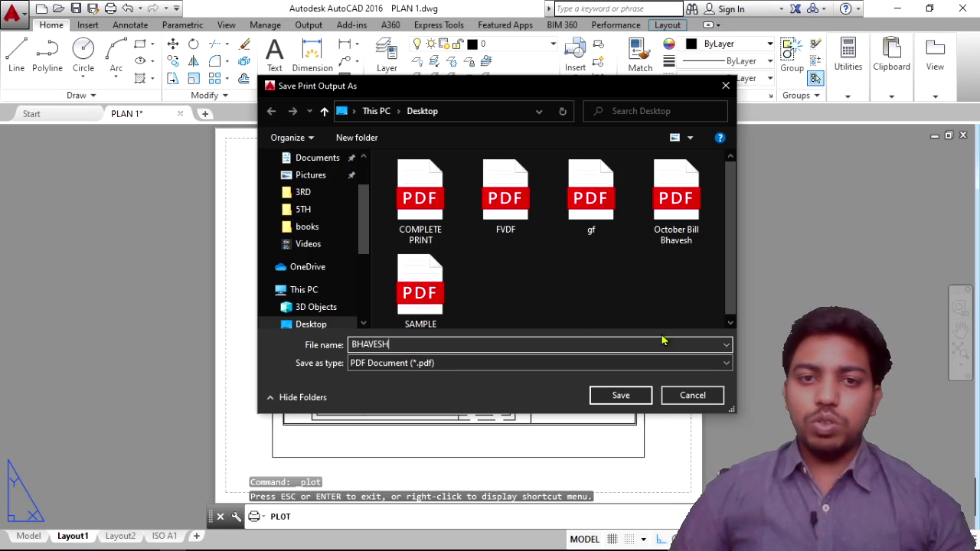
pyautogui.click(618, 395)
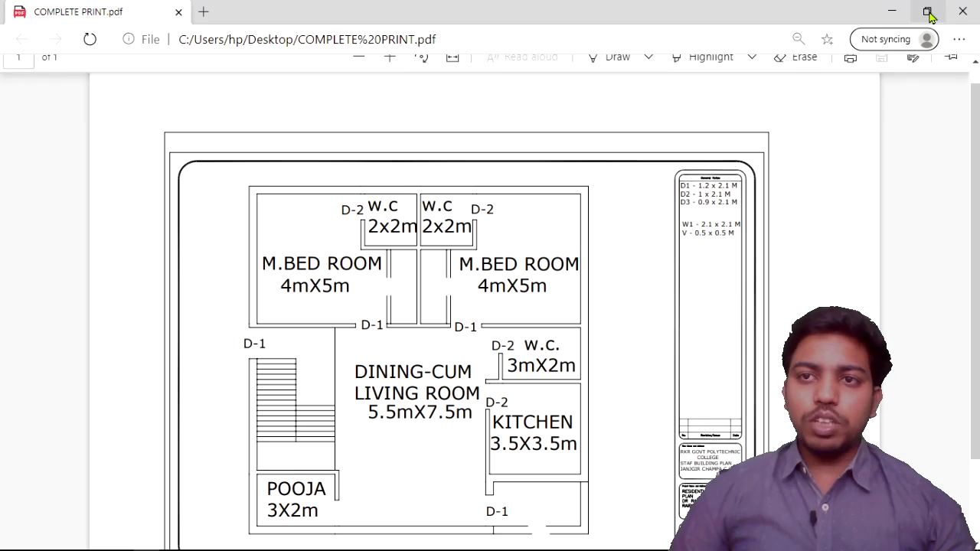
# Leave the COMPLETE PRINT PDF and open the newly plotted PDF from the desktop in Microsoft Edge.
pyautogui.click(925, 17)
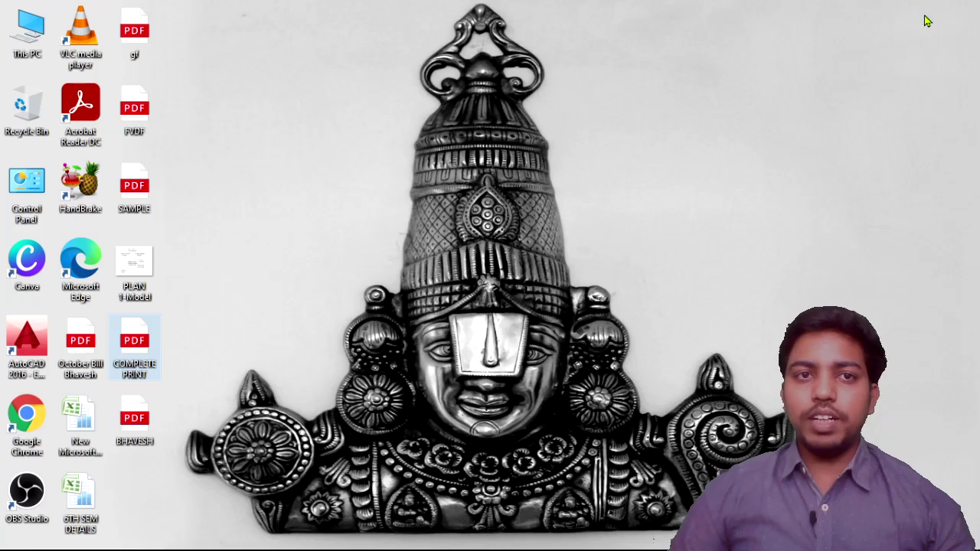
pyautogui.click(126, 435)
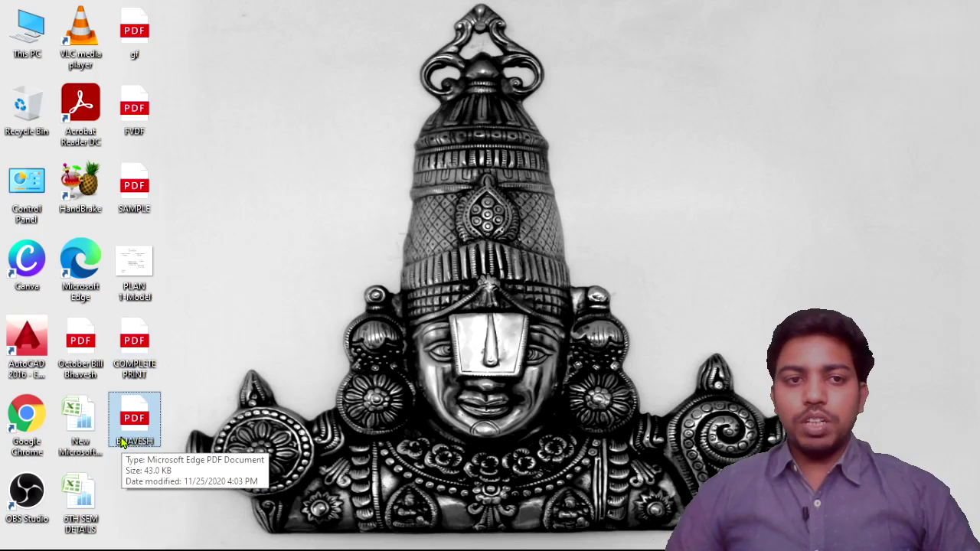
pyautogui.doubleClick(122, 442)
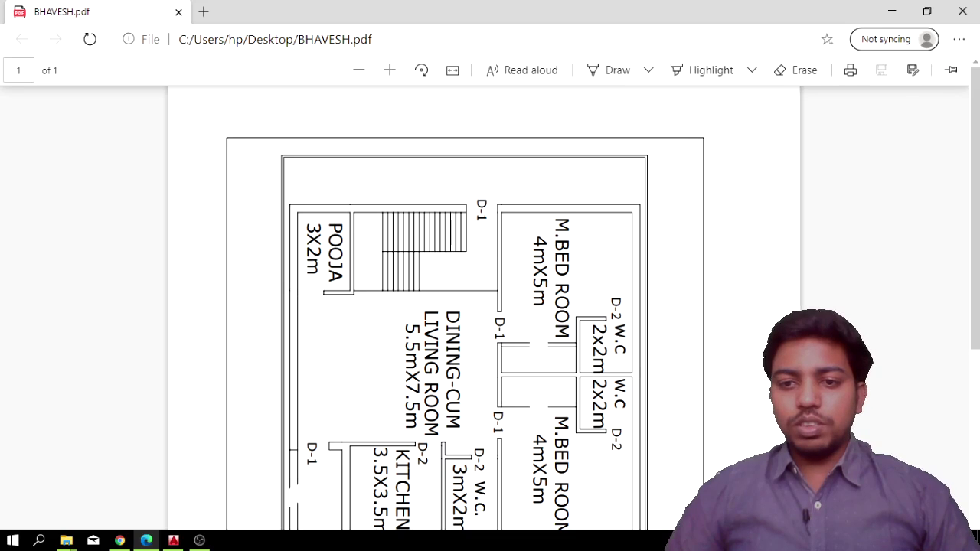
# Rotate the PDF page three quarter-turns so the plan reads upright, and look over the plotted sheet.
pyautogui.click(419, 77)
pyautogui.click(420, 72)
pyautogui.click(421, 71)
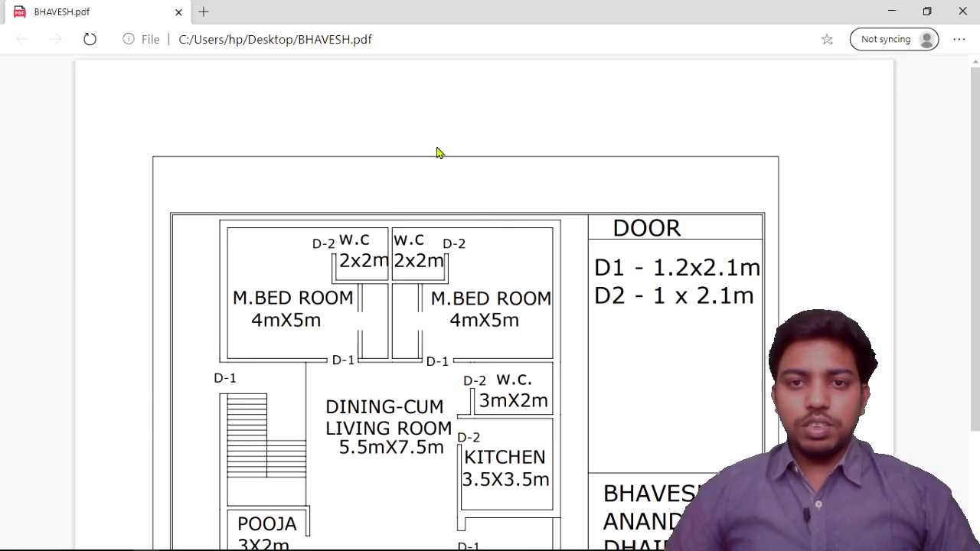
pyautogui.scroll(-1, 503, 228)
pyautogui.scroll(1, 504, 229)
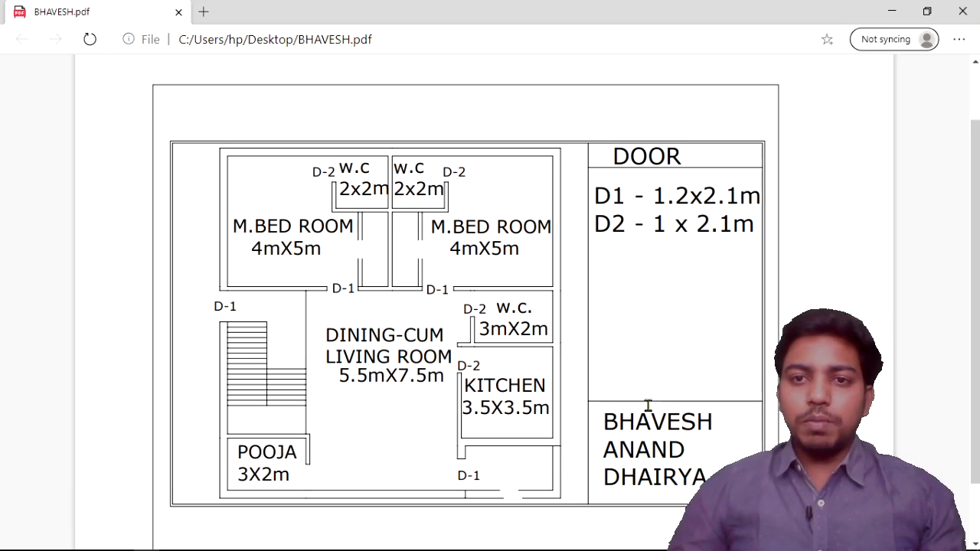
pyautogui.scroll(-2, 656, 404)
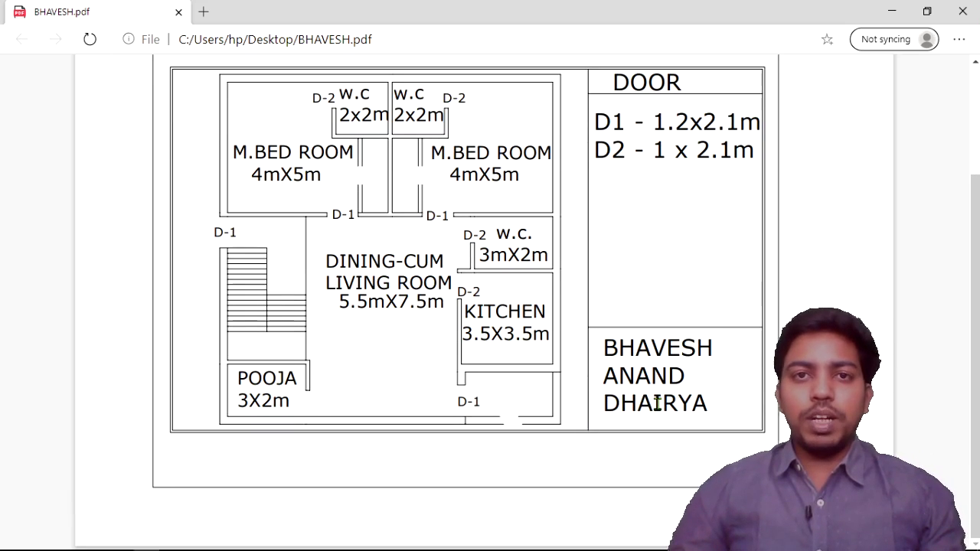
pyautogui.scroll(2, 656, 404)
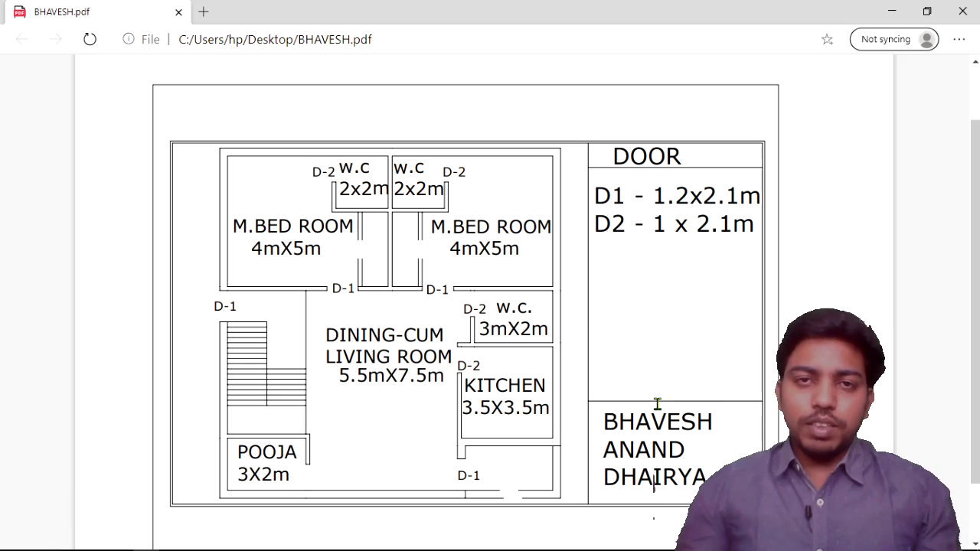